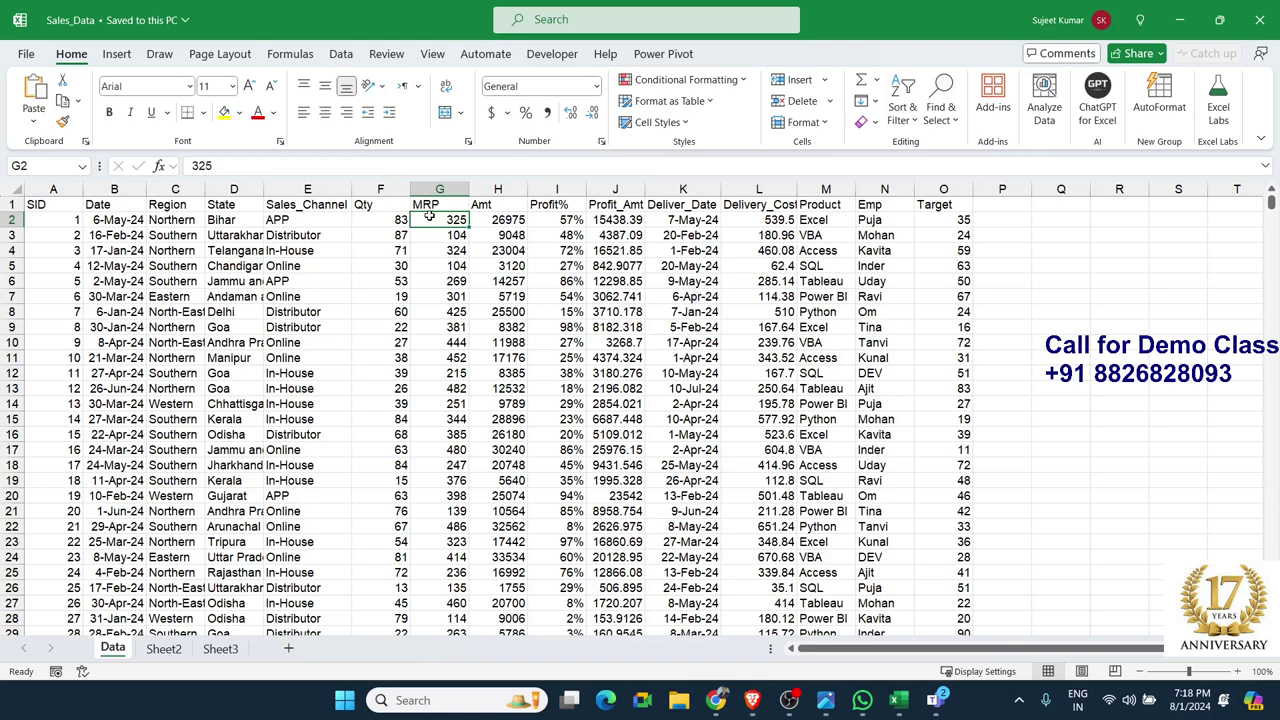
# Sort the table by Profit_Amt, largest first
pyautogui.click(716, 700)
pyautogui.moveTo(366, 205); pyautogui.dragTo(367, 230)
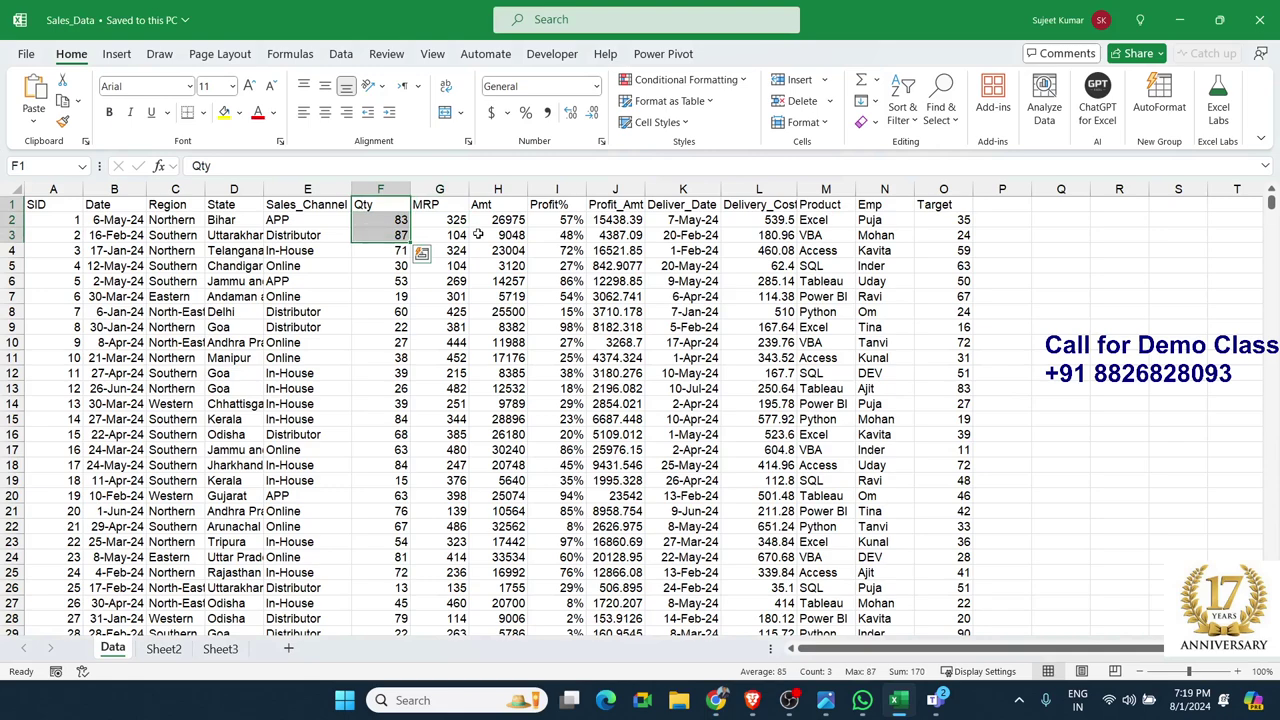
pyautogui.click(608, 206)
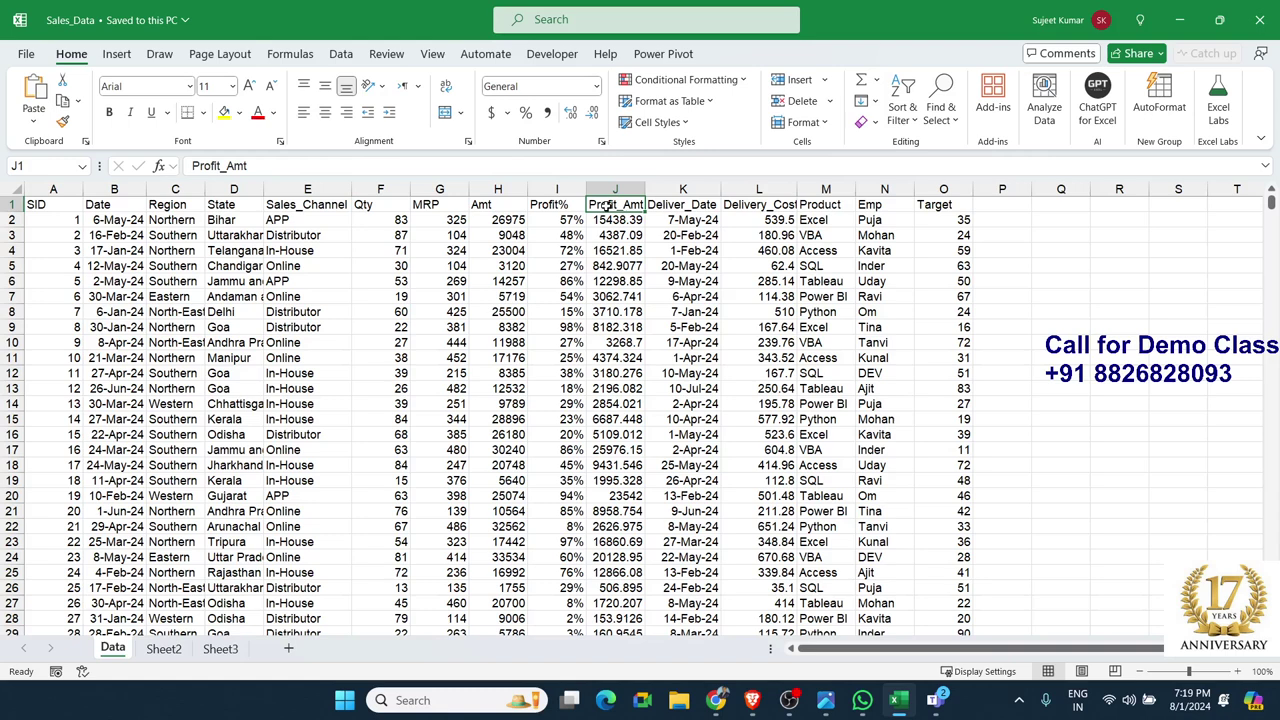
pyautogui.click(905, 121)
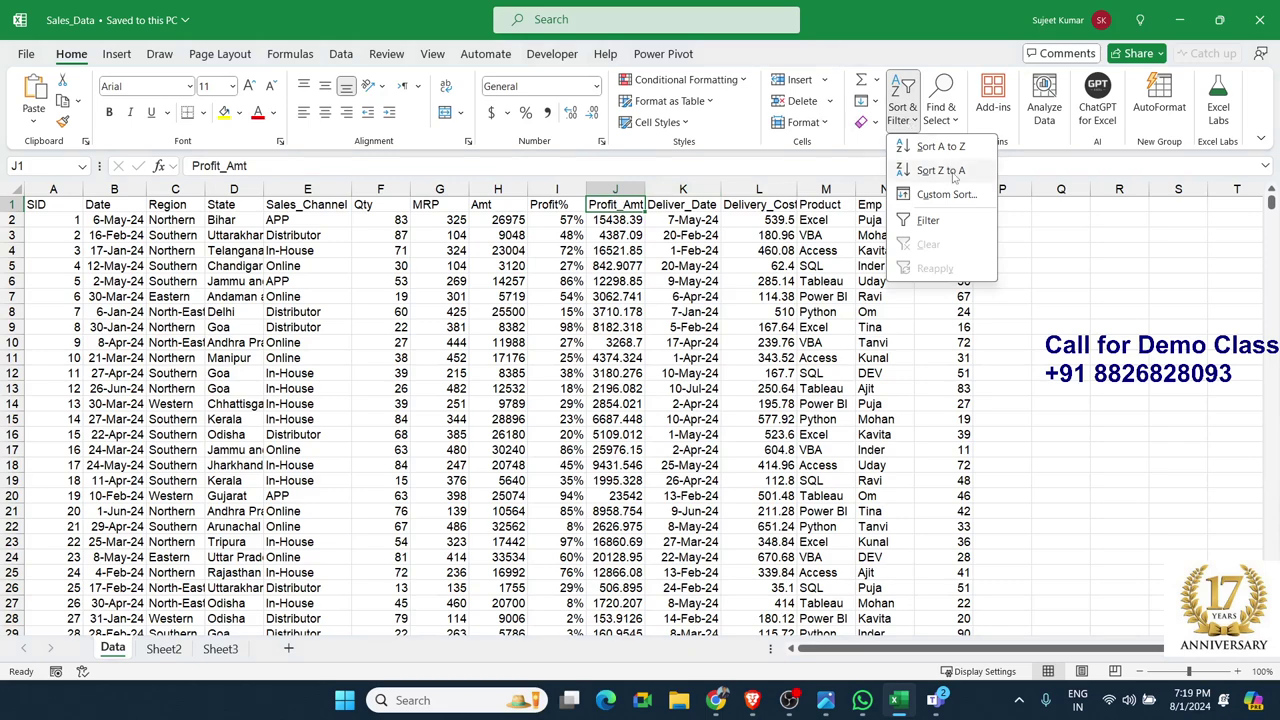
pyautogui.click(953, 176)
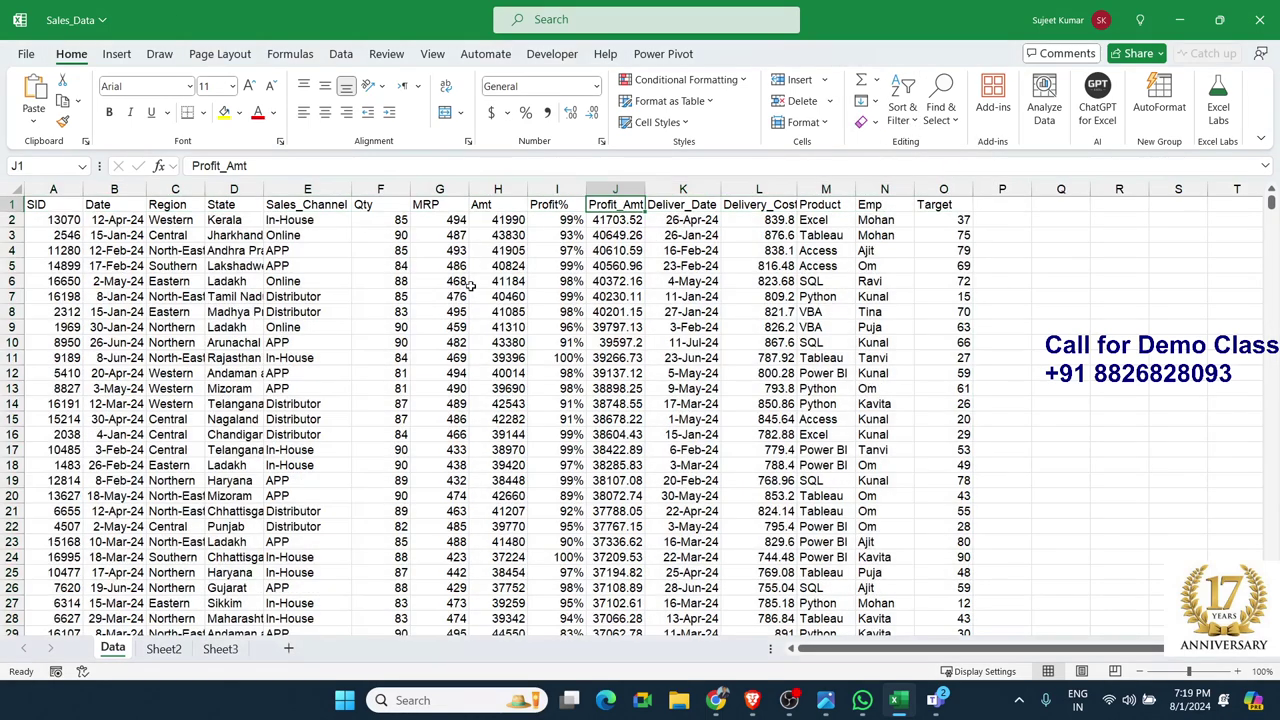
# Restore the rows to ascending SID order
pyautogui.moveTo(50, 204)
pyautogui.mouseDown()
pyautogui.moveTo(481, 235)
pyautogui.moveTo(960, 312)
pyautogui.mouseUp()
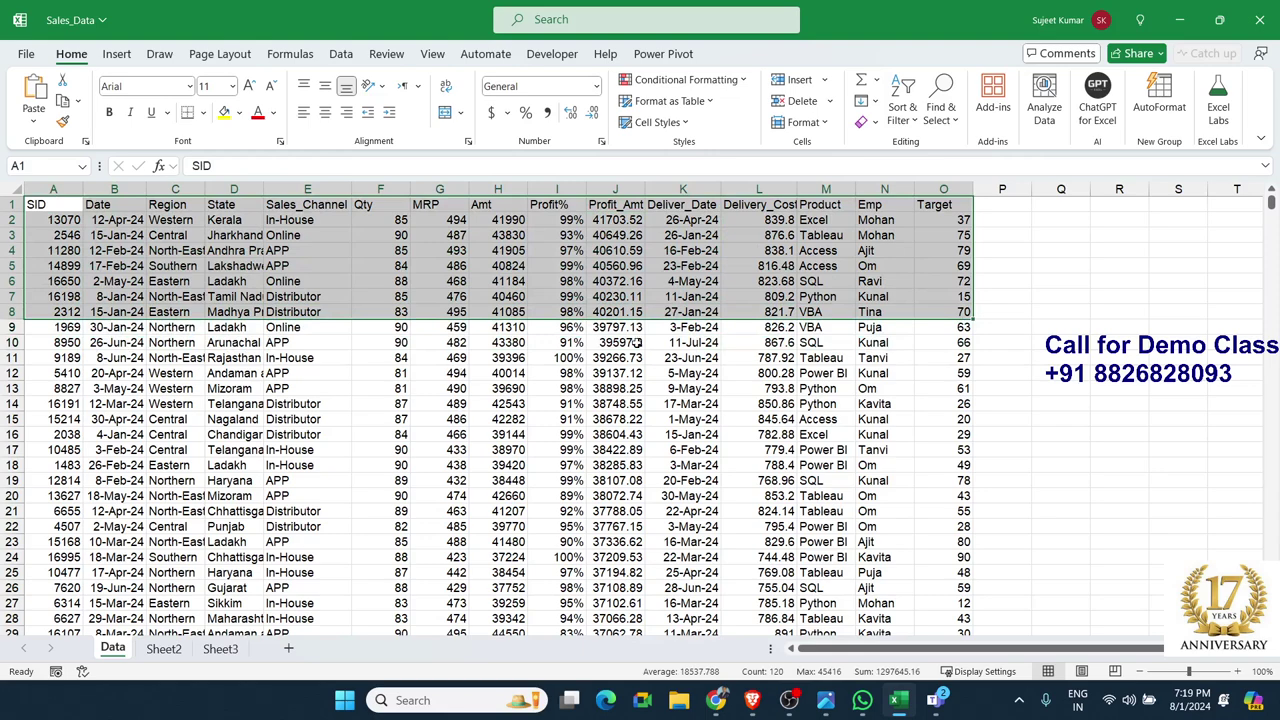
pyautogui.click(556, 215)
pyautogui.click(556, 206)
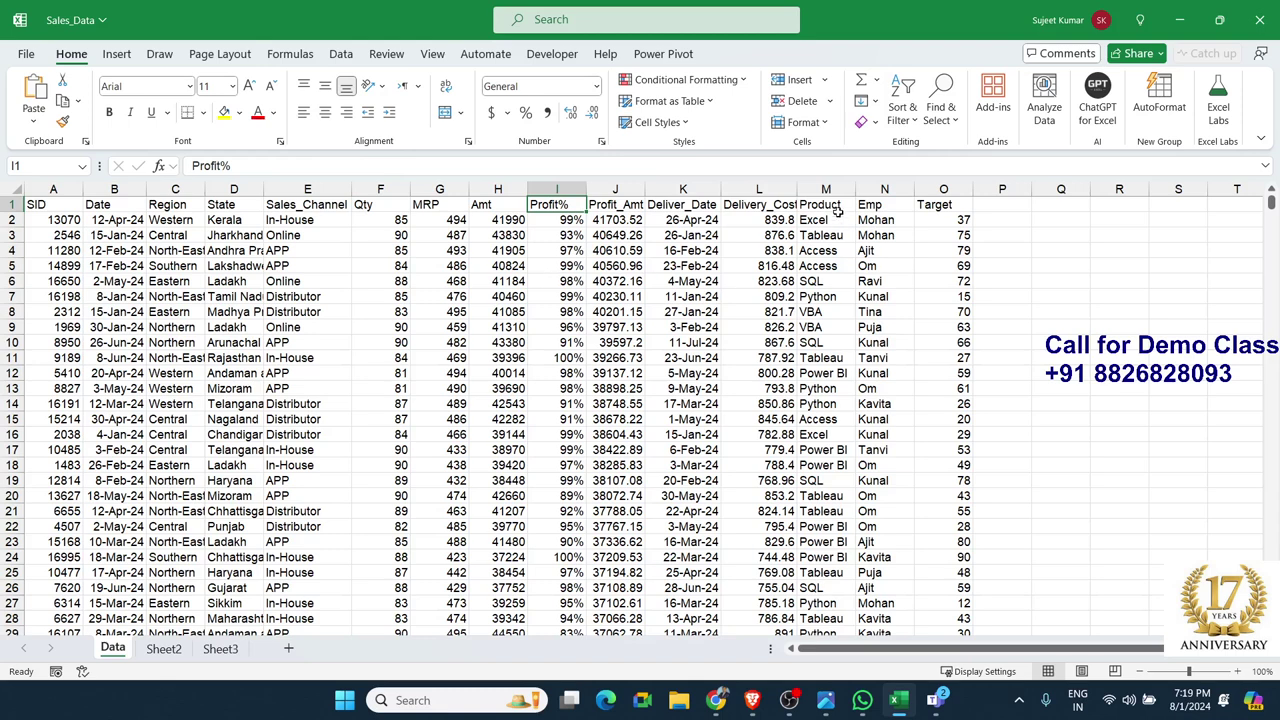
pyautogui.click(57, 200)
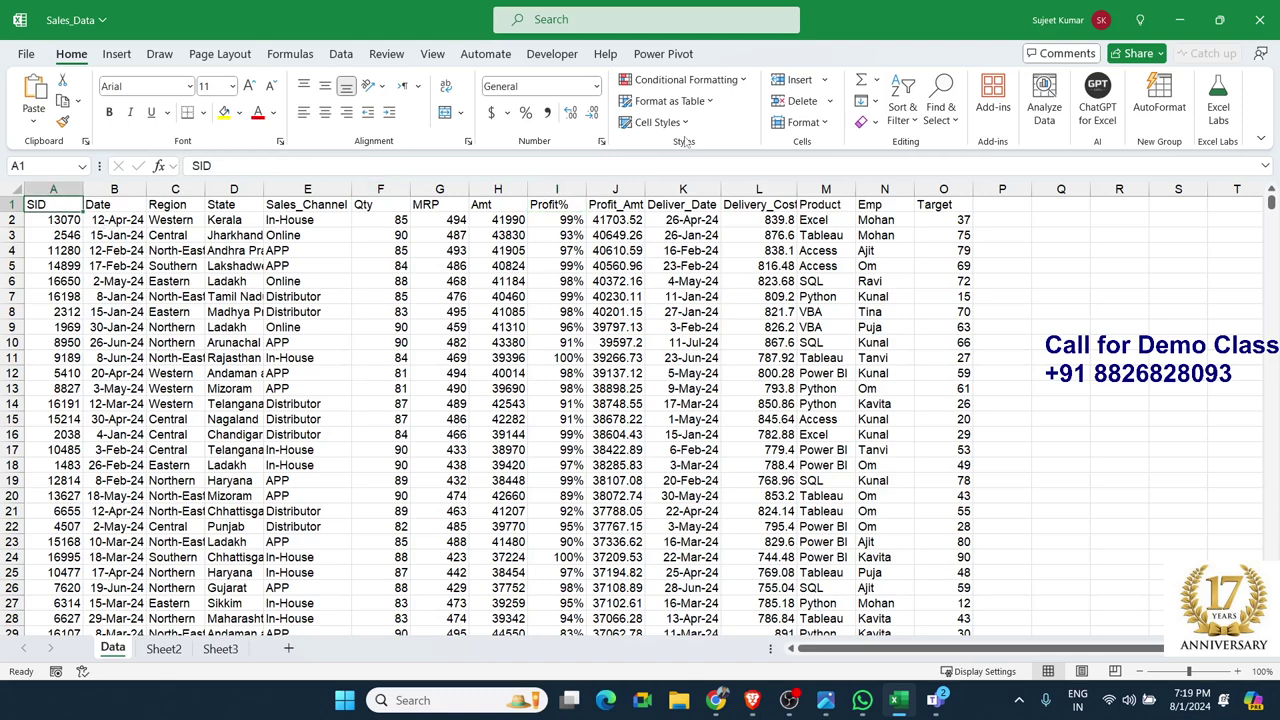
pyautogui.click(901, 121)
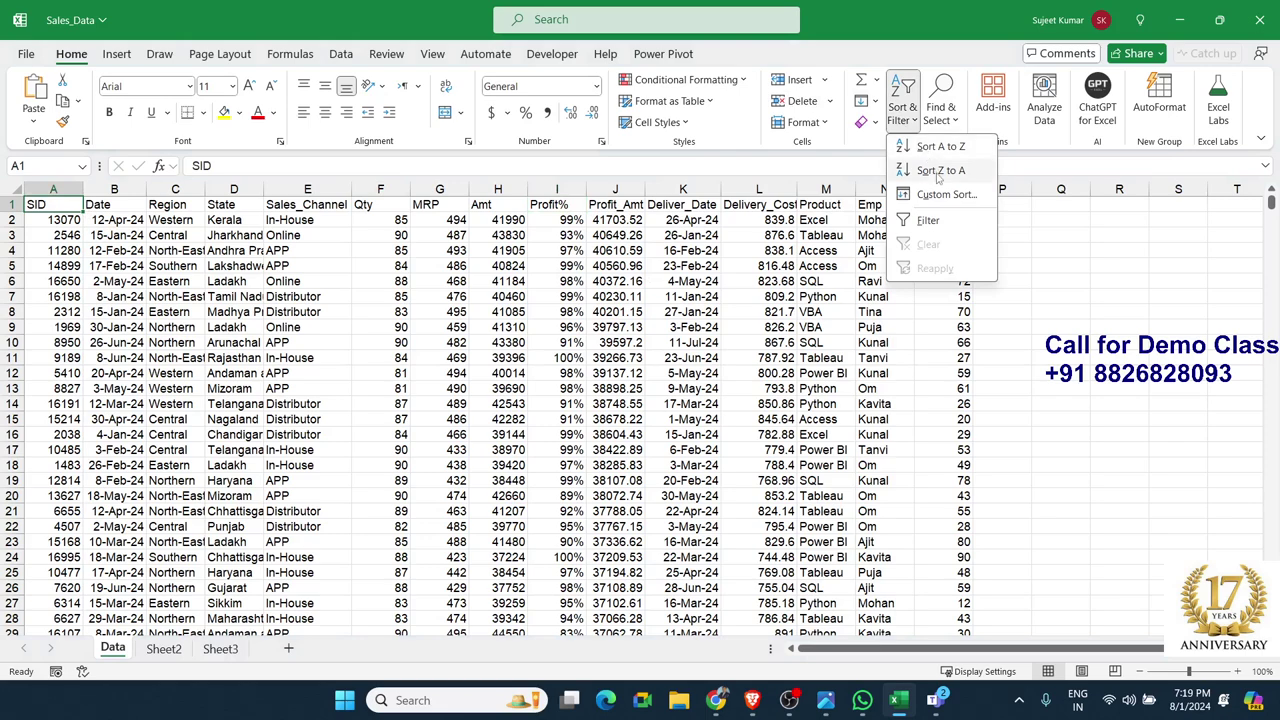
pyautogui.click(940, 150)
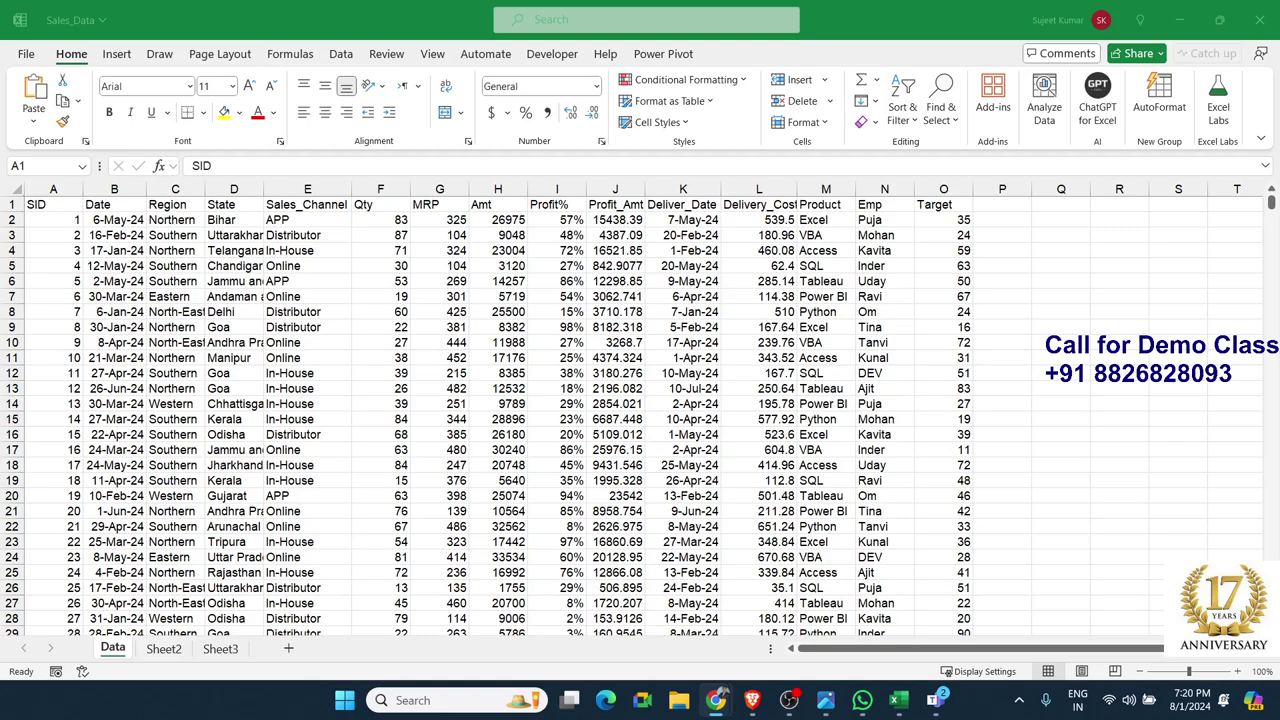
pyautogui.click(752, 700)
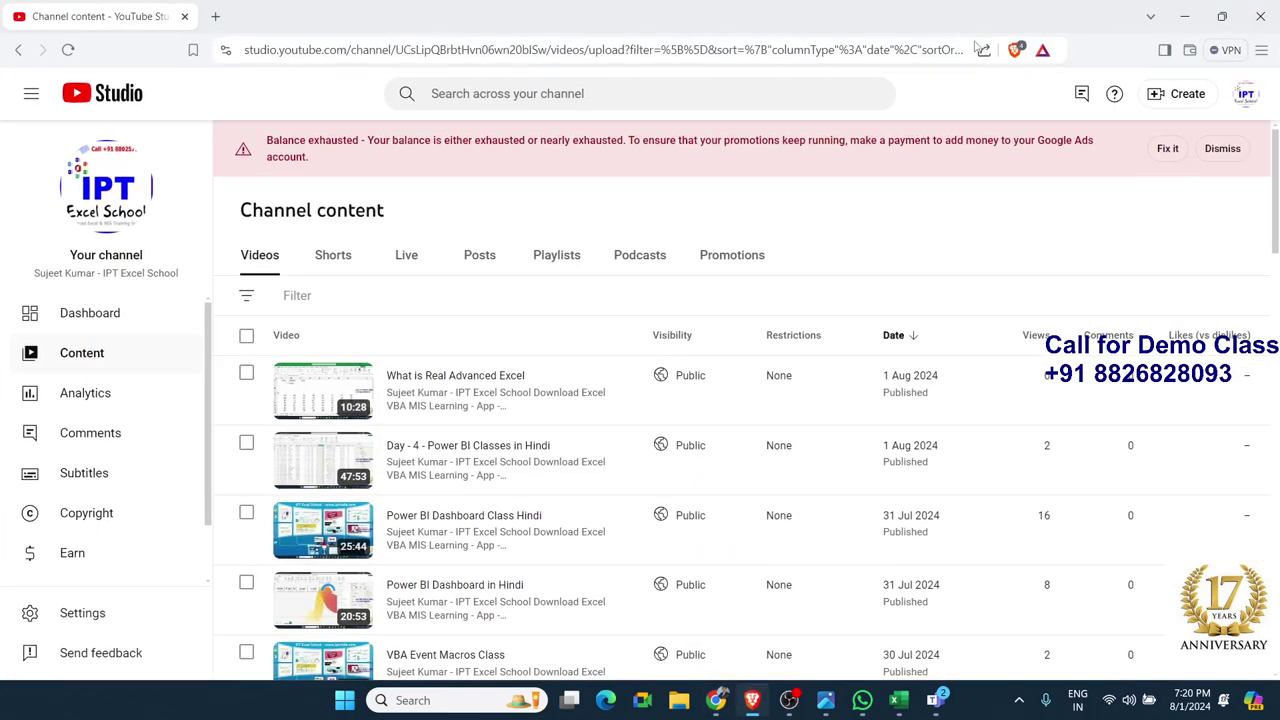
pyautogui.click(752, 700)
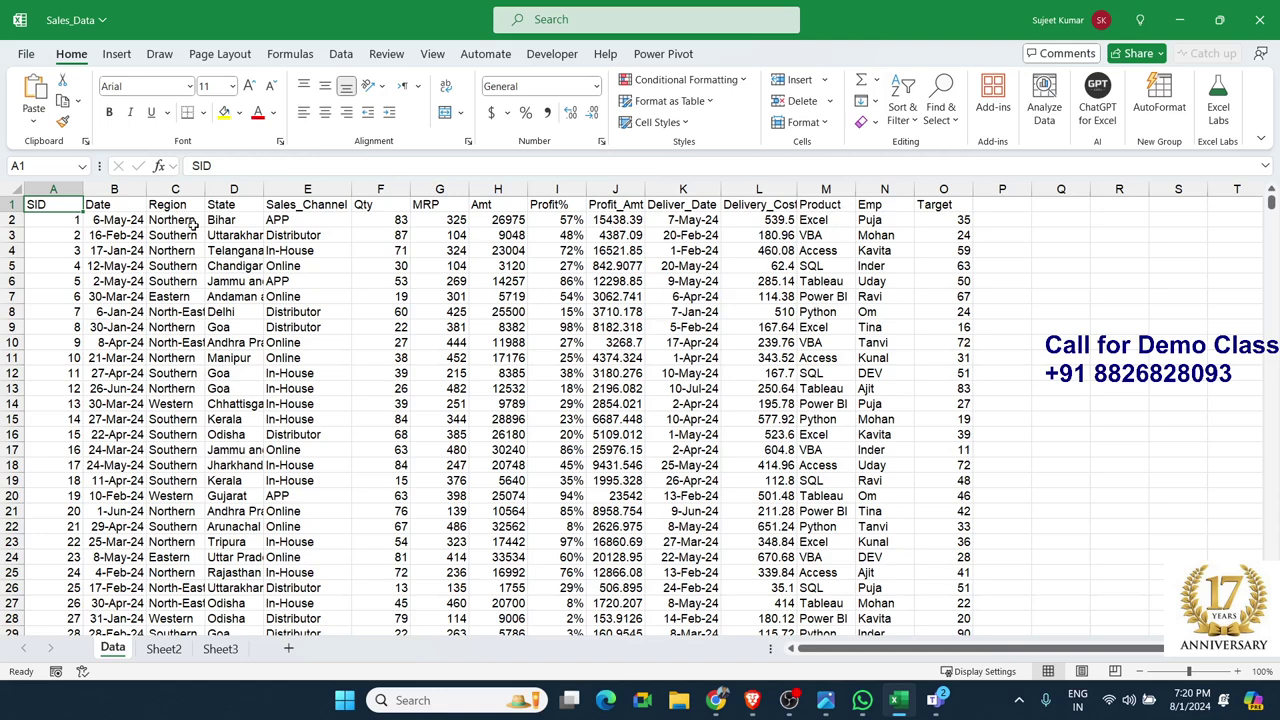
# Open the Custom Sort dialog on the sales table from the Region header
pyautogui.moveTo(228, 199); pyautogui.dragTo(230, 328)
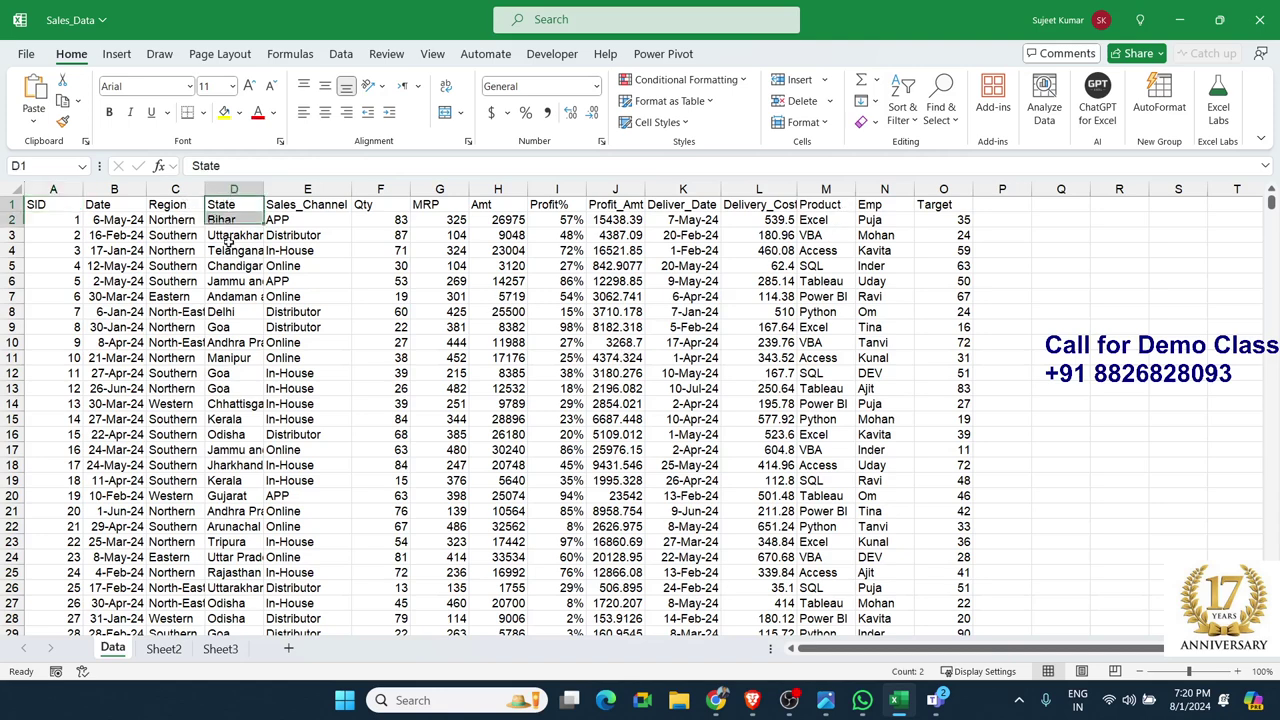
pyautogui.click(162, 206)
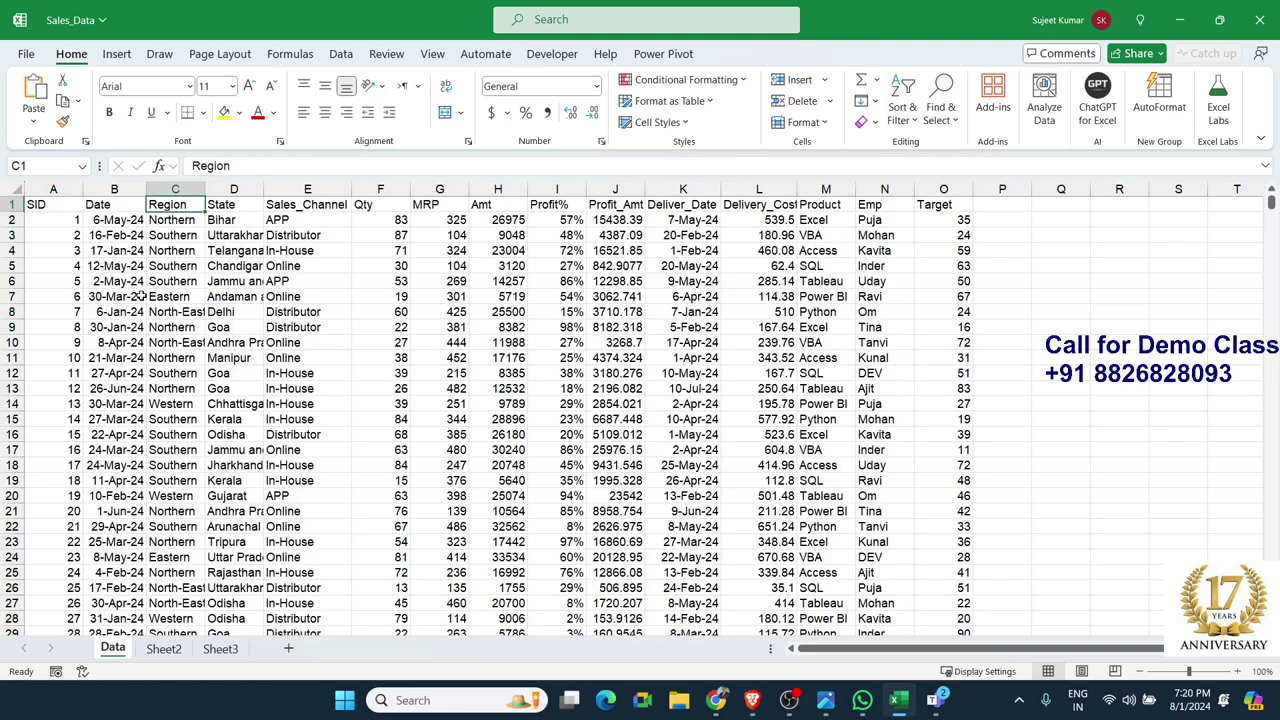
pyautogui.click(903, 112)
pyautogui.click(948, 194)
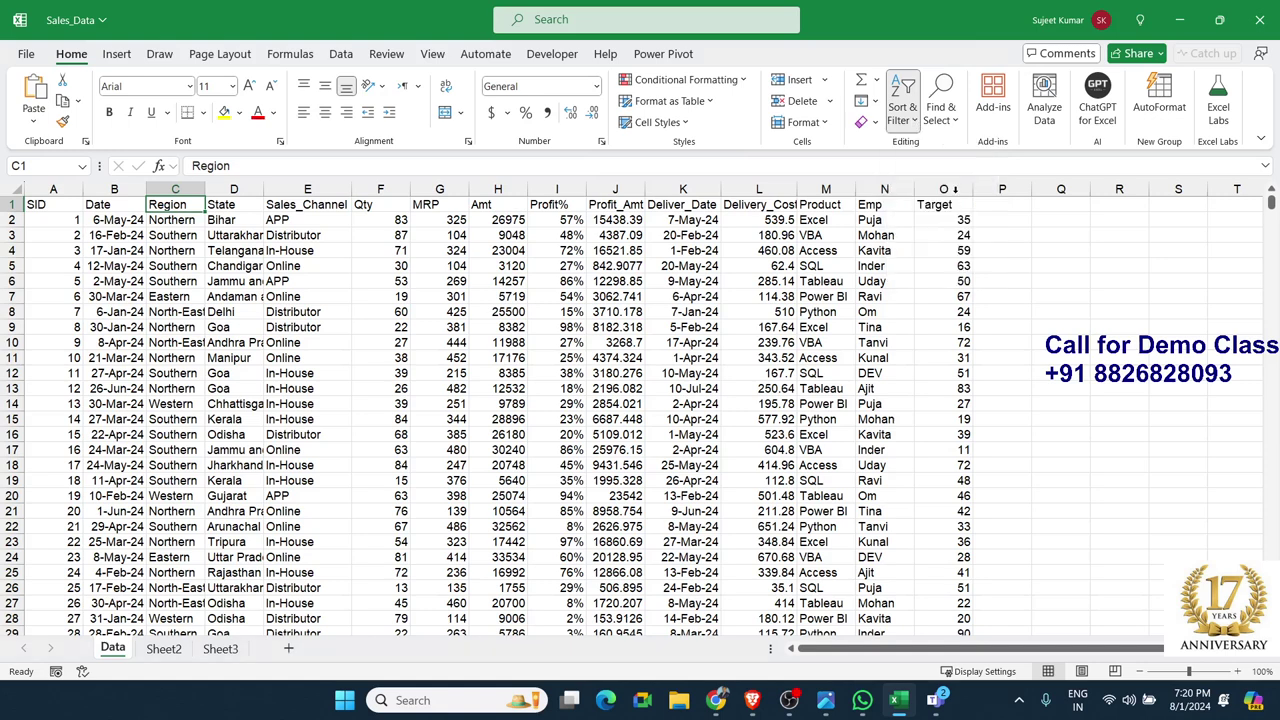
pyautogui.moveTo(677, 288); pyautogui.dragTo(427, 280)
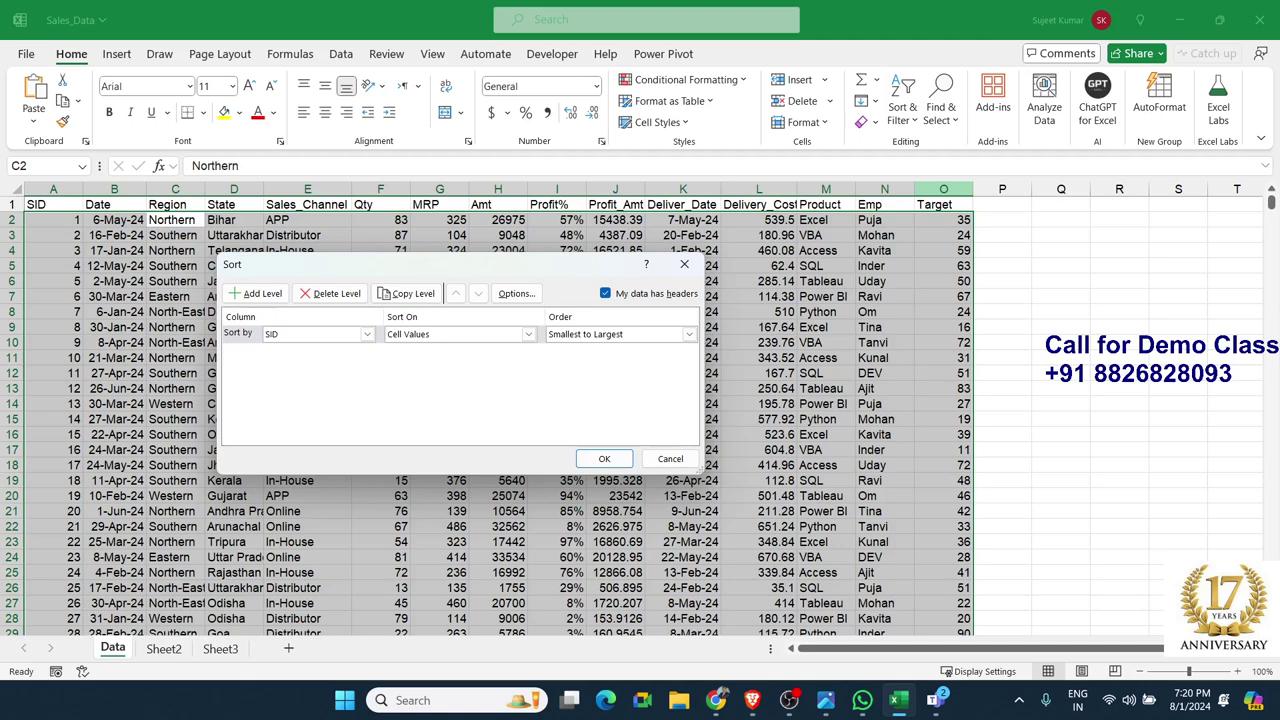
pyautogui.hotkey('alt', 'Tab')
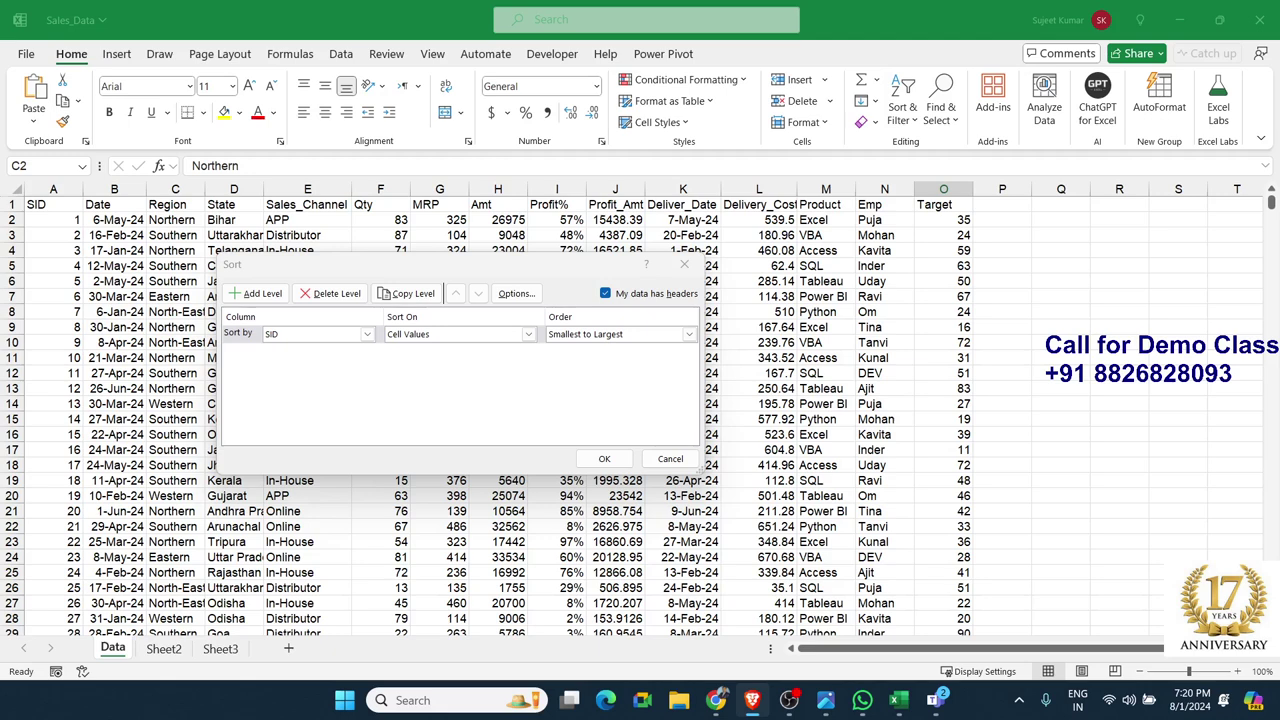
pyautogui.hotkey('alt', 'Tab')
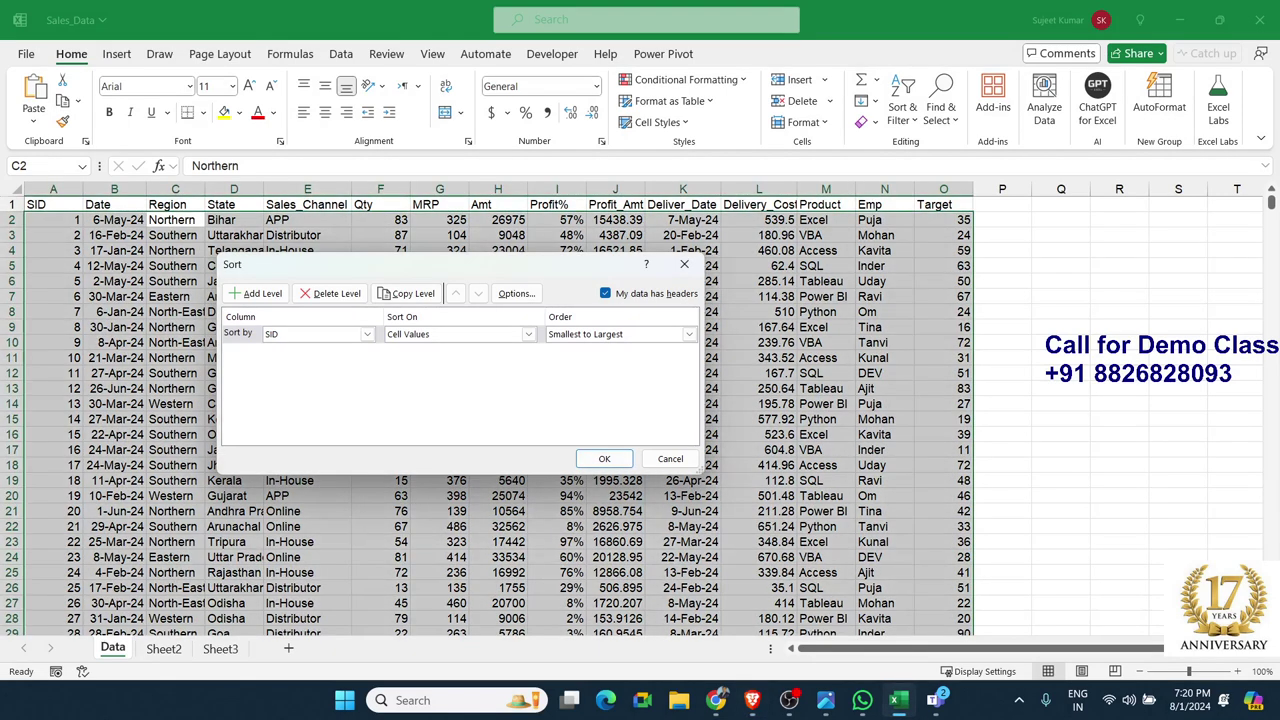
pyautogui.hotkey('alt', 'Tab')
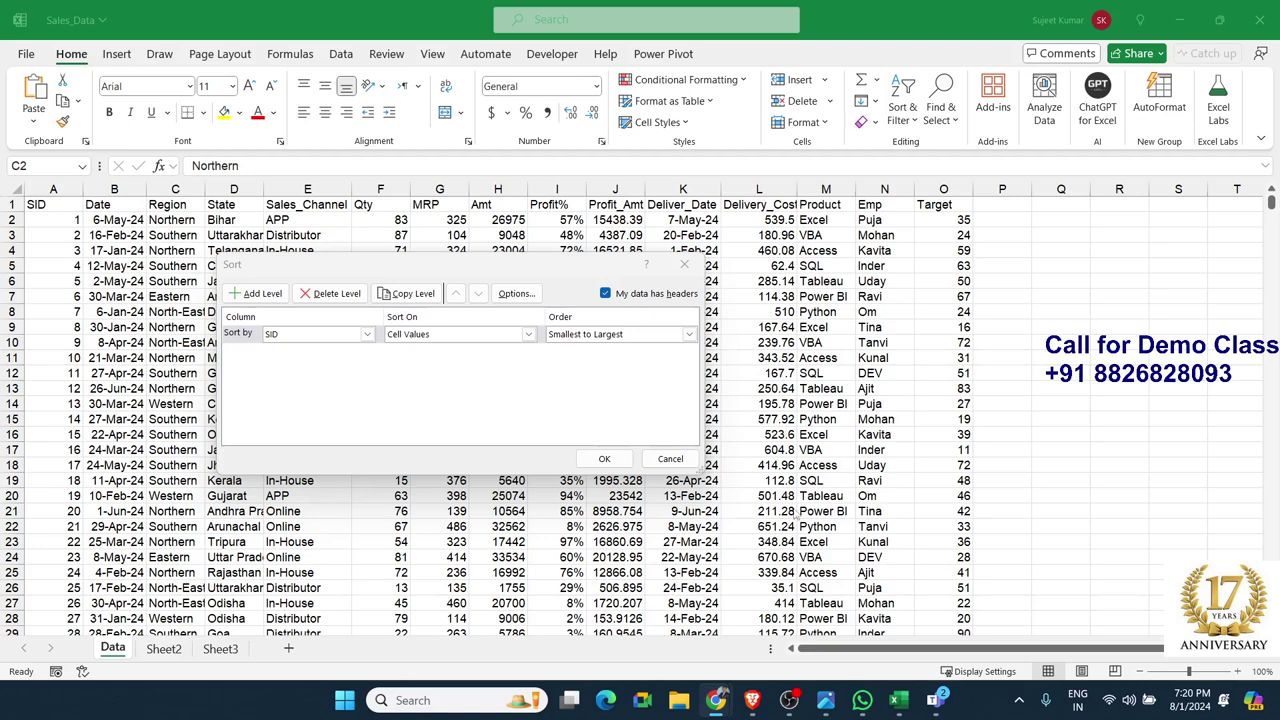
# Tick My data has headers and set the first sort level to State, A to Z
pyautogui.click(605, 293)
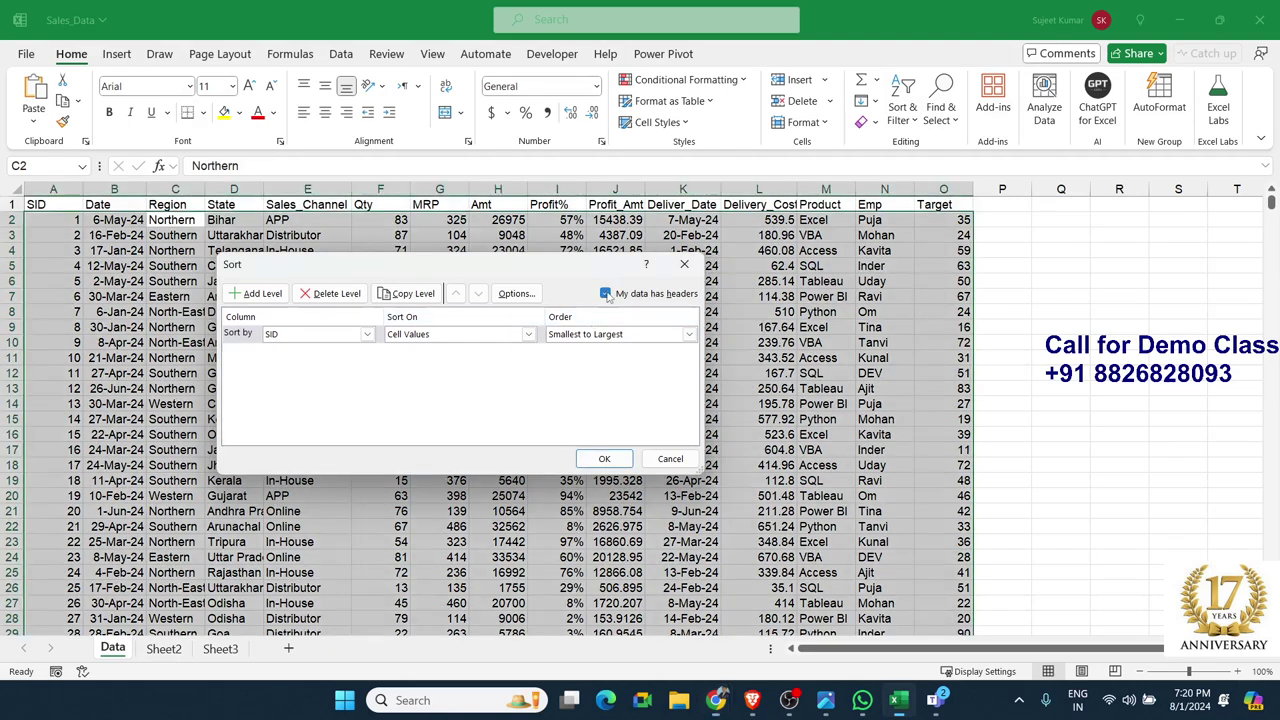
pyautogui.click(356, 336)
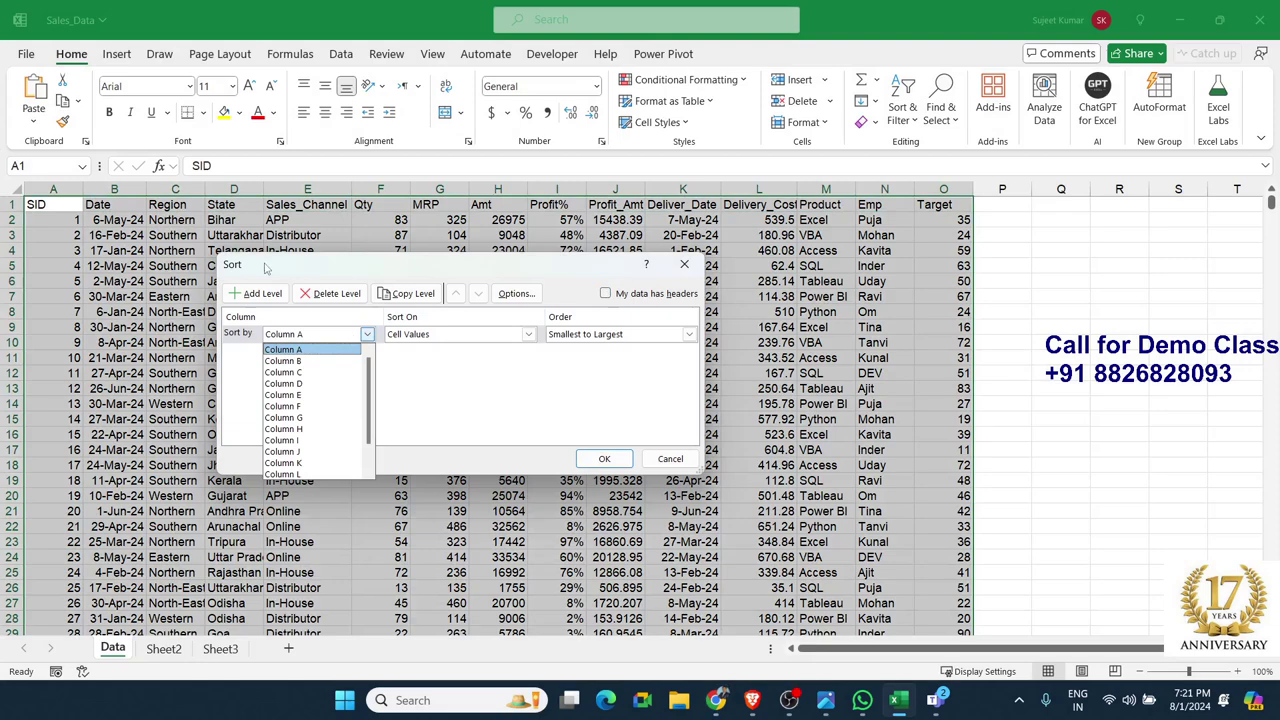
pyautogui.click(632, 293)
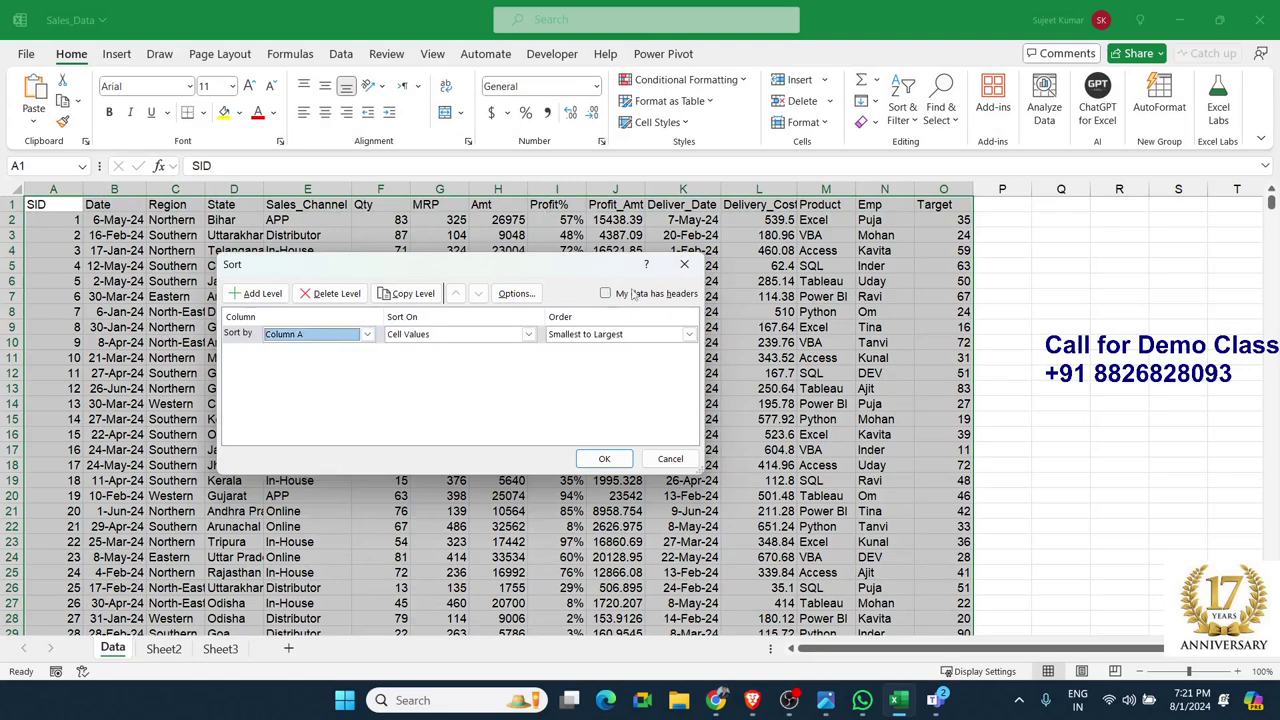
pyautogui.click(632, 293)
pyautogui.click(318, 334)
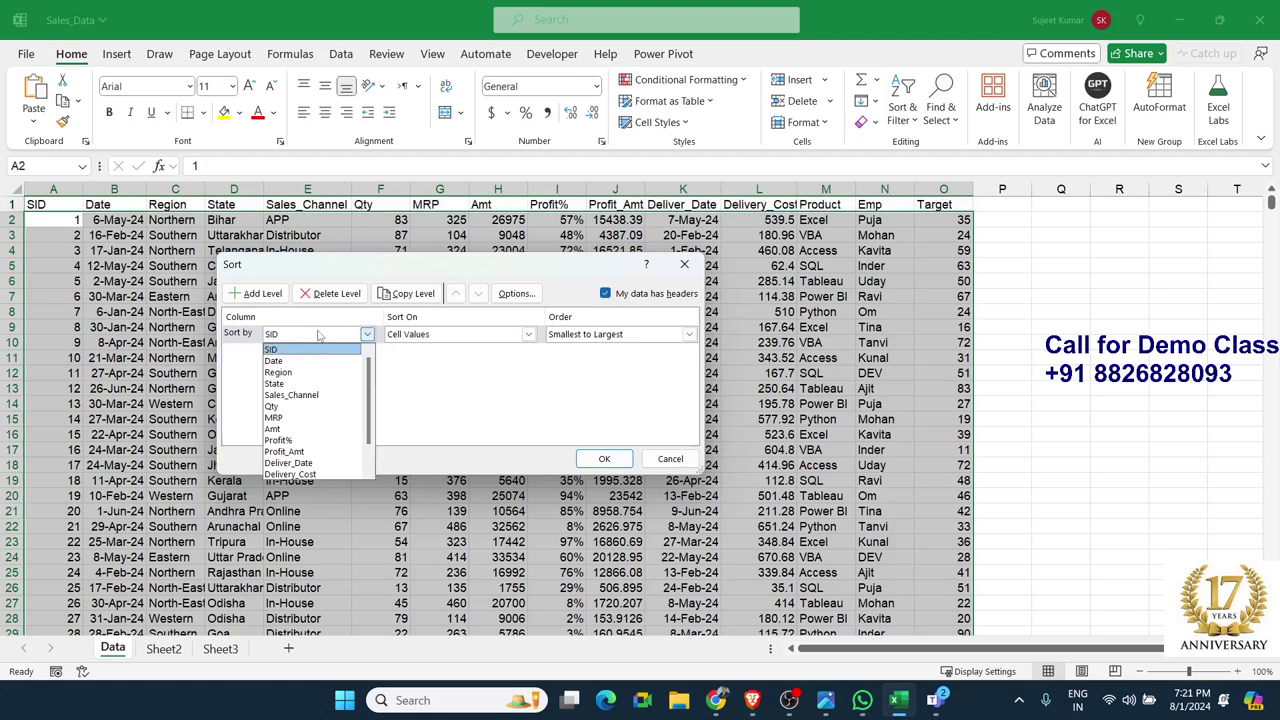
pyautogui.click(305, 385)
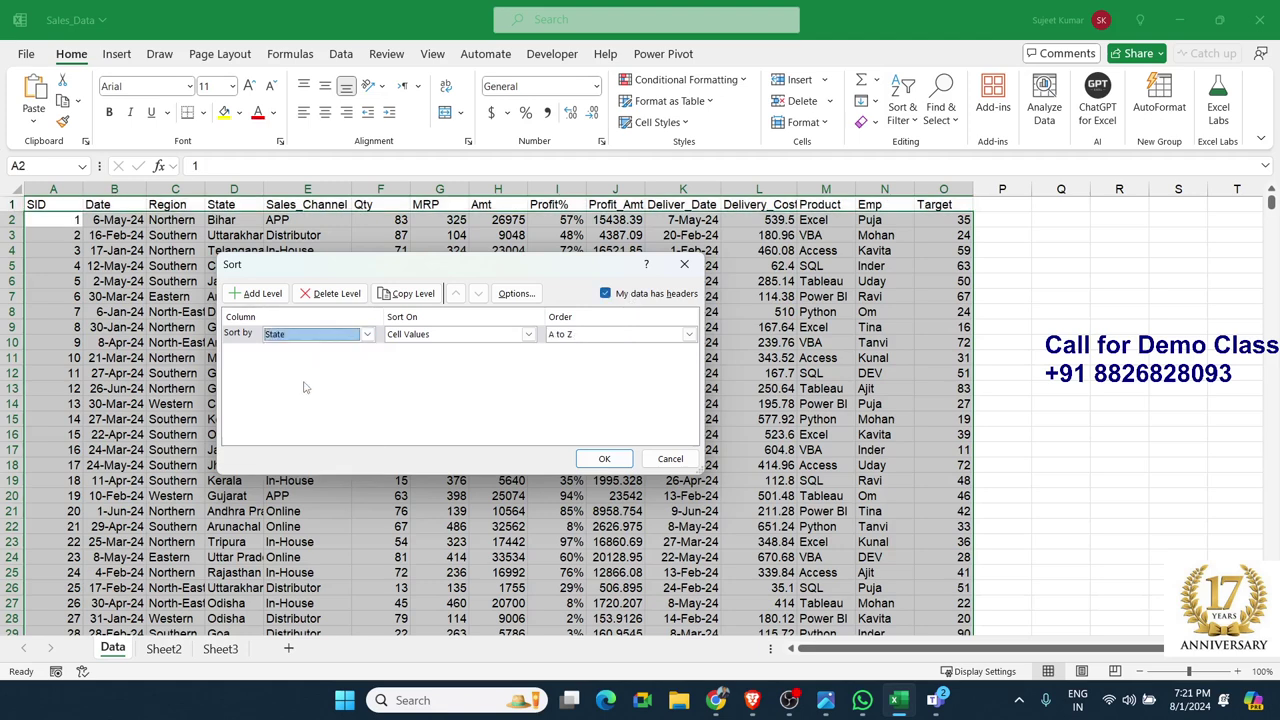
# Add a Region A to Z second level and apply the sort
pyautogui.click(258, 293)
pyautogui.click(300, 352)
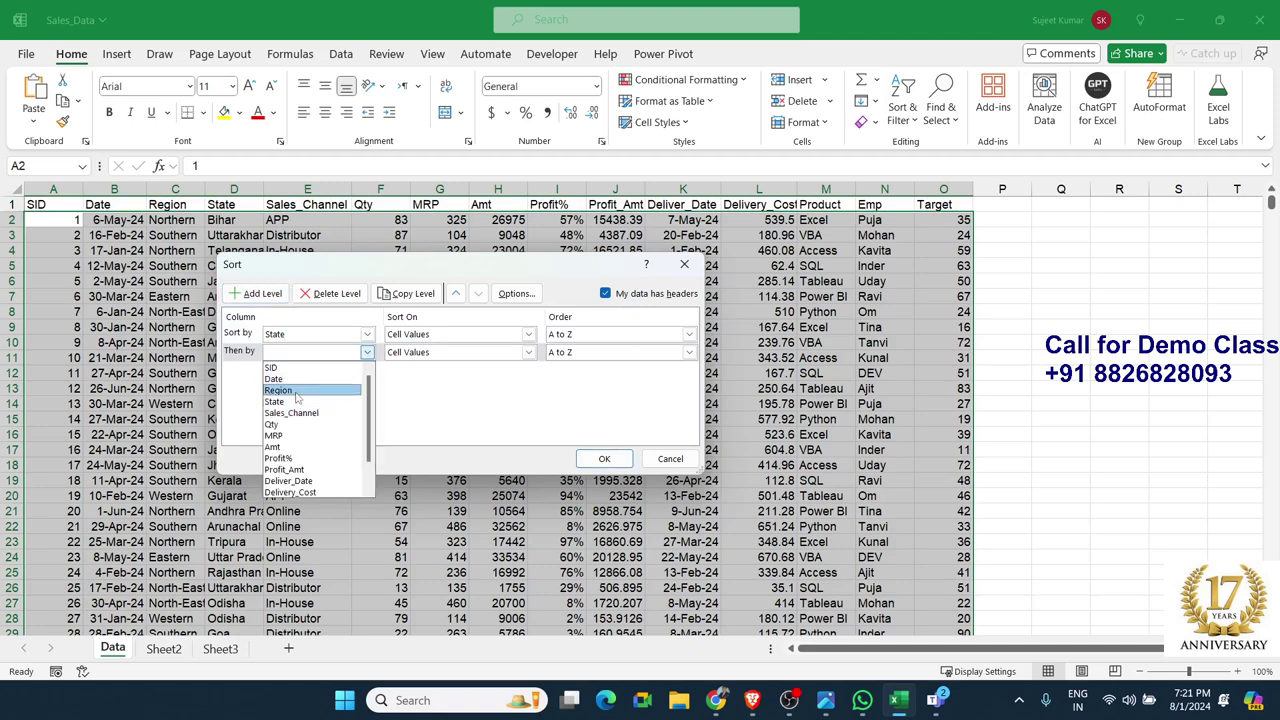
pyautogui.click(297, 398)
pyautogui.click(605, 337)
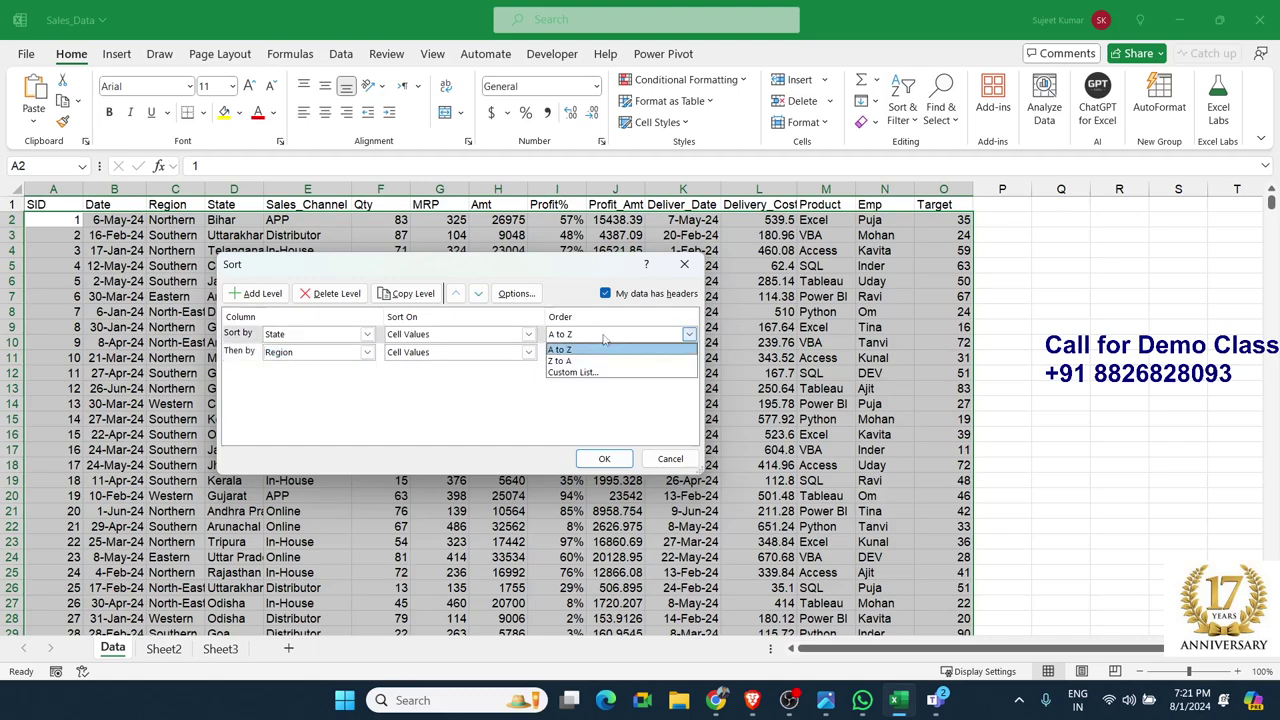
pyautogui.click(603, 343)
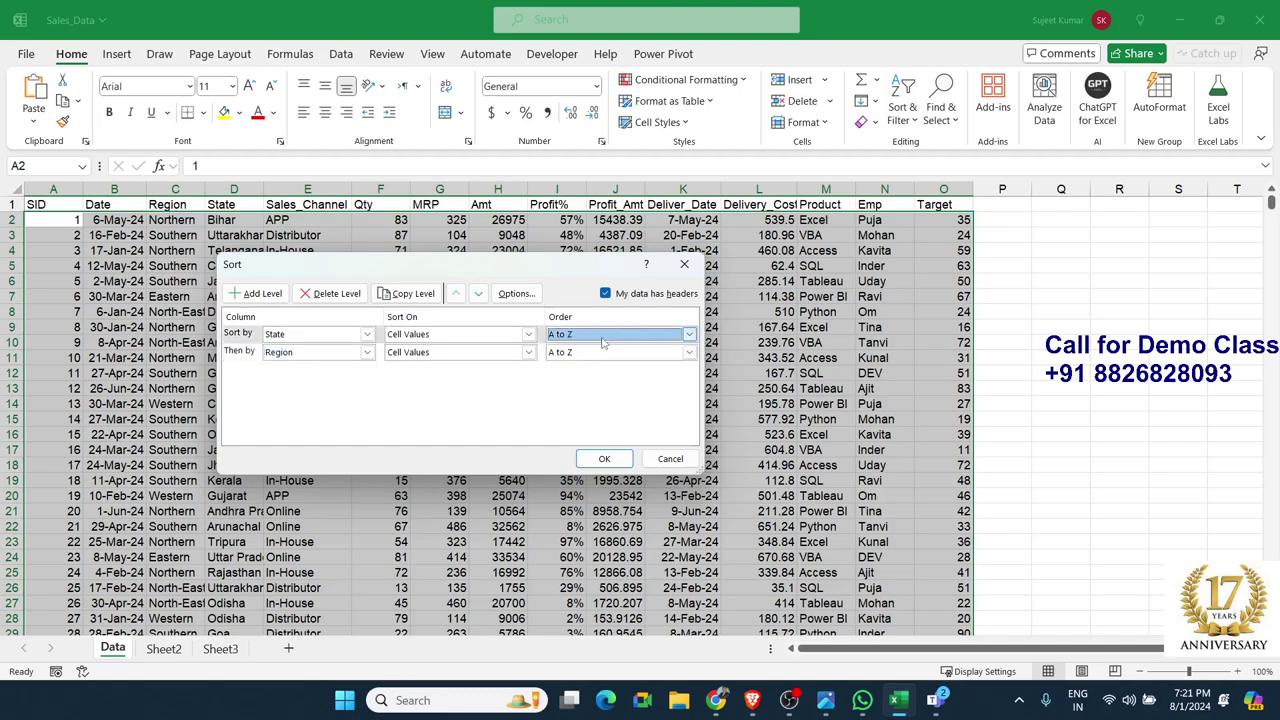
pyautogui.click(612, 462)
pyautogui.moveTo(186, 228)
pyautogui.mouseDown()
pyautogui.moveTo(233, 323)
pyautogui.moveTo(229, 374)
pyautogui.mouseUp()
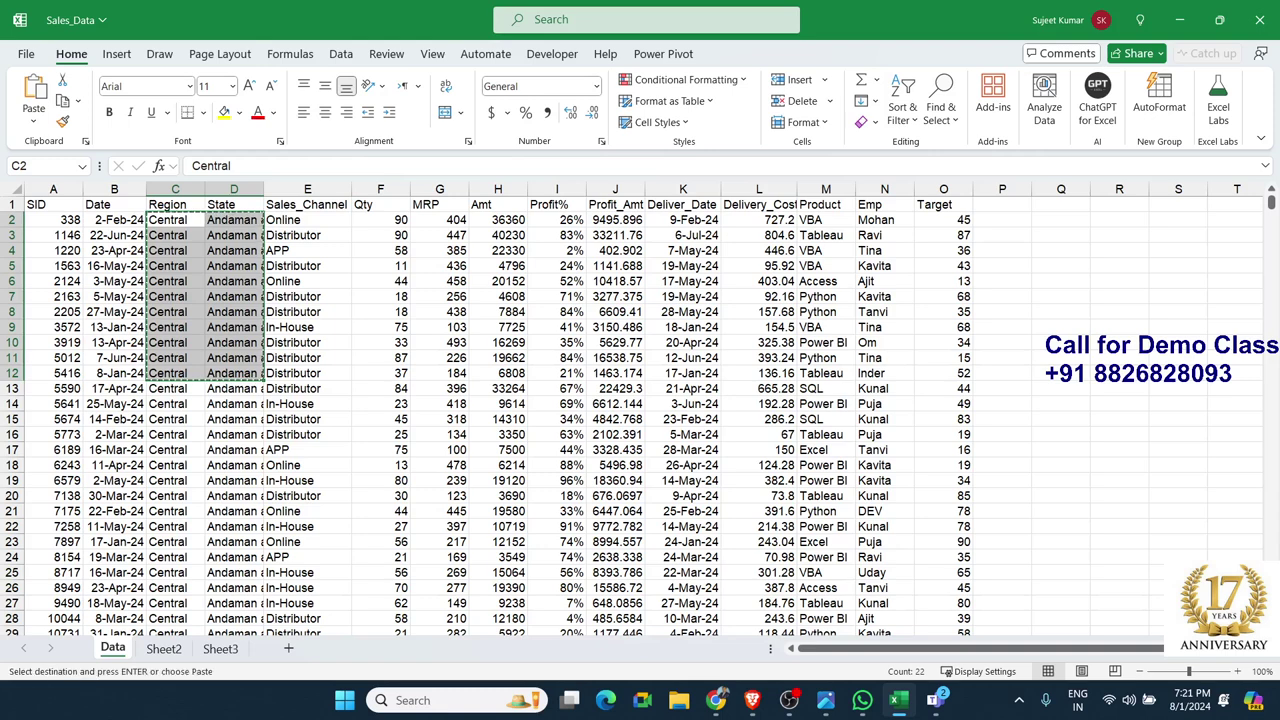
# Clear the copy marquee on the Region and State cells and deselect them
pyautogui.hotkey('alt', 'Tab')
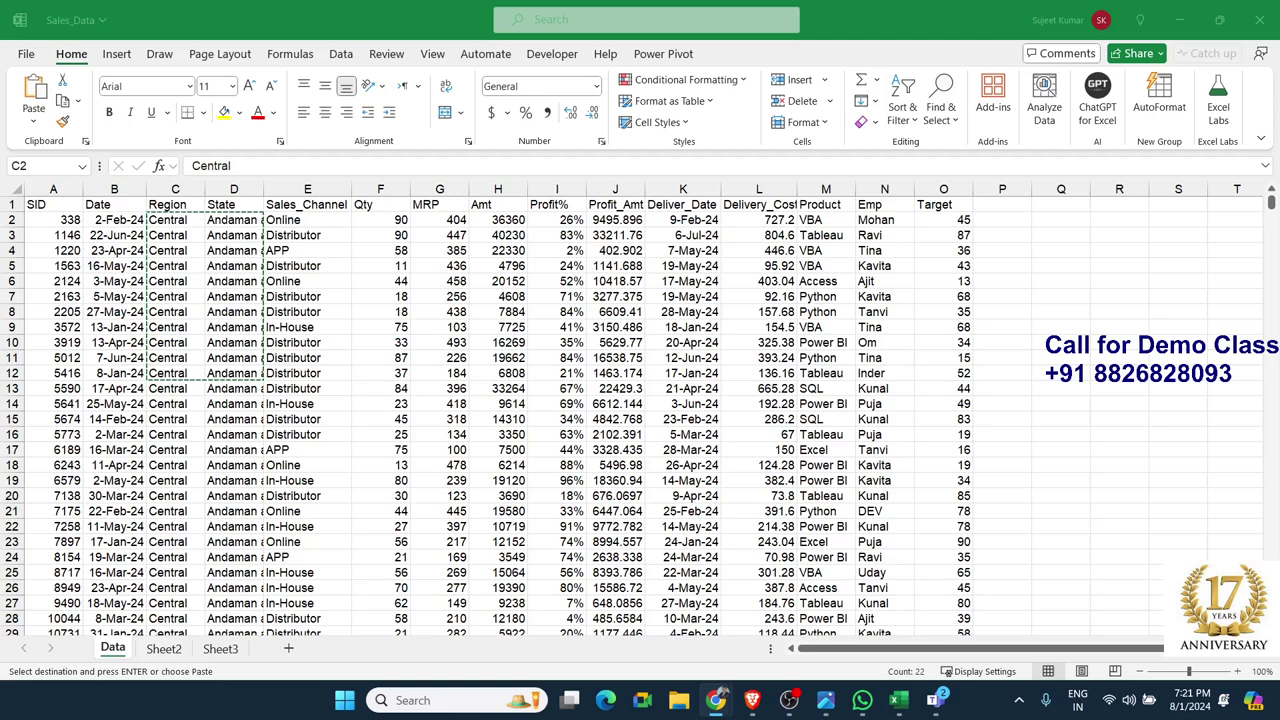
pyautogui.press('Escape')
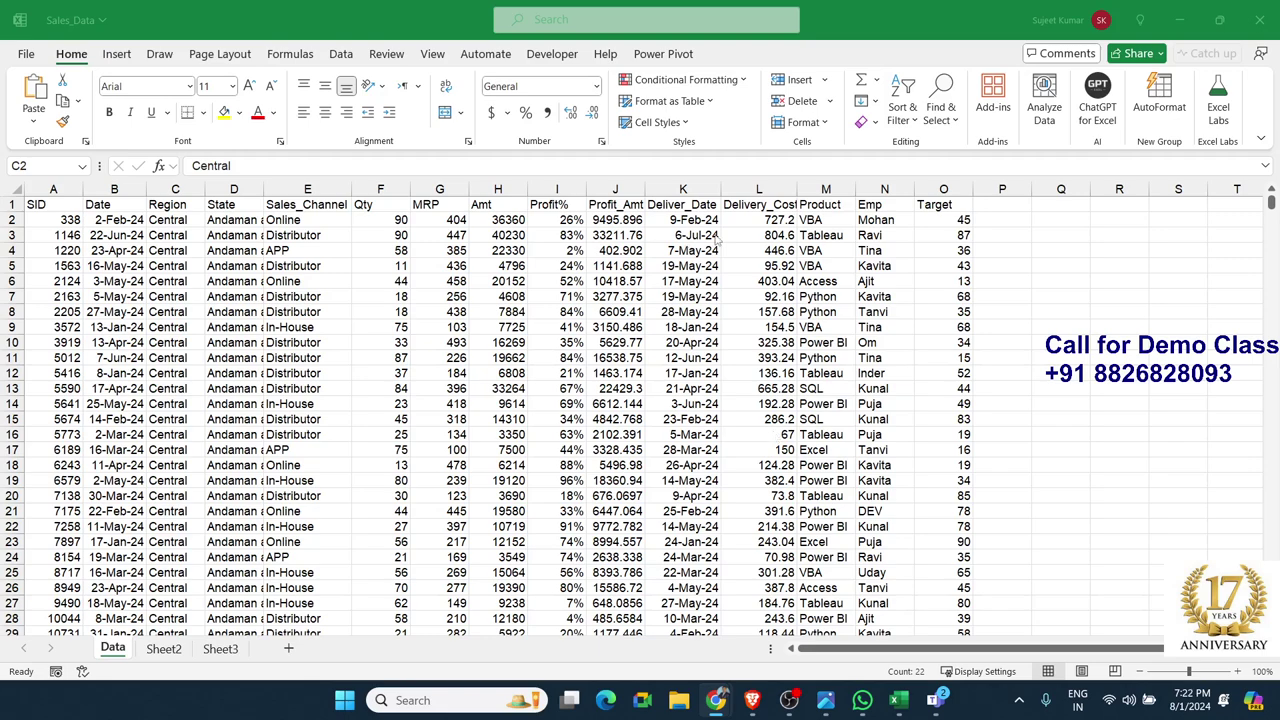
pyautogui.click(445, 266)
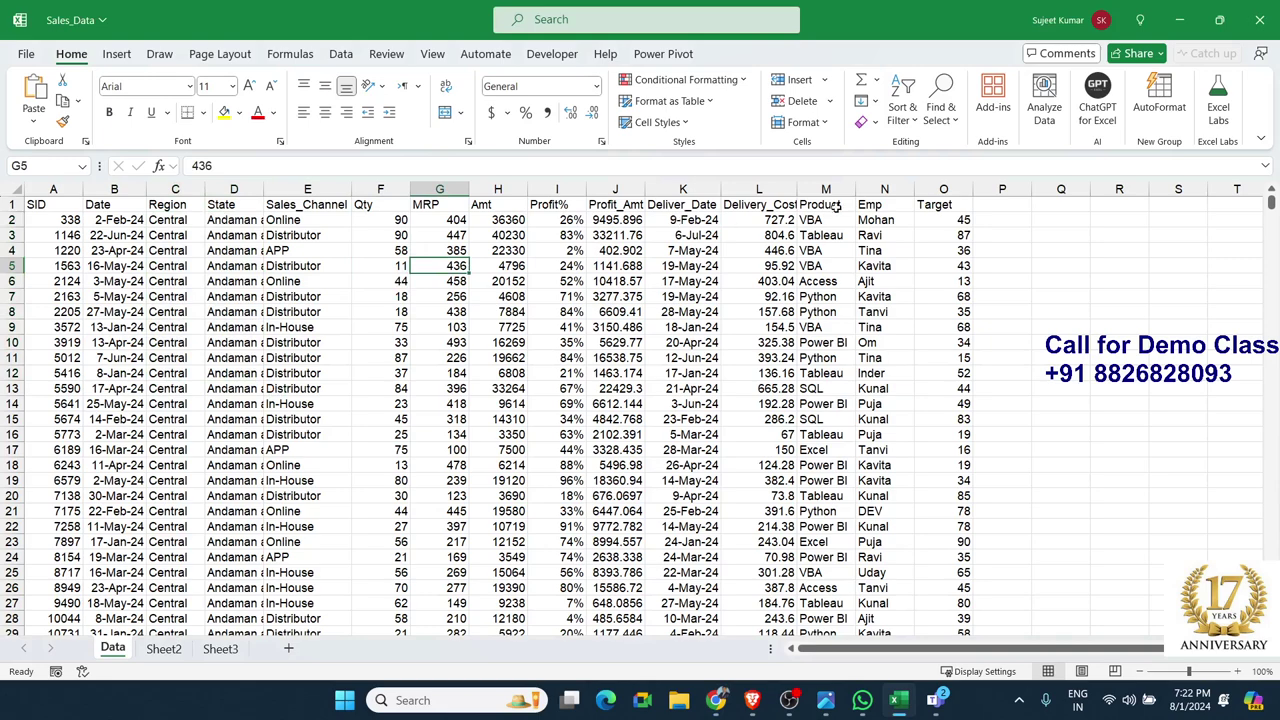
# Head column P 'Month', enter JAN in P2 and auto-fill month names down the data
pyautogui.click(988, 206)
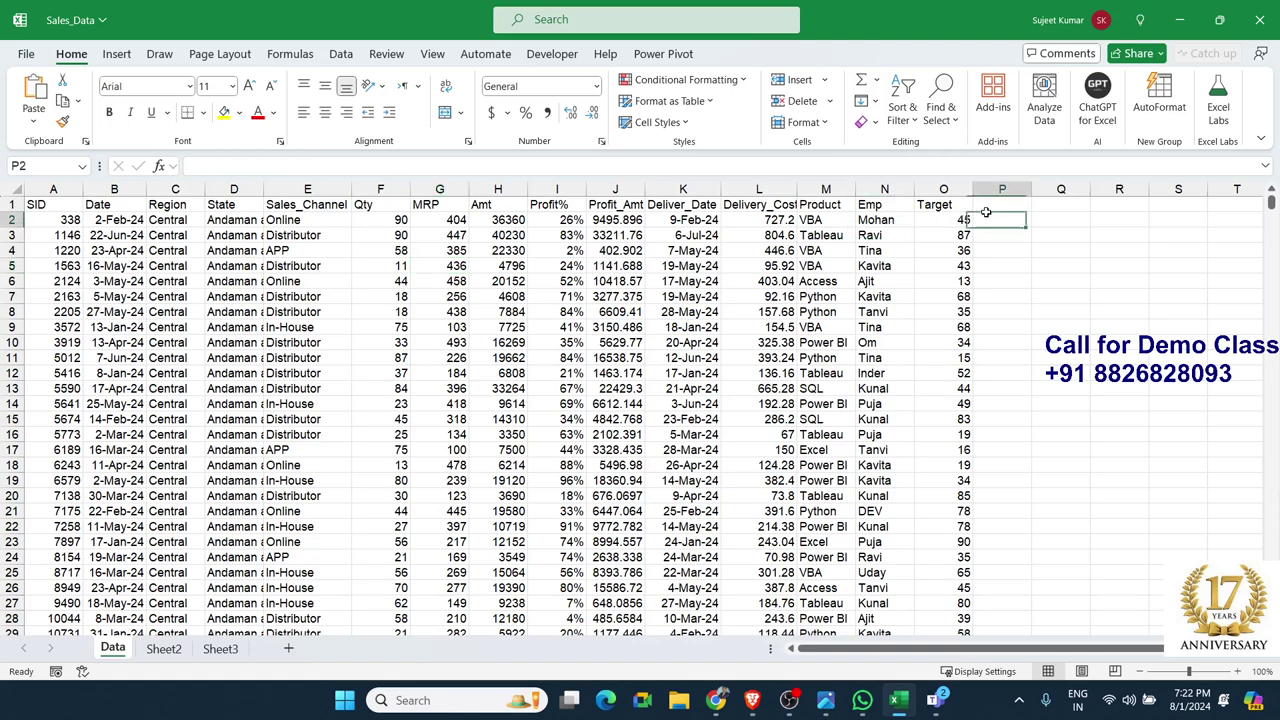
pyautogui.write('M')
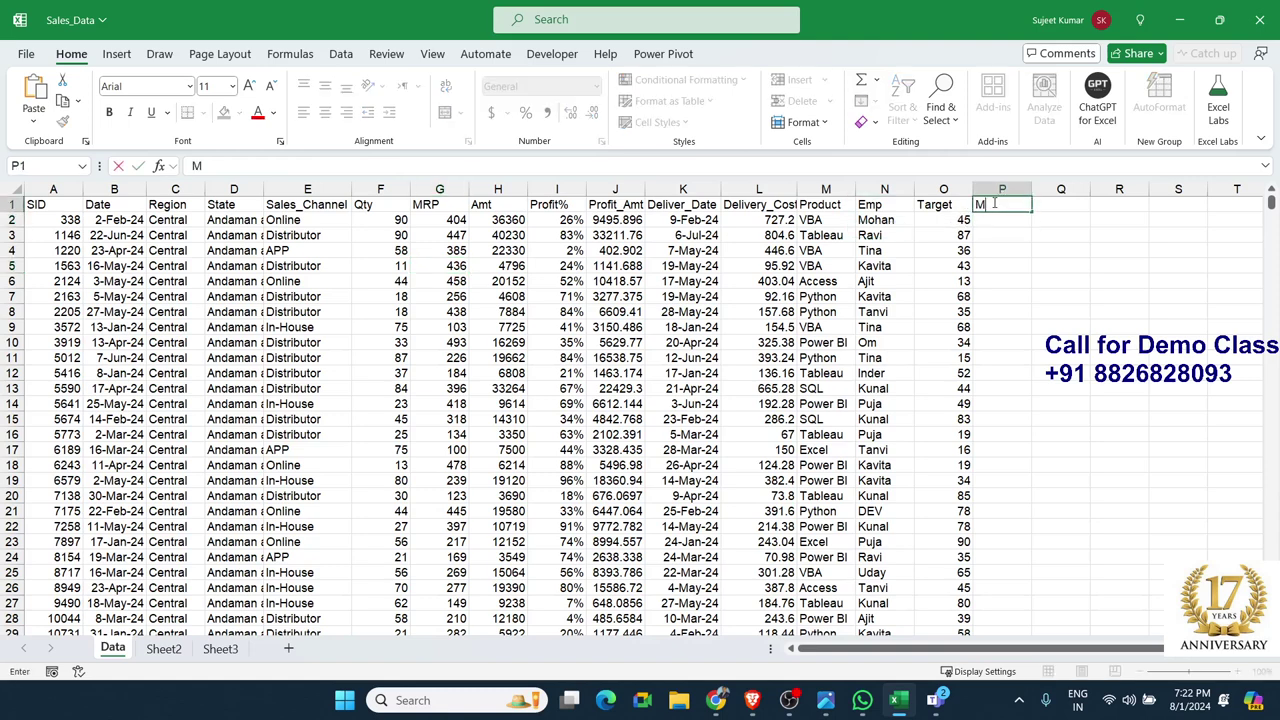
pyautogui.write('onth')
pyautogui.press('Return')
pyautogui.write('JAN')
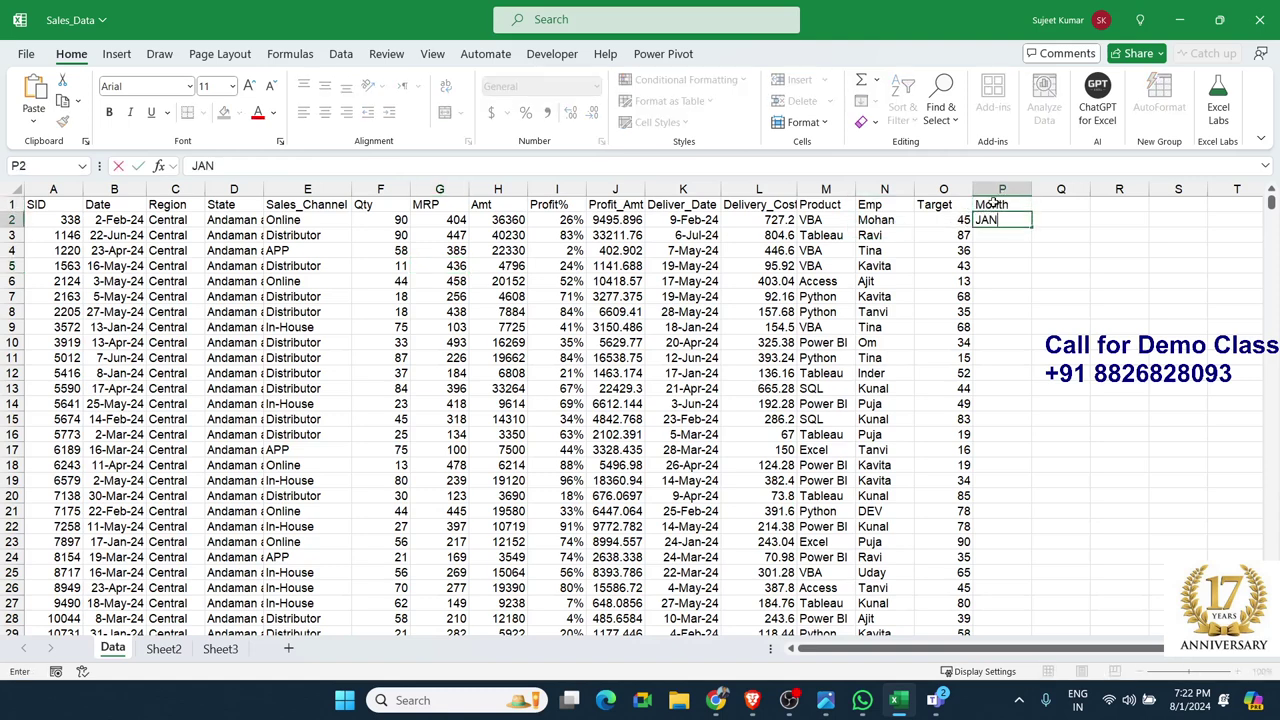
pyautogui.hotkey('ctrl', 'Return')
pyautogui.doubleClick(1033, 228)
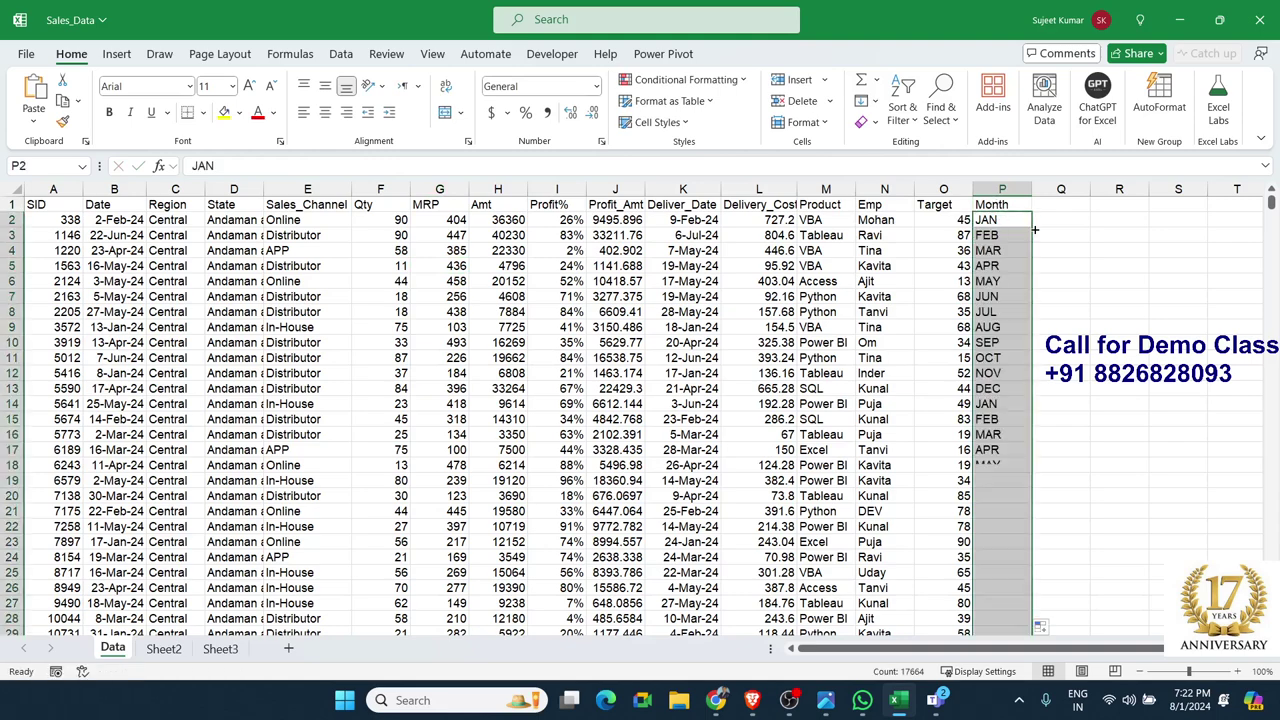
pyautogui.click(716, 700)
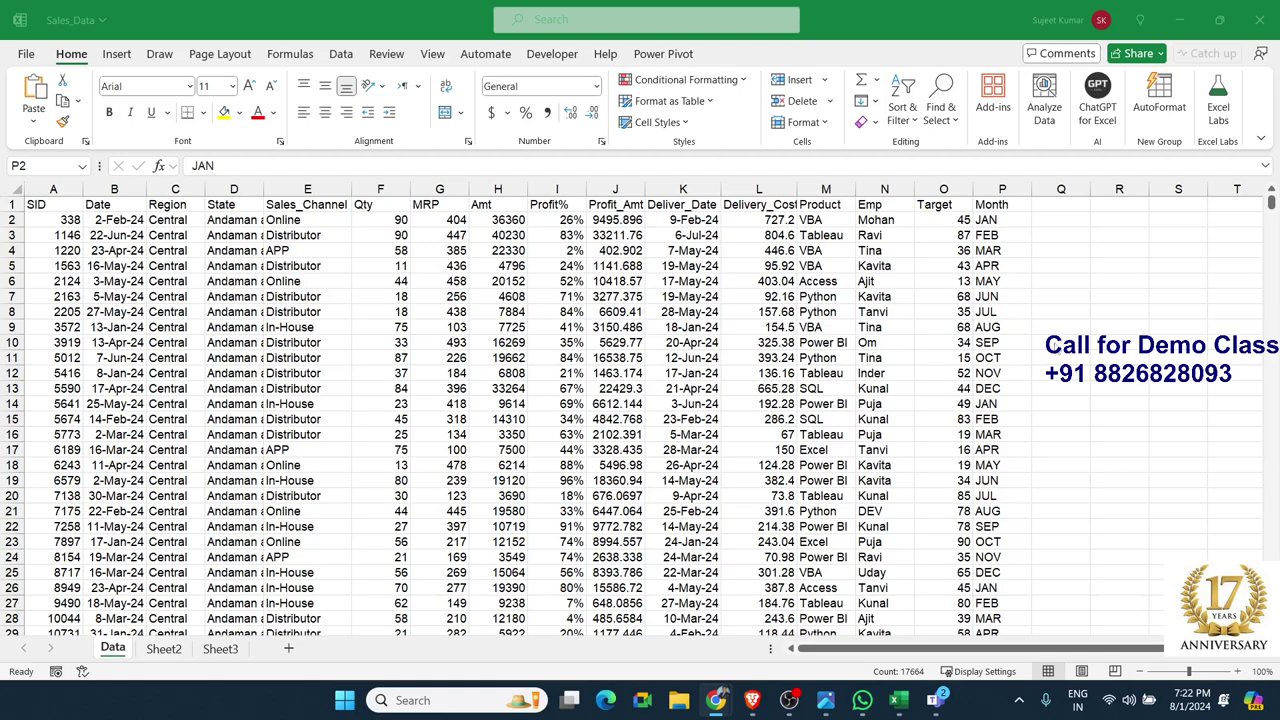
pyautogui.hotkey('ctrl', 'shift', 'Down')
# Sort the table A to Z on the Month column from P1
pyautogui.click(1001, 205)
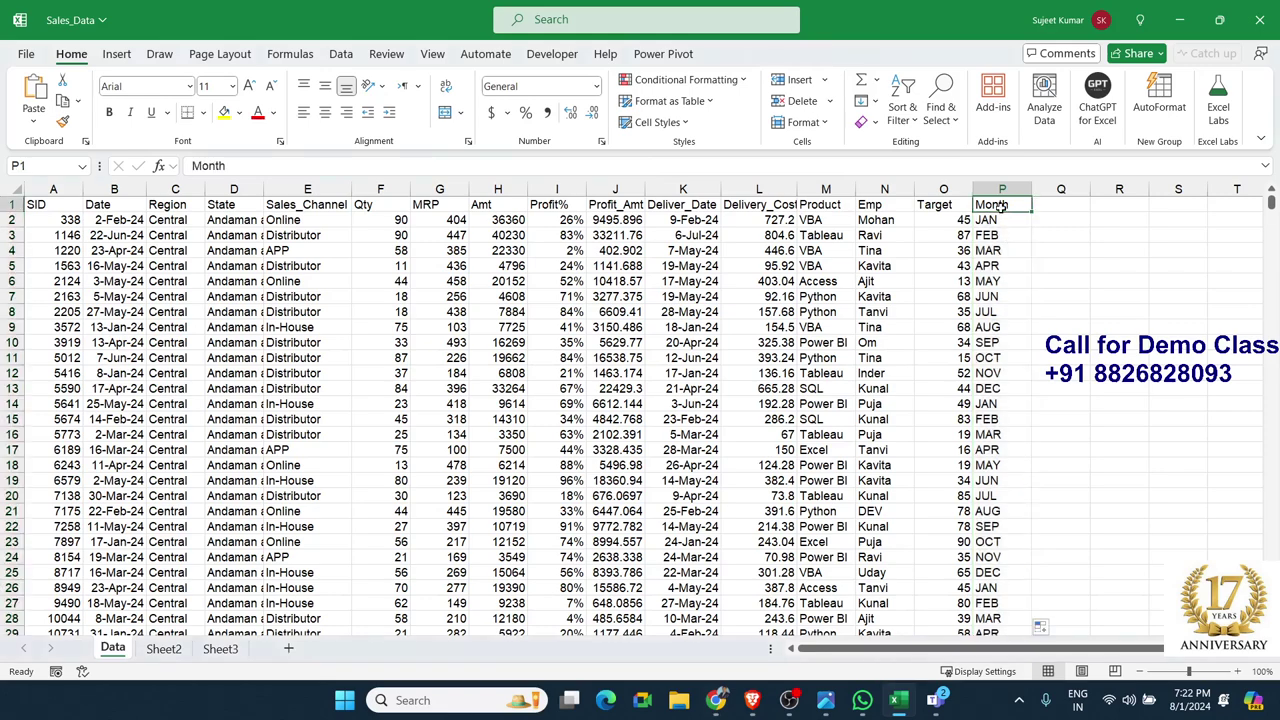
pyautogui.click(903, 112)
pyautogui.click(924, 148)
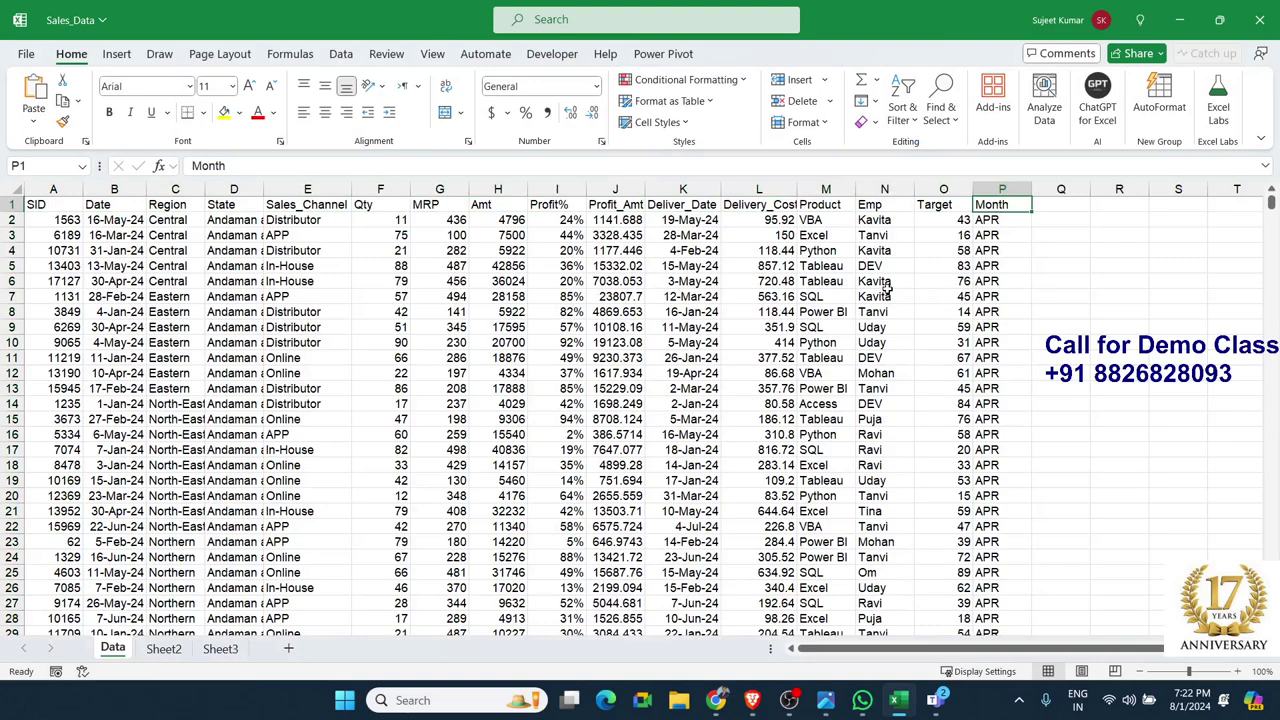
pyautogui.hotkey('alt', 'Tab')
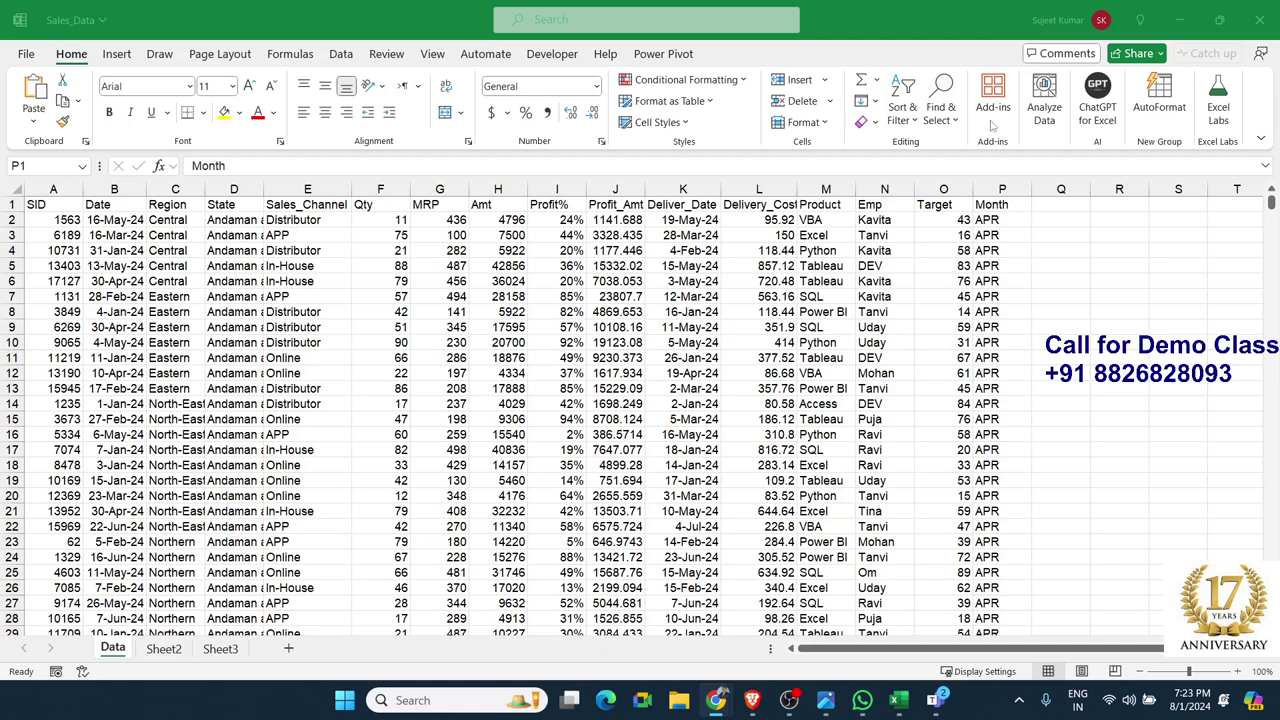
# In Custom Sort, set the Month order to the Jan, Feb, Mar… custom list
pyautogui.click(918, 126)
pyautogui.click(903, 112)
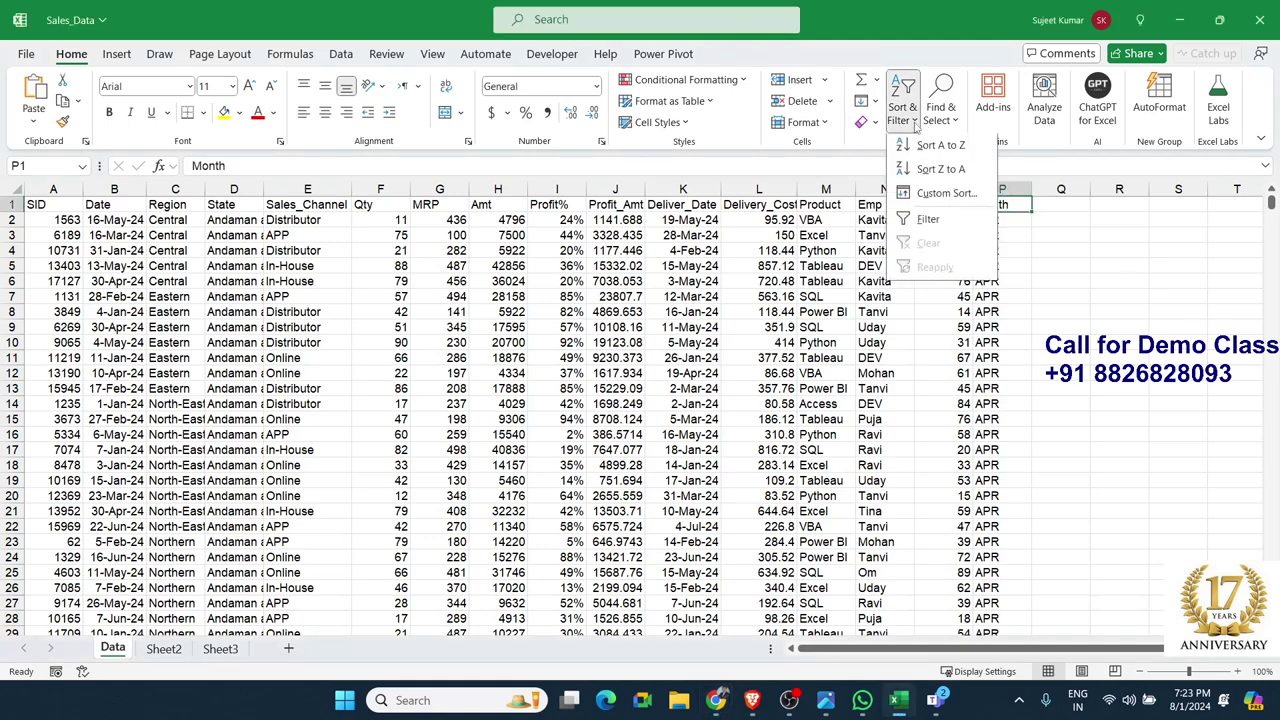
pyautogui.click(940, 200)
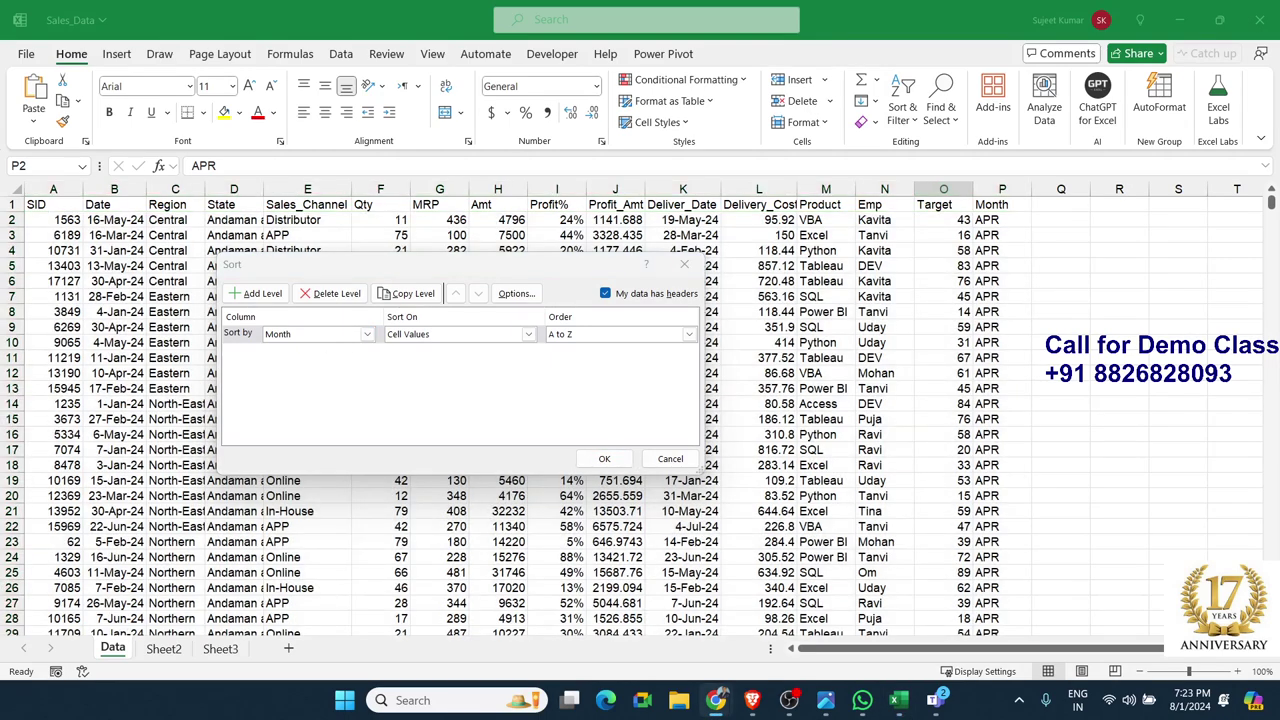
pyautogui.click(361, 338)
pyautogui.click(568, 334)
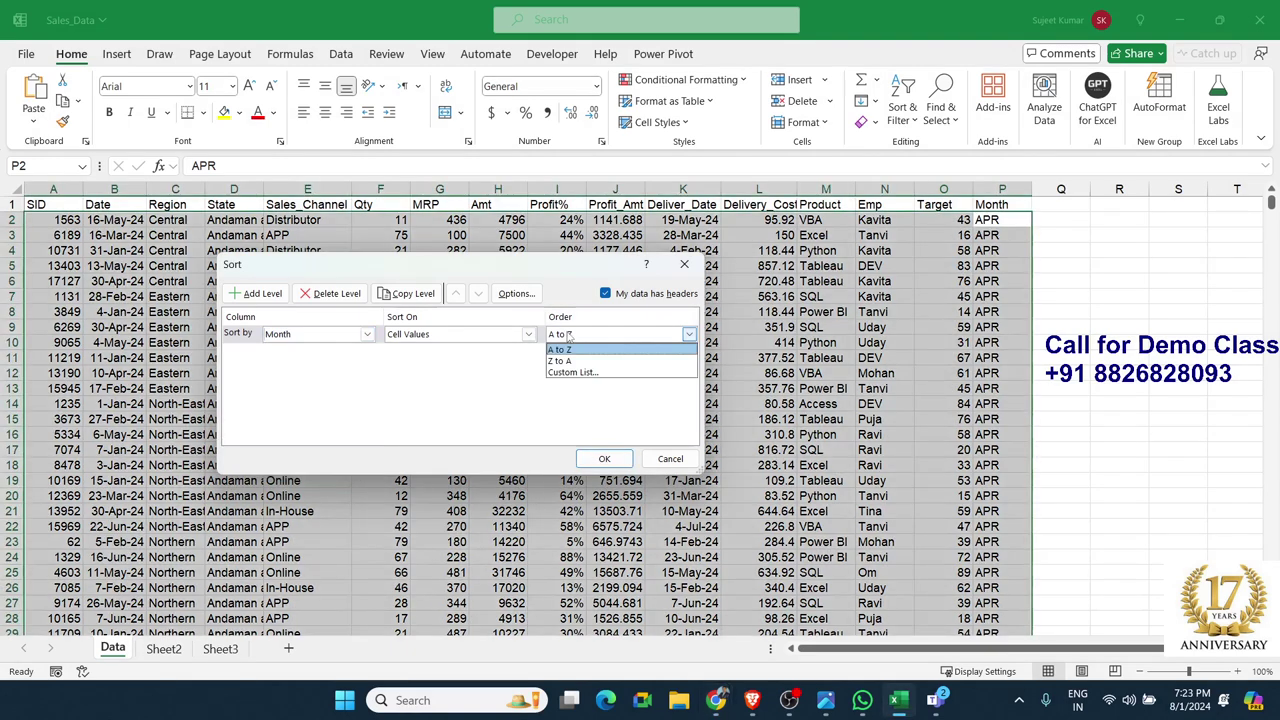
pyautogui.click(575, 373)
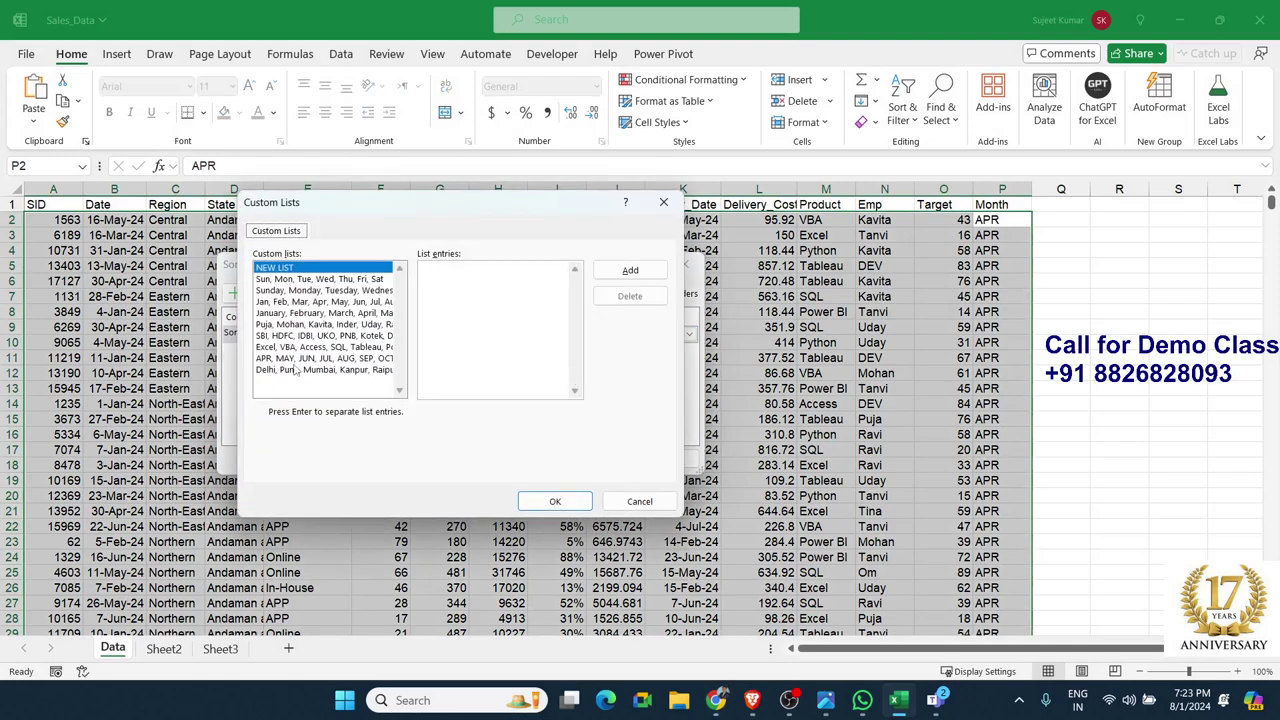
pyautogui.click(283, 303)
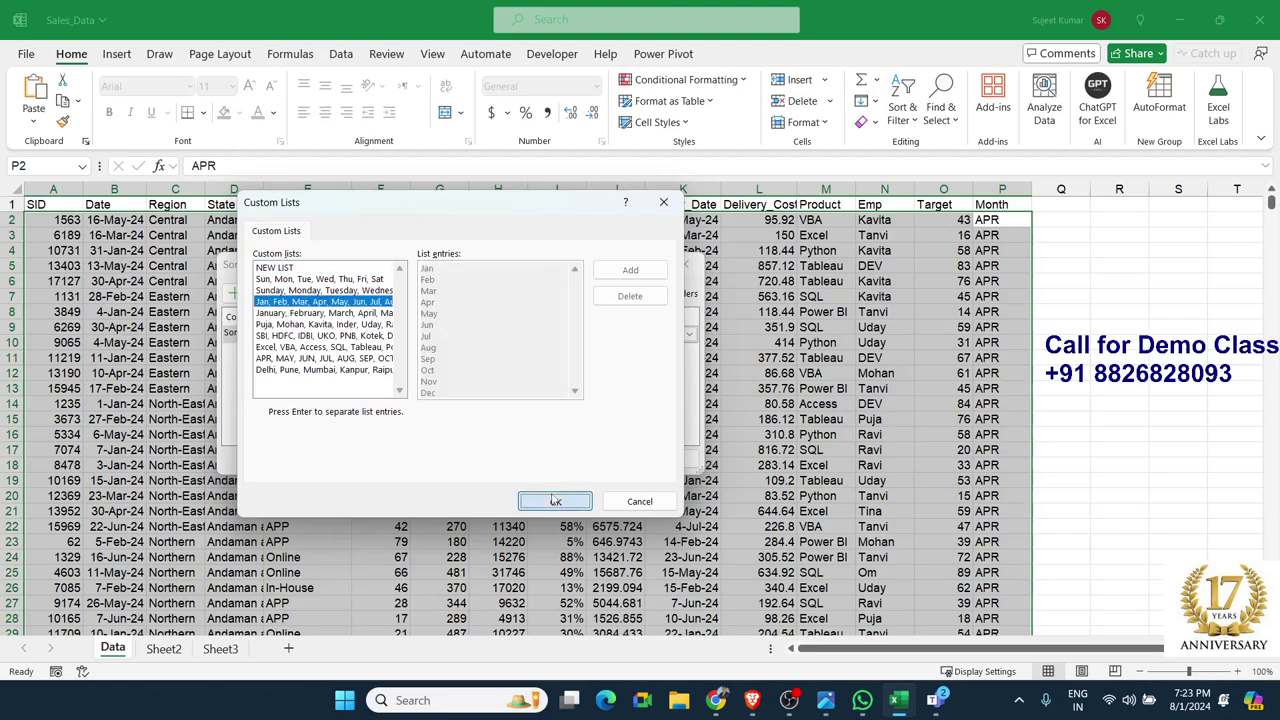
# Confirm the calendar-month list and apply the sort so JAN rows come first
pyautogui.click(555, 501)
pyautogui.click(605, 460)
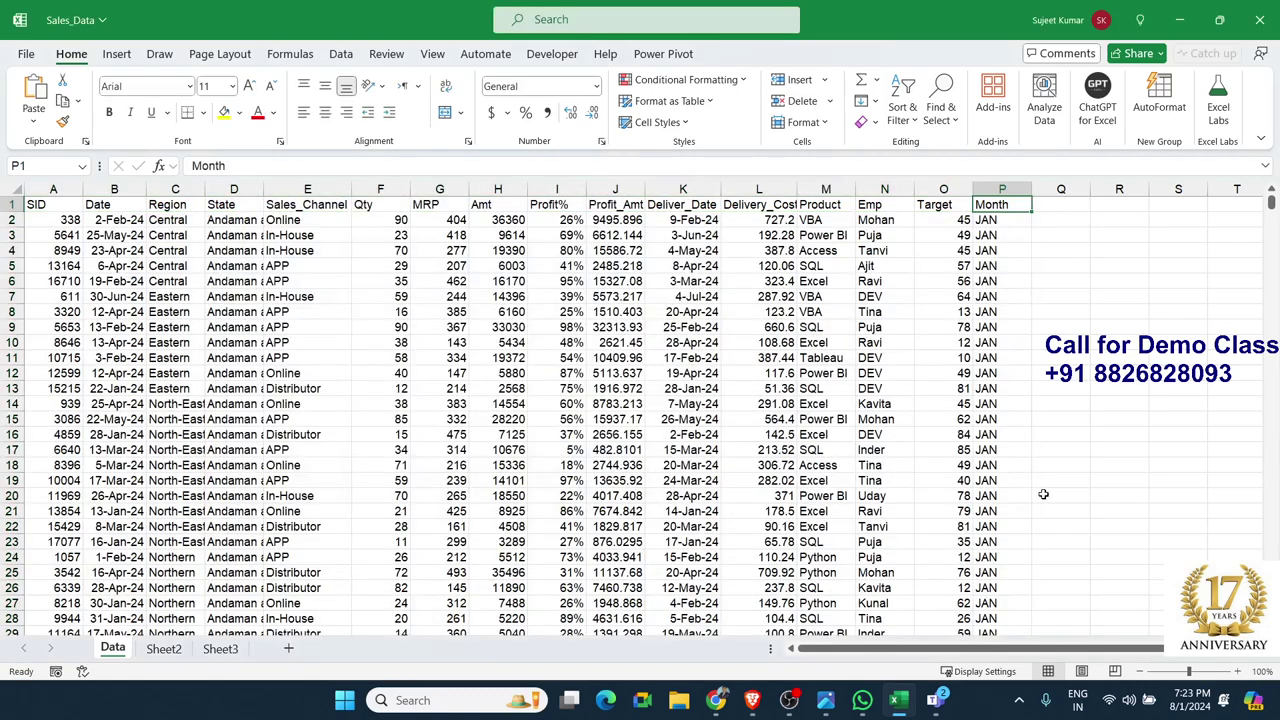
pyautogui.click(716, 700)
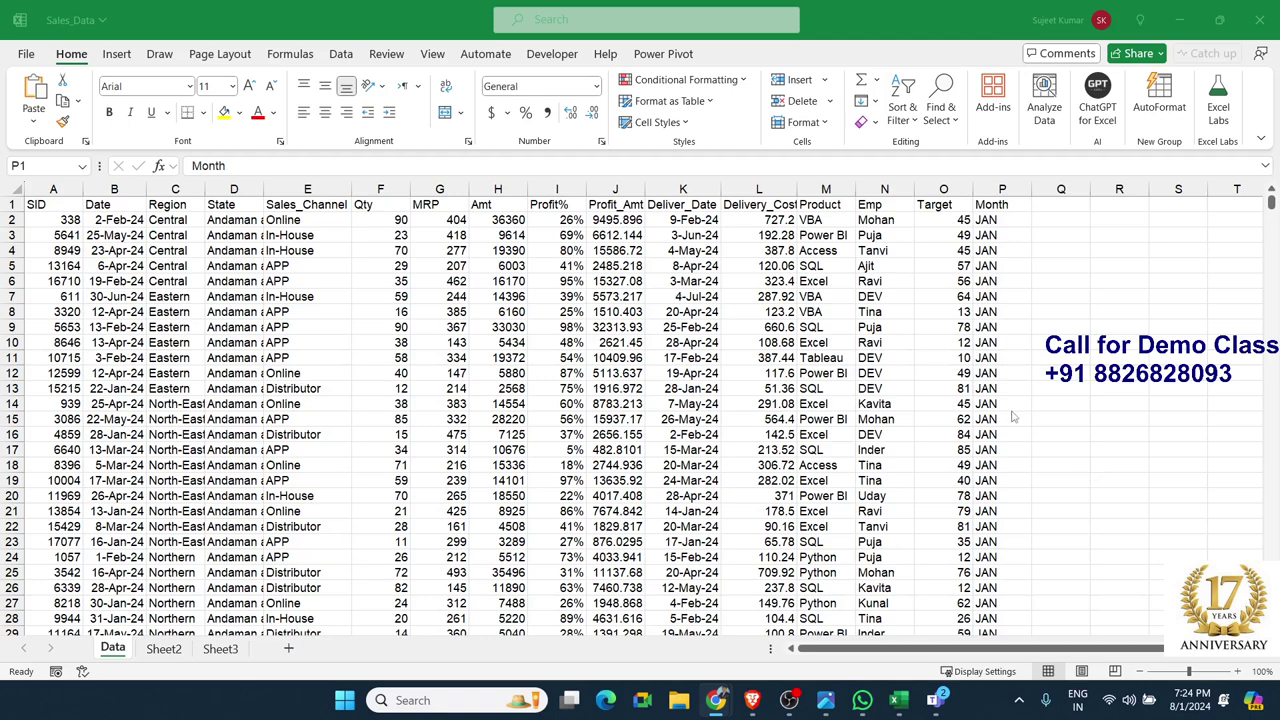
pyautogui.click(430, 373)
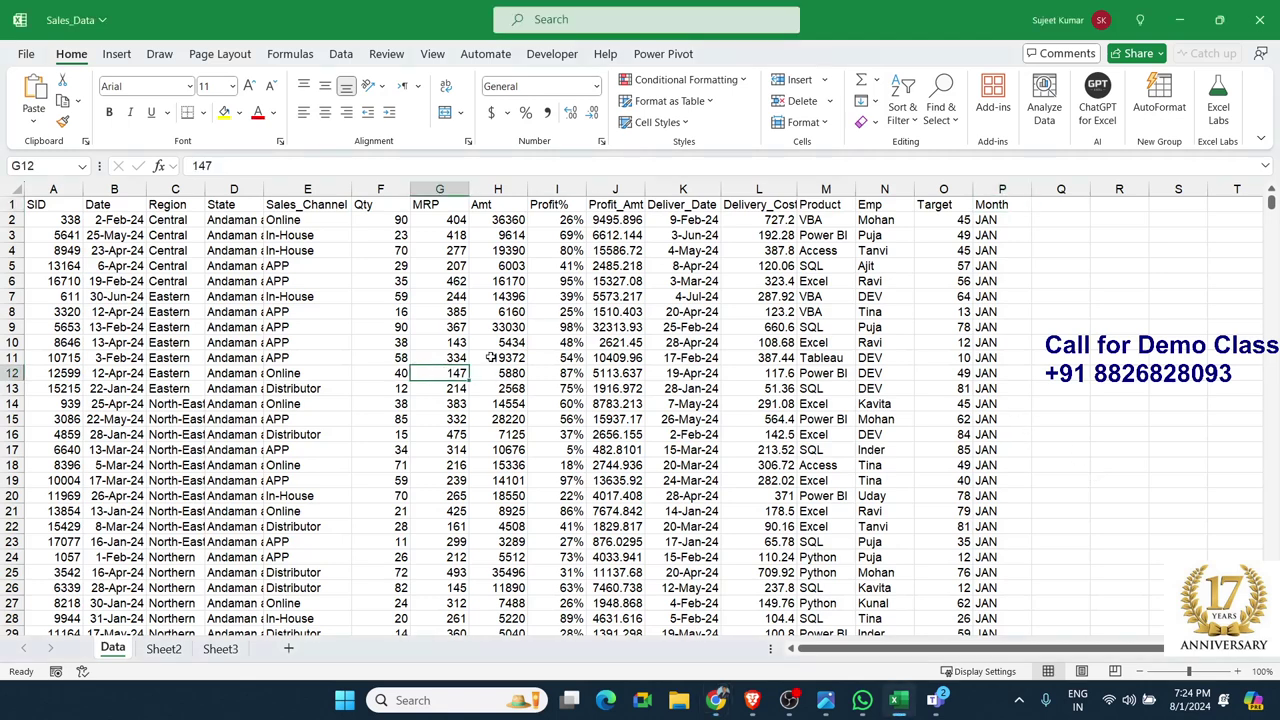
pyautogui.click(864, 209)
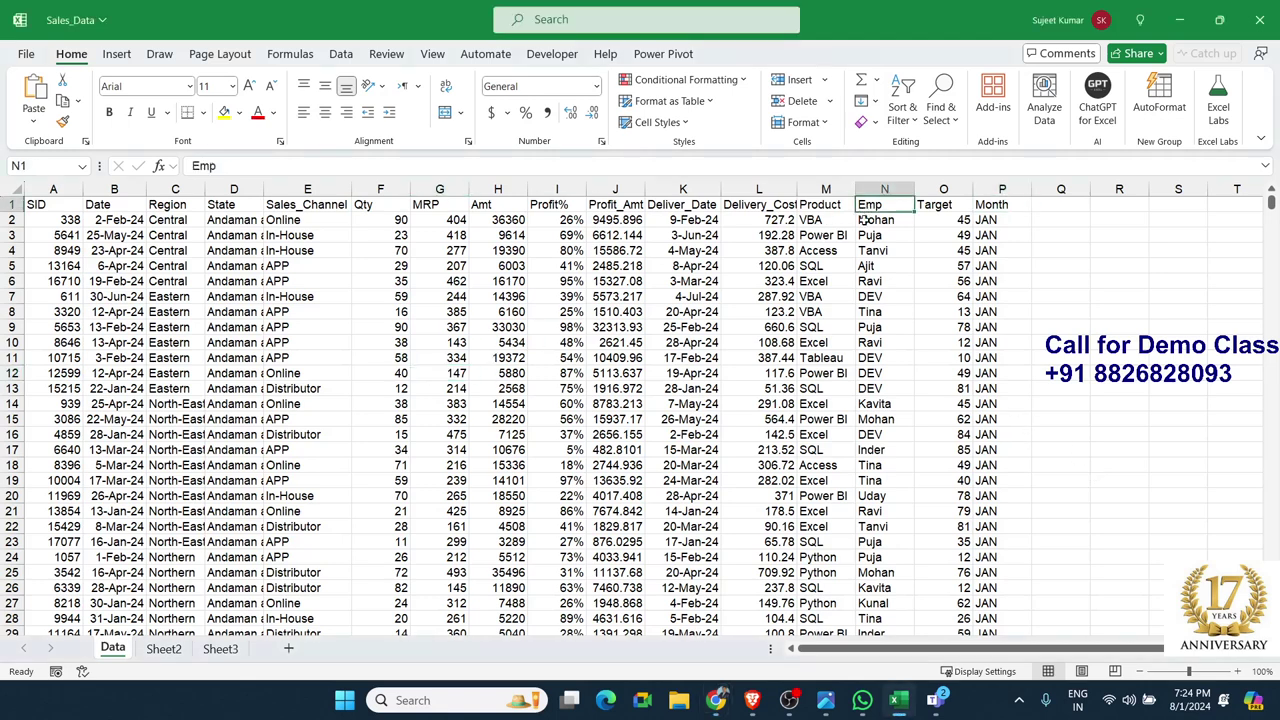
pyautogui.click(900, 115)
# Sort by the Emp column using the custom employee-name list as the order
pyautogui.click(928, 193)
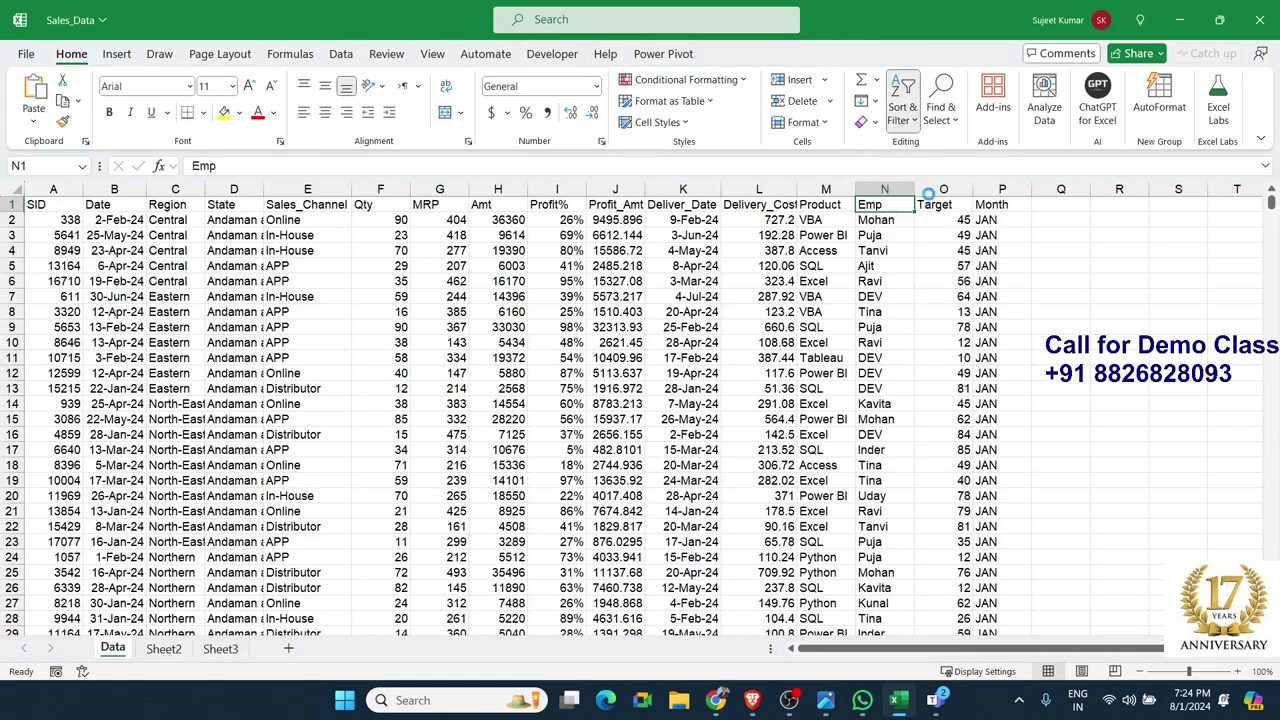
pyautogui.click(318, 336)
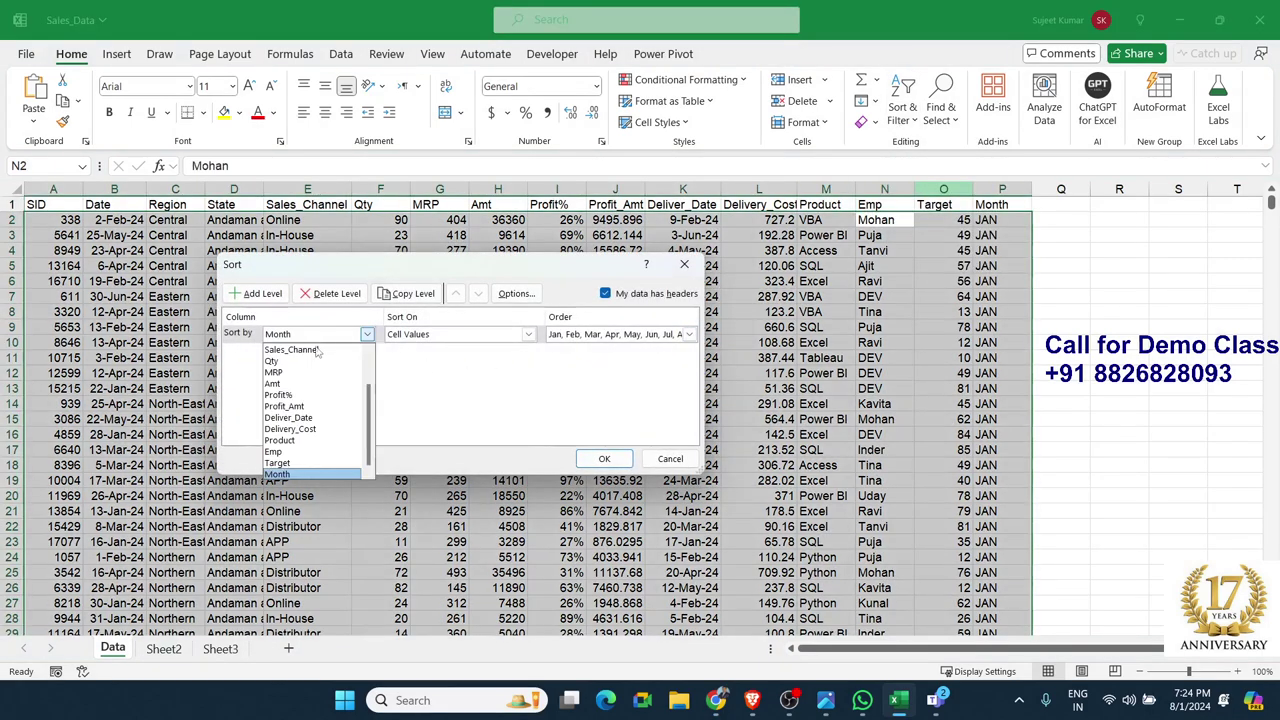
pyautogui.click(298, 452)
pyautogui.click(689, 334)
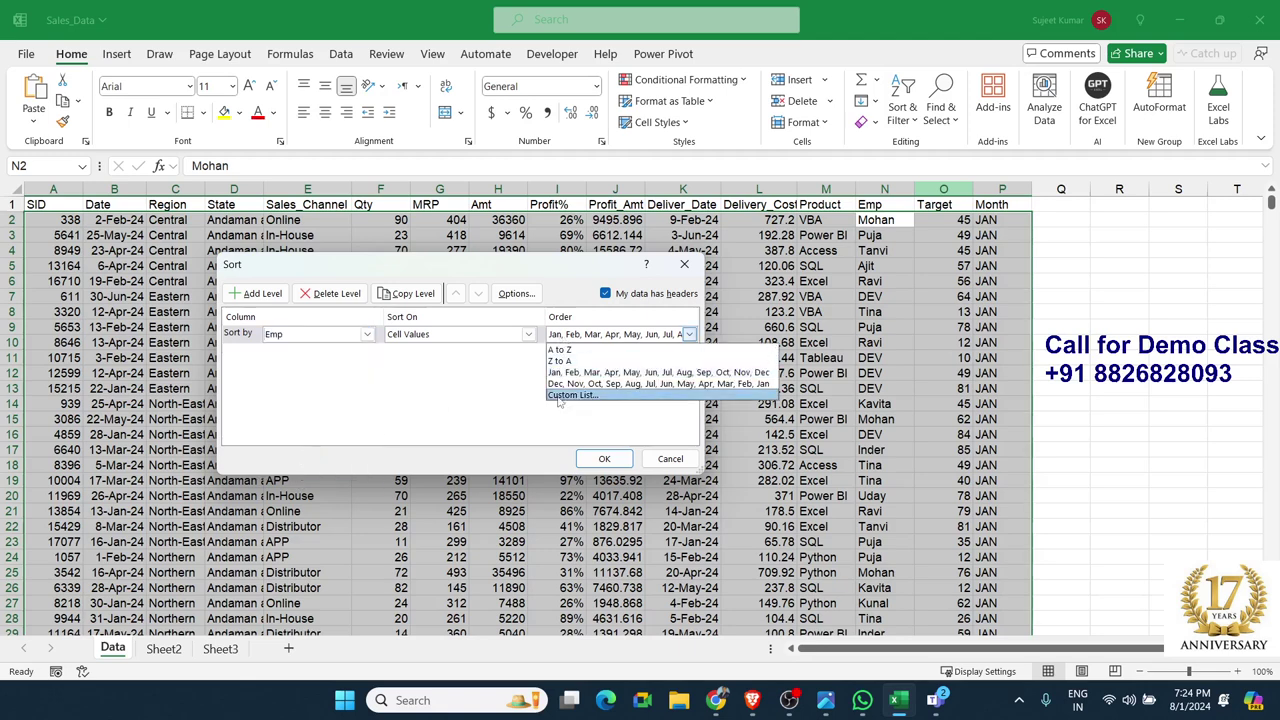
pyautogui.click(560, 396)
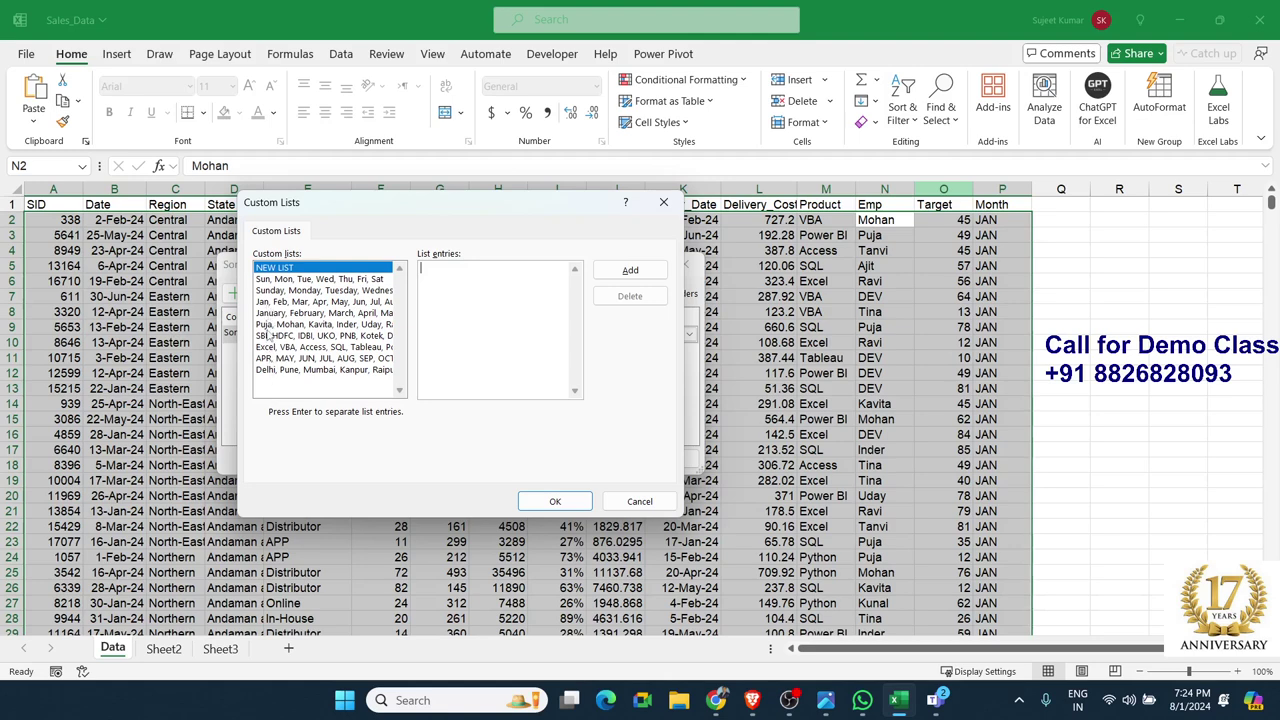
pyautogui.click(270, 328)
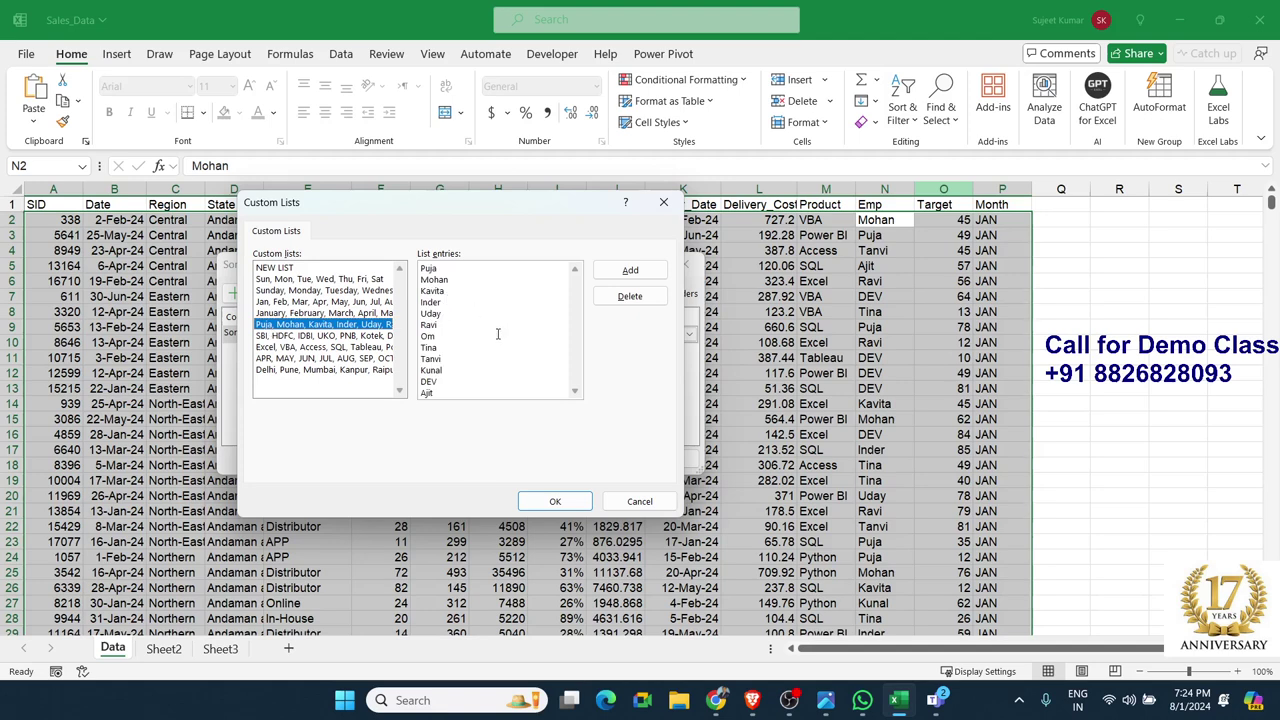
pyautogui.click(555, 501)
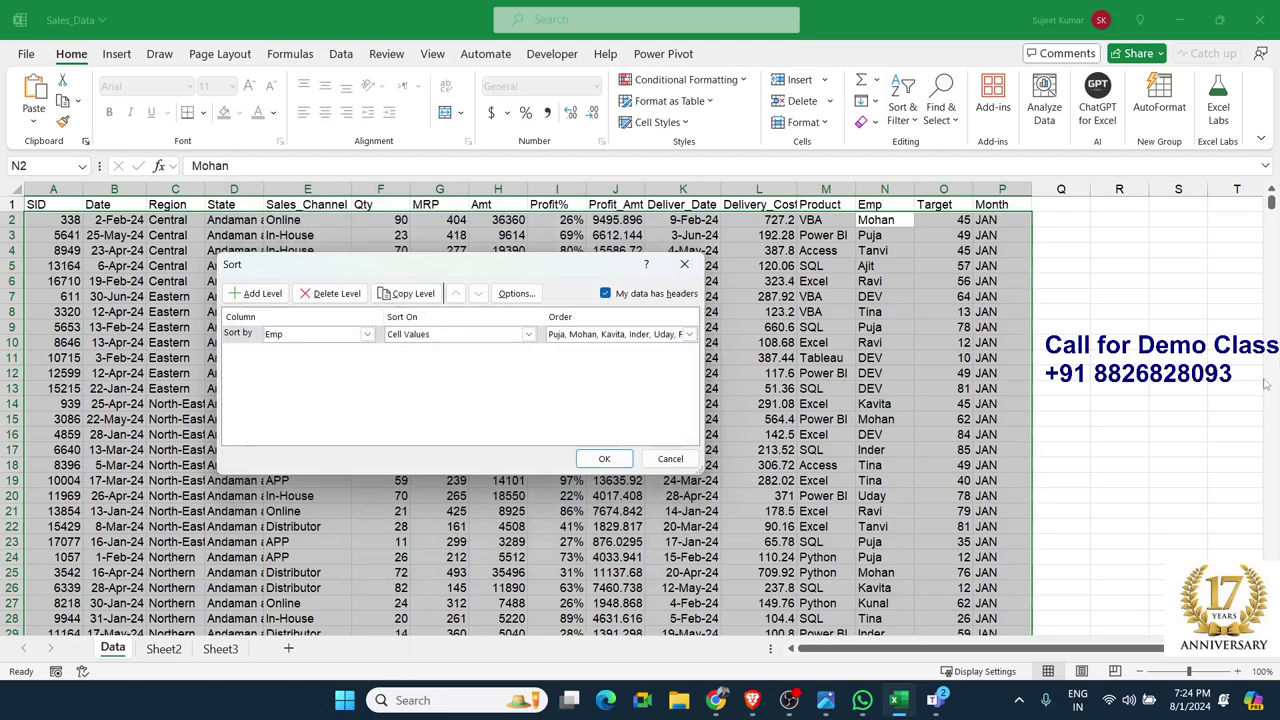
pyautogui.press('Return')
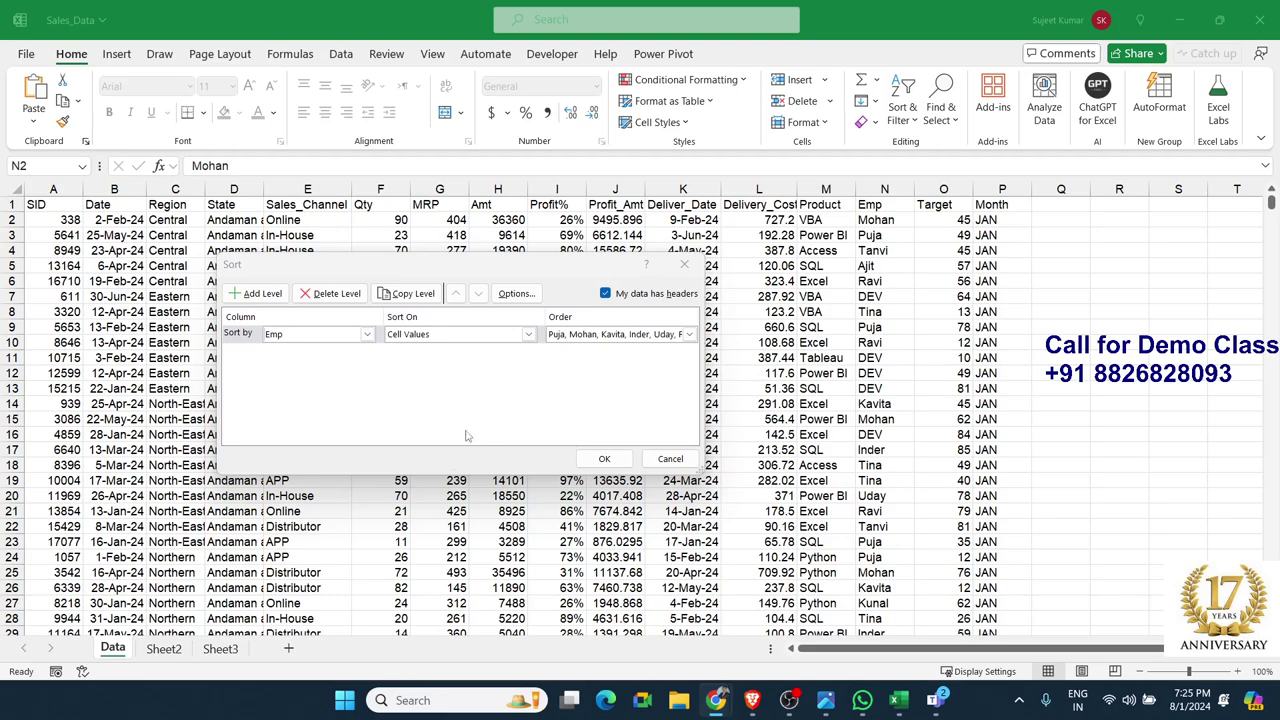
pyautogui.click(601, 458)
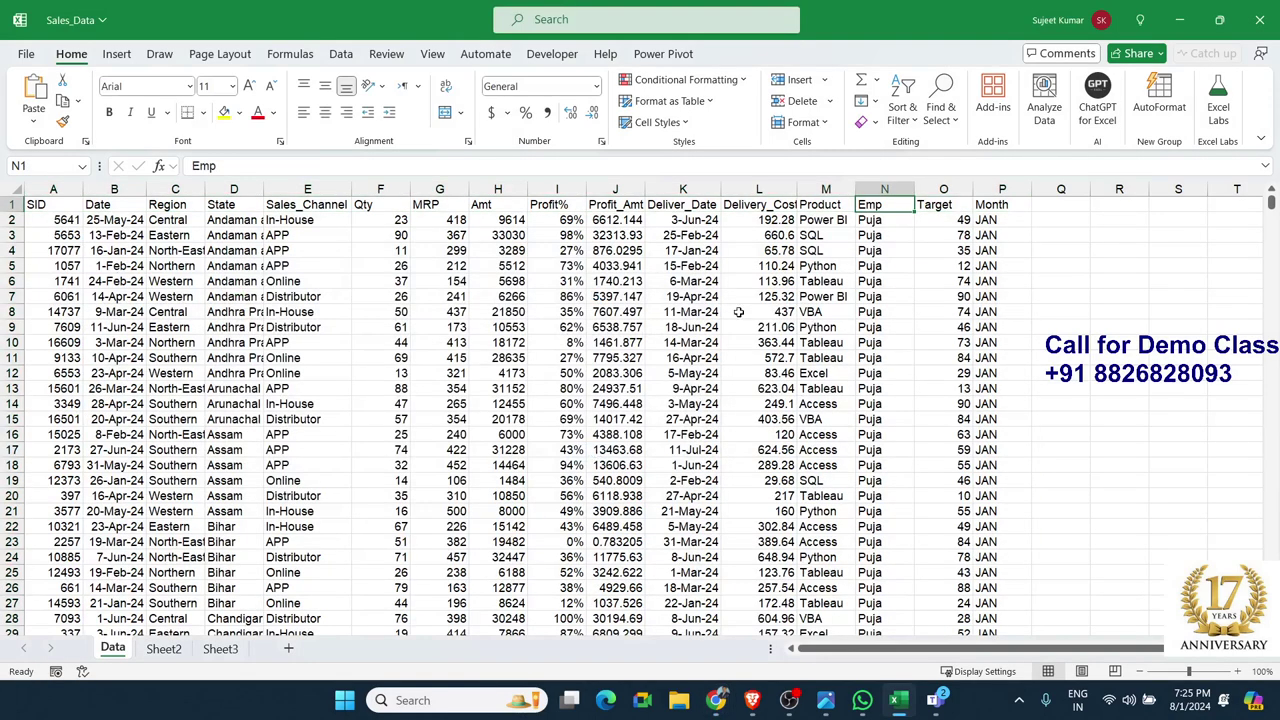
# Apply yellow fill to Qty cells F9, F64 and F120, then return to the top
pyautogui.moveTo(868, 265); pyautogui.dragTo(905, 345)
pyautogui.click(395, 327)
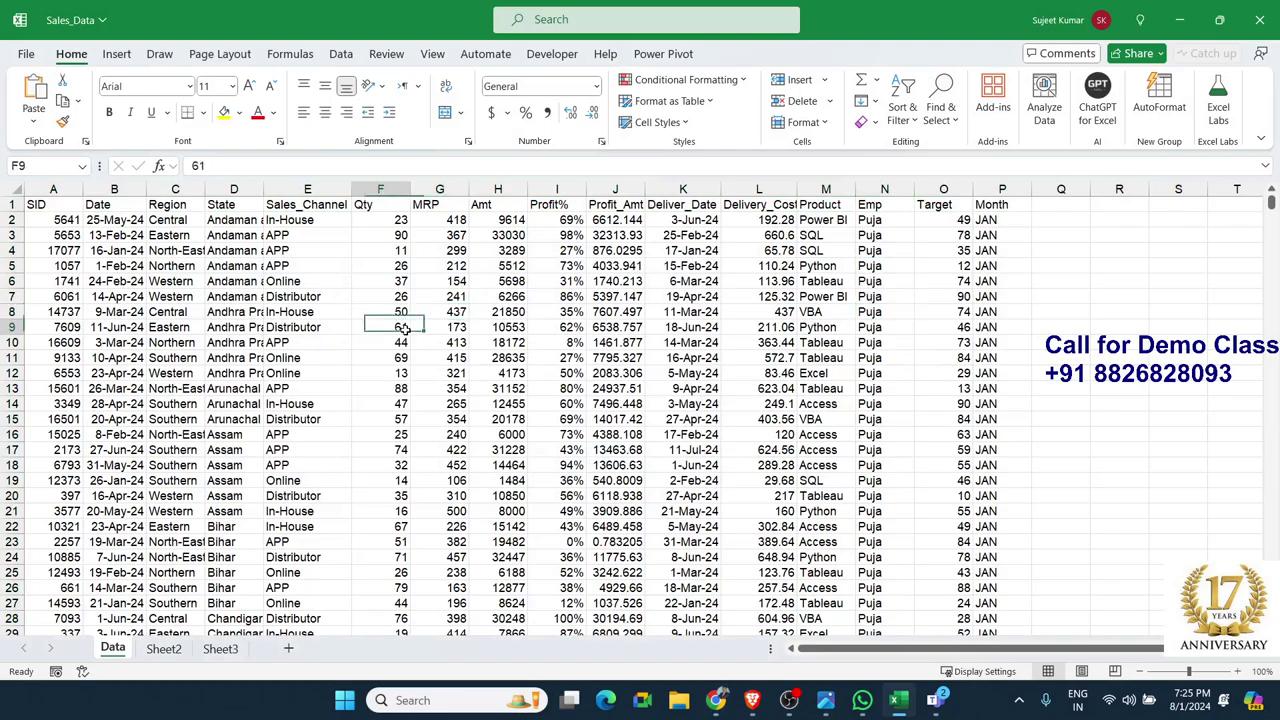
pyautogui.click(224, 112)
pyautogui.scroll(-16, 397, 373)
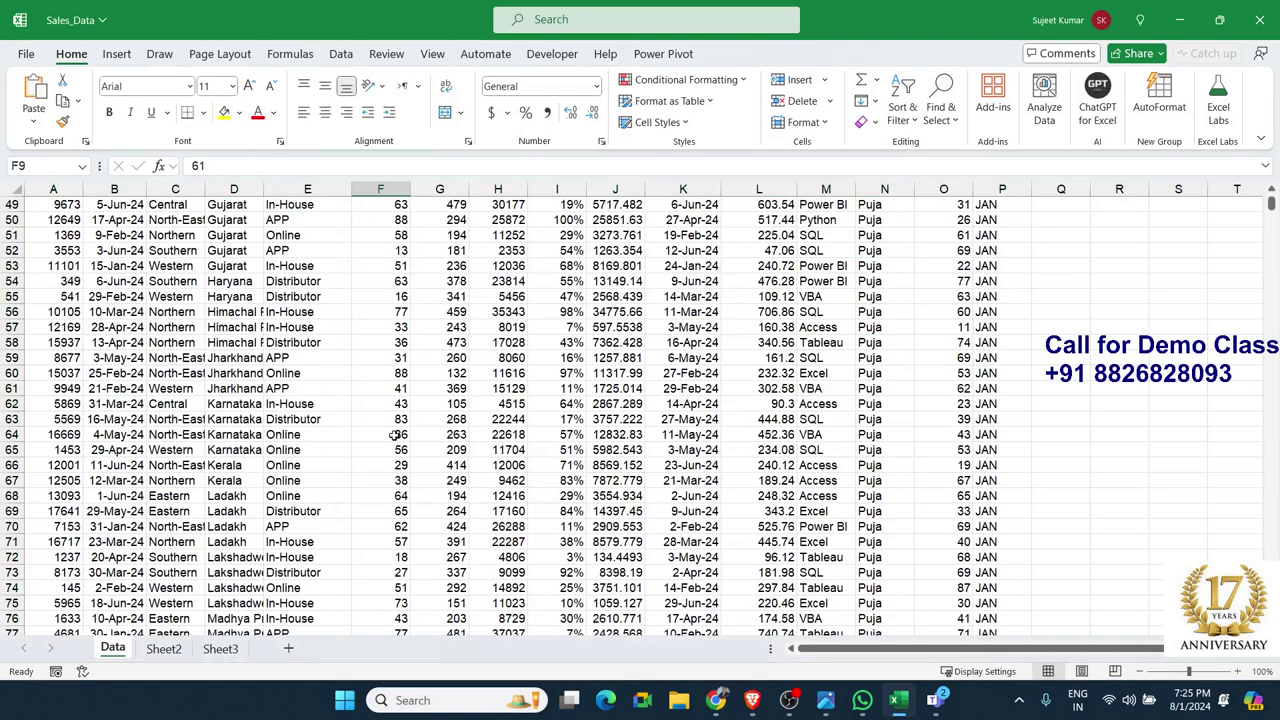
pyautogui.click(380, 434)
pyautogui.click(224, 112)
pyautogui.scroll(-20, 374, 366)
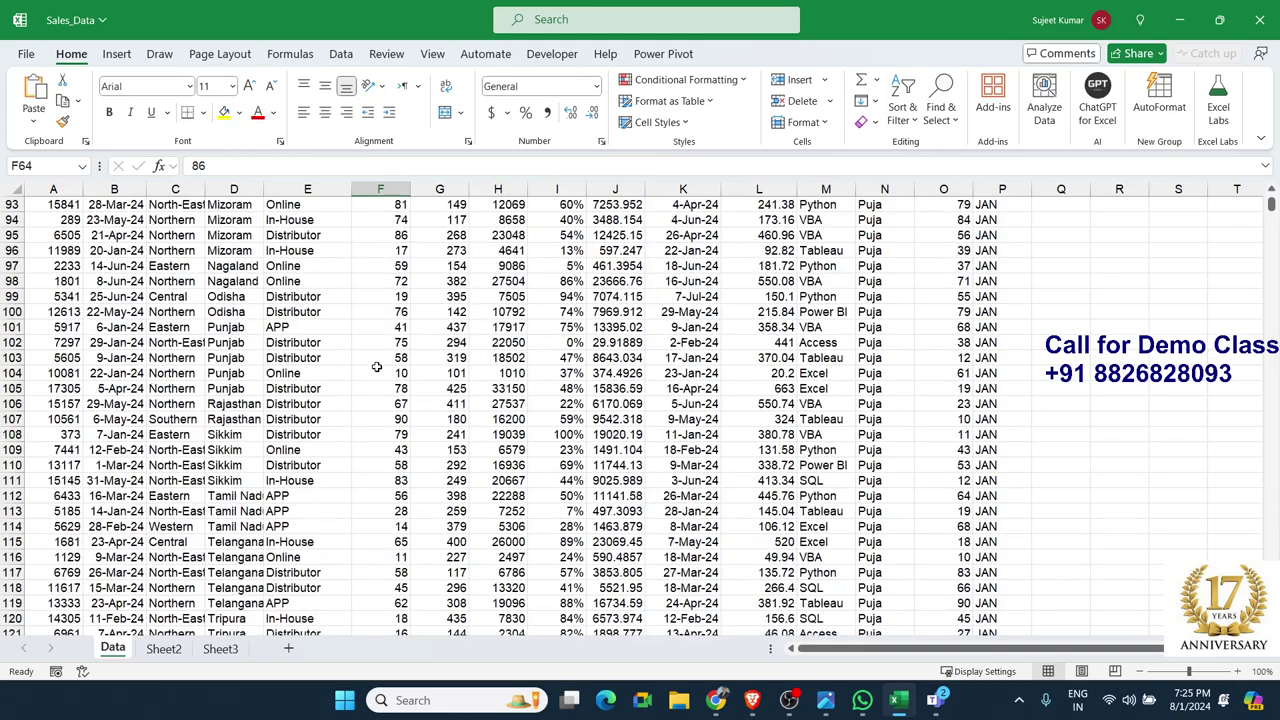
pyautogui.click(380, 373)
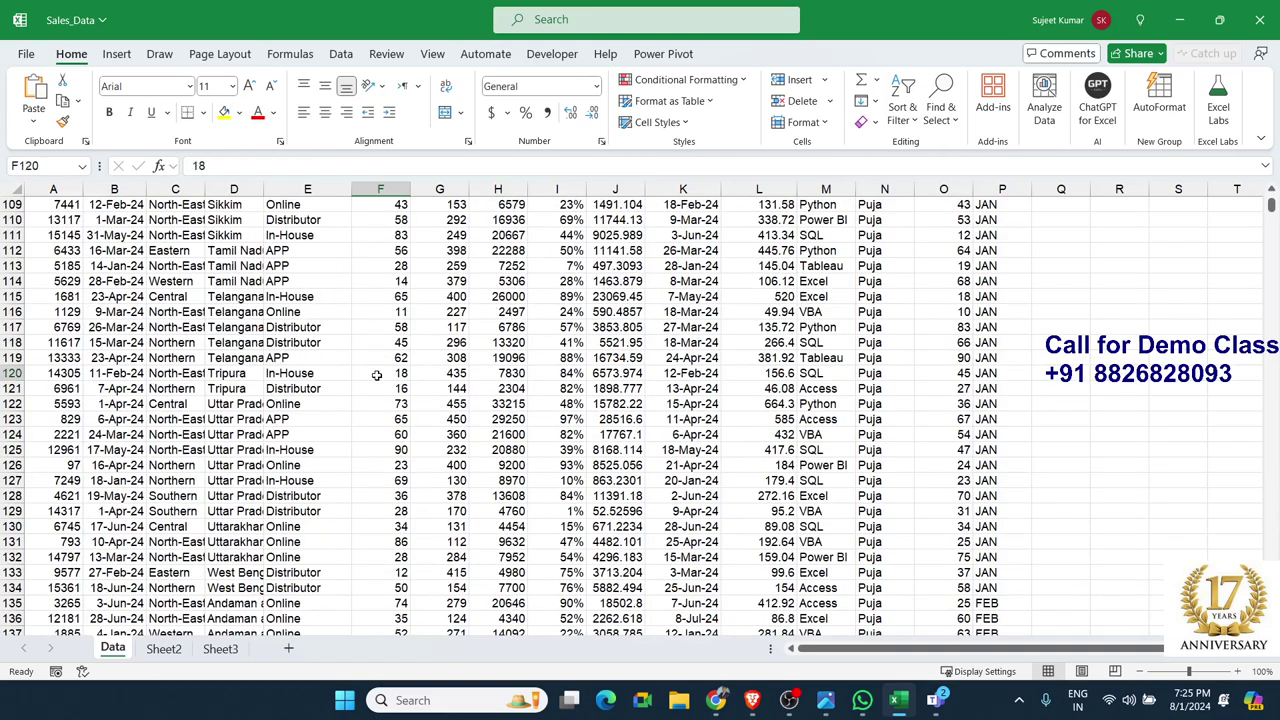
pyautogui.click(224, 112)
pyautogui.scroll(5, 484, 330)
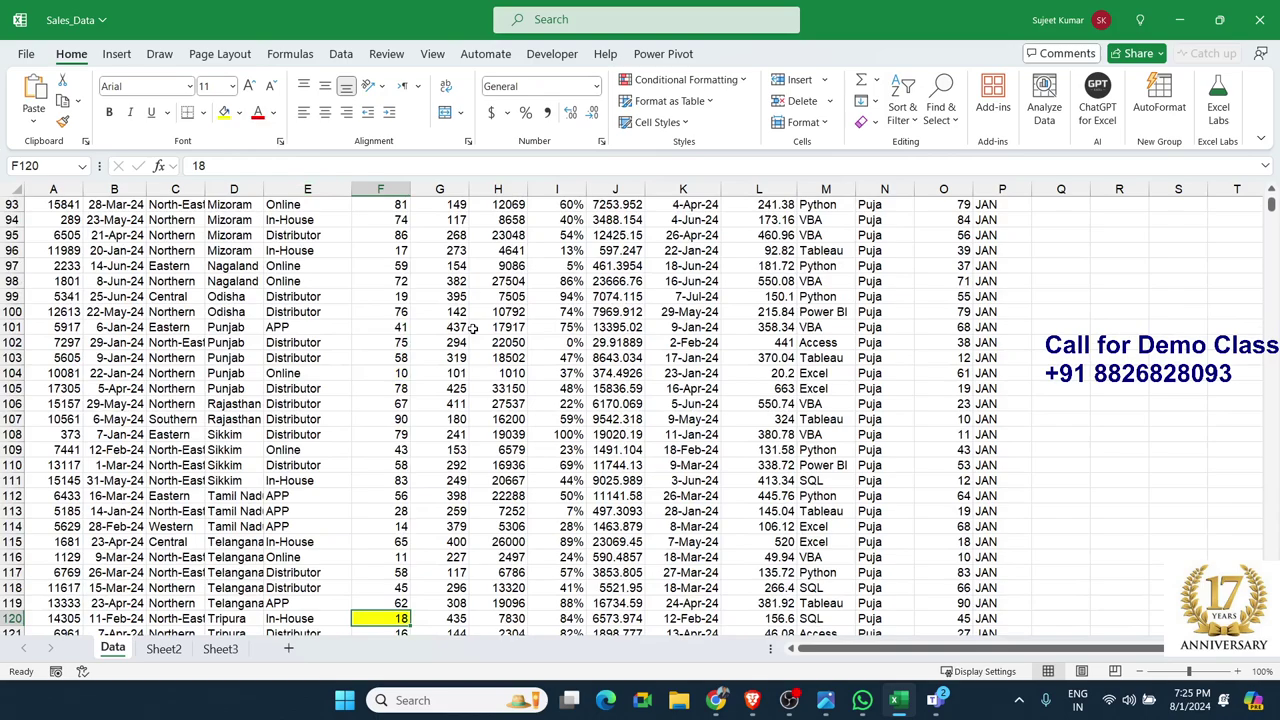
pyautogui.scroll(7, 484, 330)
pyautogui.scroll(10, 484, 330)
pyautogui.scroll(1, 484, 330)
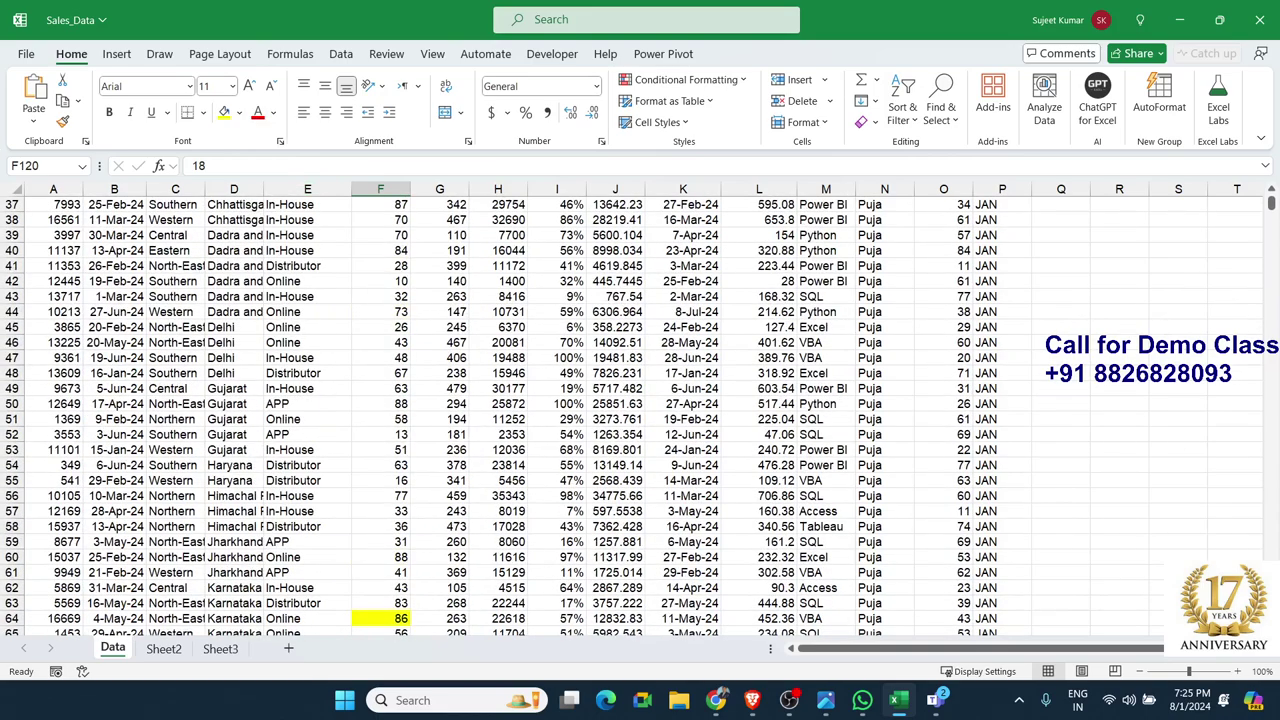
pyautogui.hotkey('alt', 'Tab')
pyautogui.scroll(5, 657, 400)
pyautogui.scroll(7, 657, 372)
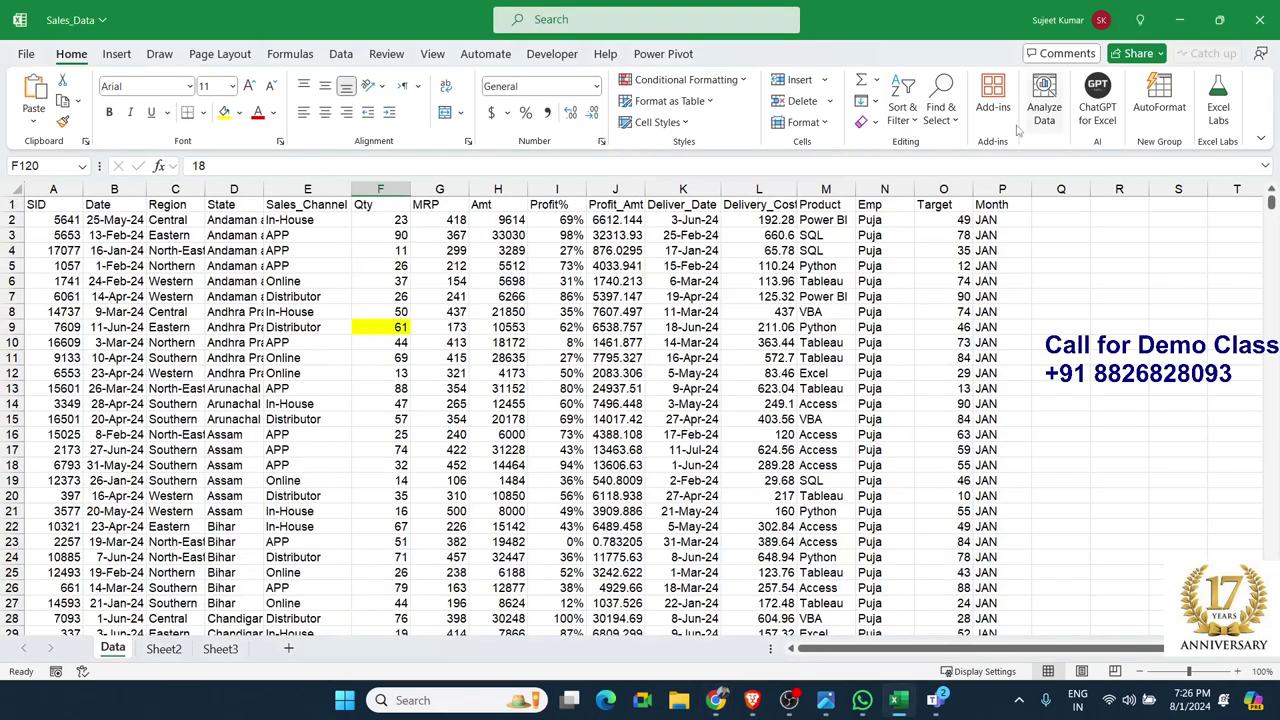
# Custom-sort on Qty by Cell Color, with yellow placed On Top
pyautogui.click(912, 127)
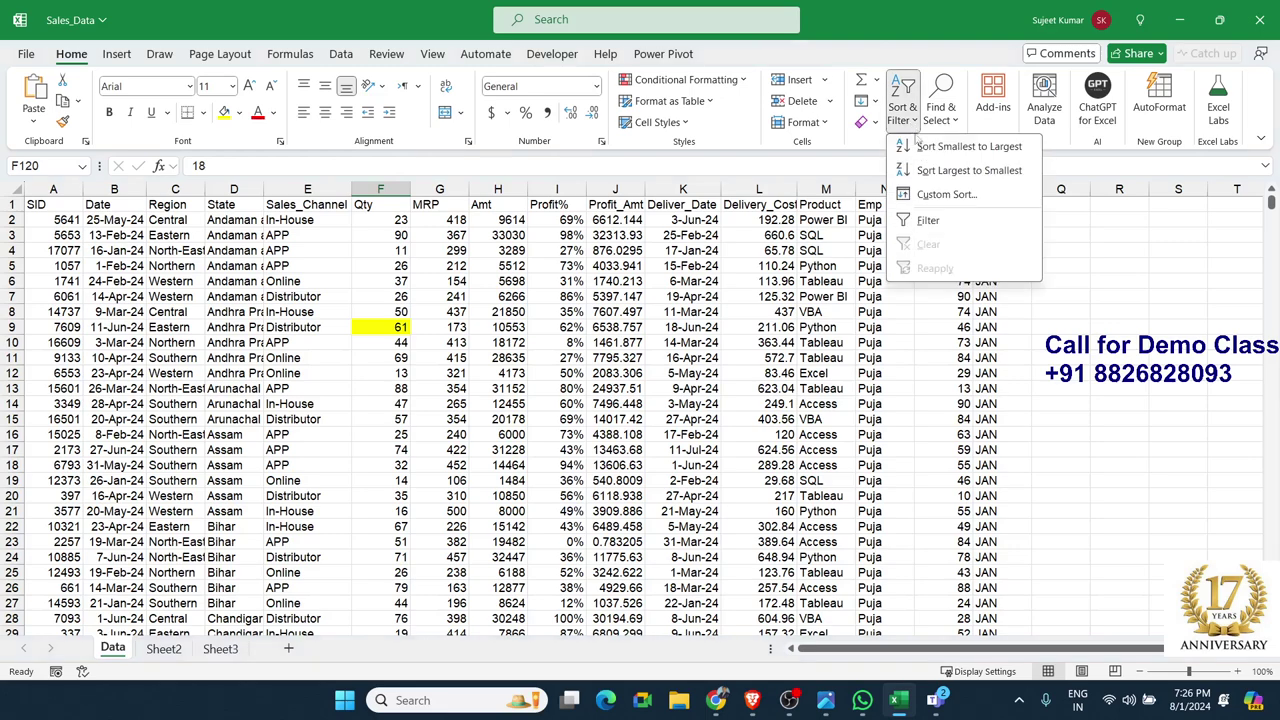
pyautogui.click(933, 195)
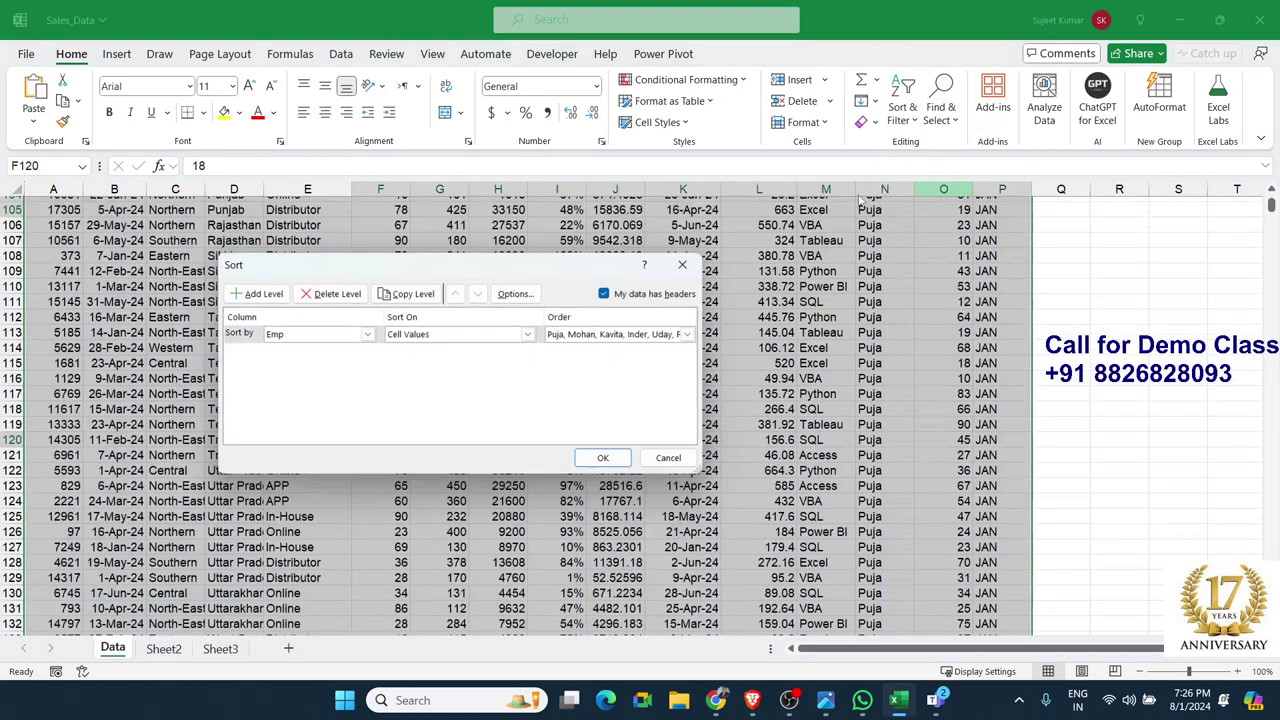
pyautogui.click(430, 338)
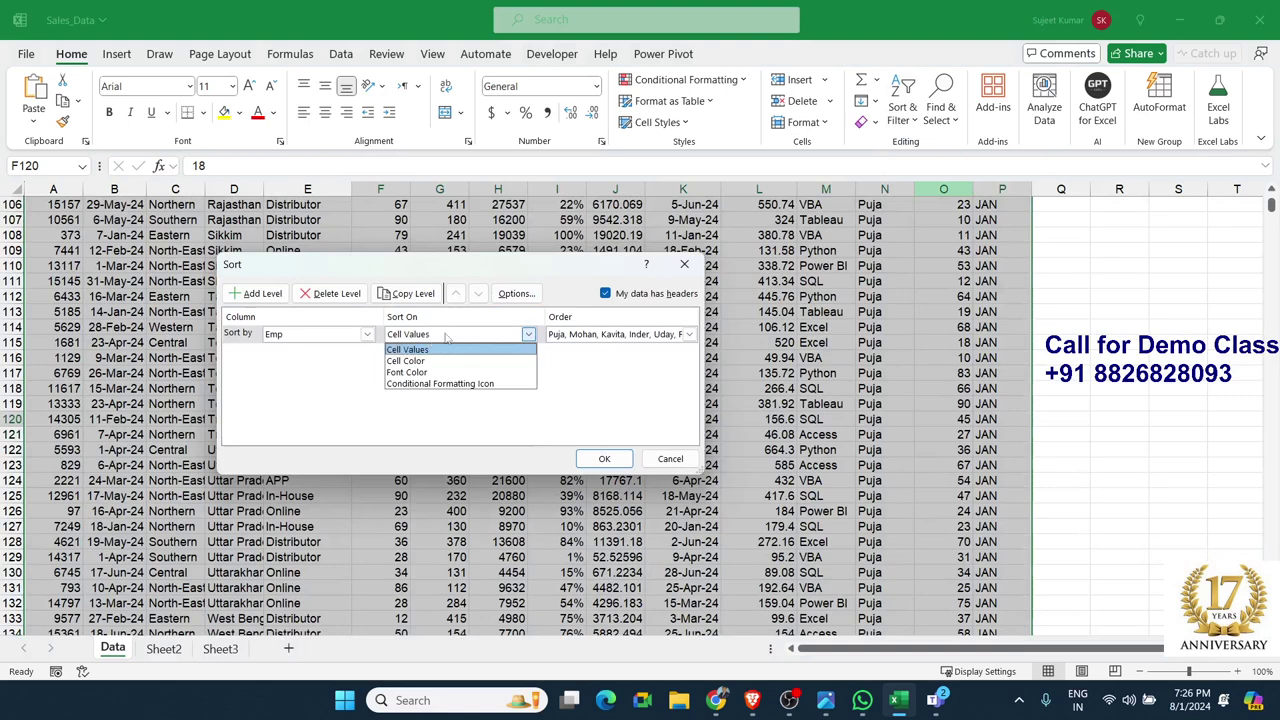
pyautogui.click(367, 334)
pyautogui.click(367, 334)
pyautogui.click(307, 364)
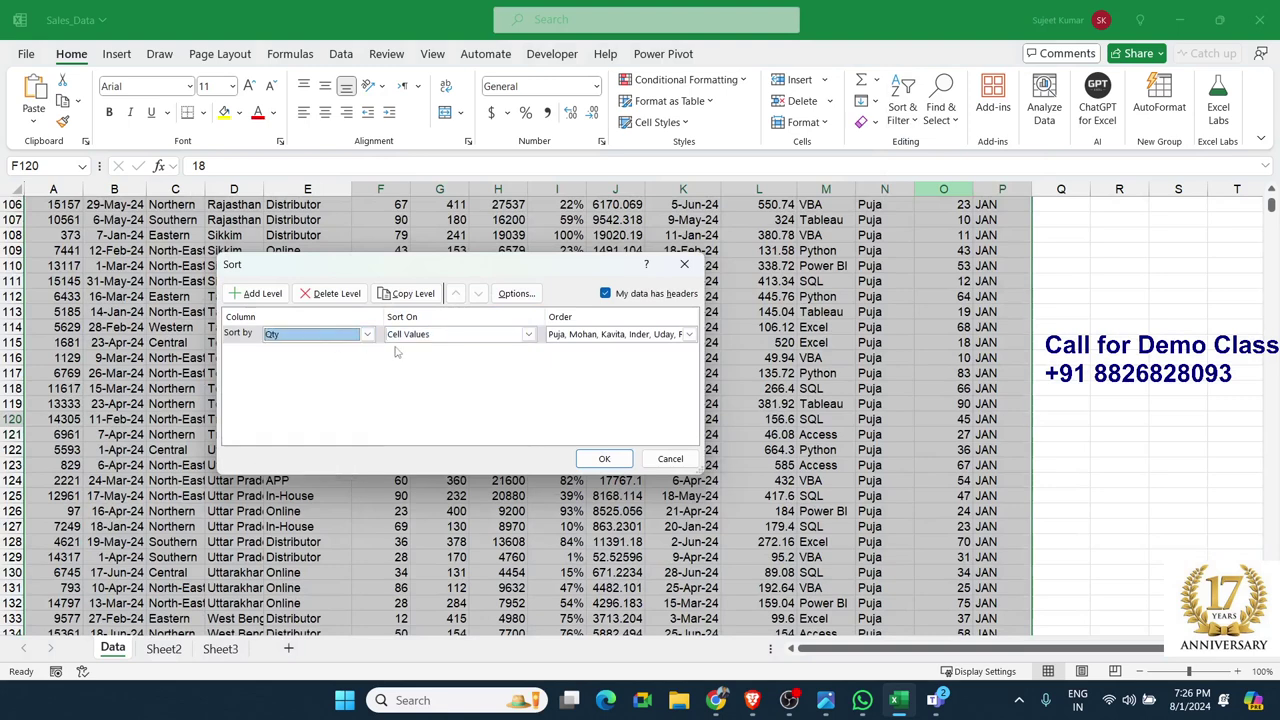
pyautogui.click(408, 336)
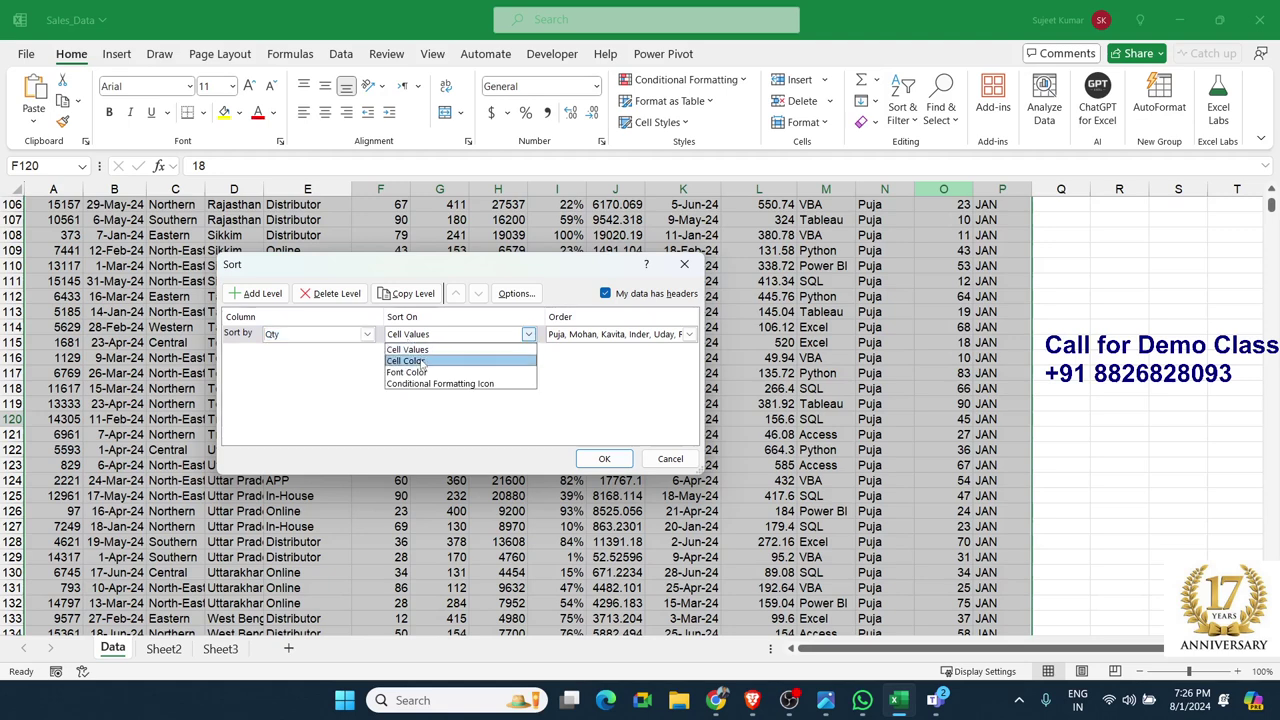
pyautogui.click(421, 362)
pyautogui.click(613, 338)
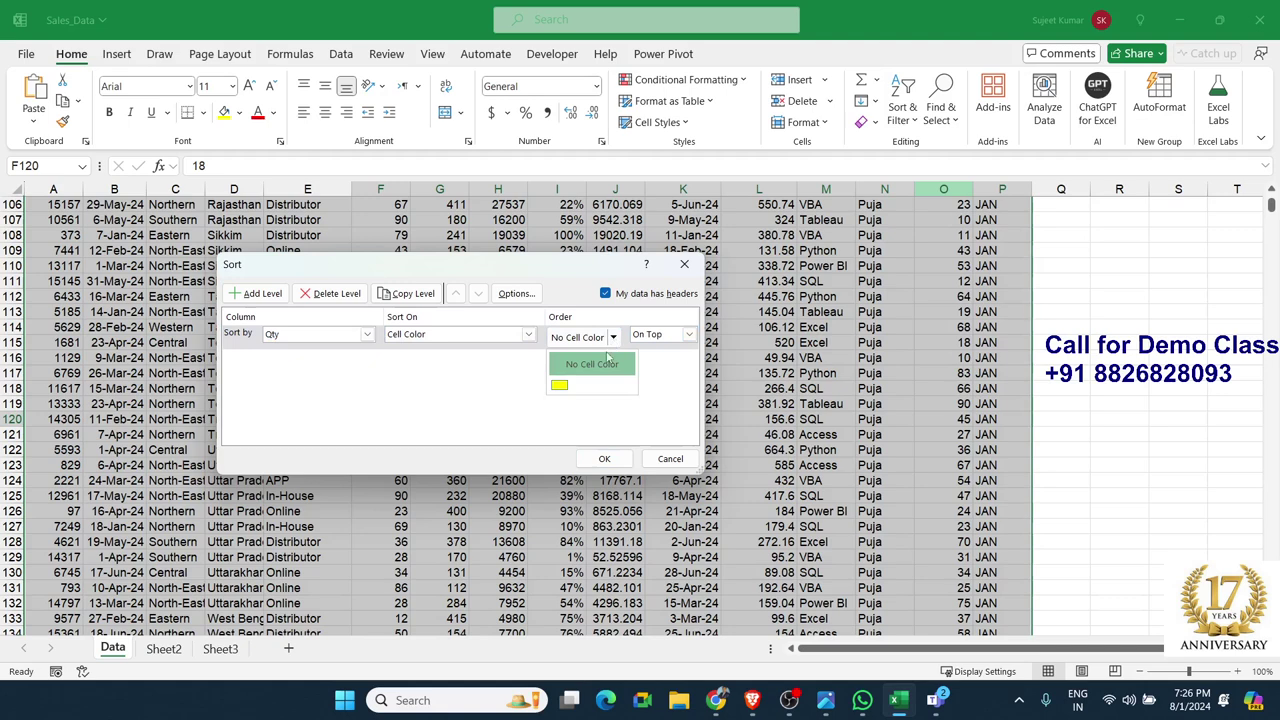
pyautogui.click(560, 385)
pyautogui.click(645, 337)
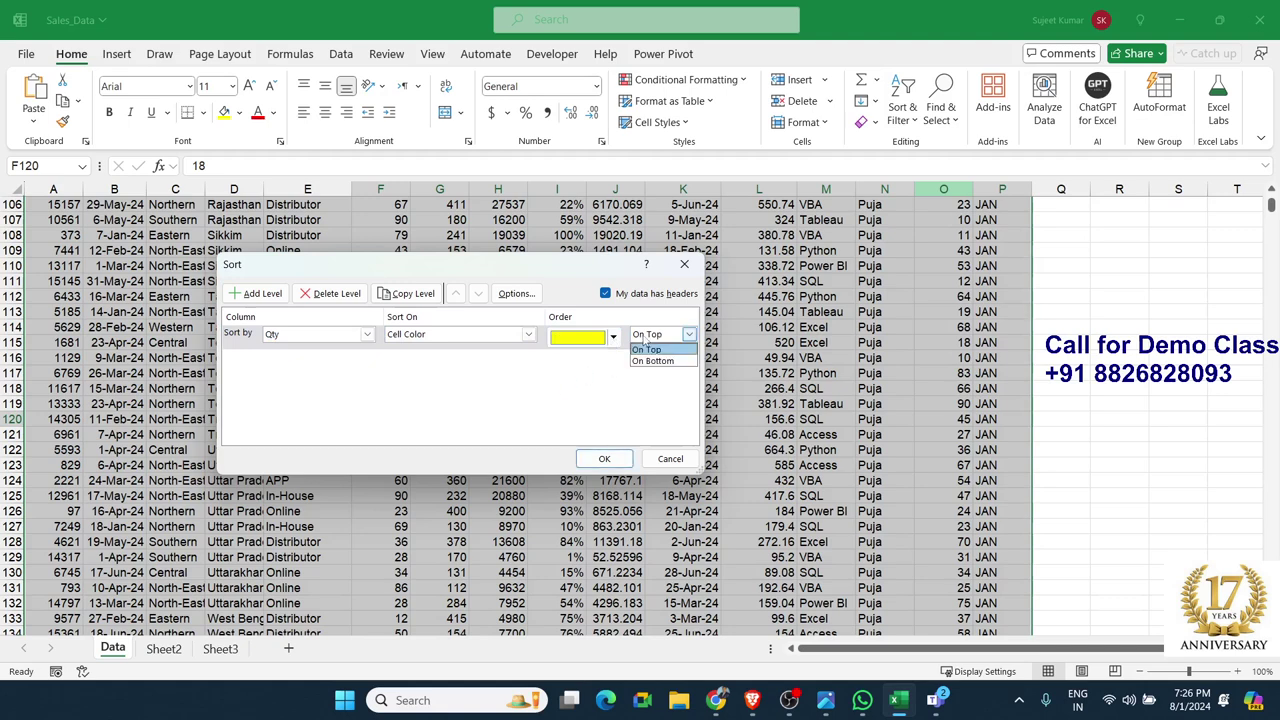
pyautogui.click(646, 349)
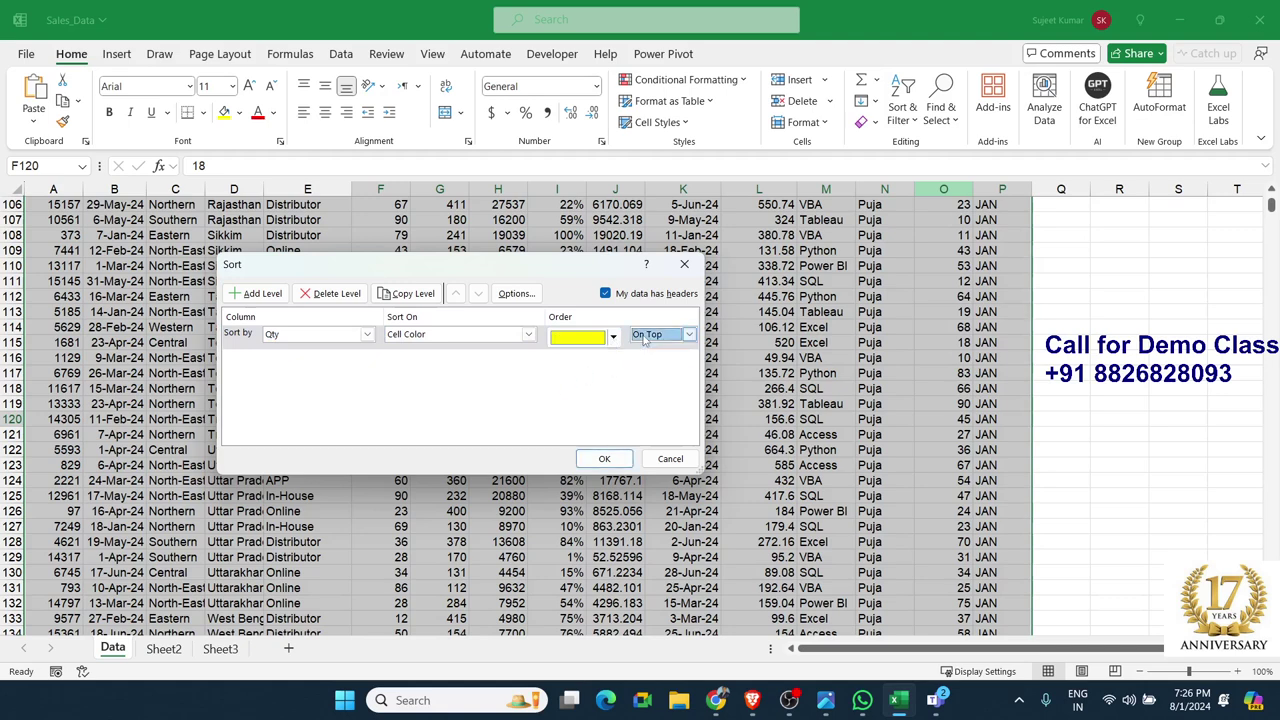
pyautogui.click(605, 458)
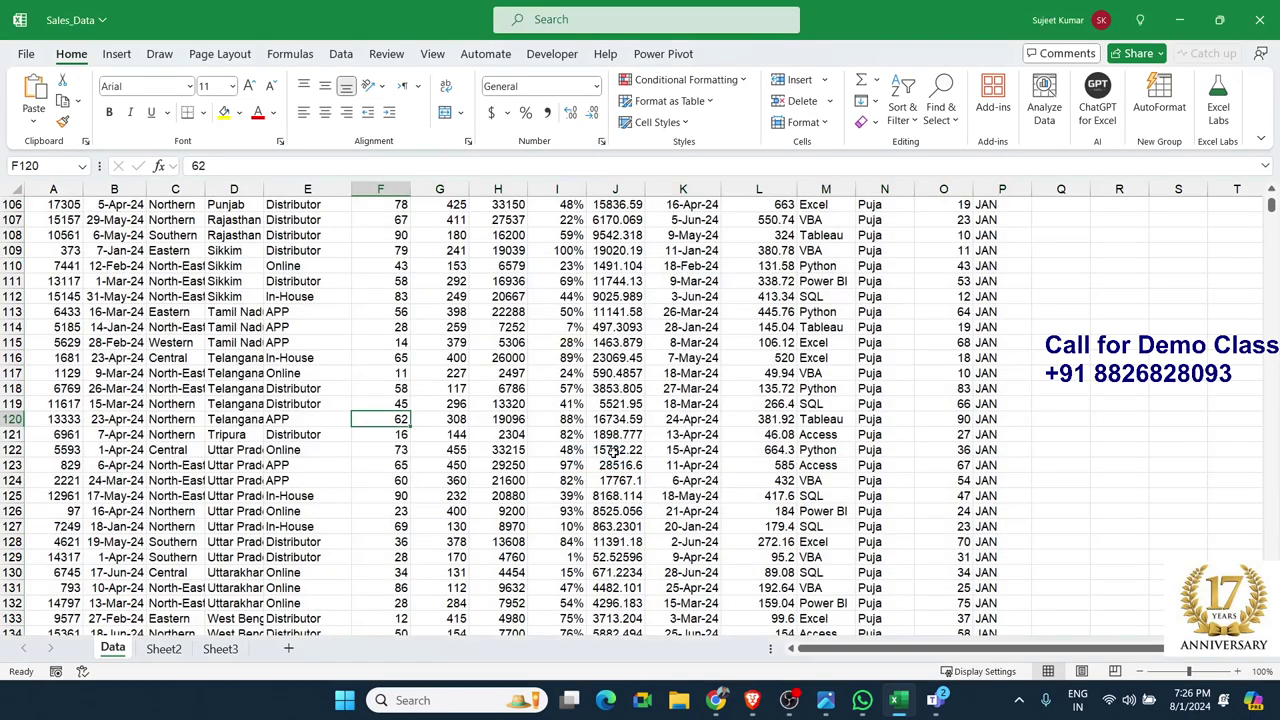
# Scroll to row 1 and inspect Emp and Target cells in rows 2–12 and row 9
pyautogui.scroll(15, 614, 452)
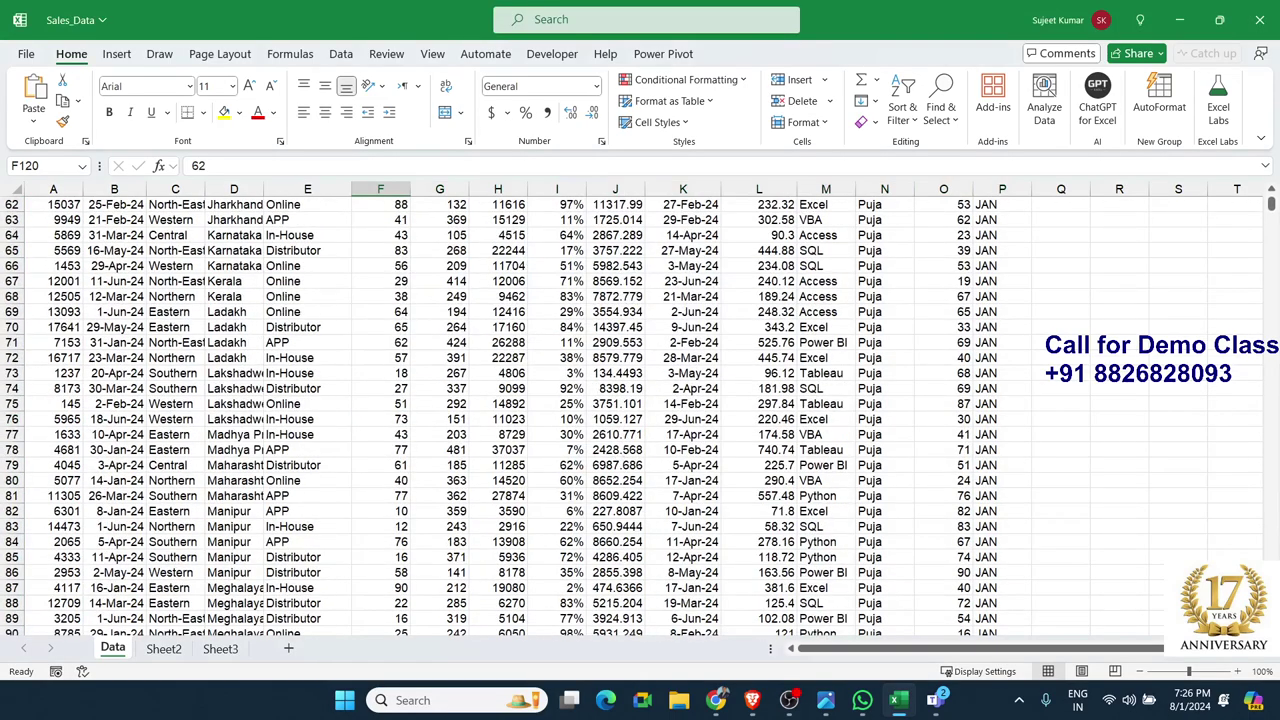
pyautogui.scroll(5, 1182, 333)
pyautogui.scroll(15, 1107, 333)
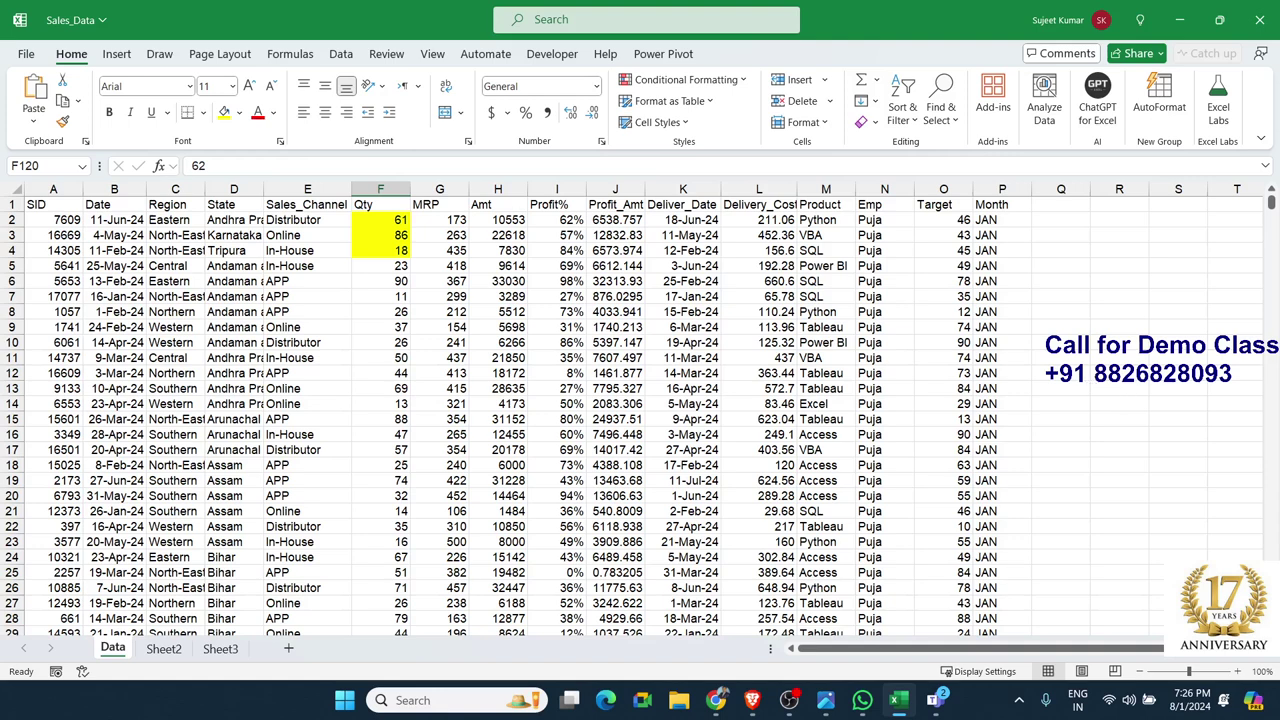
pyautogui.click(716, 700)
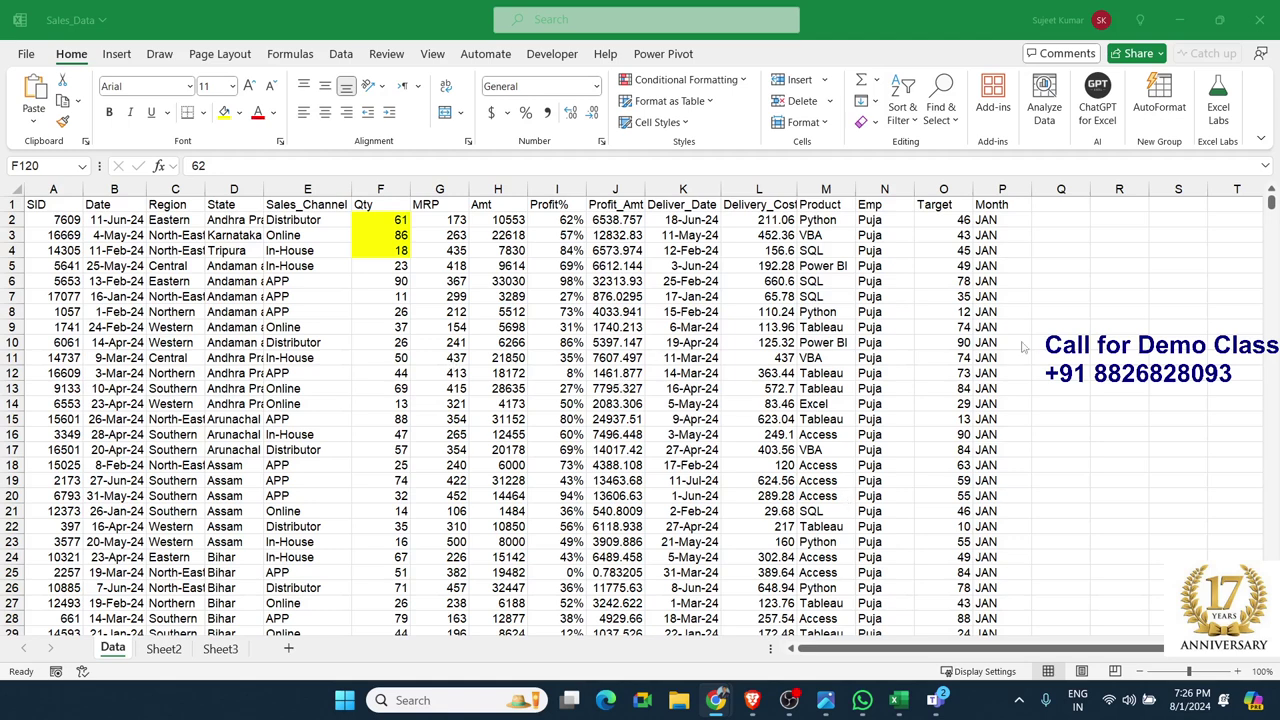
pyautogui.click(872, 268)
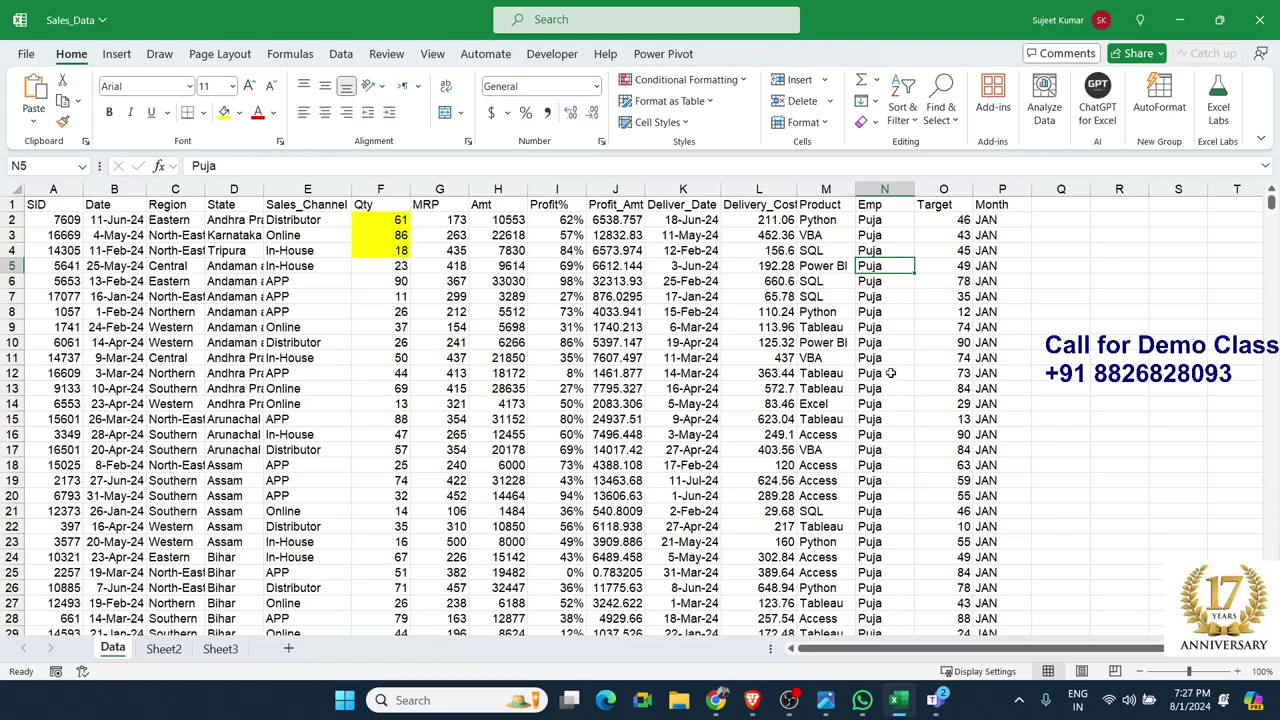
pyautogui.click(958, 222)
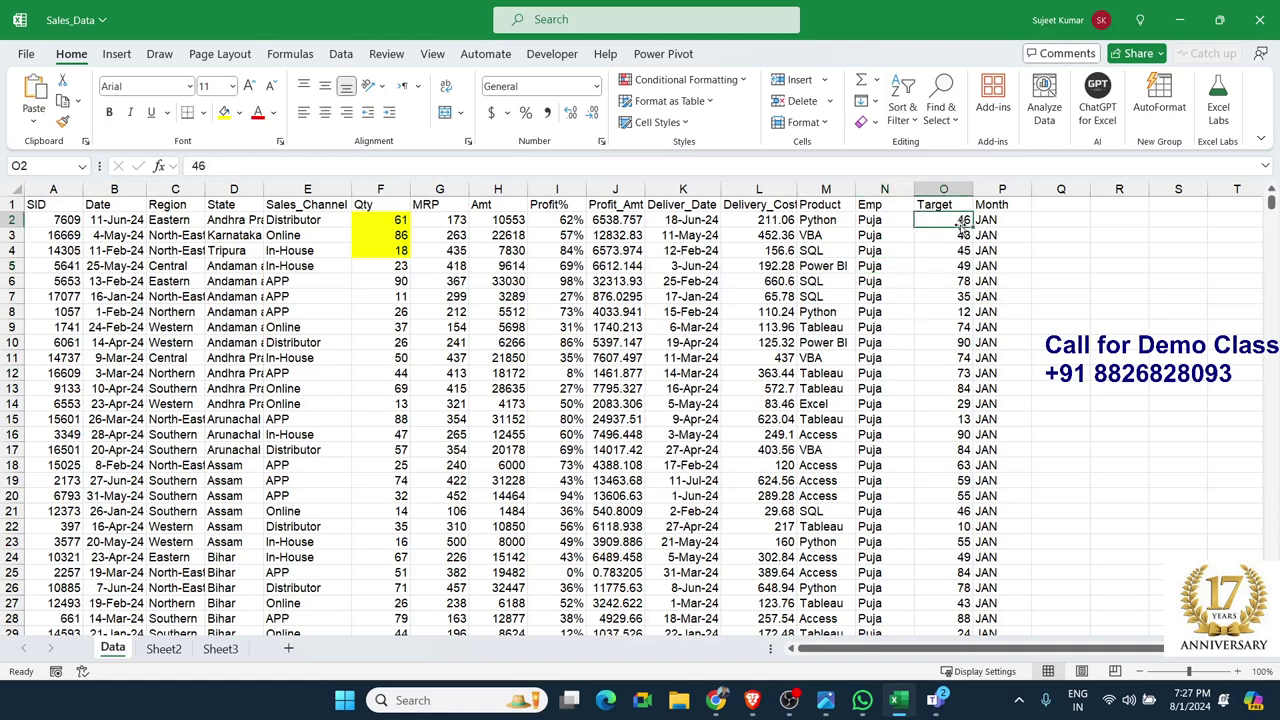
pyautogui.click(955, 310)
pyautogui.click(960, 371)
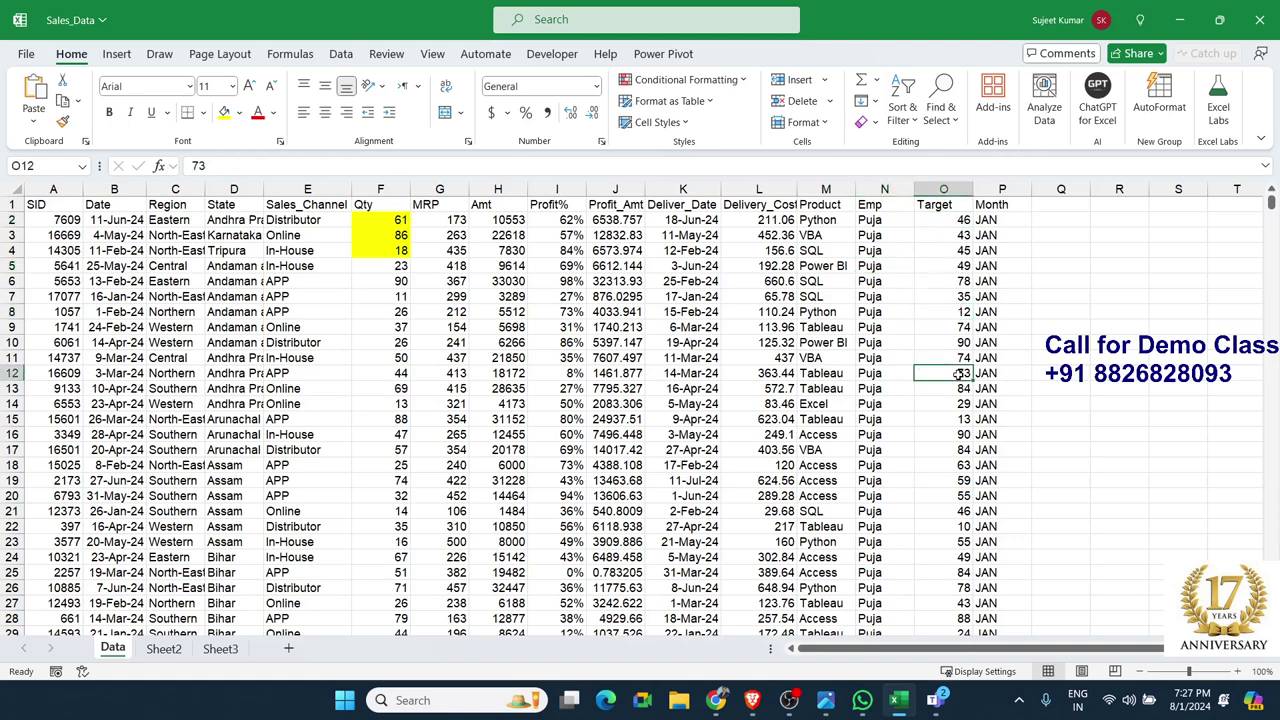
pyautogui.click(878, 238)
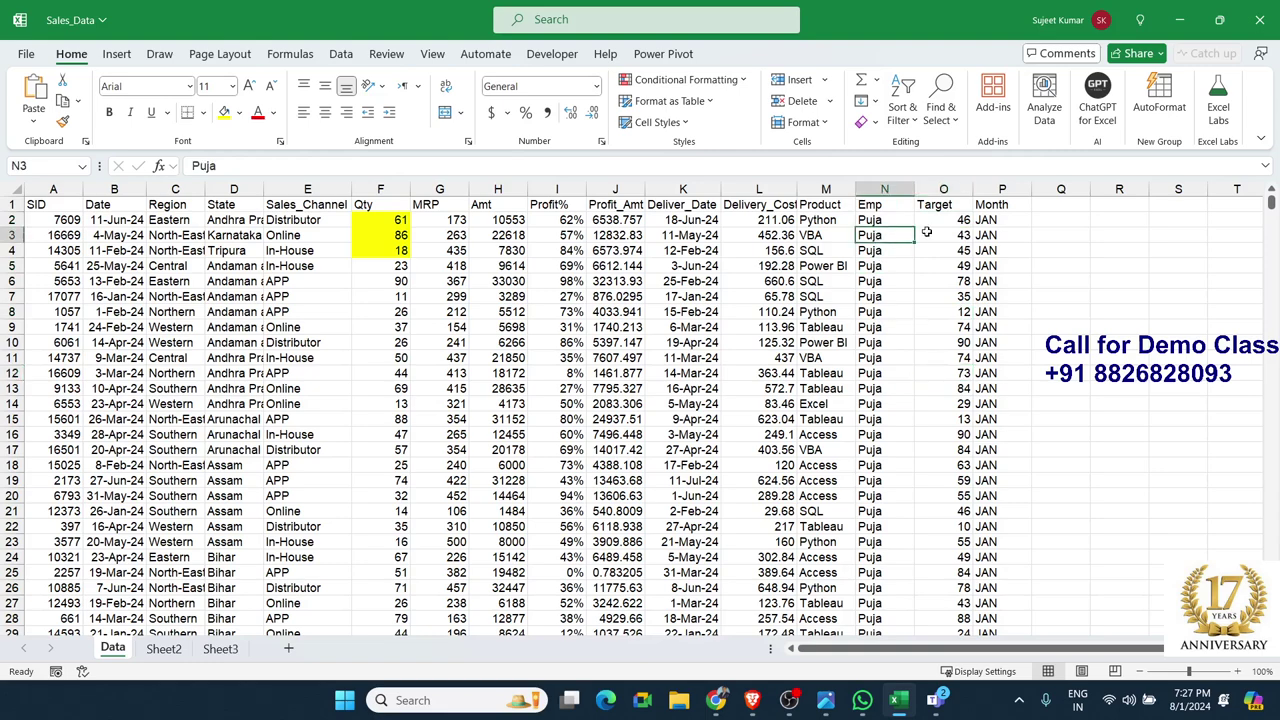
pyautogui.click(935, 230)
pyautogui.moveTo(935, 230); pyautogui.dragTo(1000, 234)
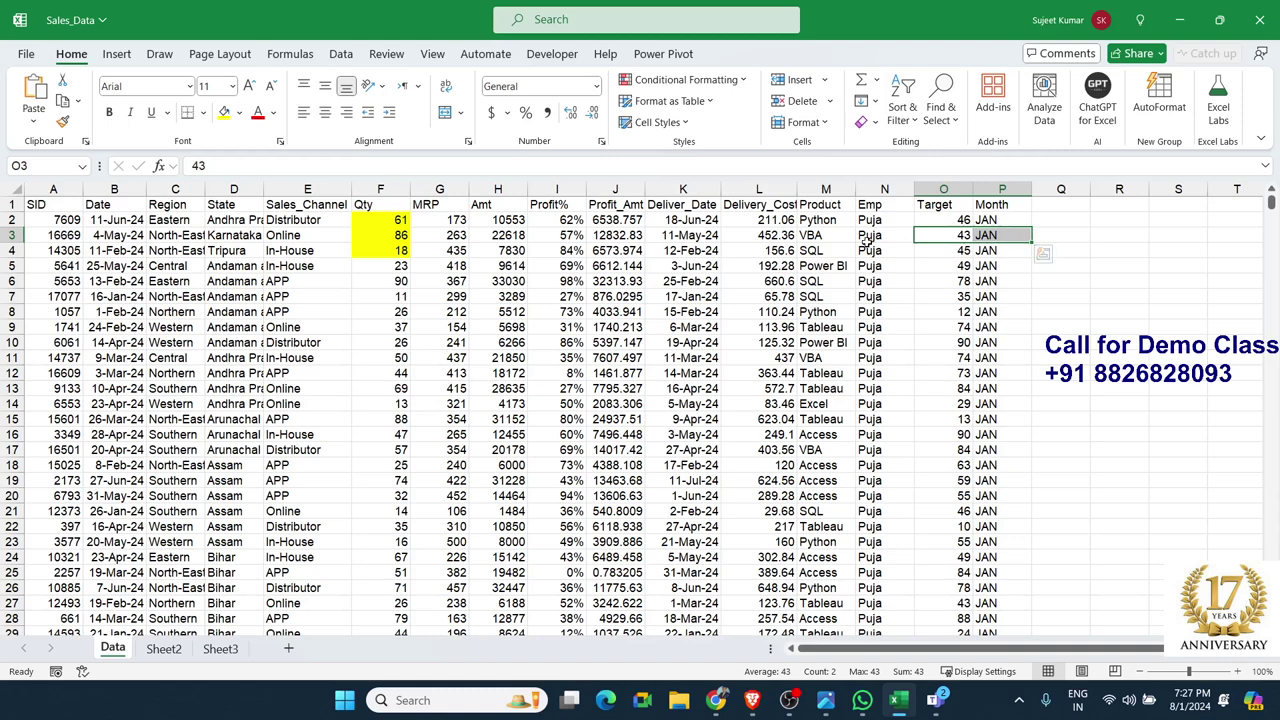
pyautogui.moveTo(868, 240); pyautogui.dragTo(866, 262)
pyautogui.click(716, 700)
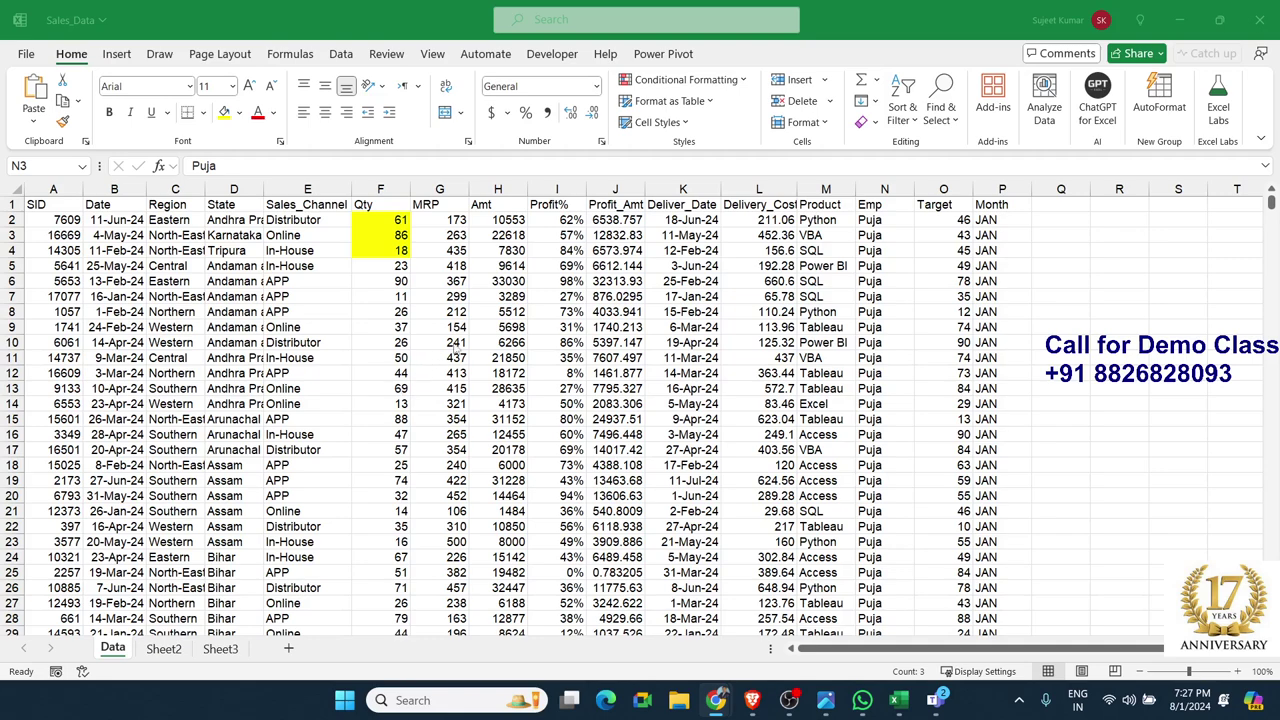
pyautogui.click(10, 327)
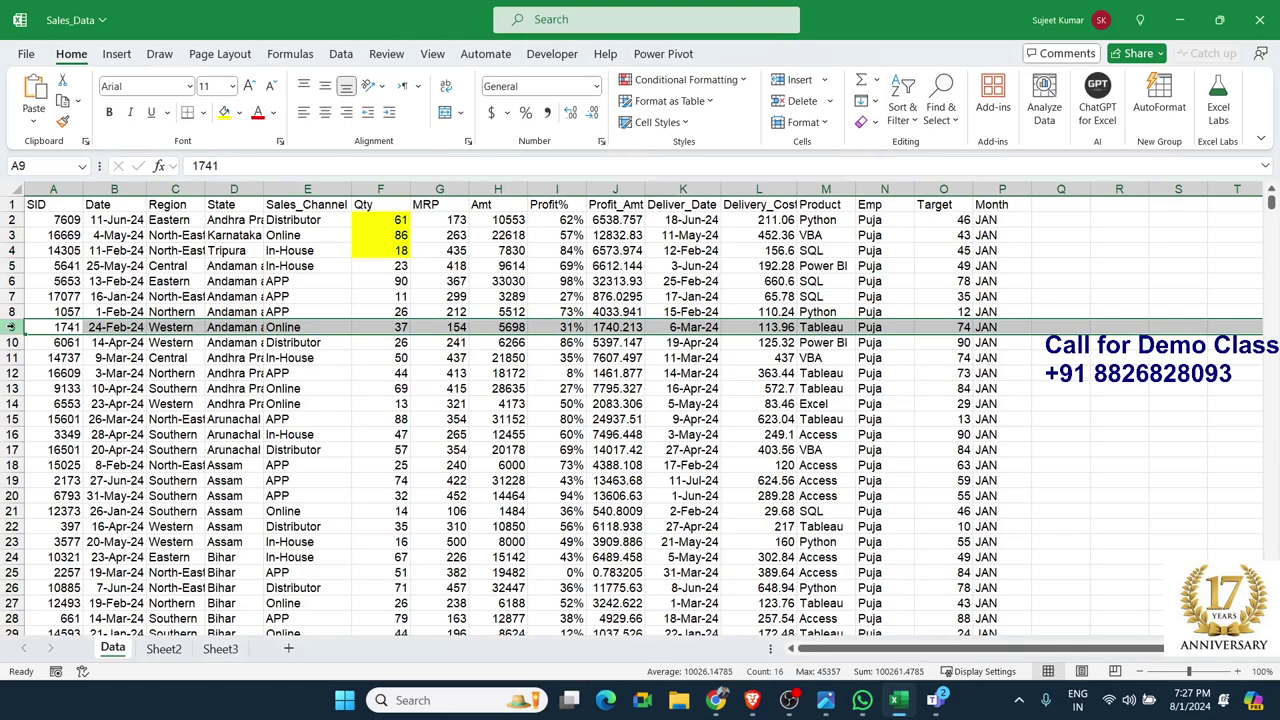
pyautogui.click(870, 327)
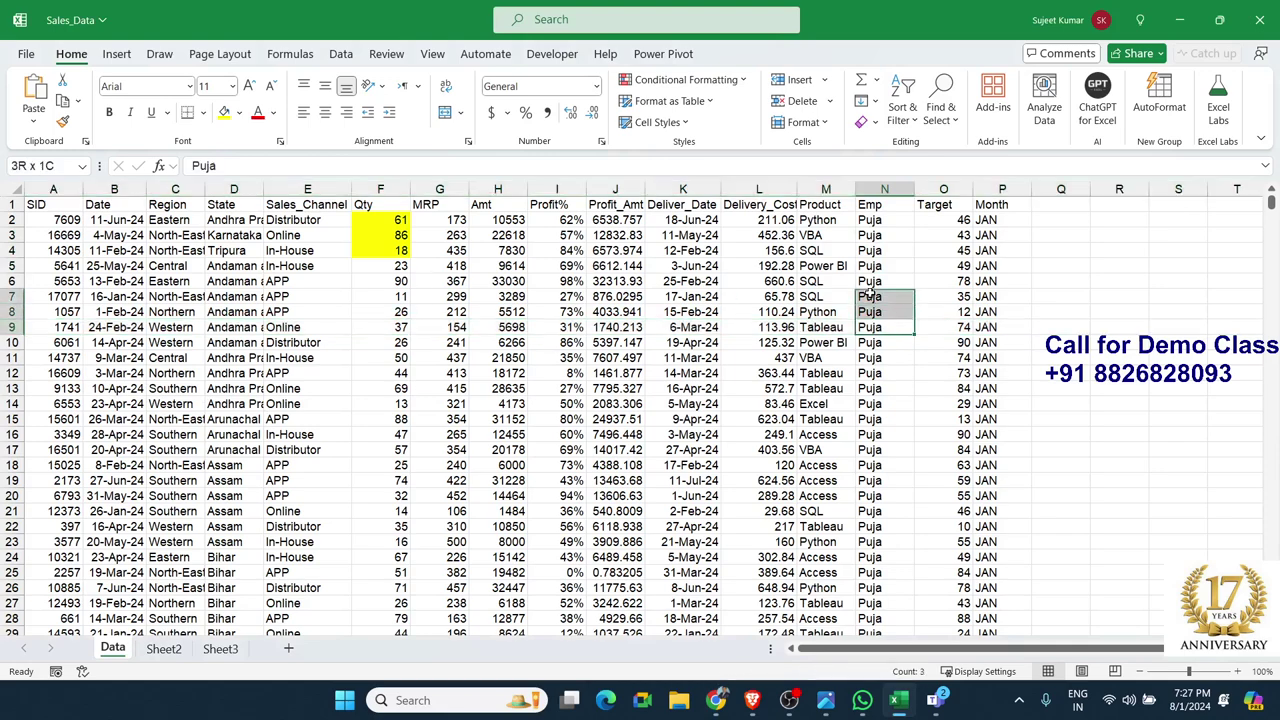
pyautogui.click(942, 328)
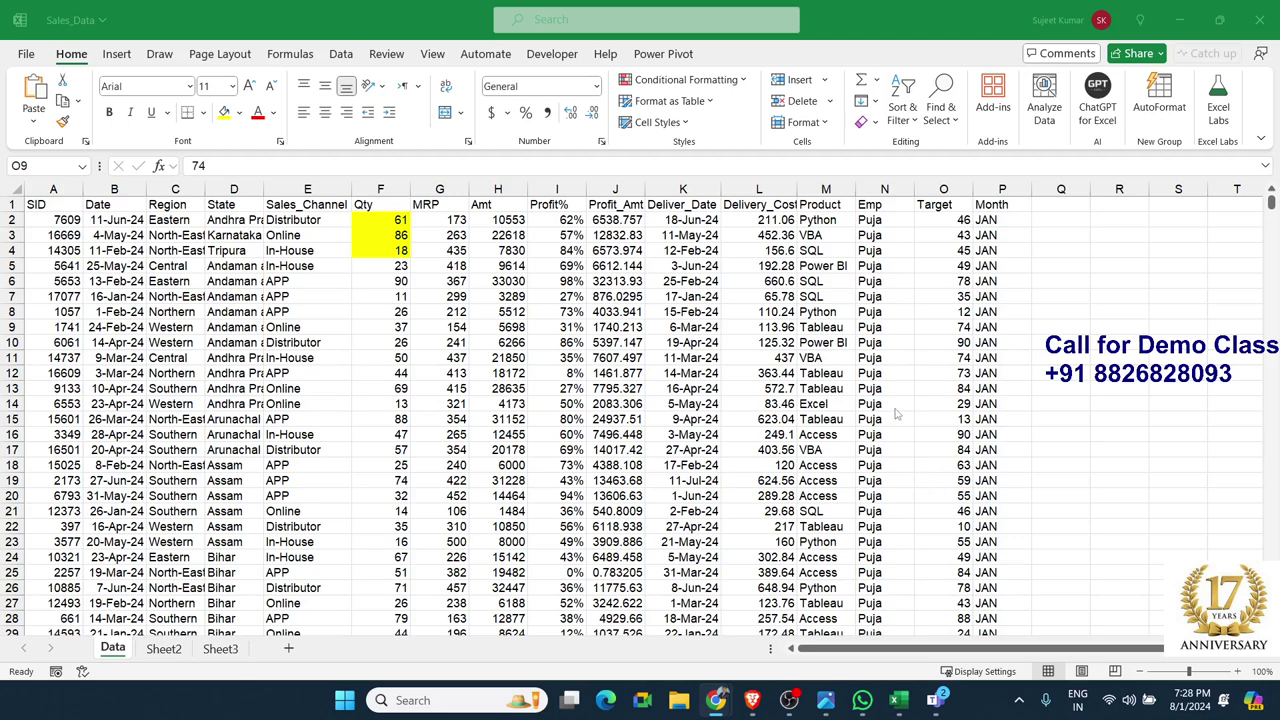
pyautogui.click(945, 326)
pyautogui.click(963, 282)
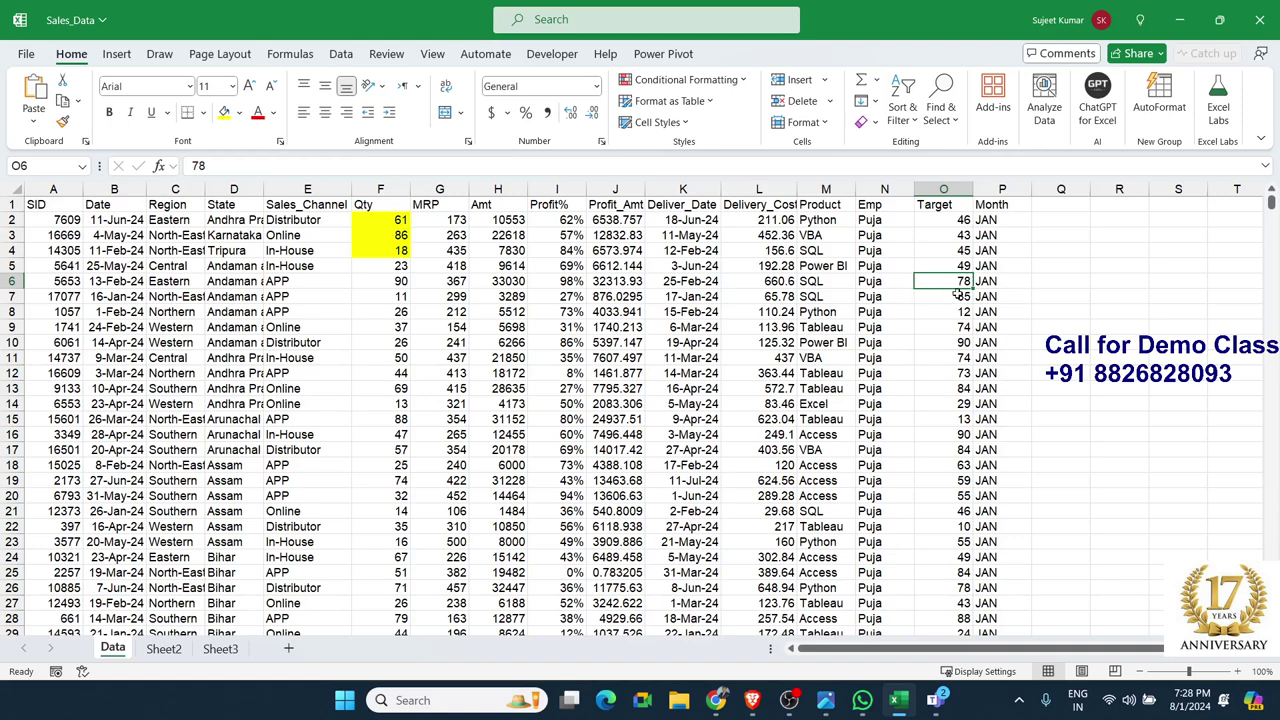
pyautogui.click(955, 297)
pyautogui.click(934, 283)
pyautogui.click(950, 203)
pyautogui.hotkey('ctrl', 'space')
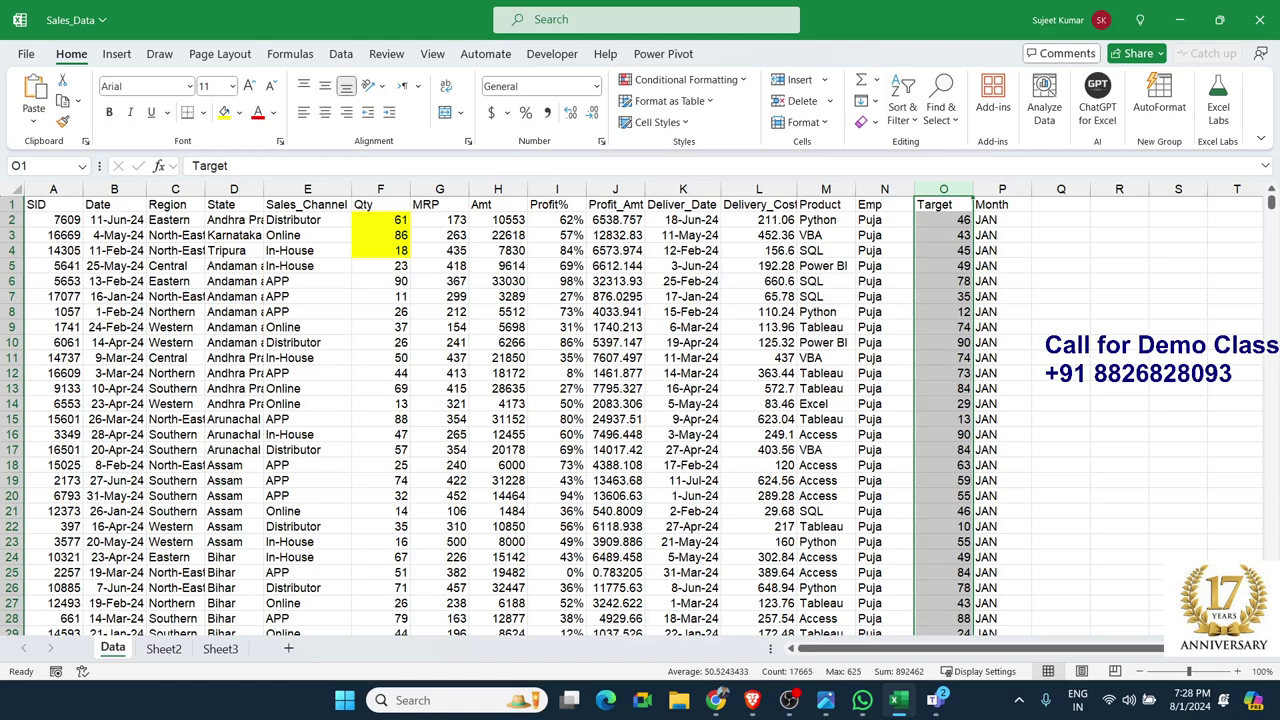
pyautogui.hotkey('alt', 'Tab')
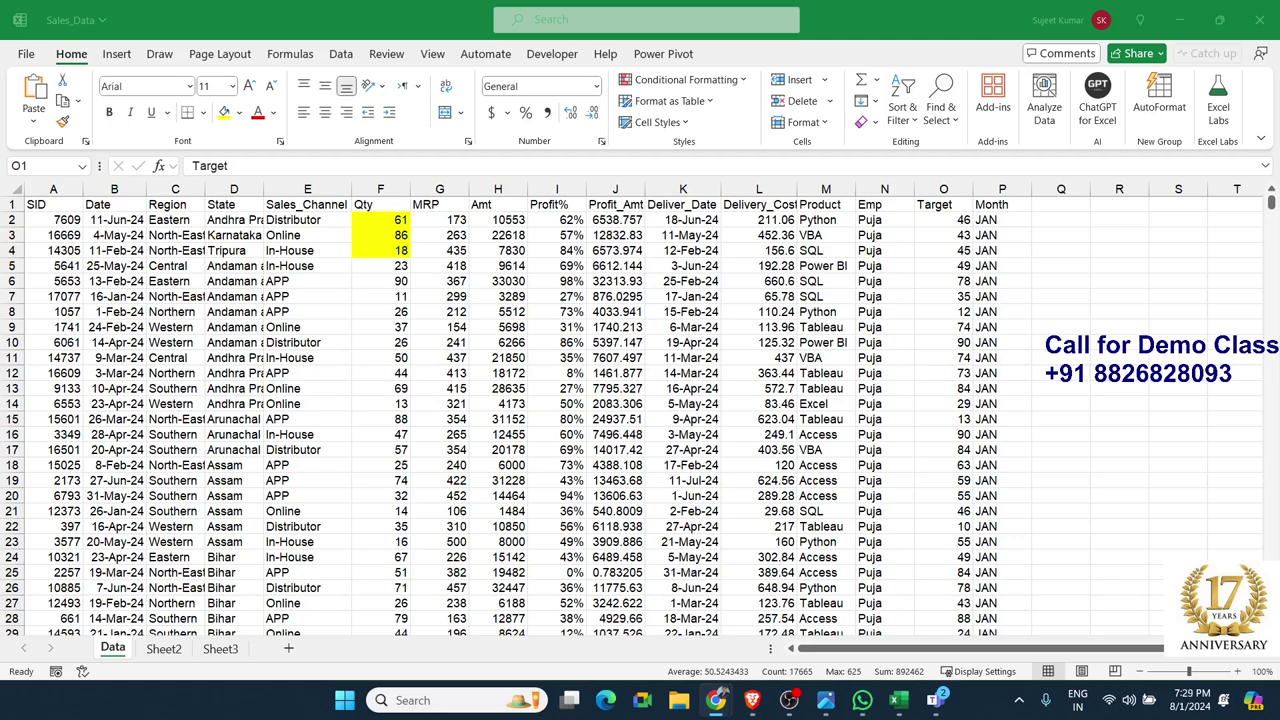
pyautogui.hotkey('ctrl', 'space')
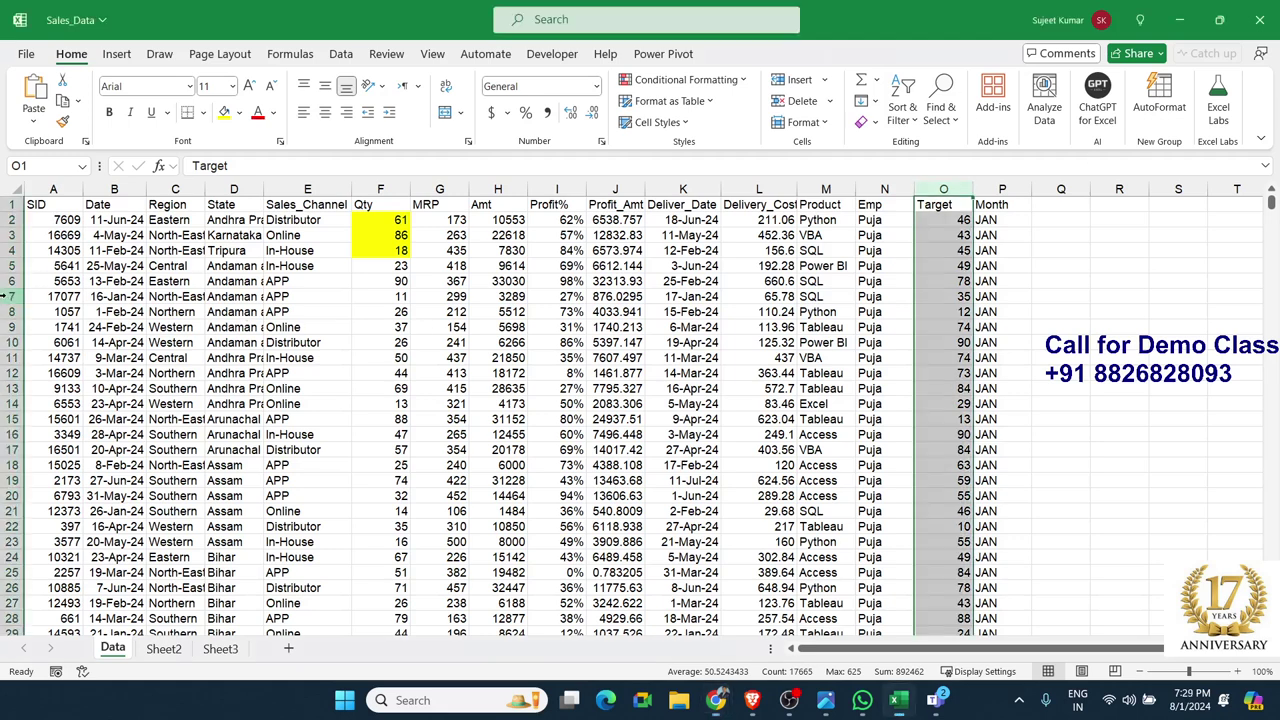
pyautogui.click(11, 296)
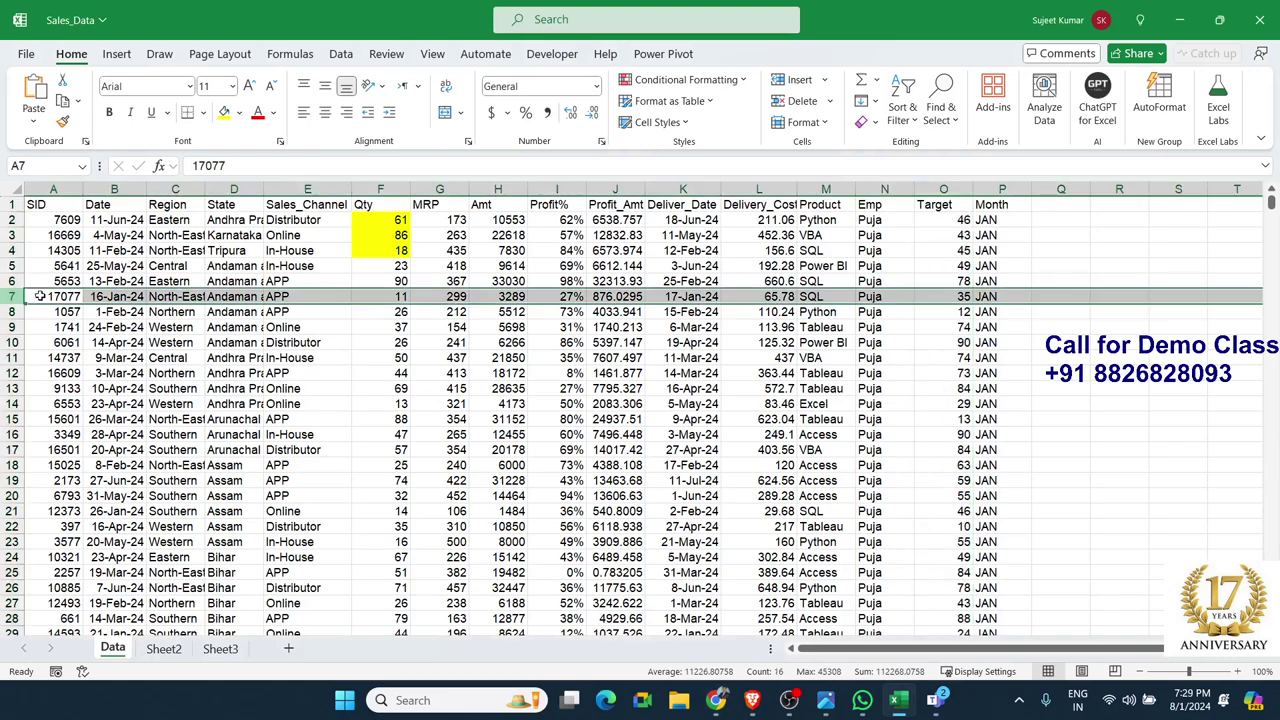
pyautogui.scroll(-1, 640, 416)
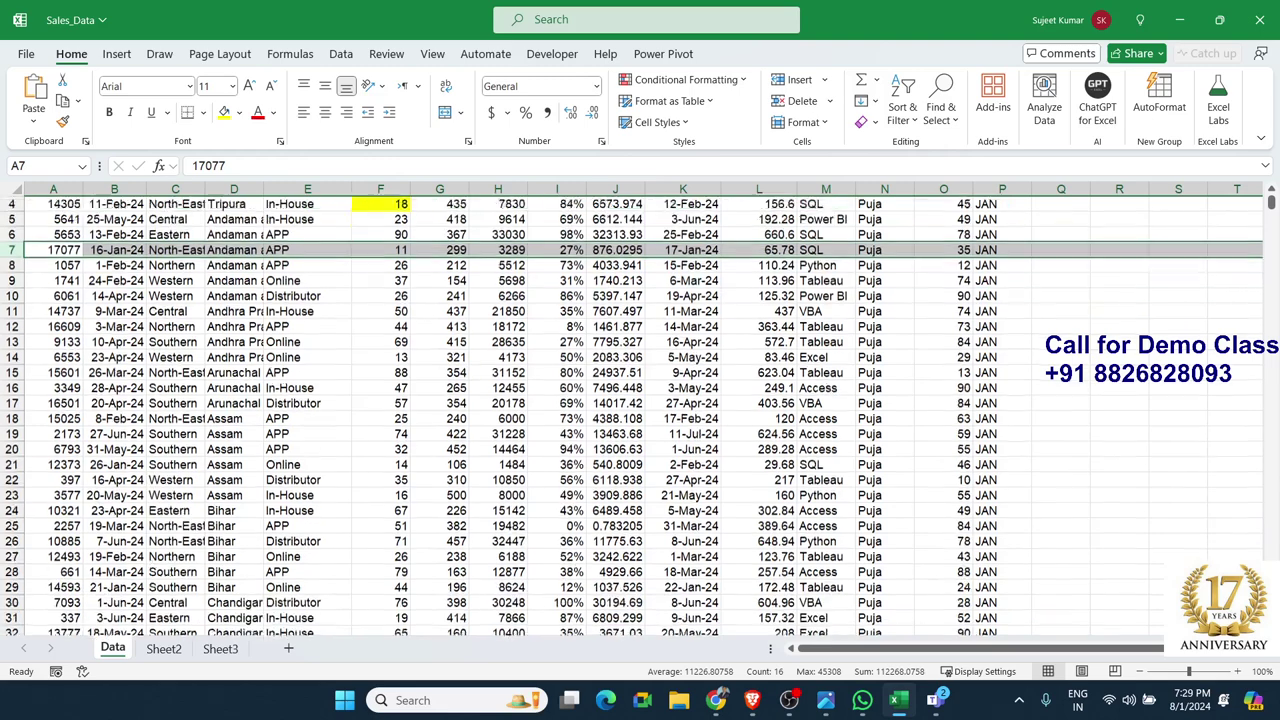
pyautogui.scroll(-2, 640, 416)
pyautogui.scroll(-3, 640, 416)
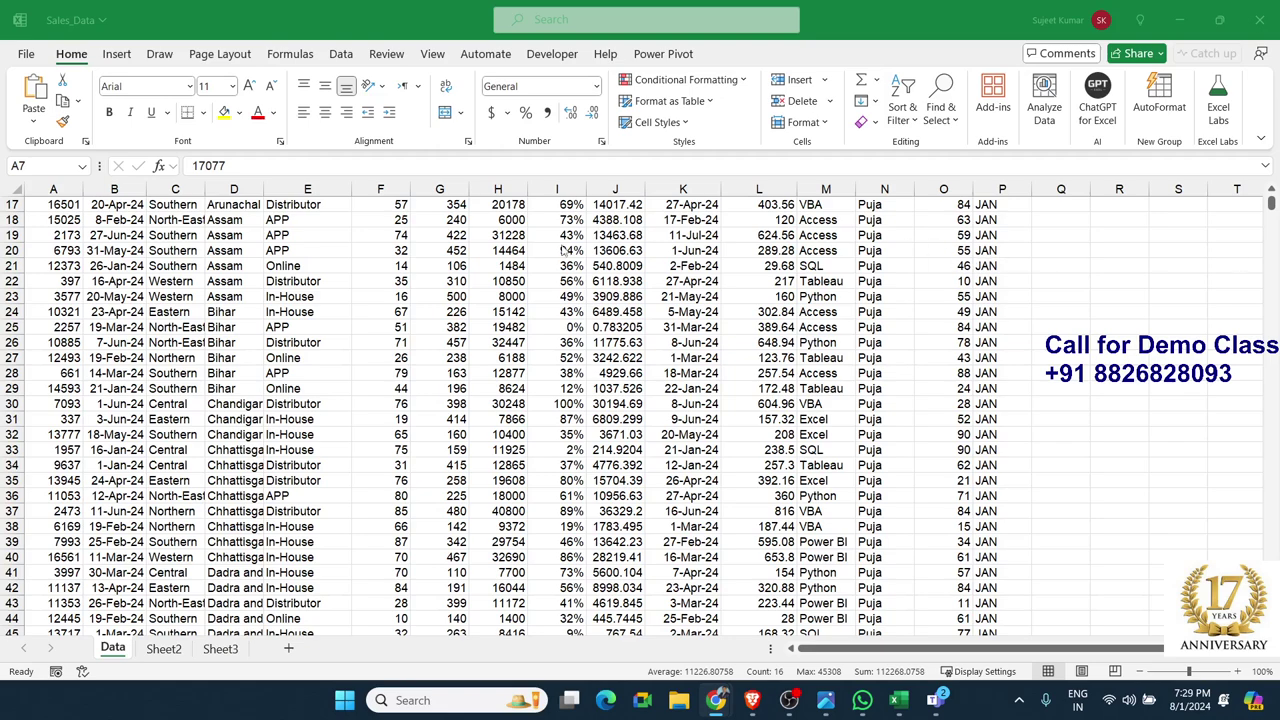
pyautogui.scroll(1, 505, 268)
pyautogui.click(505, 254)
pyautogui.scroll(4, 505, 254)
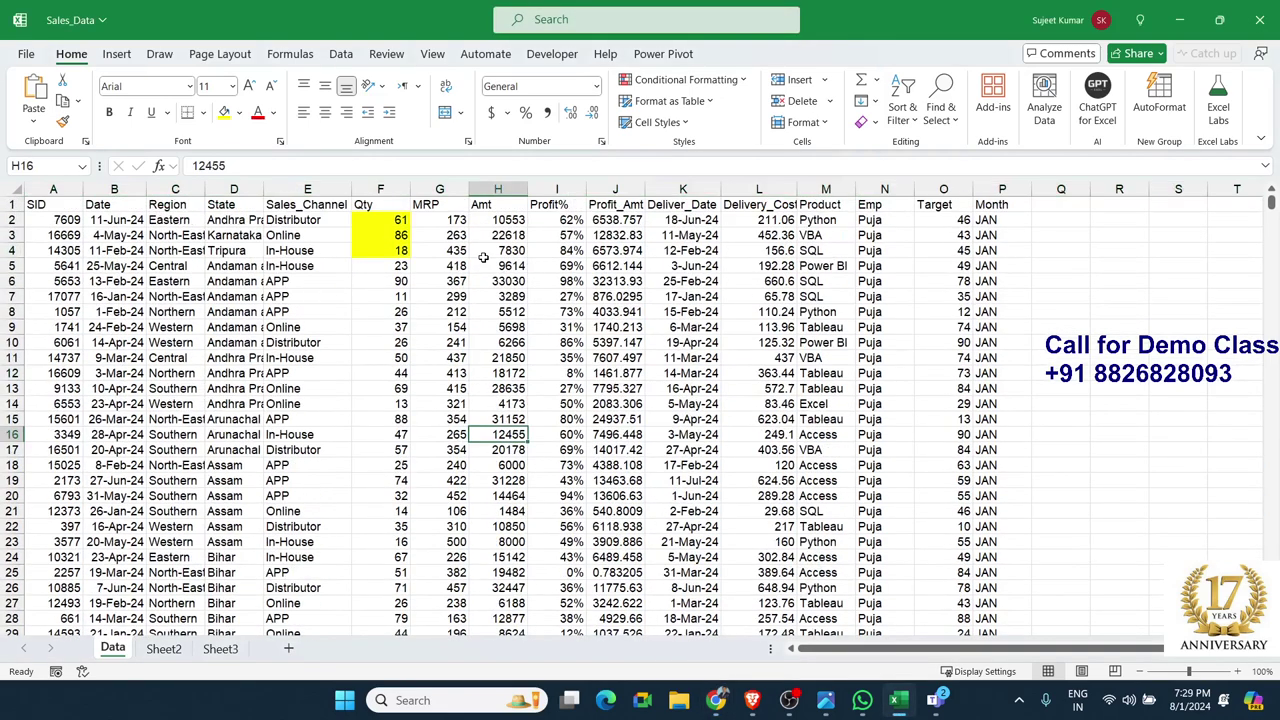
# Apply the 3 Symbols (Uncircled) icon set to the MRP column, then select an MRP cell
pyautogui.click(439, 189)
pyautogui.click(655, 80)
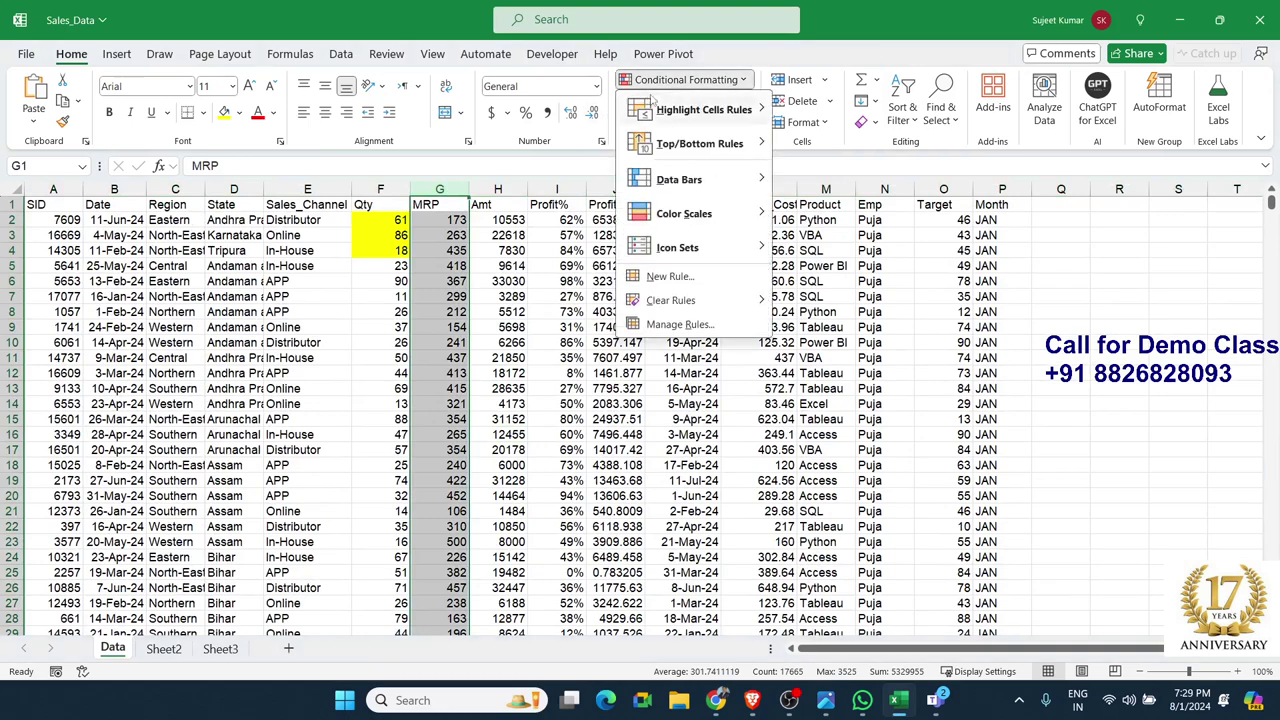
pyautogui.moveTo(668, 140)
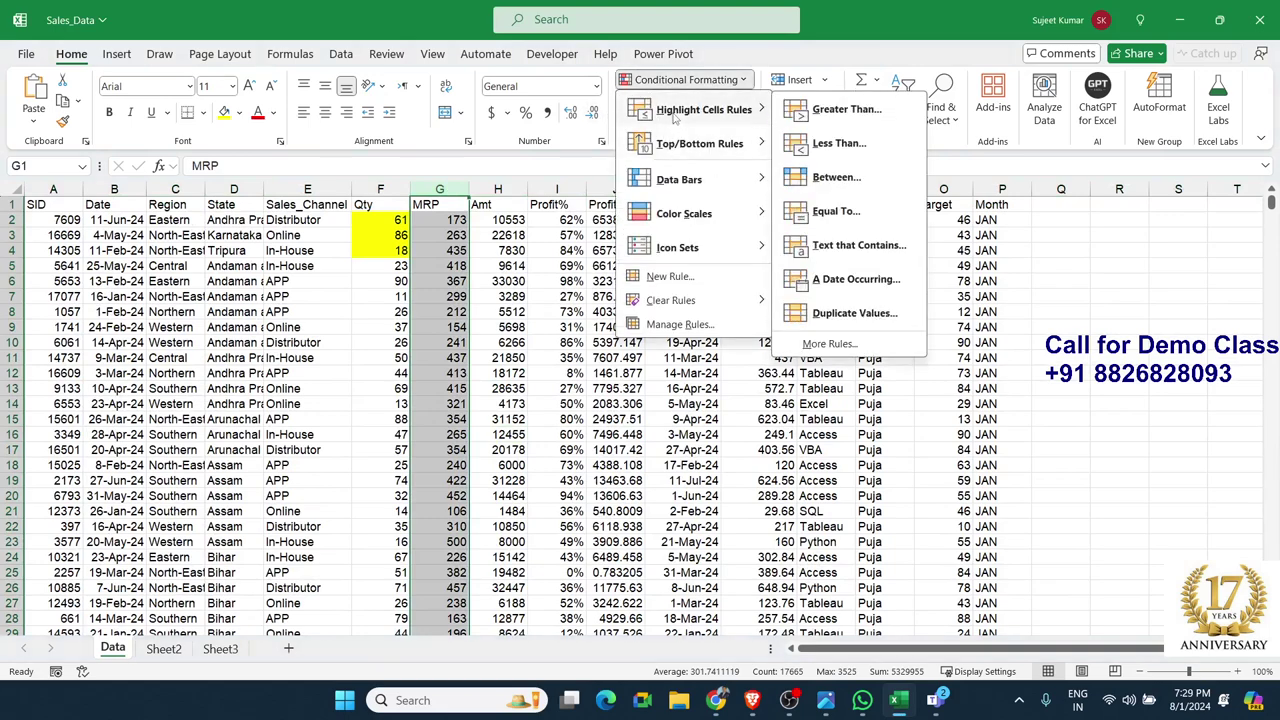
pyautogui.moveTo(700, 218)
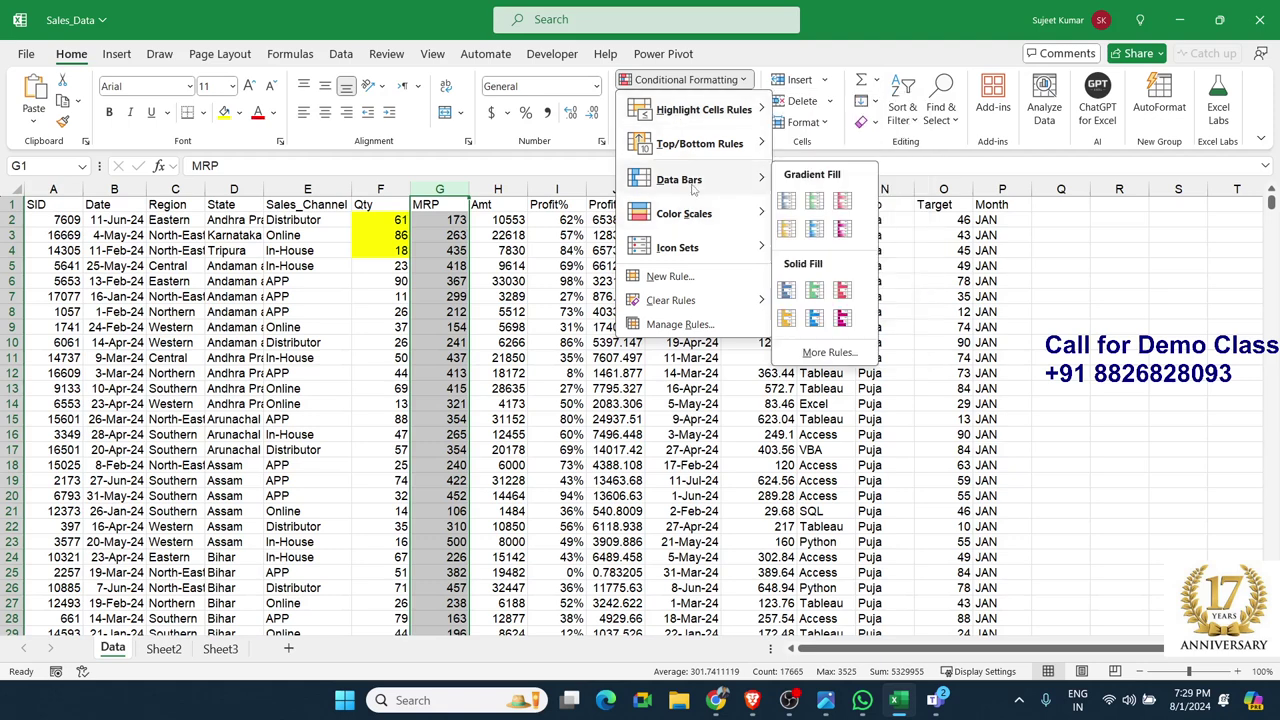
pyautogui.moveTo(705, 250)
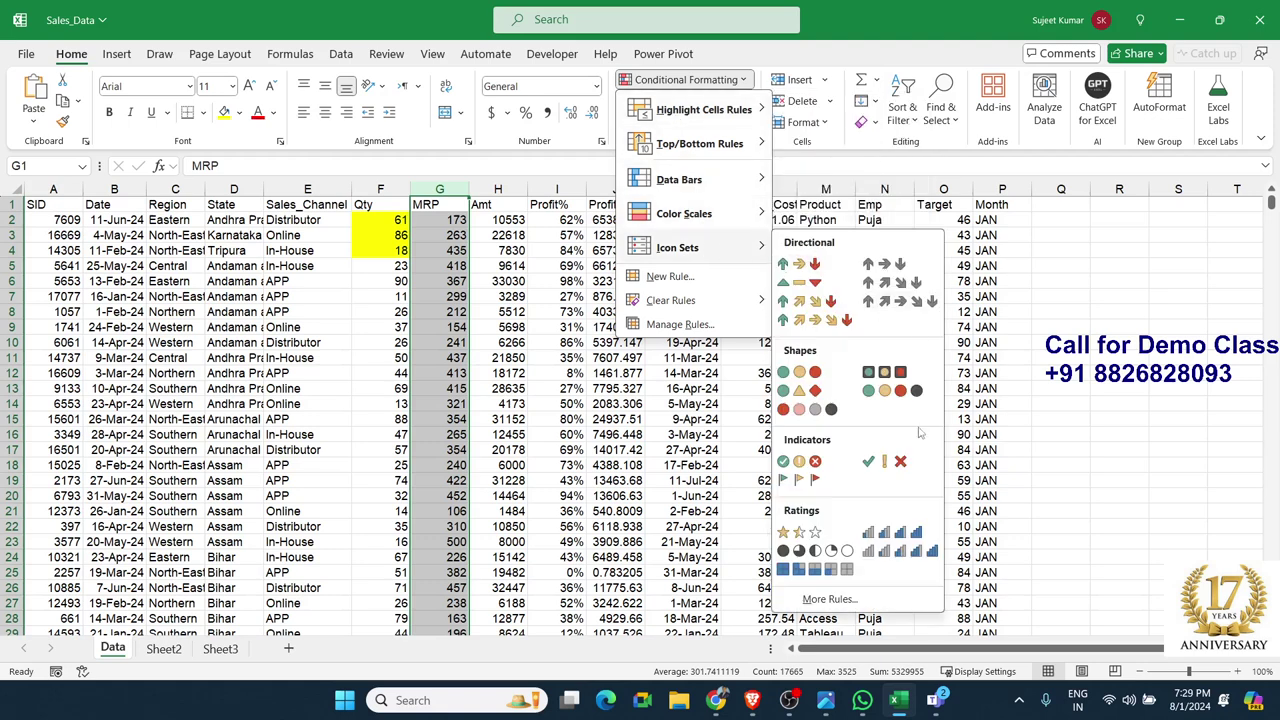
pyautogui.click(884, 462)
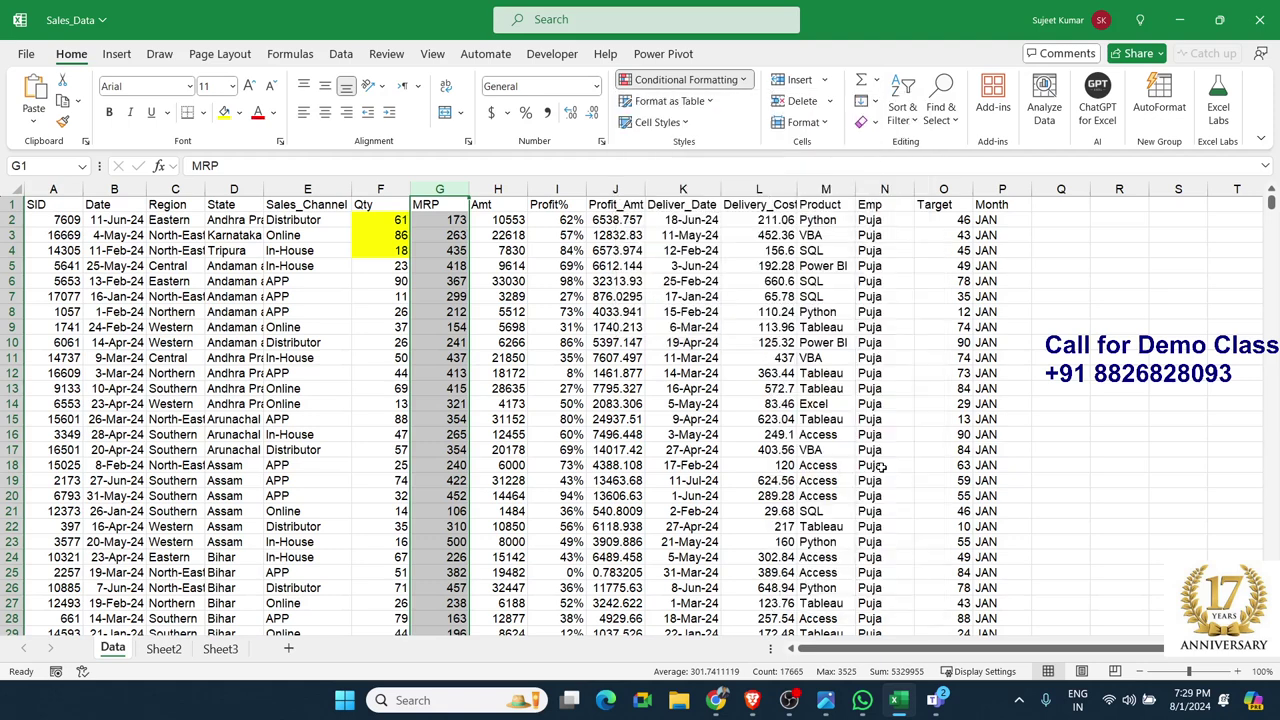
pyautogui.click(627, 368)
pyautogui.click(449, 248)
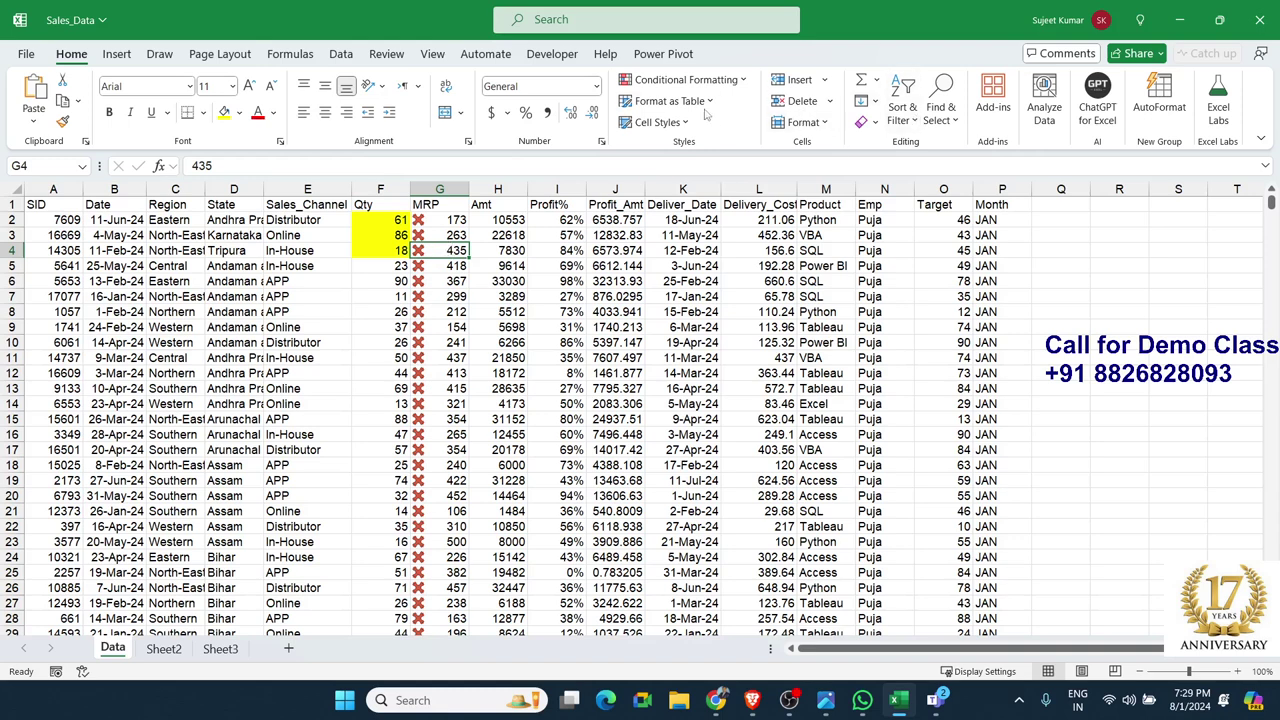
# Custom-sort the Data sheet by MRP on Conditional Formatting Icon, green check on top
pyautogui.click(903, 108)
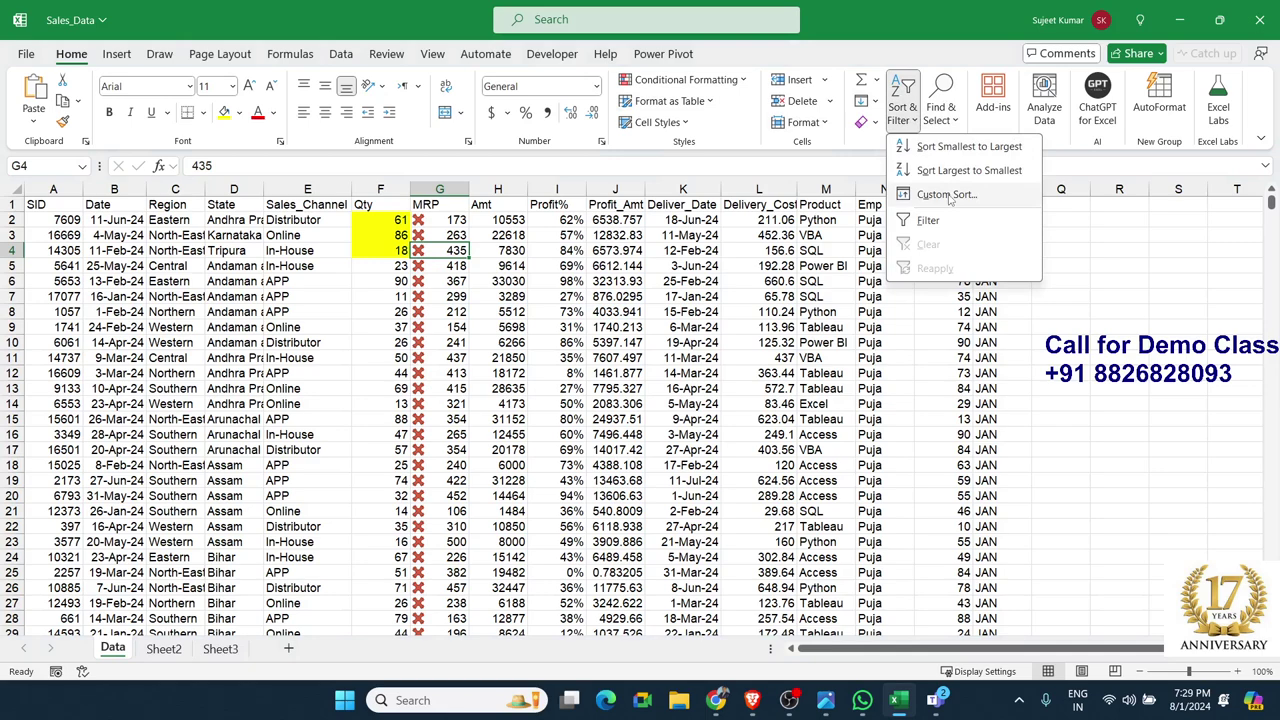
pyautogui.click(945, 199)
pyautogui.click(367, 334)
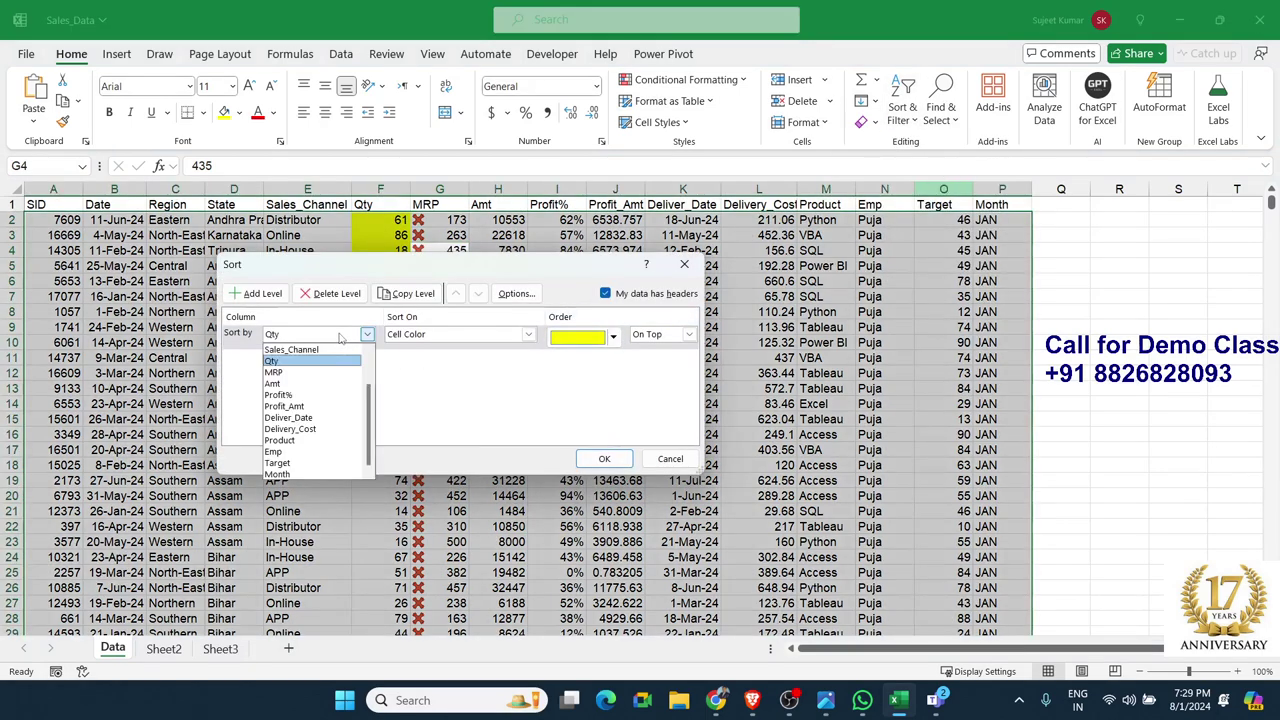
pyautogui.click(330, 372)
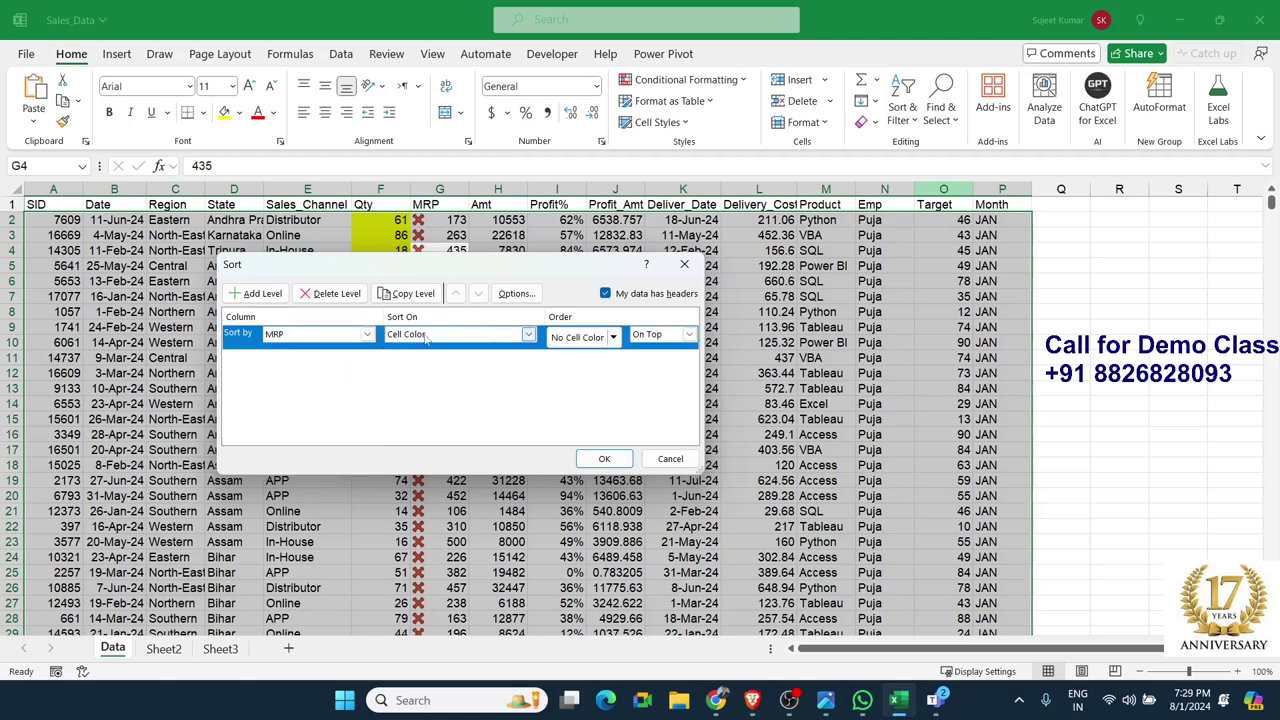
pyautogui.click(466, 338)
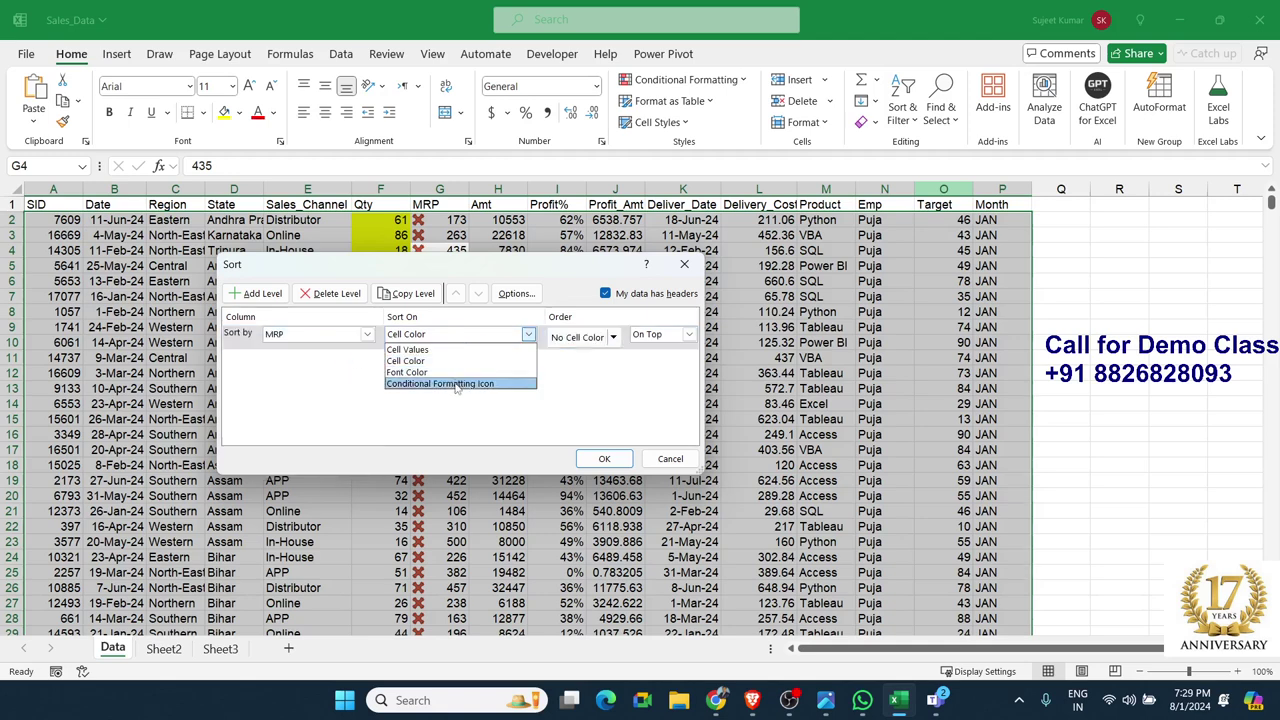
pyautogui.click(460, 384)
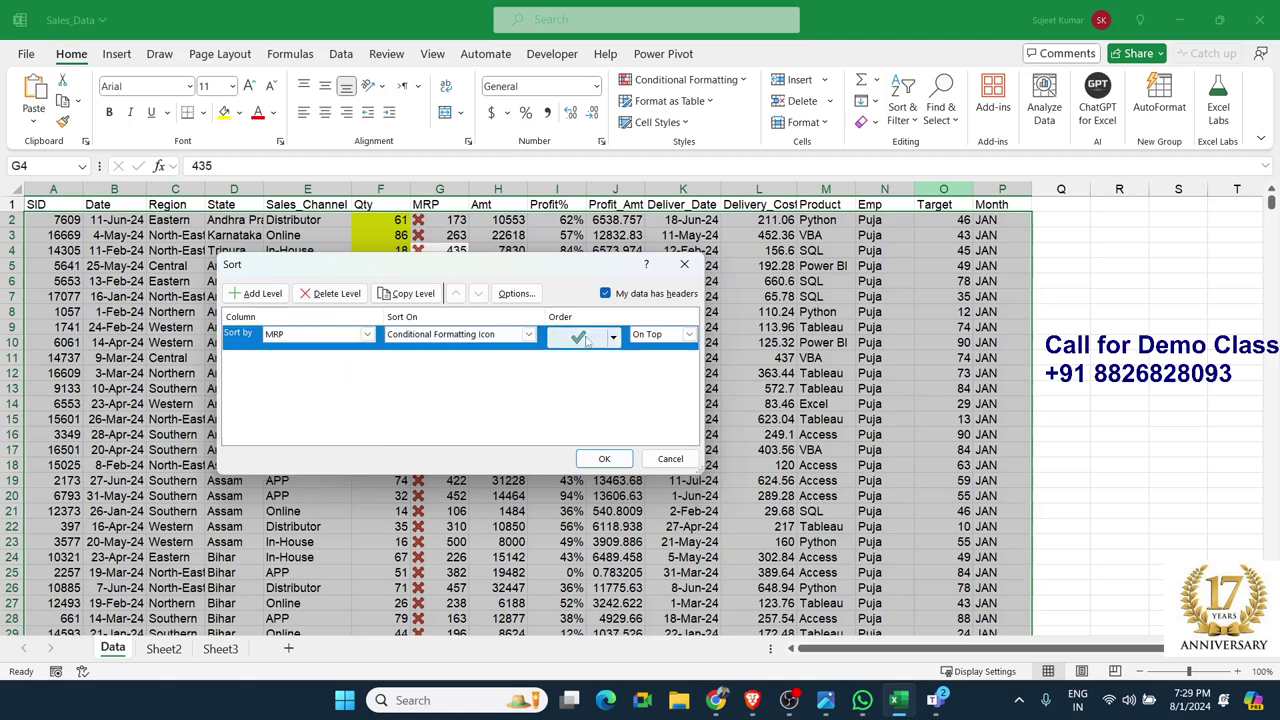
pyautogui.click(618, 457)
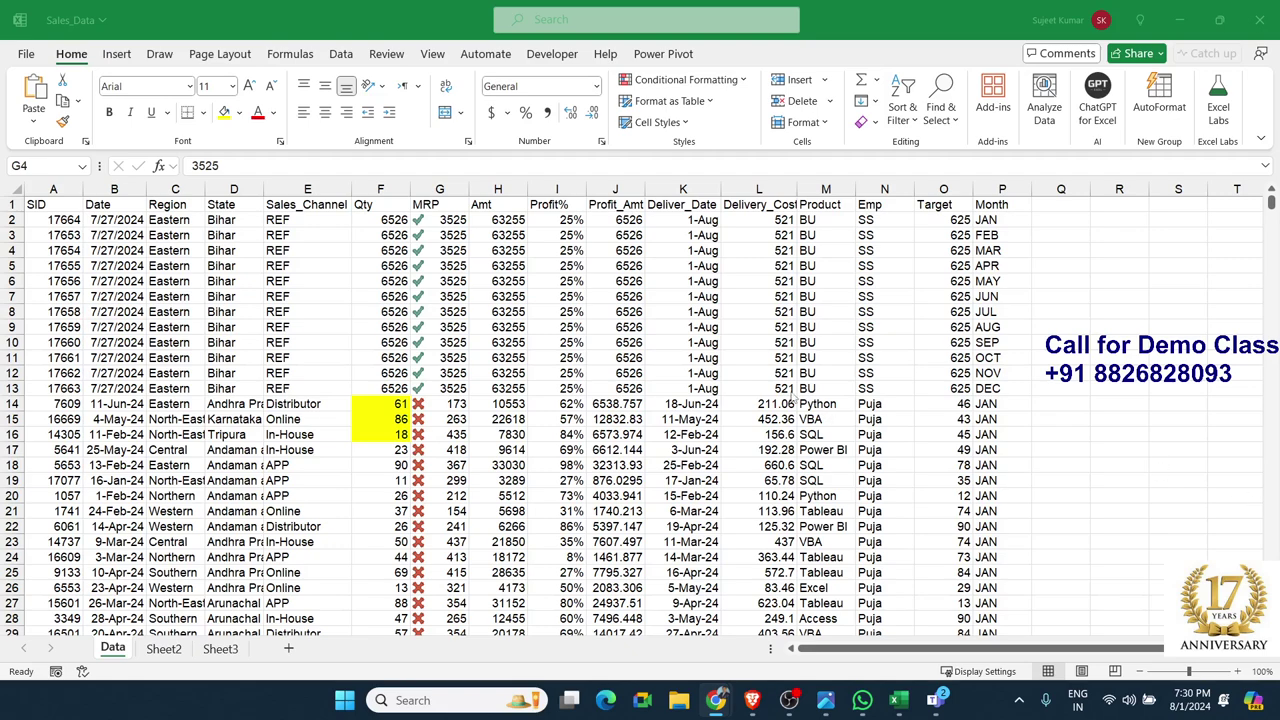
# On Sheet2, replace the first entries with the labels Month in A1 and Sales in A2
pyautogui.click(163, 650)
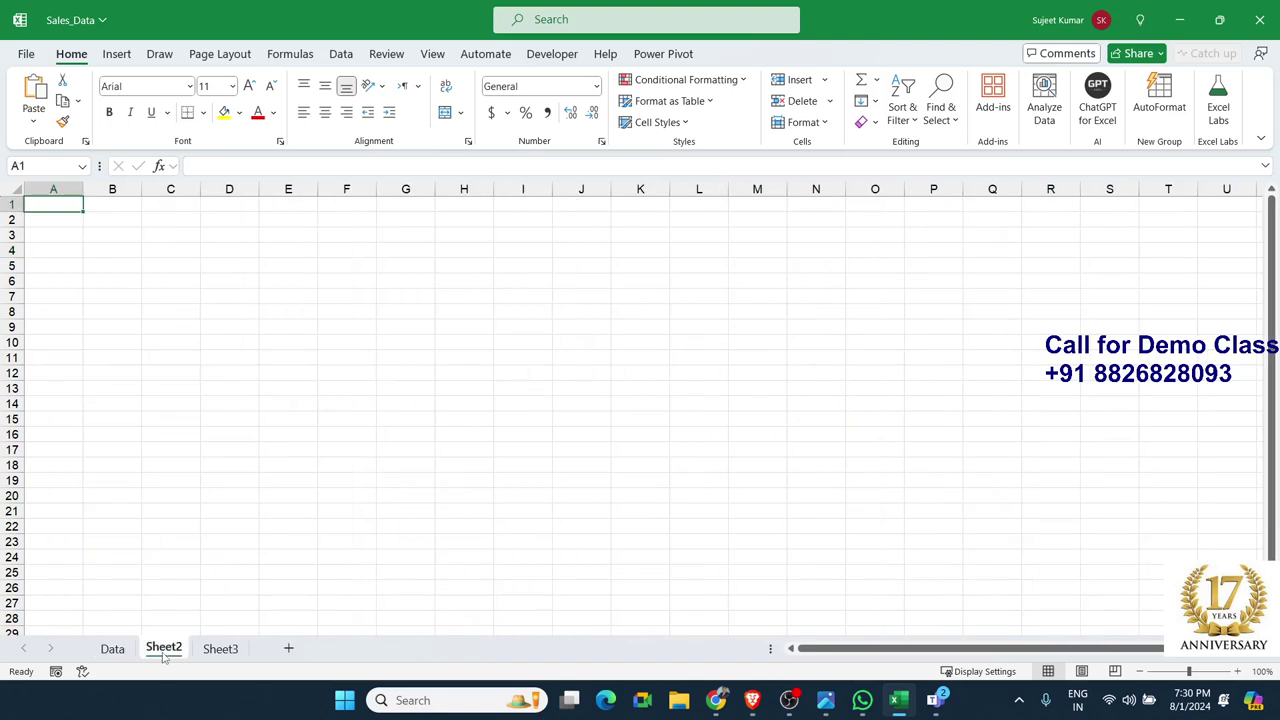
pyautogui.write('Name')
pyautogui.press('Return')
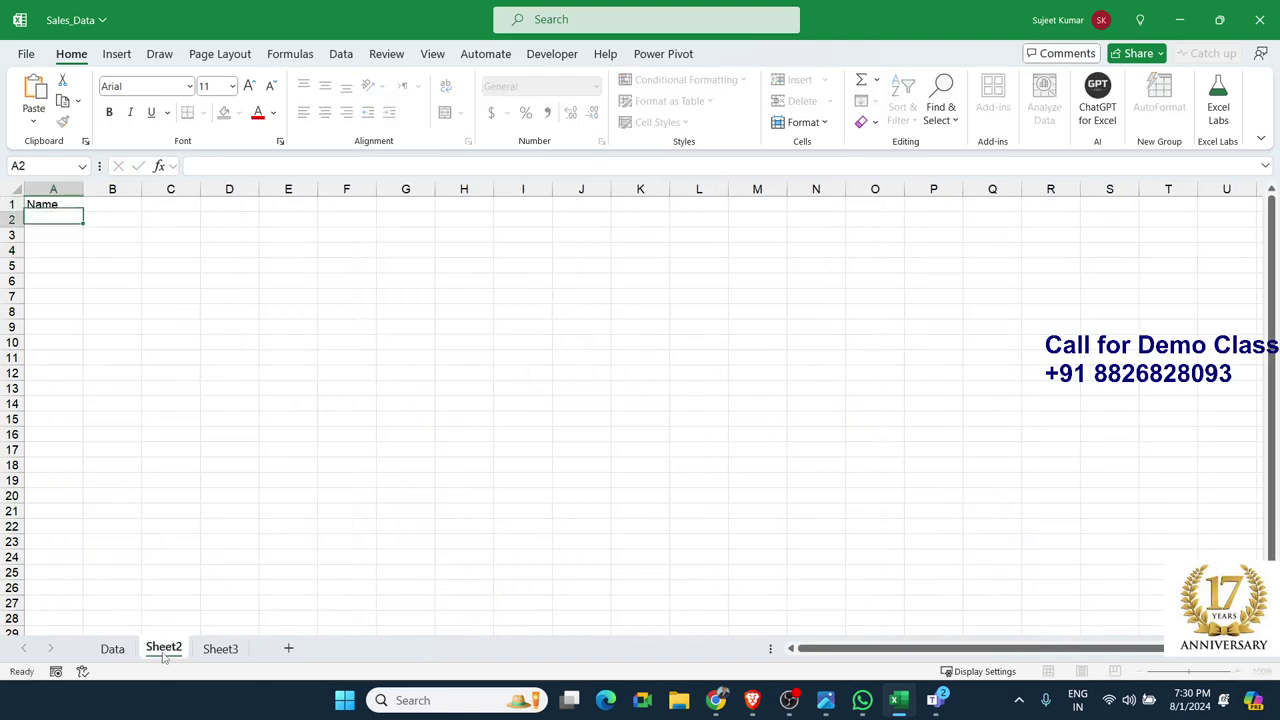
pyautogui.write('Puja')
pyautogui.press('Return')
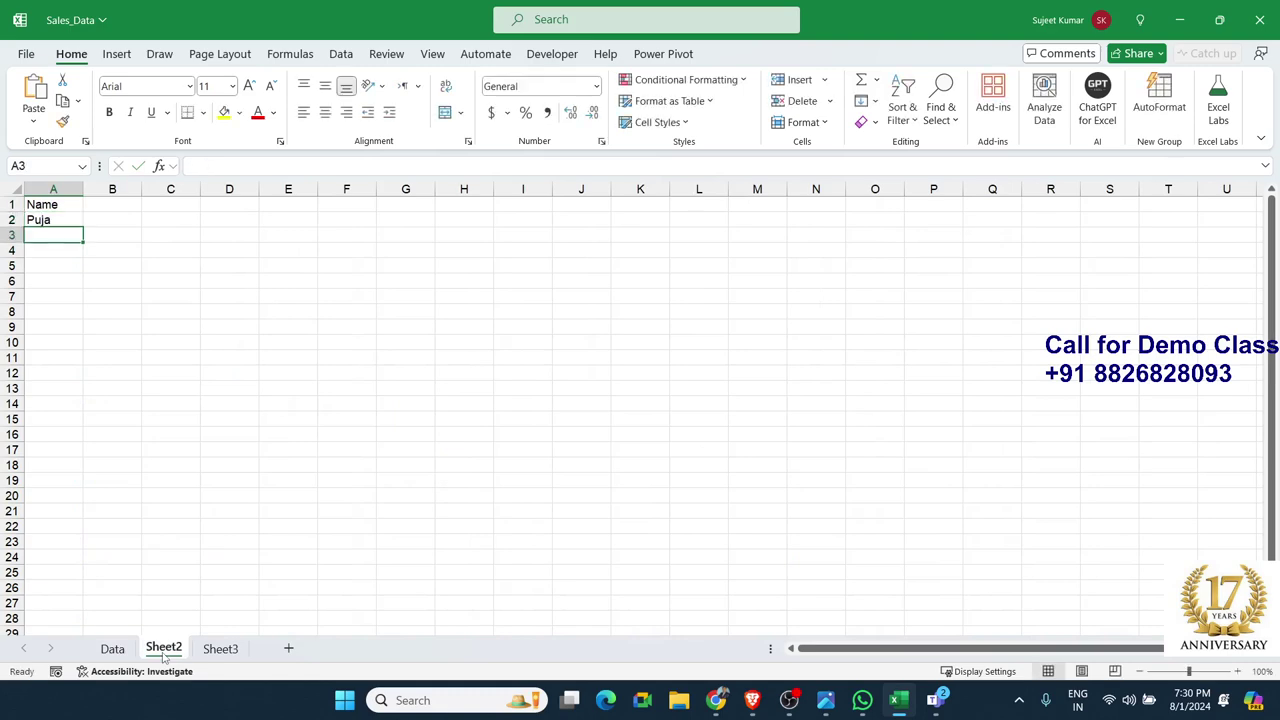
pyautogui.press('Up')
pyautogui.press('Up')
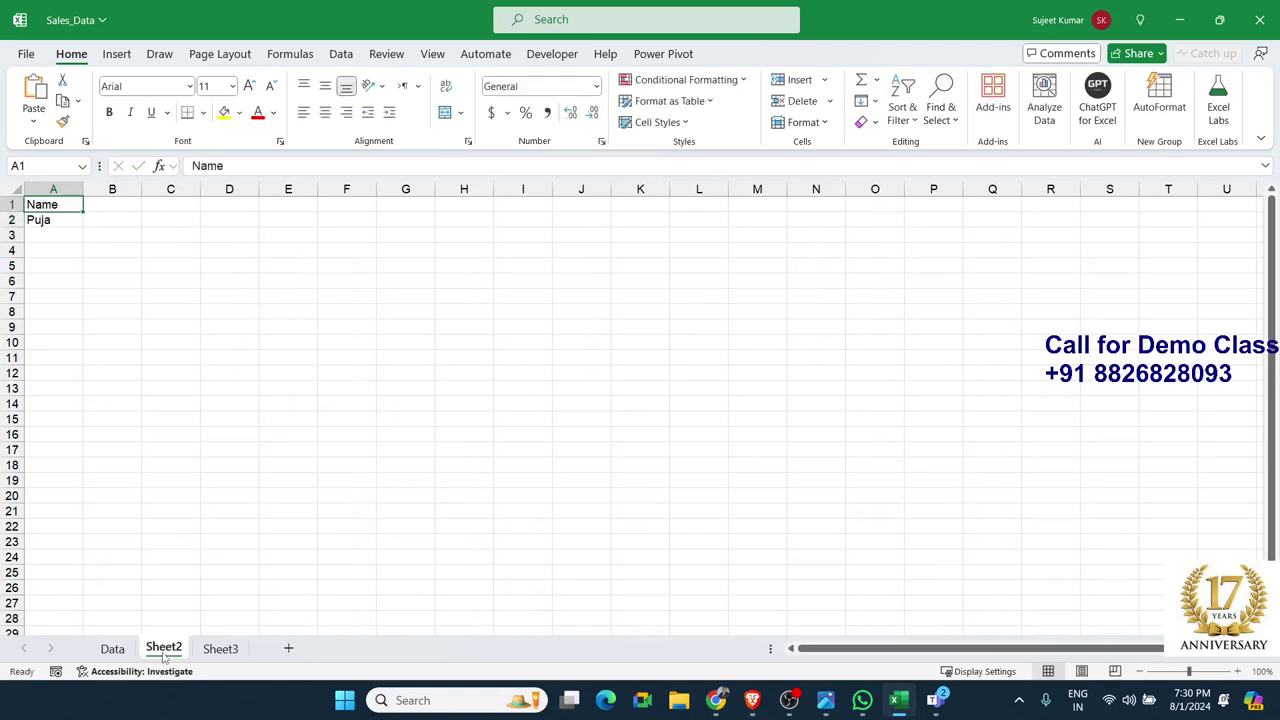
pyautogui.press('Down')
pyautogui.press('Up')
pyautogui.press('Delete')
pyautogui.write('Month')
pyautogui.press('Return')
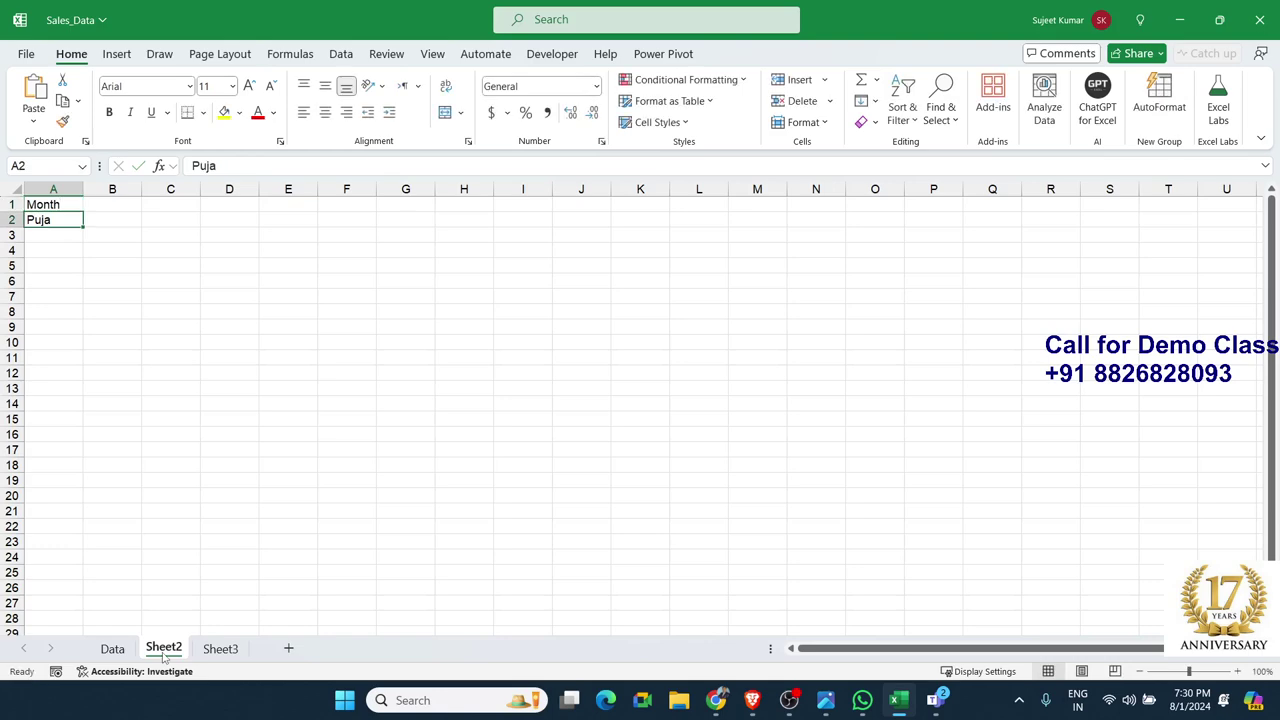
pyautogui.write('Sales')
pyautogui.press('Up')
# Enter JAN in B1 and fill the month series to N1, JAN through DEC then JAN
pyautogui.press('Right')
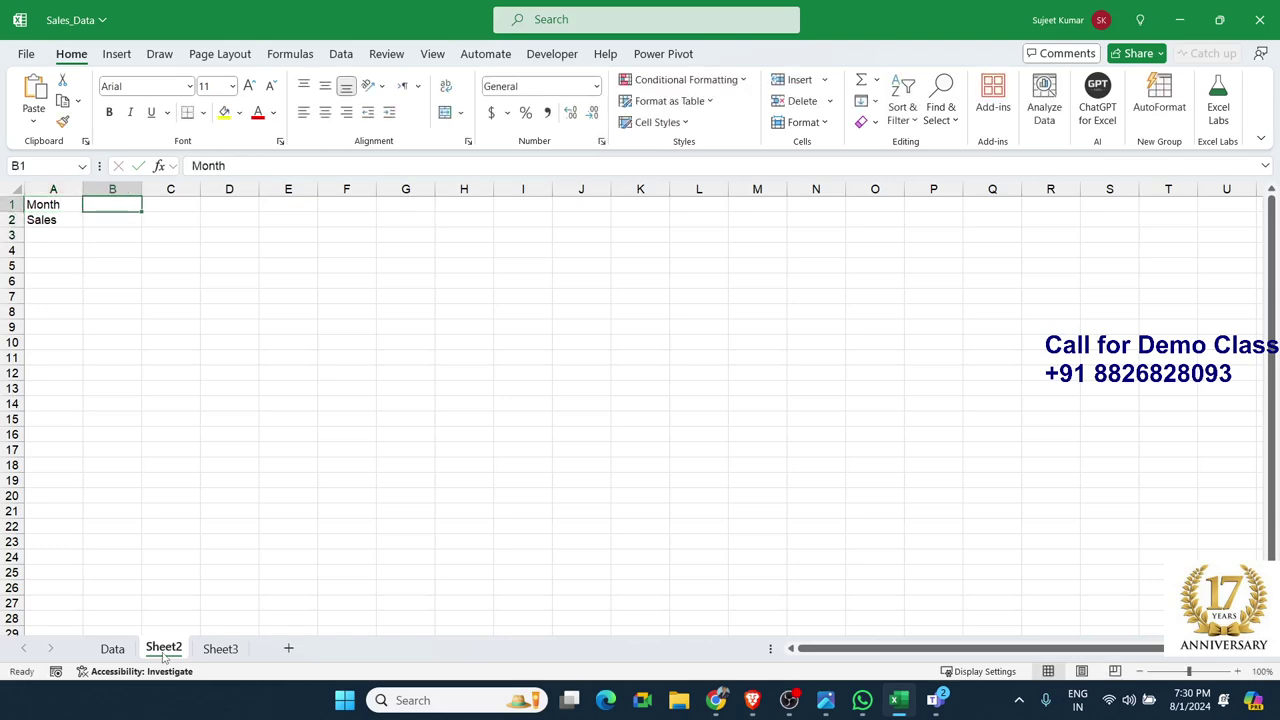
pyautogui.write('JAN')
pyautogui.press('Return')
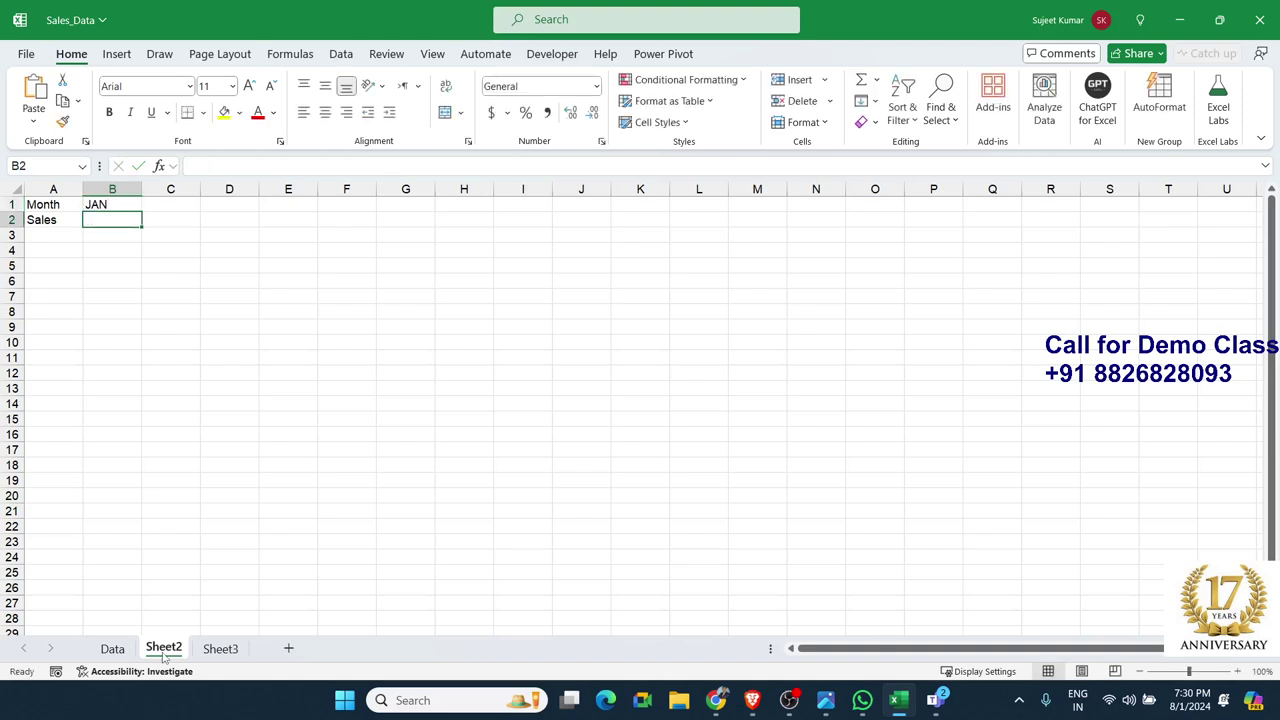
pyautogui.click(128, 207)
pyautogui.moveTo(141, 211)
pyautogui.mouseDown()
pyautogui.moveTo(757, 238)
pyautogui.moveTo(852, 228)
pyautogui.mouseUp()
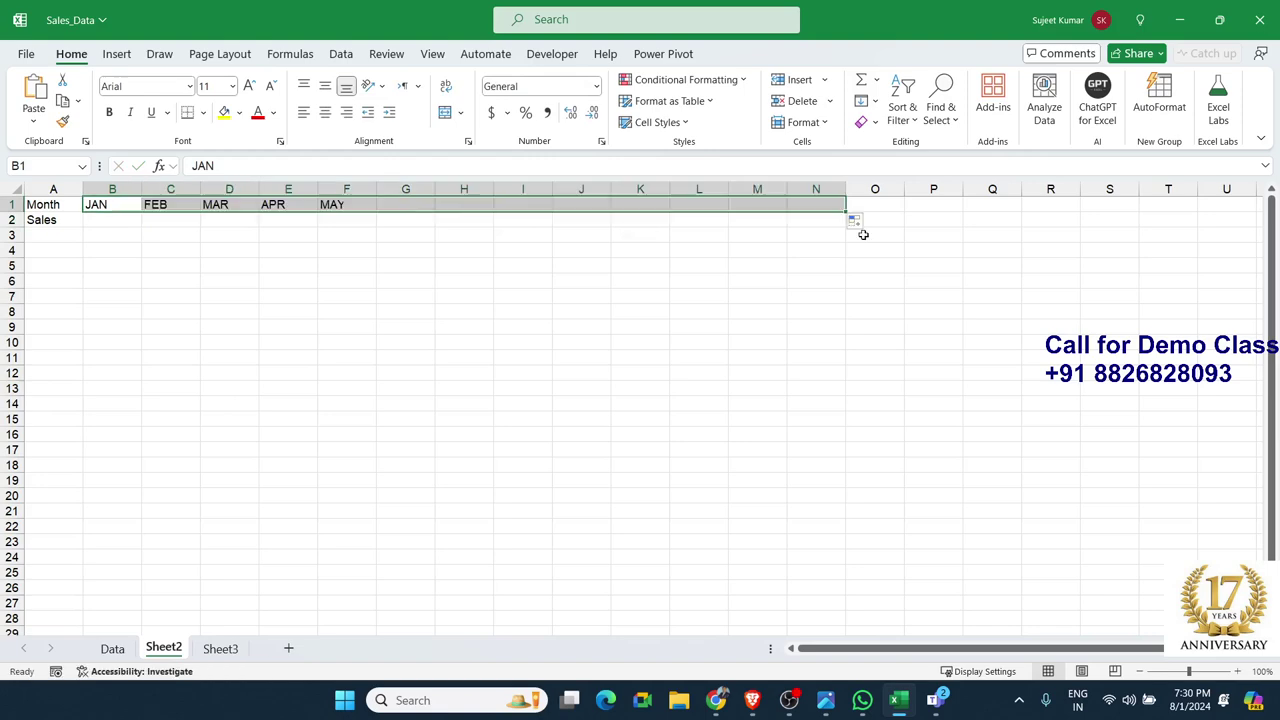
pyautogui.hotkey('alt', 'Tab')
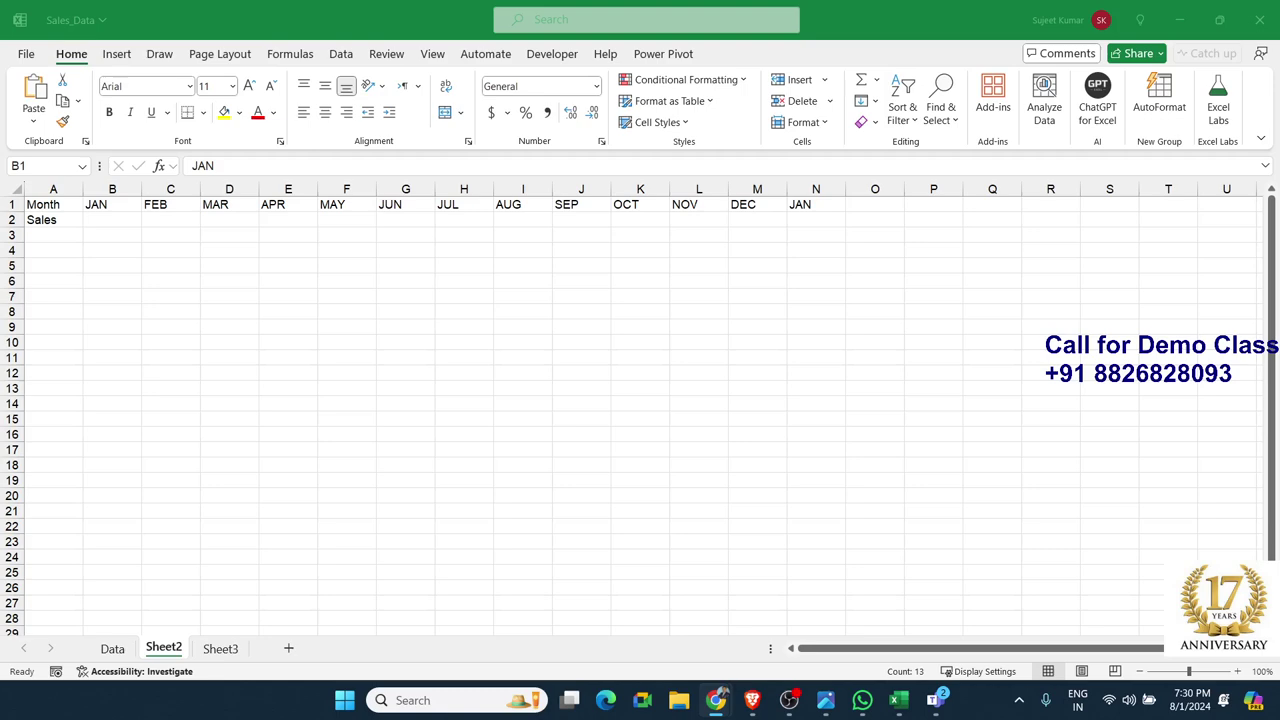
pyautogui.press('super+shift+s')
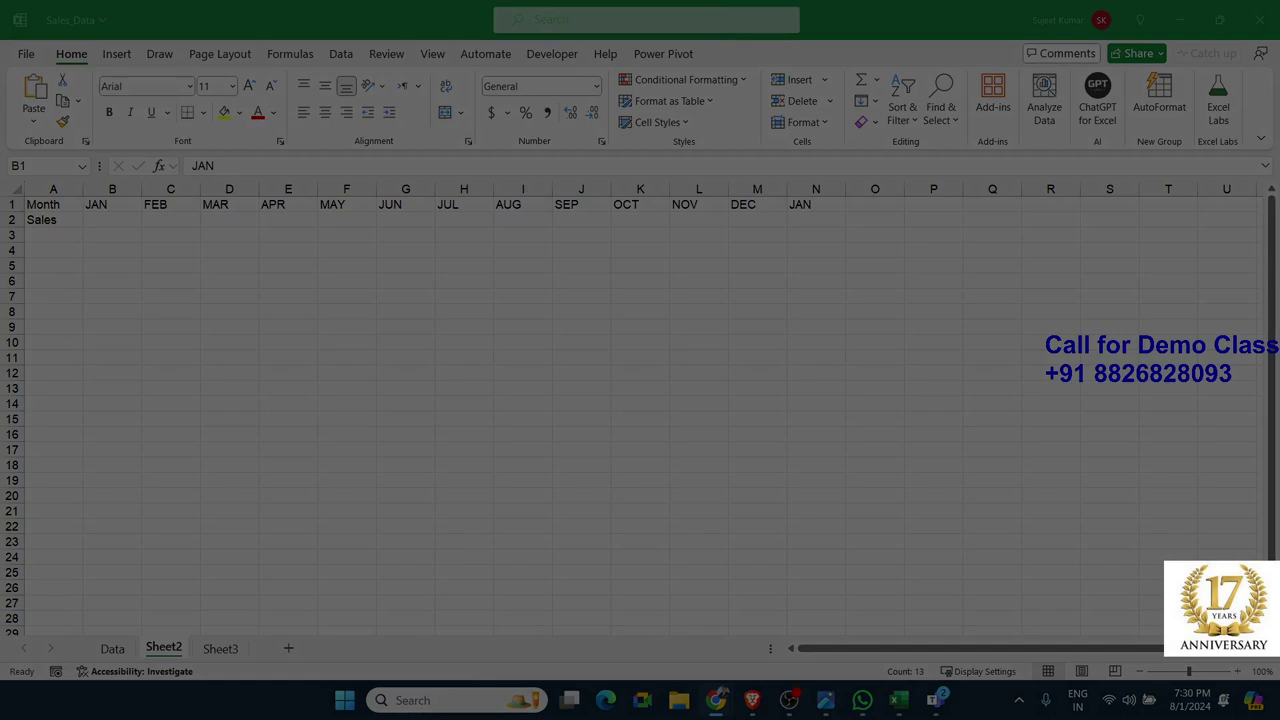
pyautogui.press('Escape')
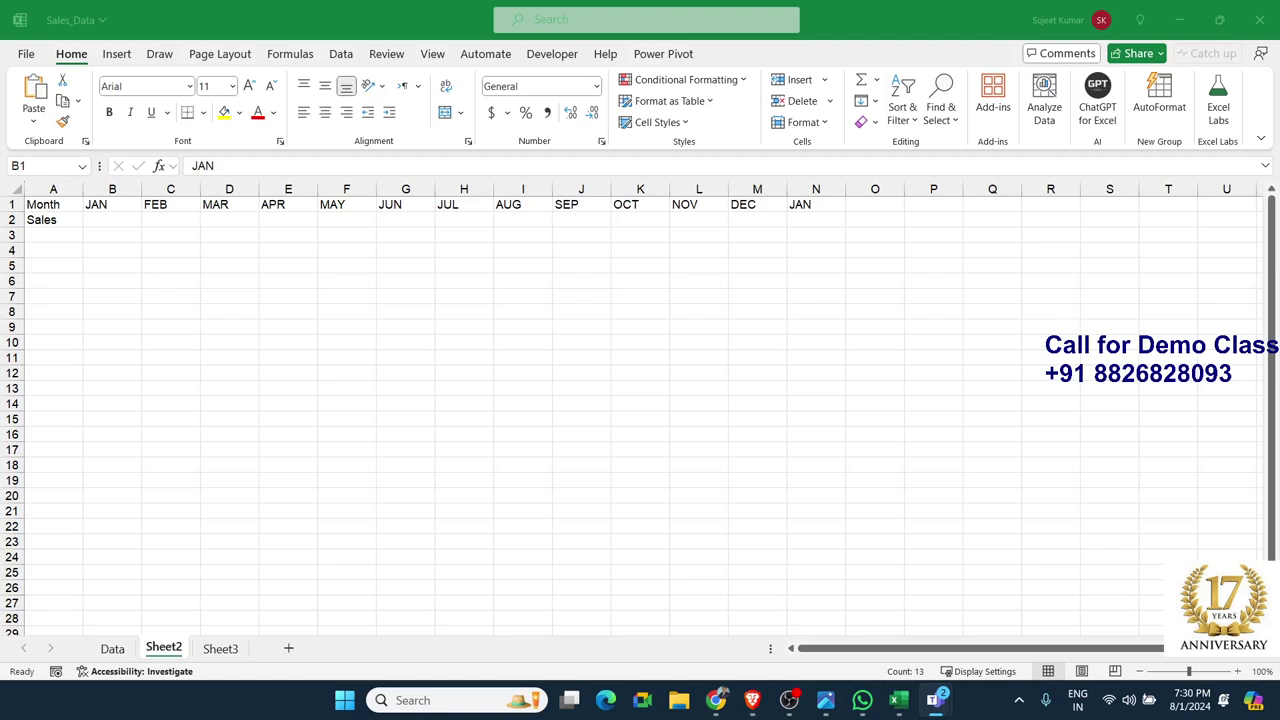
# Enter =RANDBETWEEN(10,90) in B2 and fill it across the Sales row to N2
pyautogui.click(117, 224)
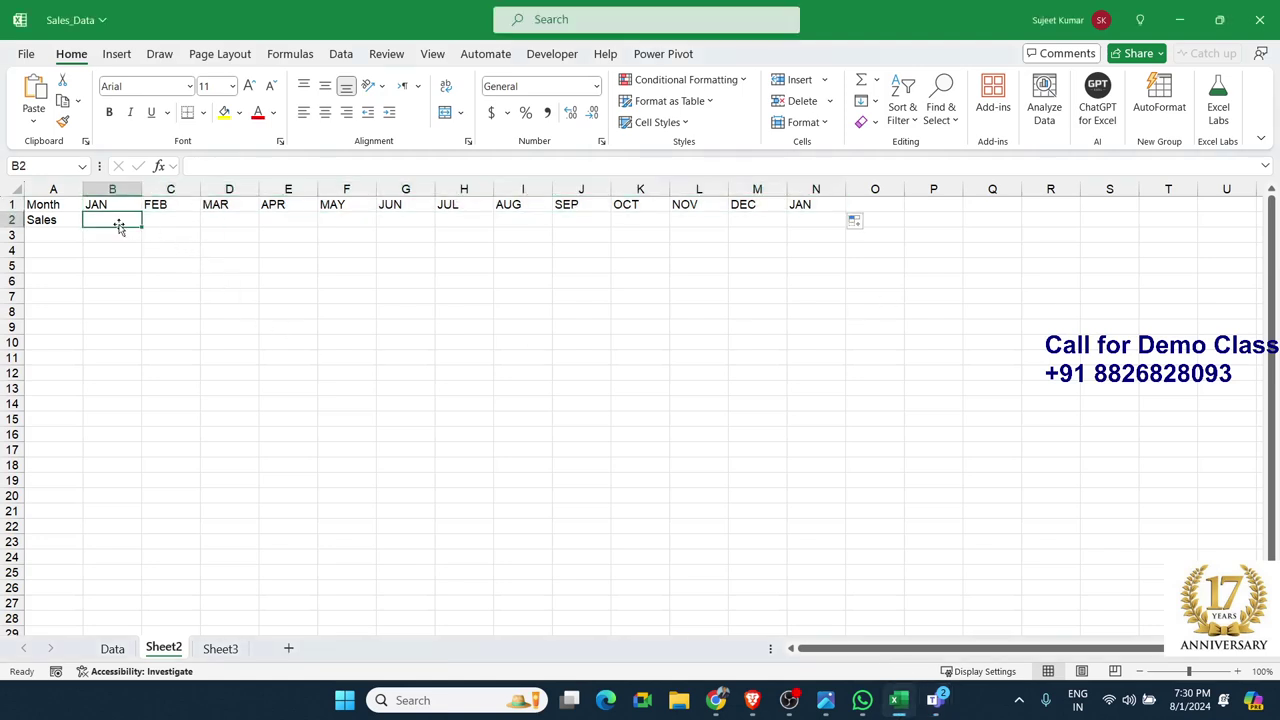
pyautogui.write('=ra')
pyautogui.press('Down')
pyautogui.press('Down')
pyautogui.press('Down')
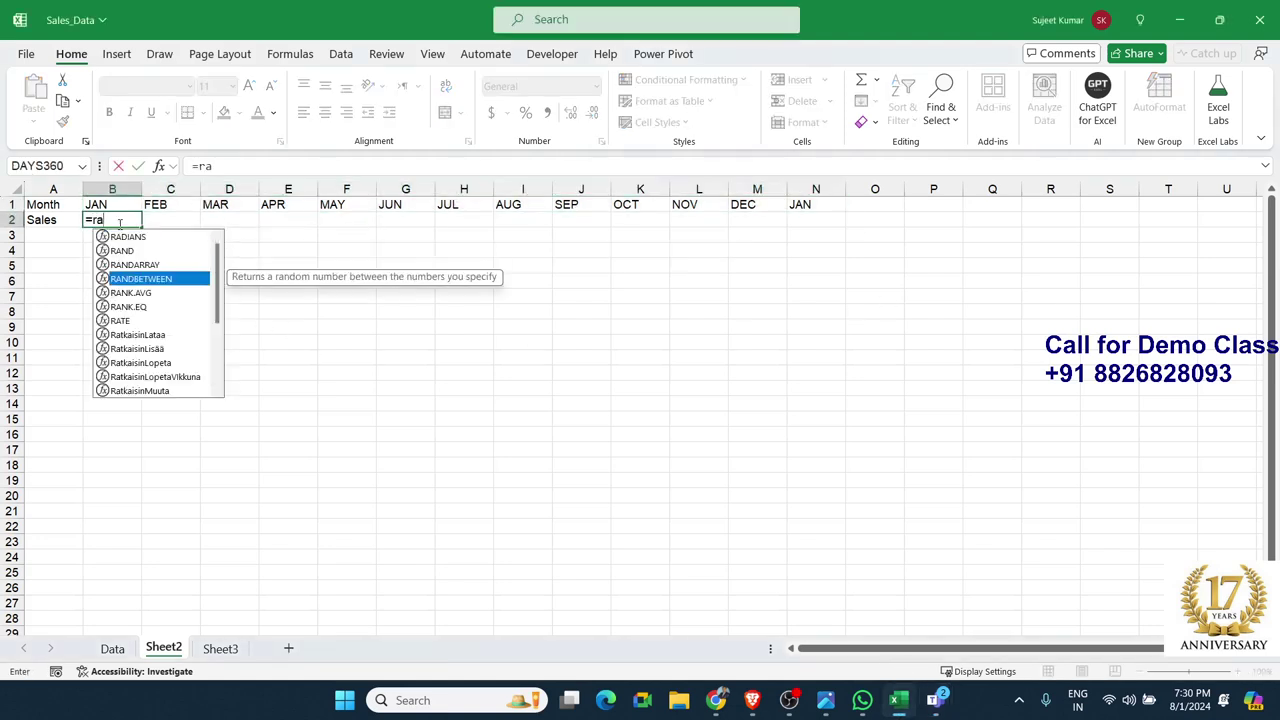
pyautogui.press('Tab')
pyautogui.write('10,90')
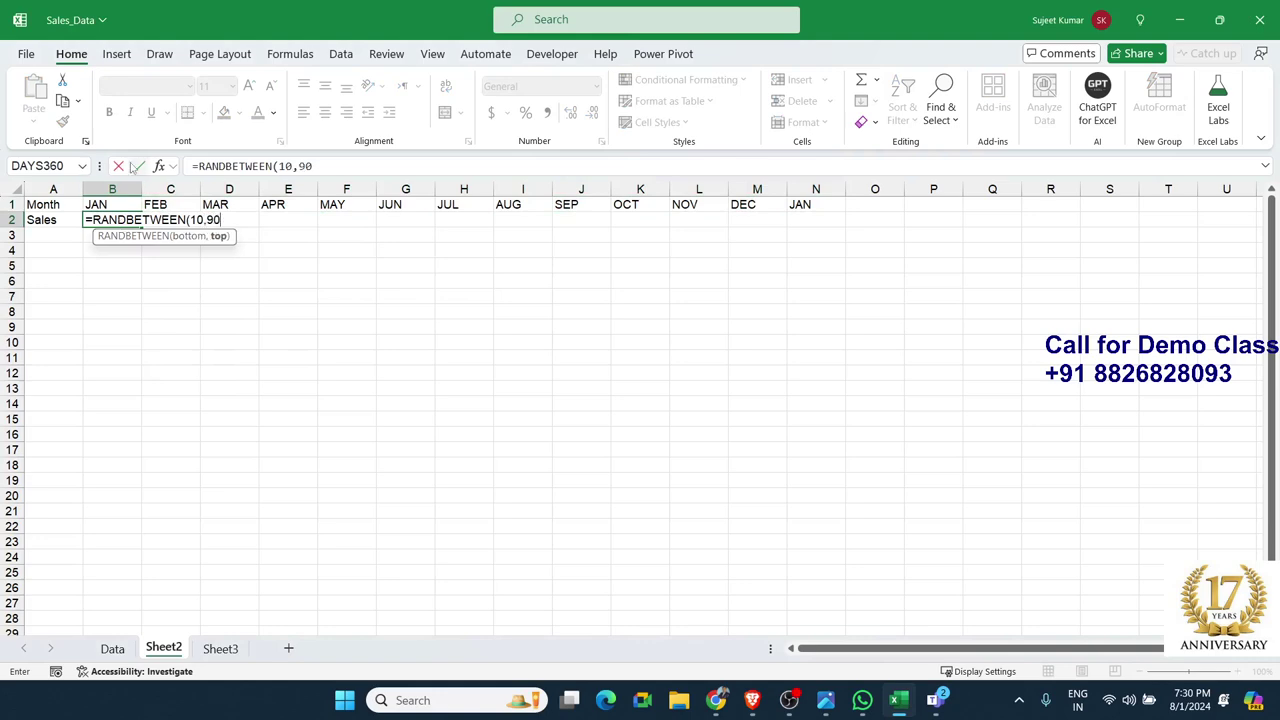
pyautogui.press('Return')
pyautogui.moveTo(98, 222)
pyautogui.mouseDown()
pyautogui.moveTo(676, 231)
pyautogui.moveTo(796, 218)
pyautogui.mouseUp()
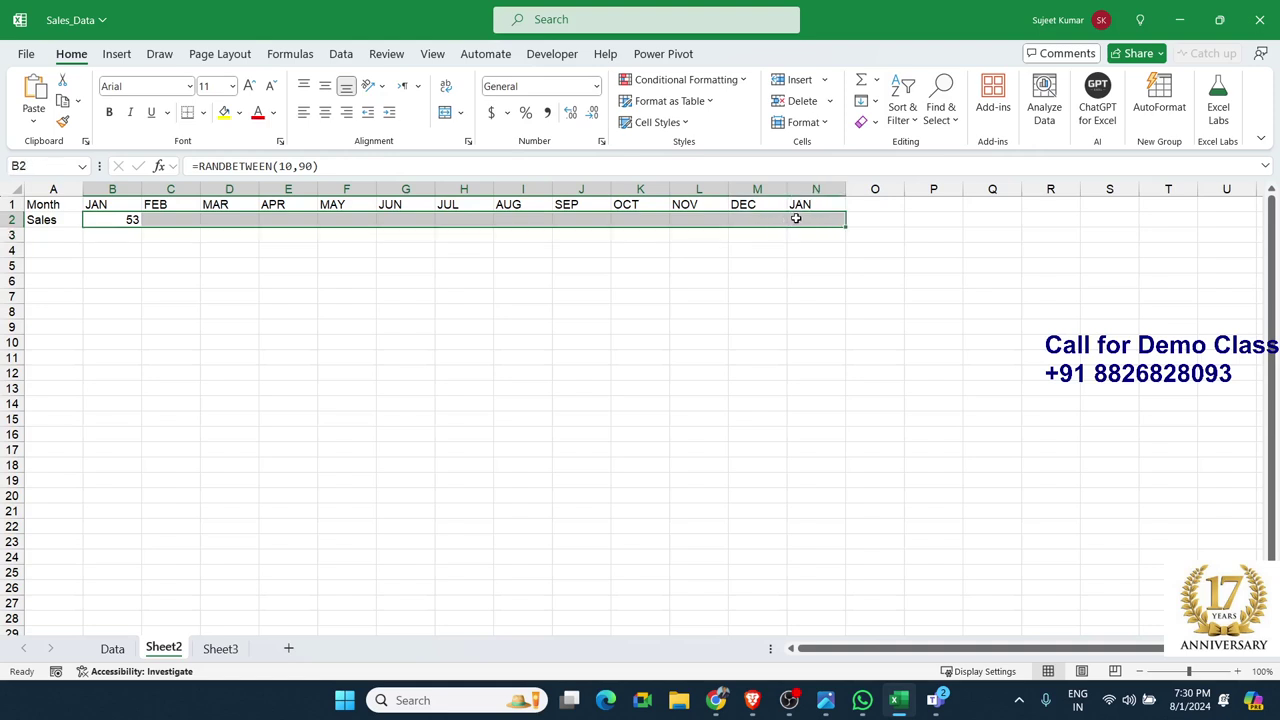
pyautogui.hotkey('ctrl', 'r')
# Paste the Sales row back as fixed values, then select the B1:N2 block
pyautogui.hotkey('ctrl', 'c')
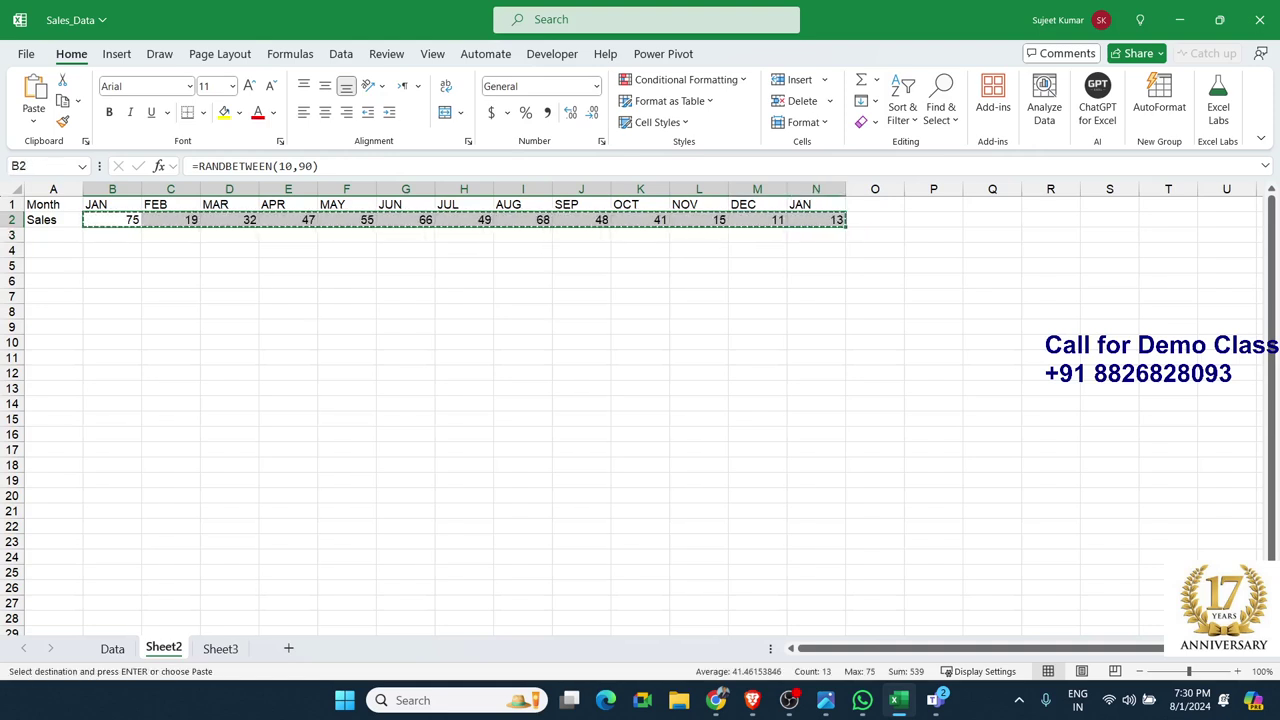
pyautogui.click(33, 120)
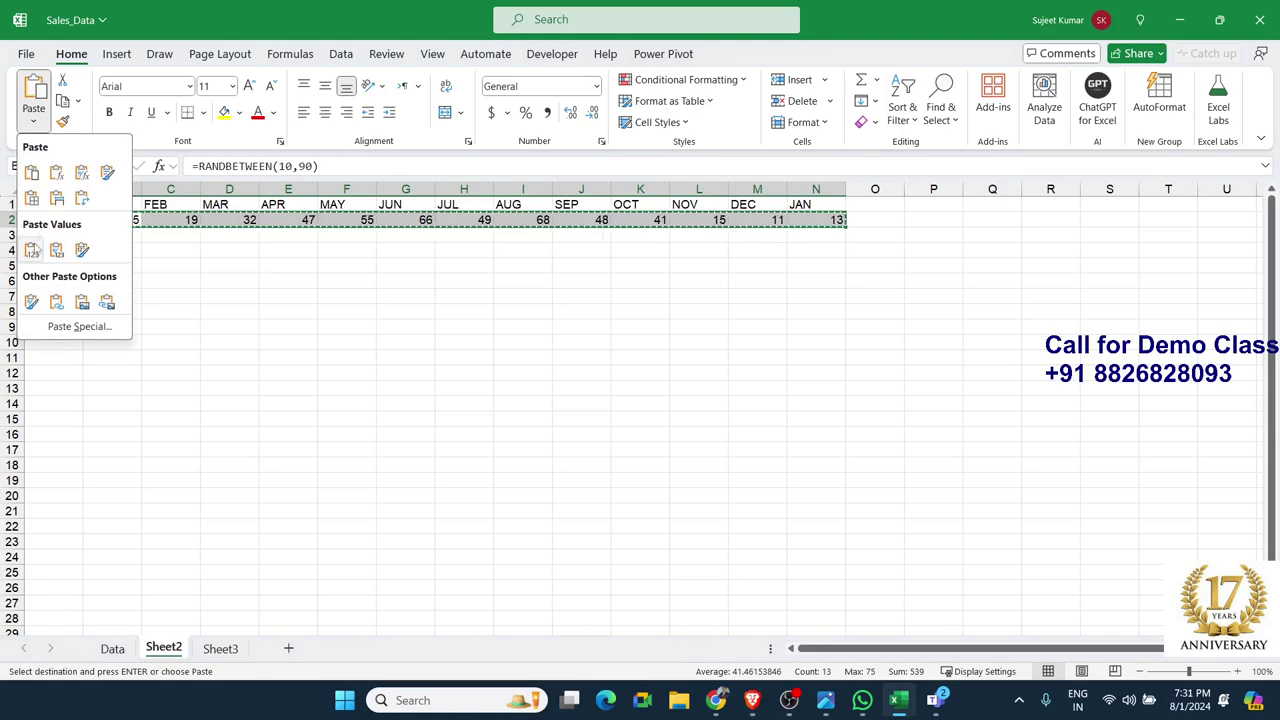
pyautogui.click(31, 250)
pyautogui.click(211, 256)
pyautogui.press('Escape')
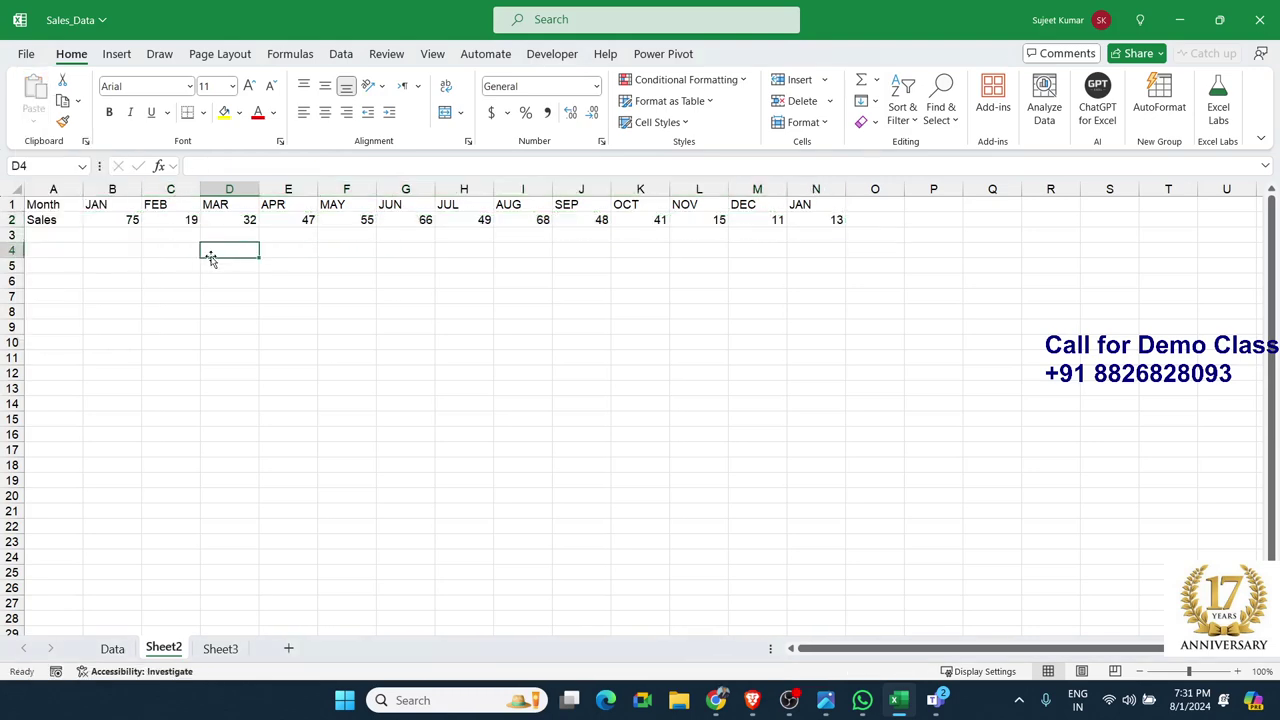
pyautogui.click(53, 203)
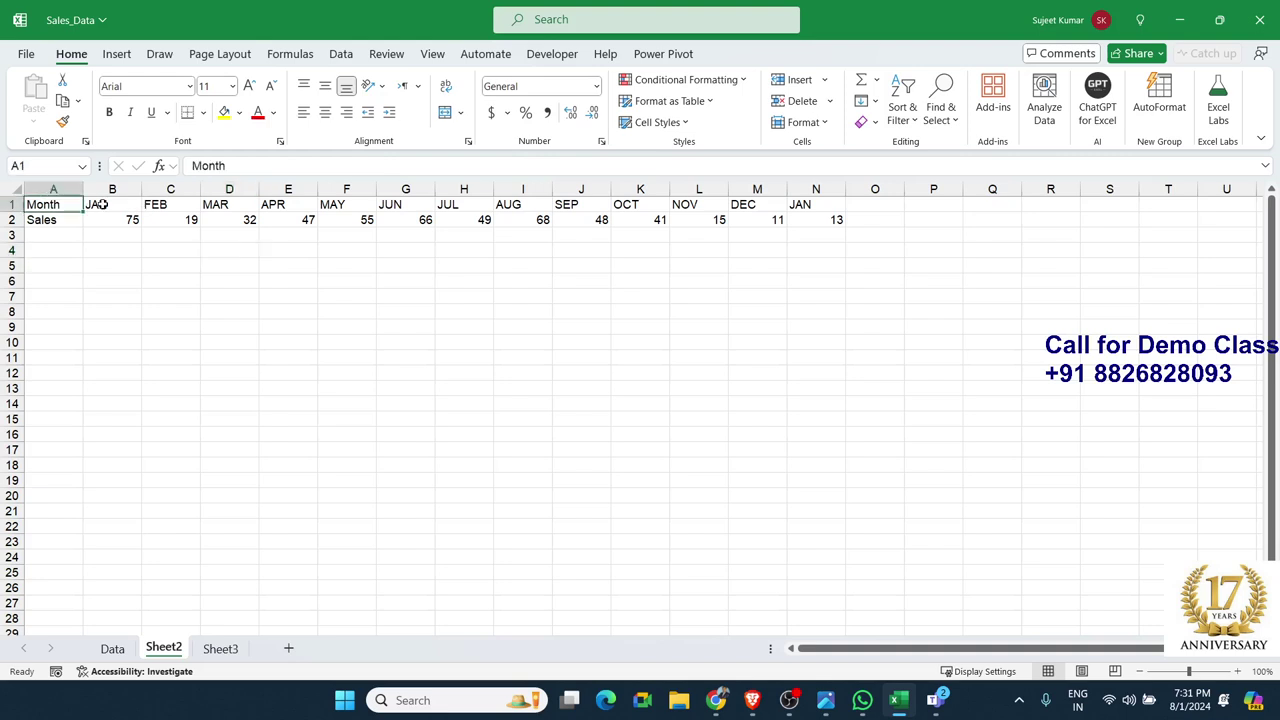
pyautogui.moveTo(100, 204)
pyautogui.mouseDown()
pyautogui.moveTo(802, 208)
pyautogui.moveTo(803, 220)
pyautogui.mouseUp()
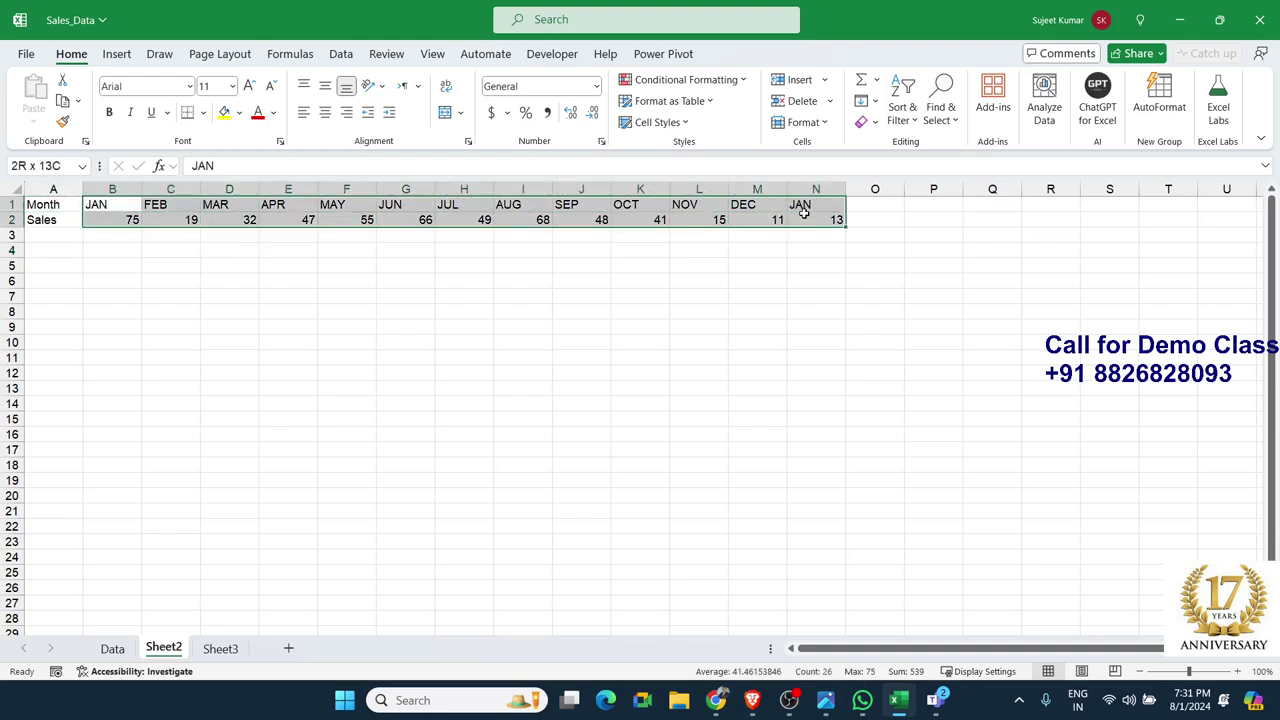
# Custom-sort Sheet2 left to right by Row 1, months ordered A to Z
pyautogui.click(898, 118)
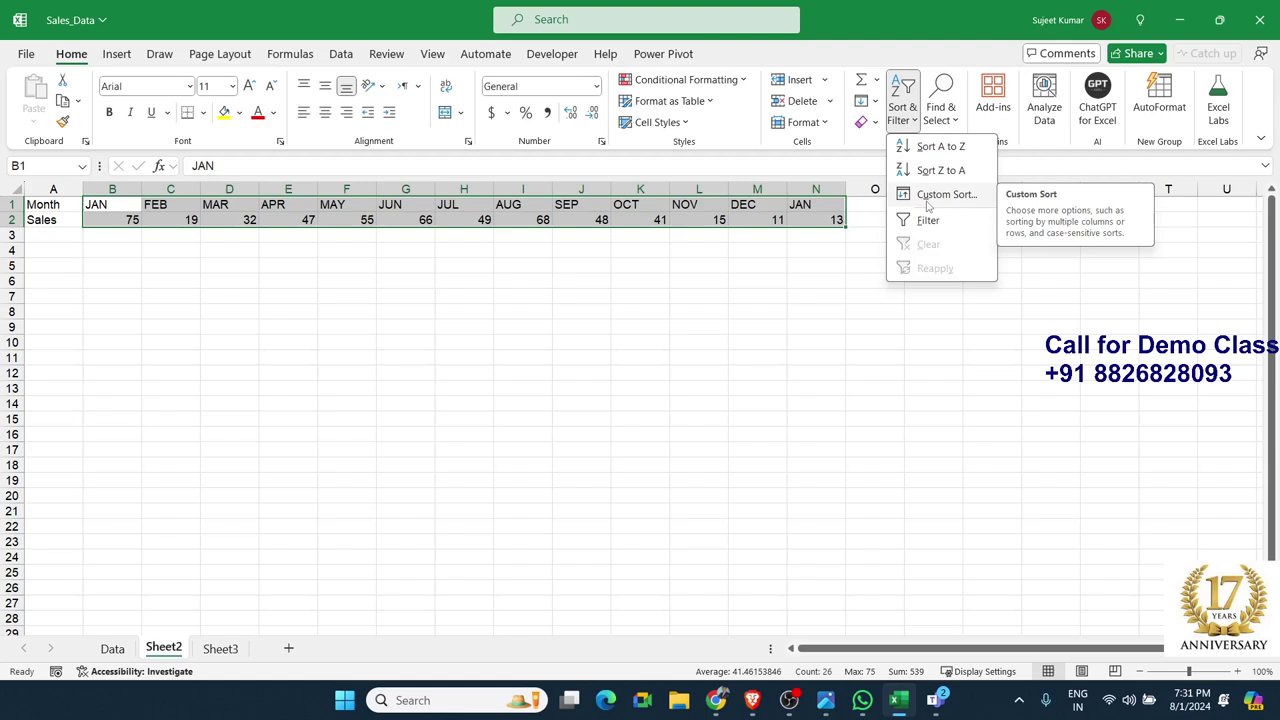
pyautogui.click(940, 195)
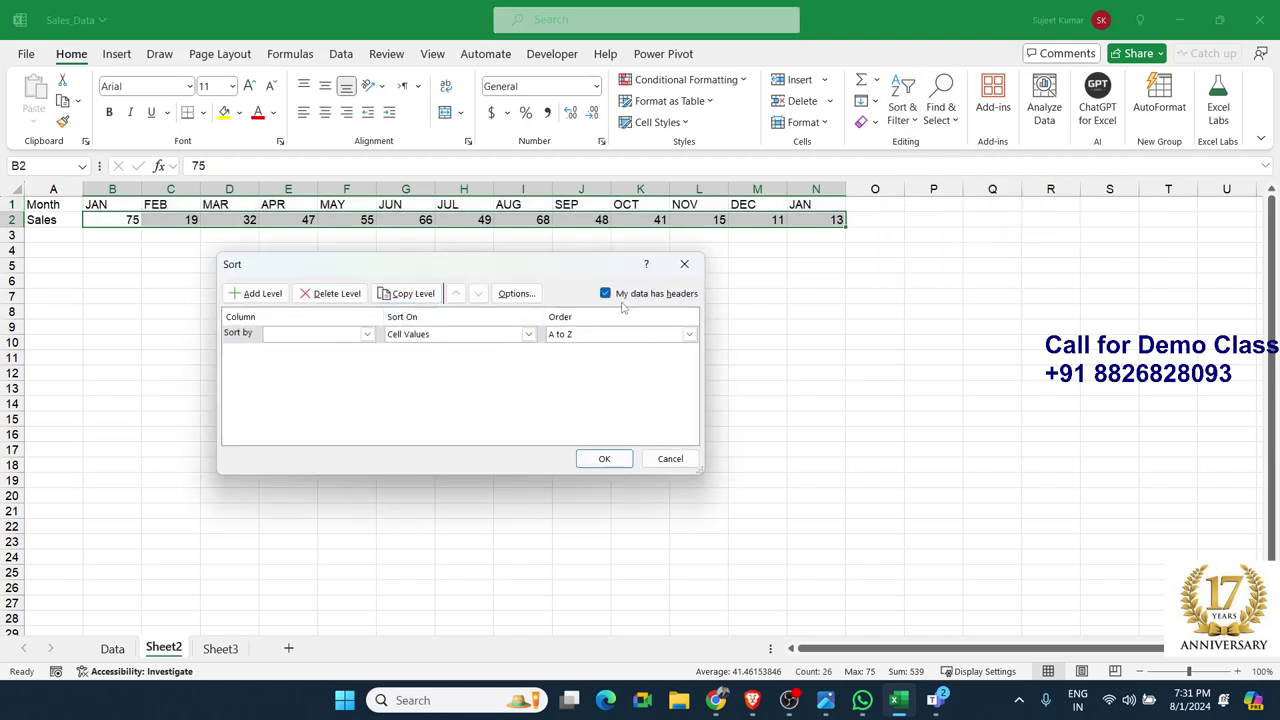
pyautogui.click(516, 293)
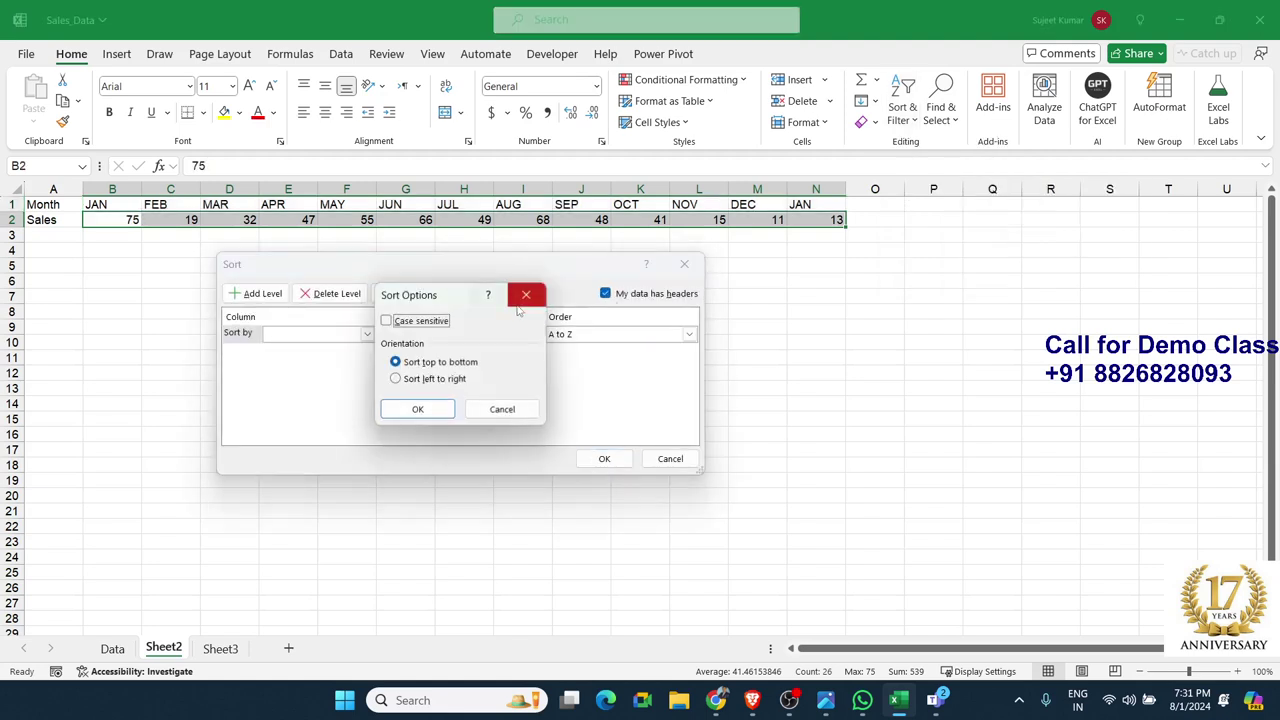
pyautogui.click(437, 382)
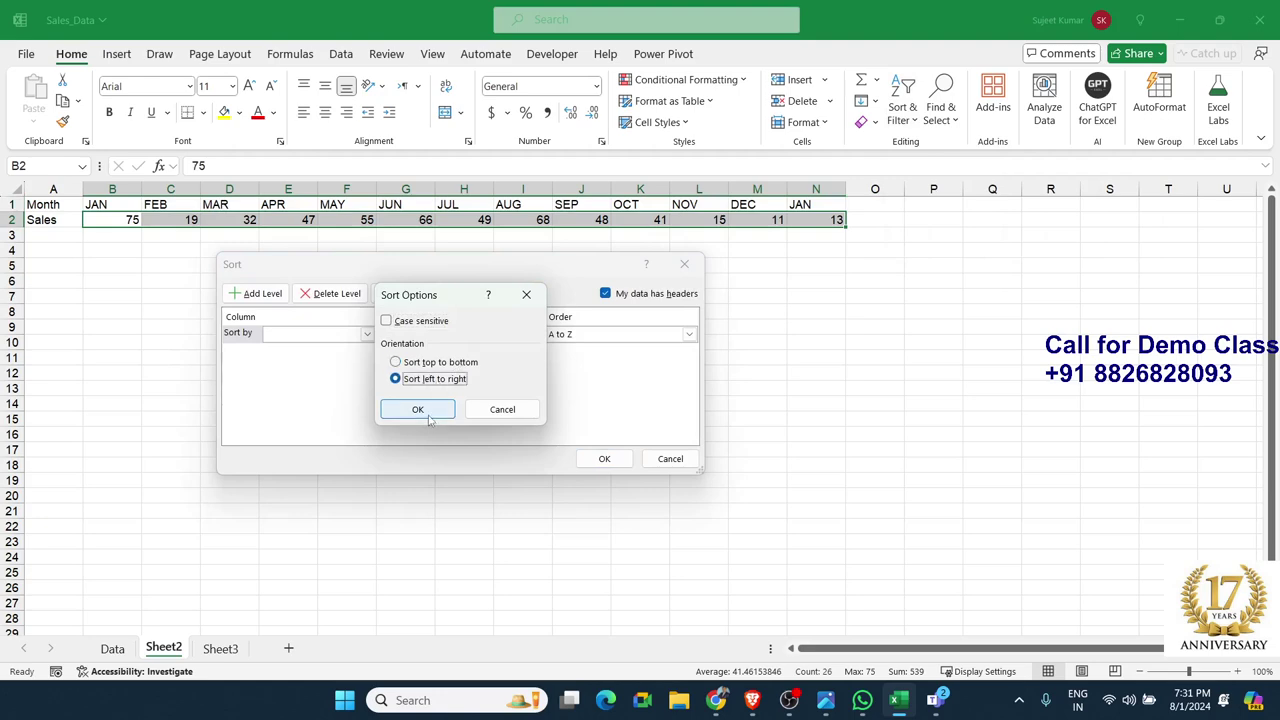
pyautogui.click(418, 409)
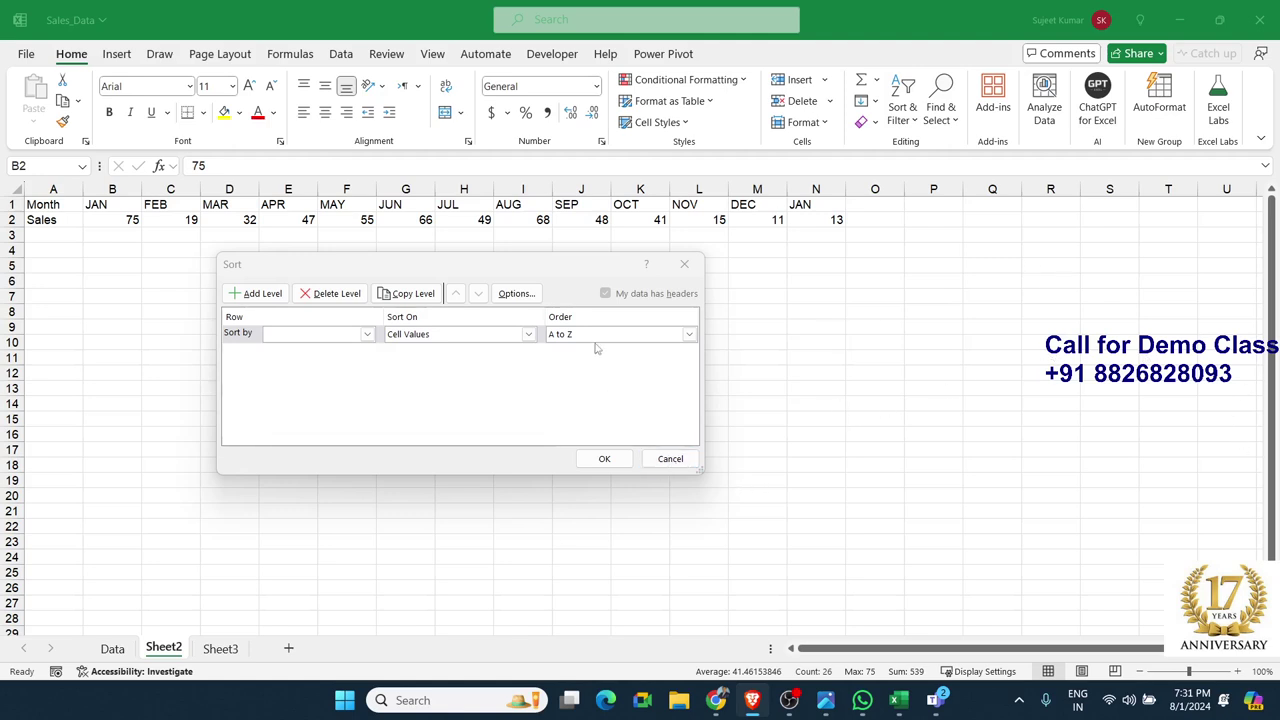
pyautogui.click(366, 334)
pyautogui.click(352, 346)
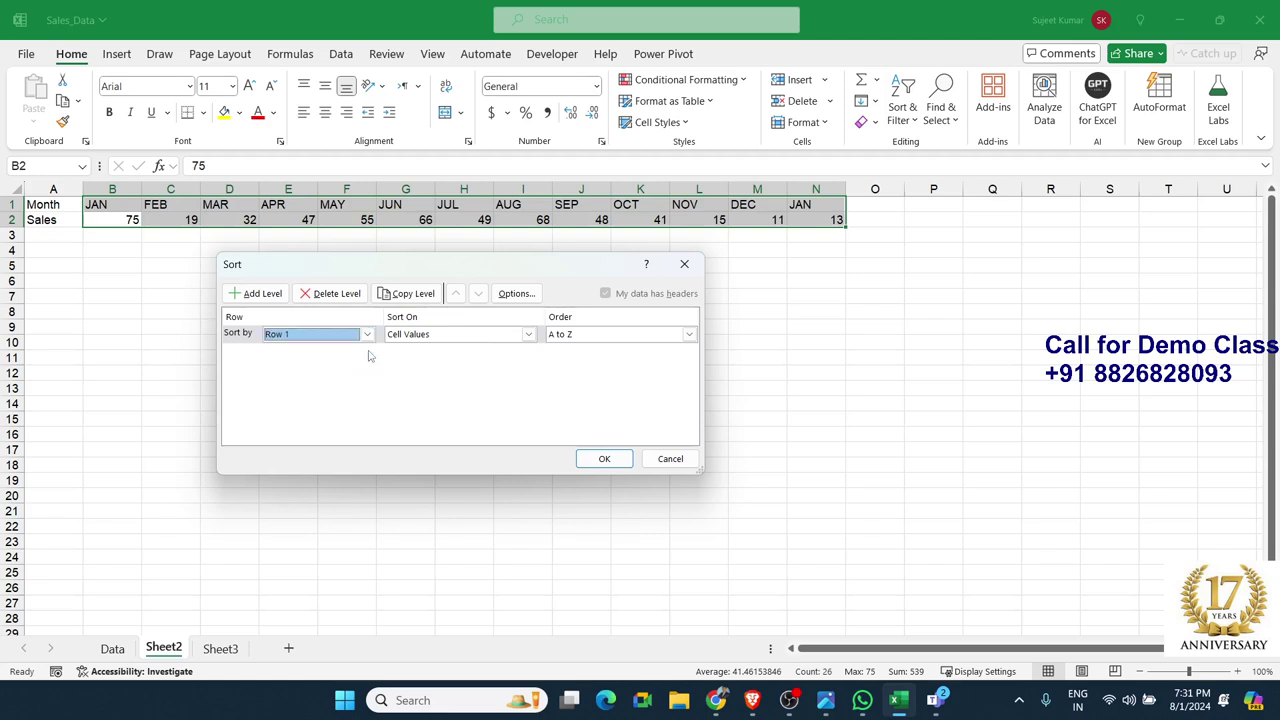
pyautogui.click(604, 458)
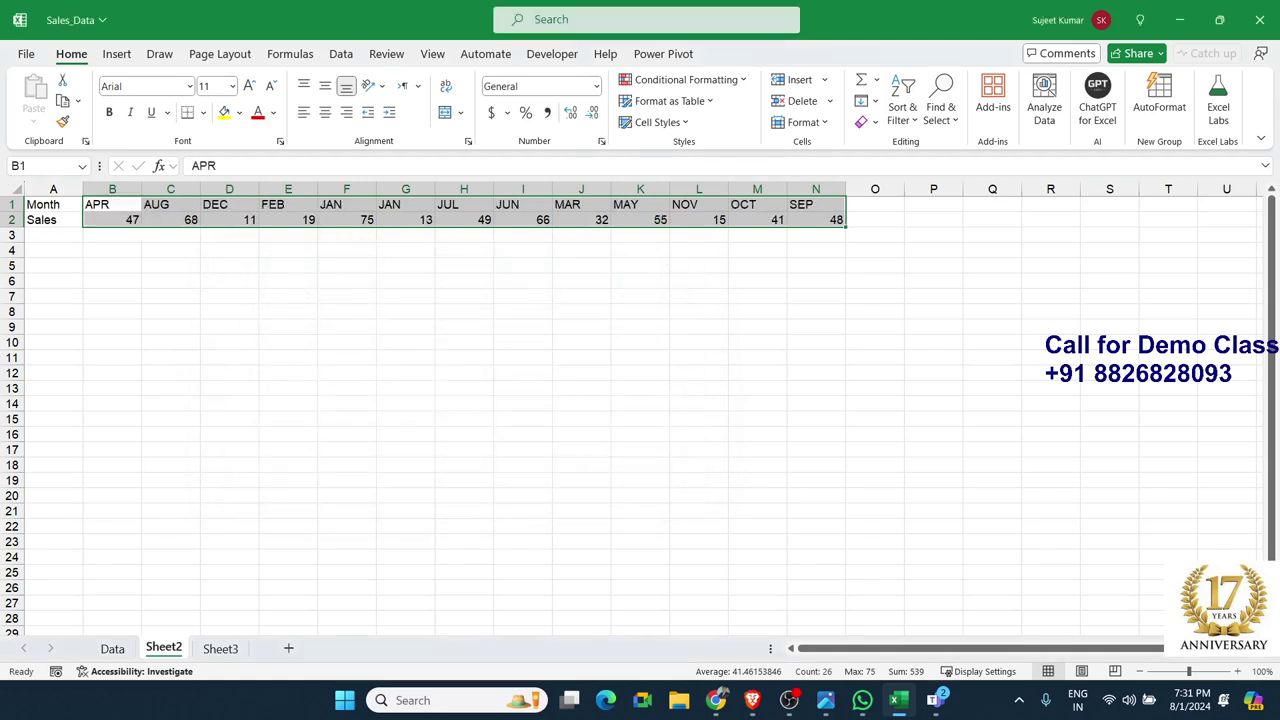
pyautogui.hotkey('alt', 'Tab')
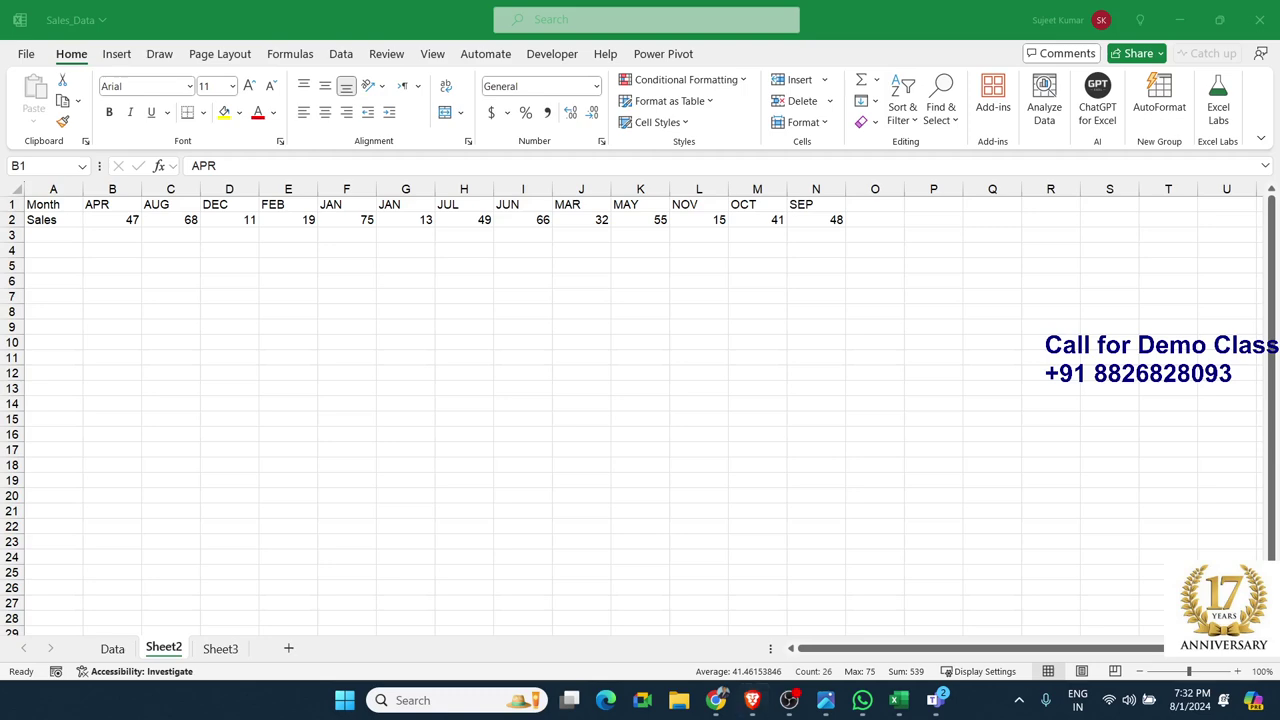
pyautogui.click(716, 700)
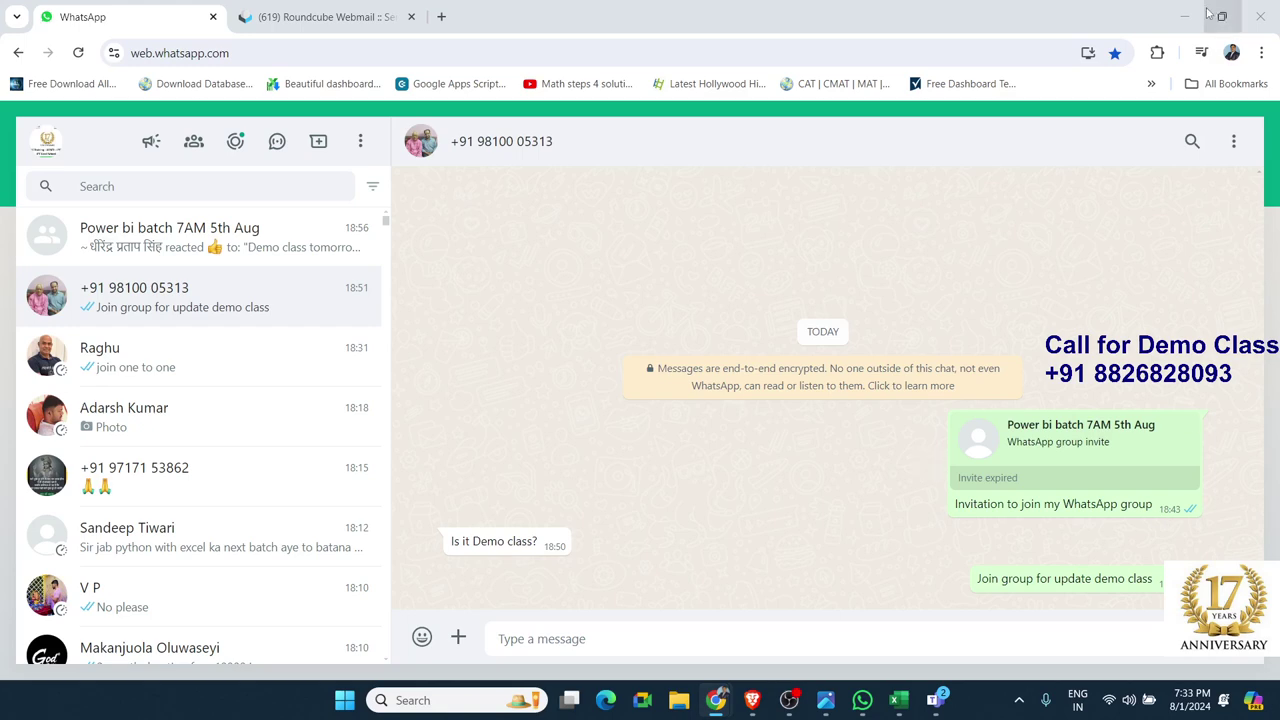
pyautogui.click(1178, 20)
pyautogui.hotkey('ctrl', 'shift', 'End')
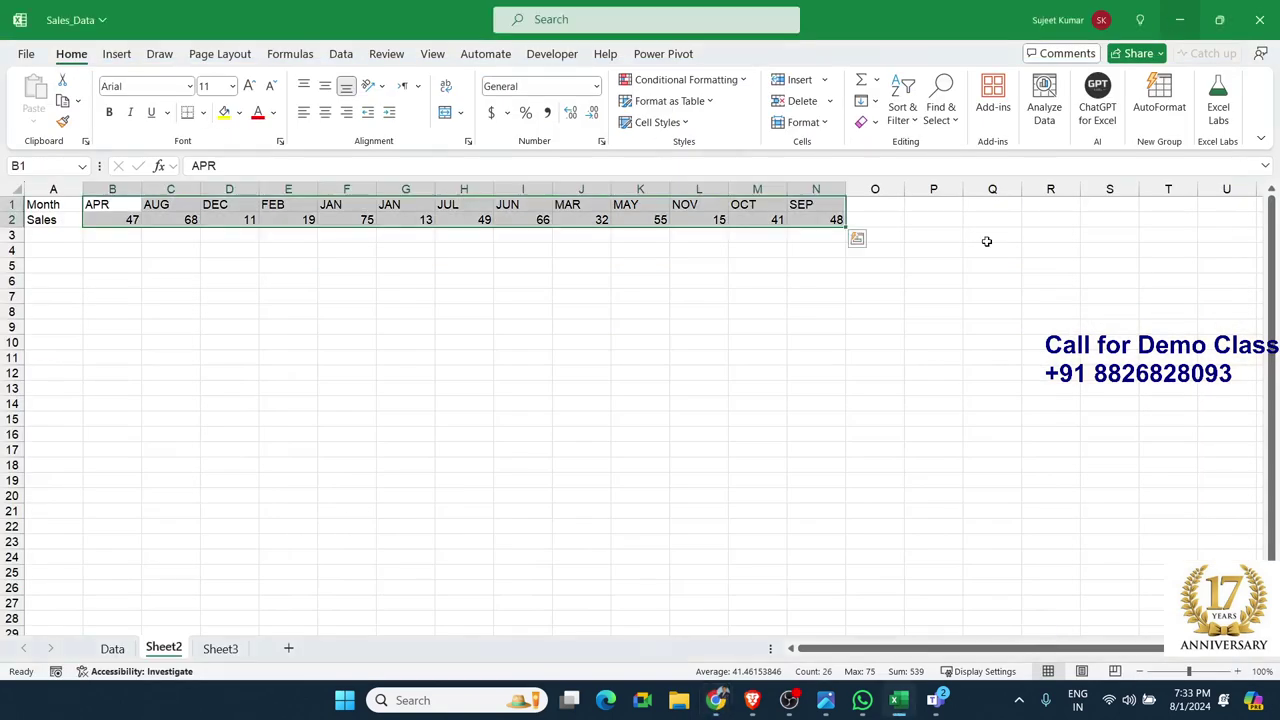
# Sort the Data sheet by SID smallest to largest and copy the range A1:O135
pyautogui.click(245, 647)
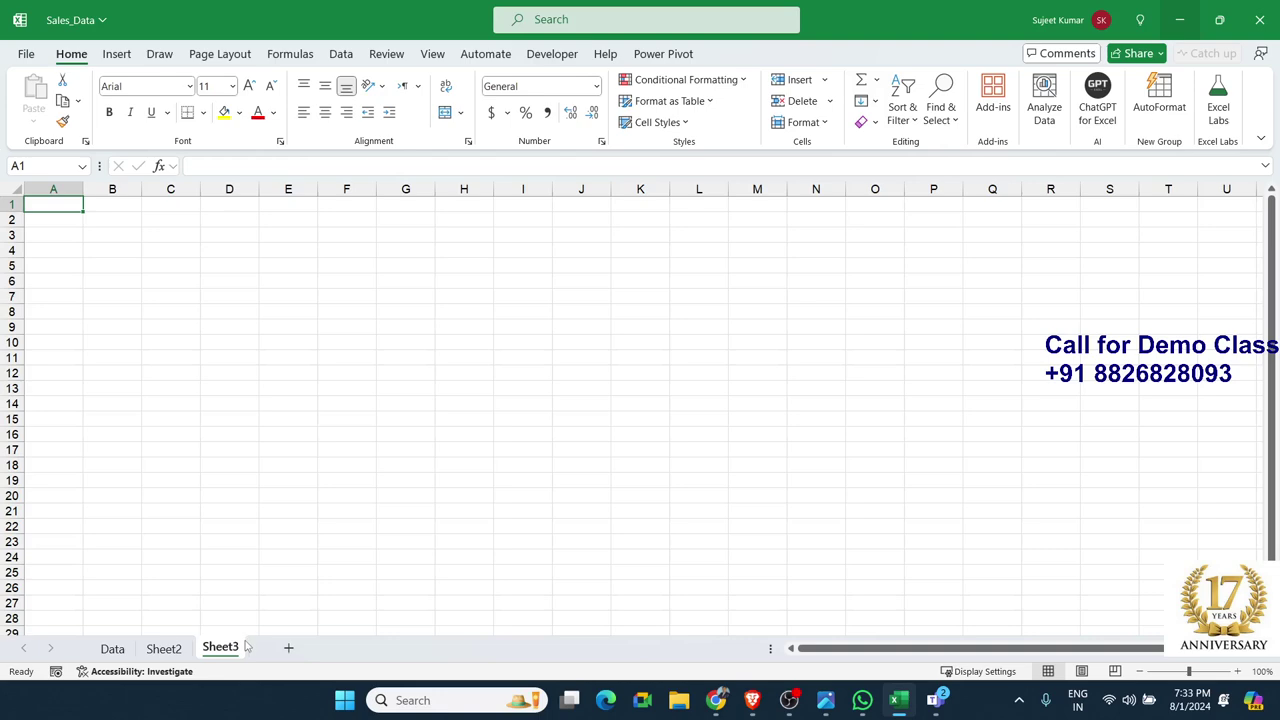
pyautogui.click(110, 649)
pyautogui.click(201, 355)
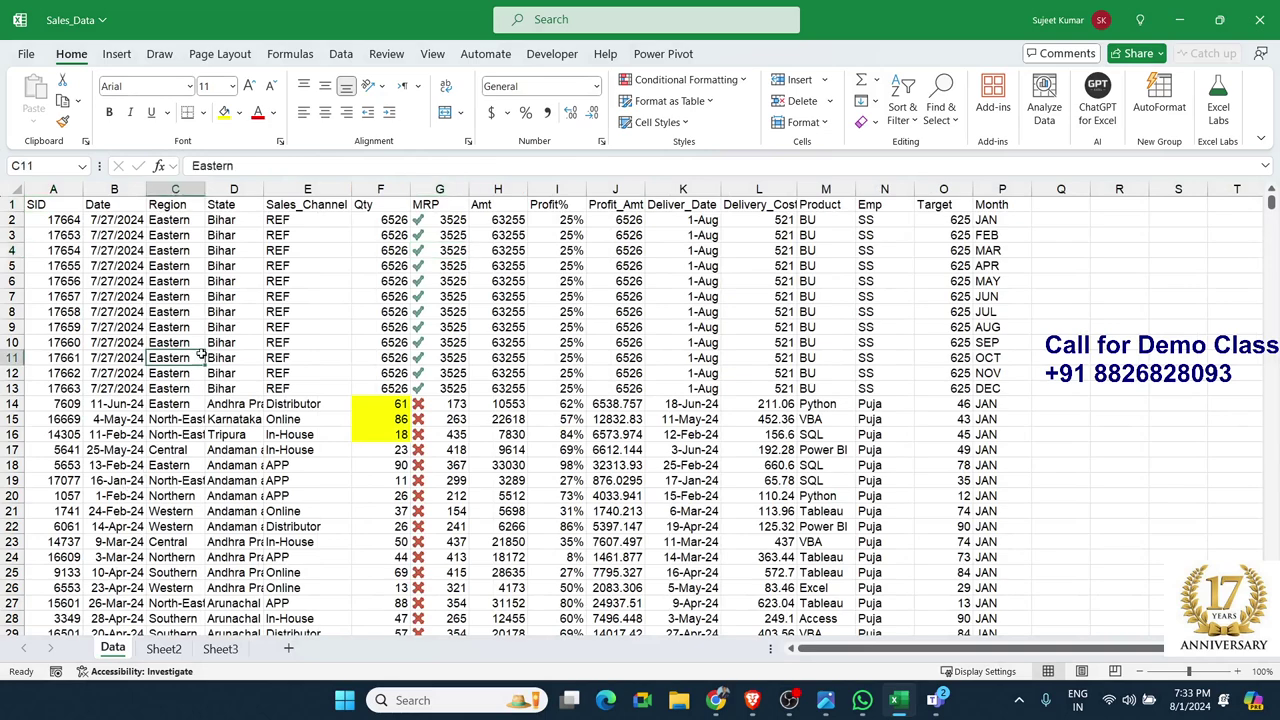
pyautogui.hotkey('ctrl', 'pagedown')
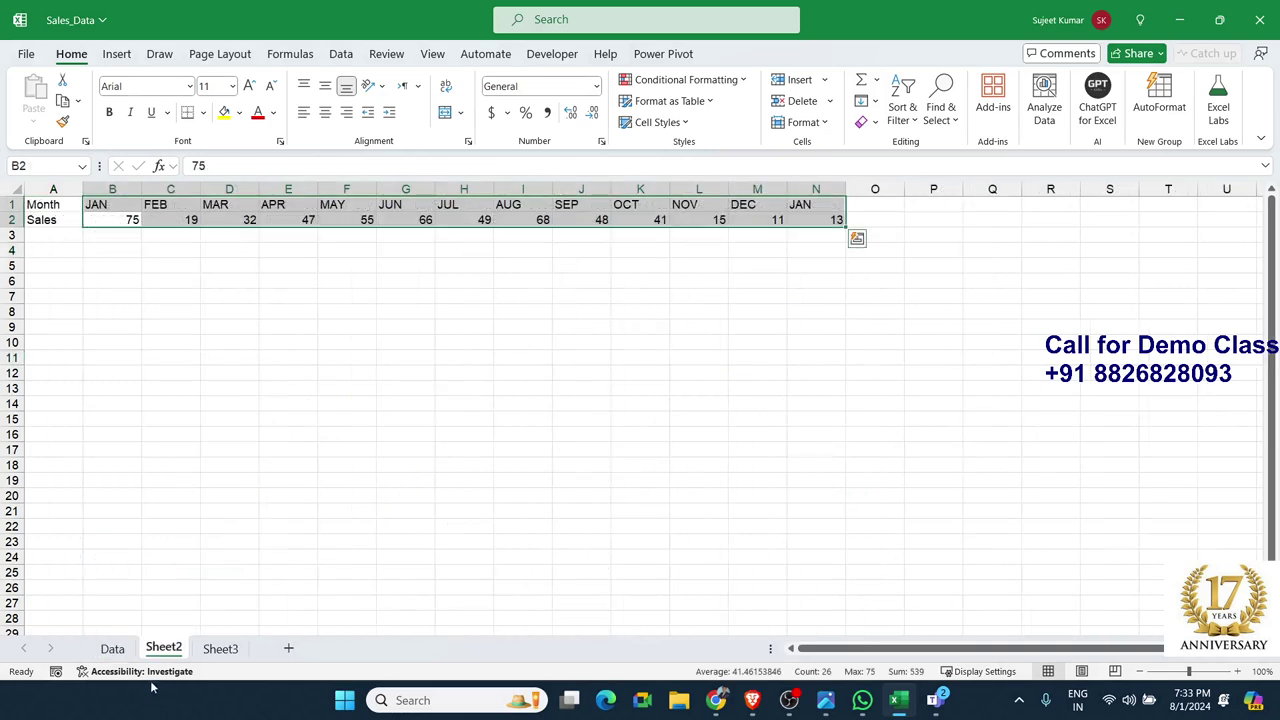
pyautogui.click(120, 652)
pyautogui.click(62, 208)
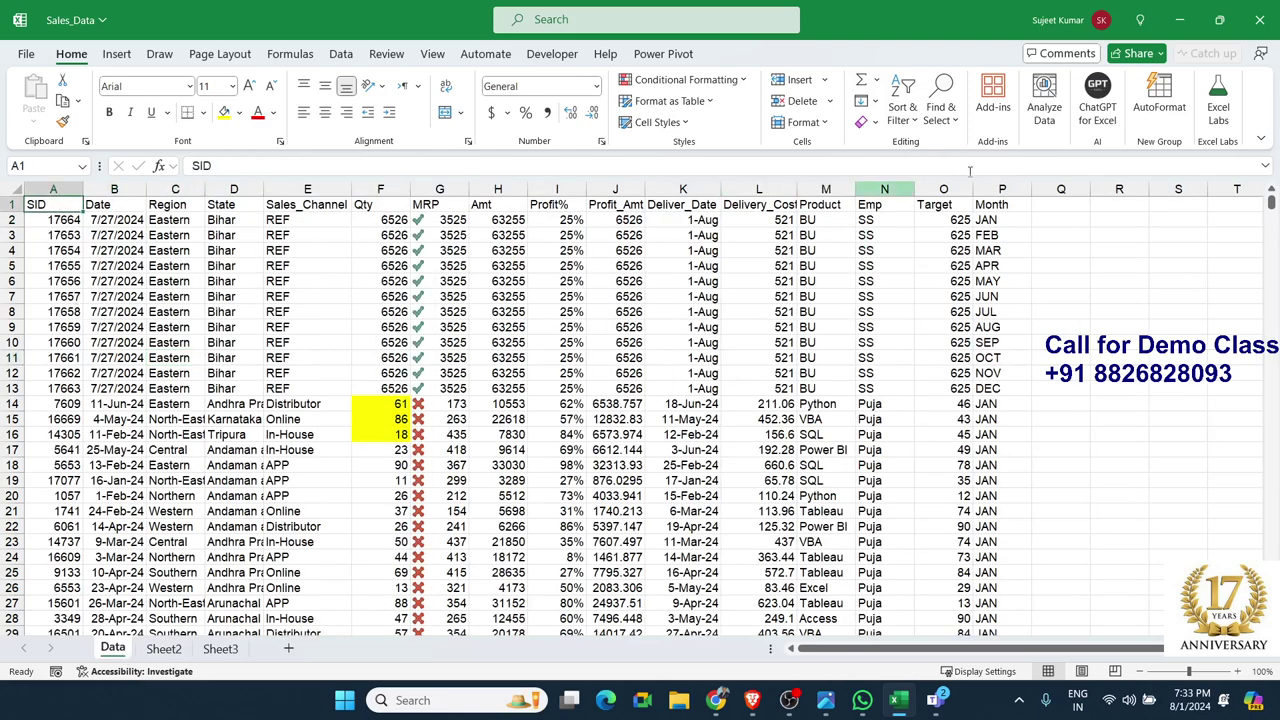
pyautogui.click(953, 120)
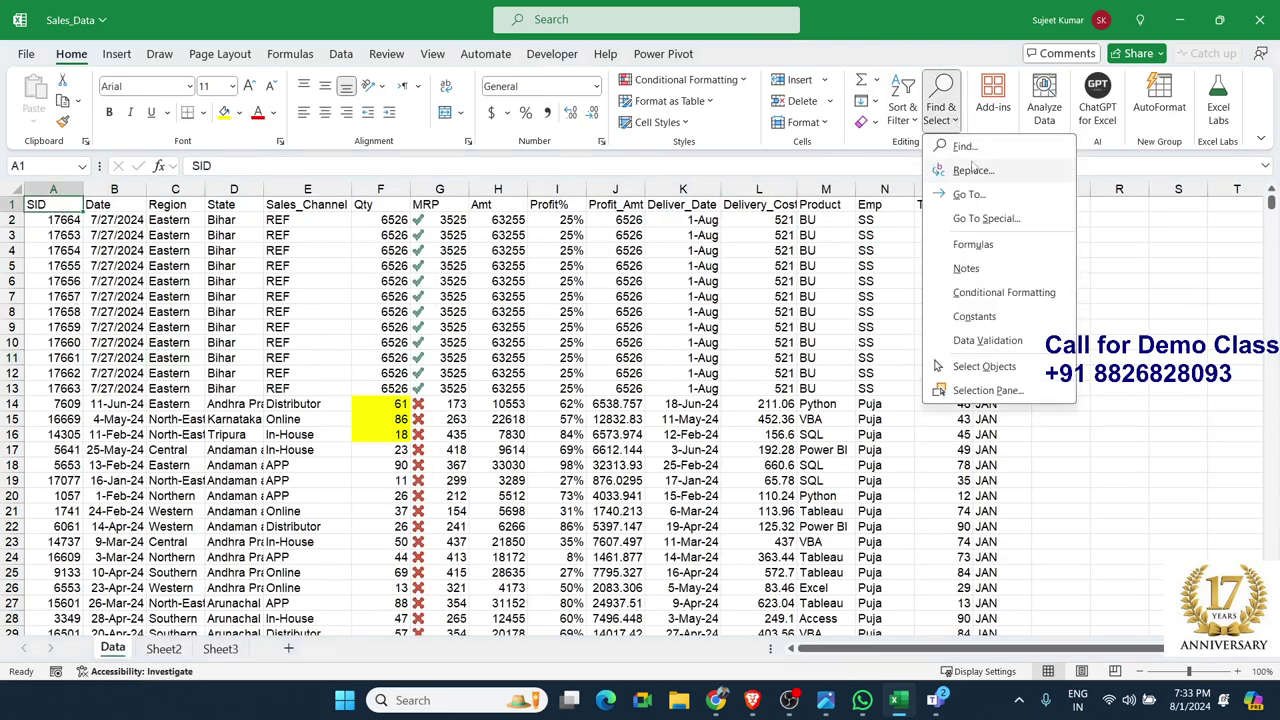
pyautogui.click(915, 120)
pyautogui.click(936, 148)
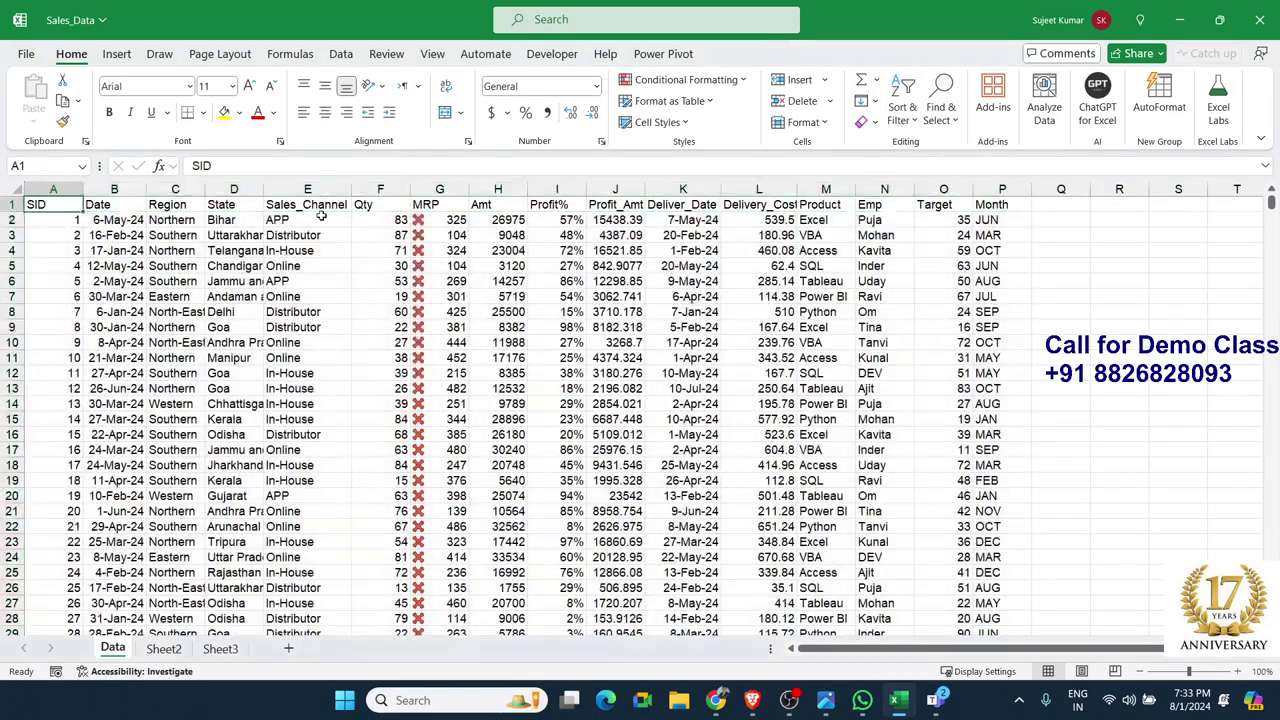
pyautogui.moveTo(59, 204); pyautogui.dragTo(963, 572)
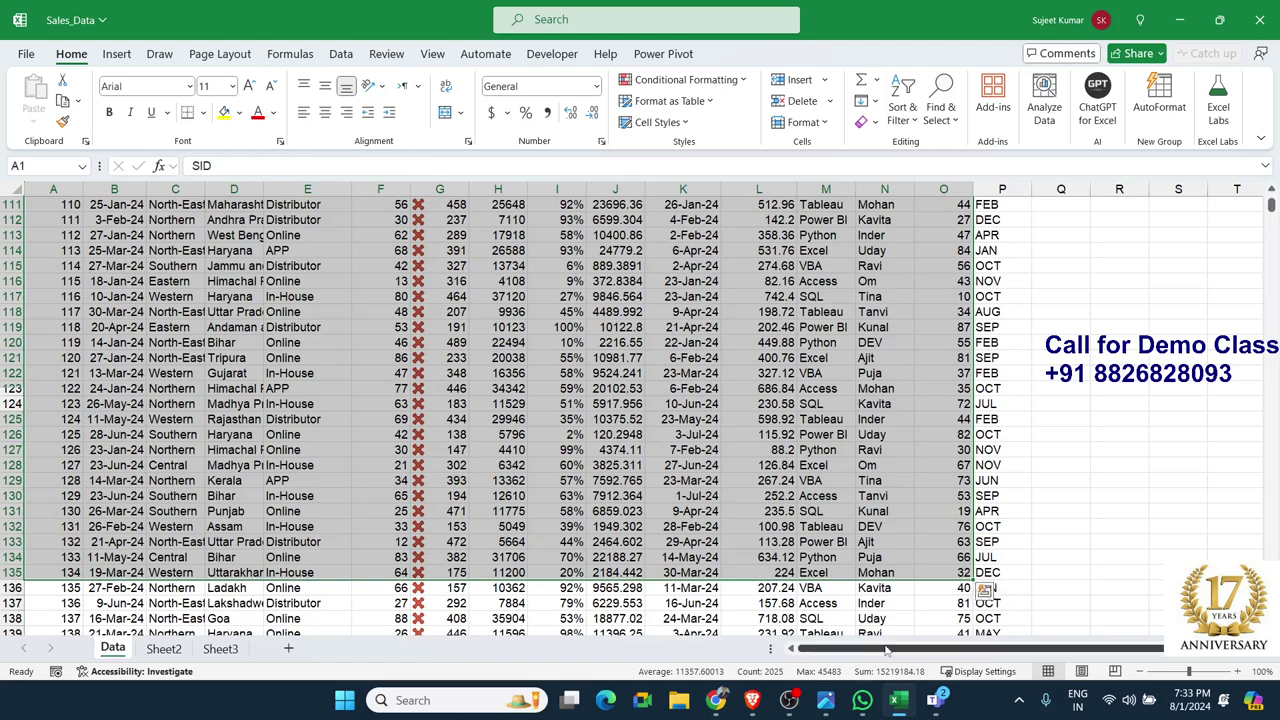
pyautogui.hotkey('ctrl', 'q')
# Paste the copied records into Sheet3 at A1 with Keep Source Column Widths
pyautogui.hotkey('ctrl', 'c')
pyautogui.click(164, 648)
pyautogui.click(221, 648)
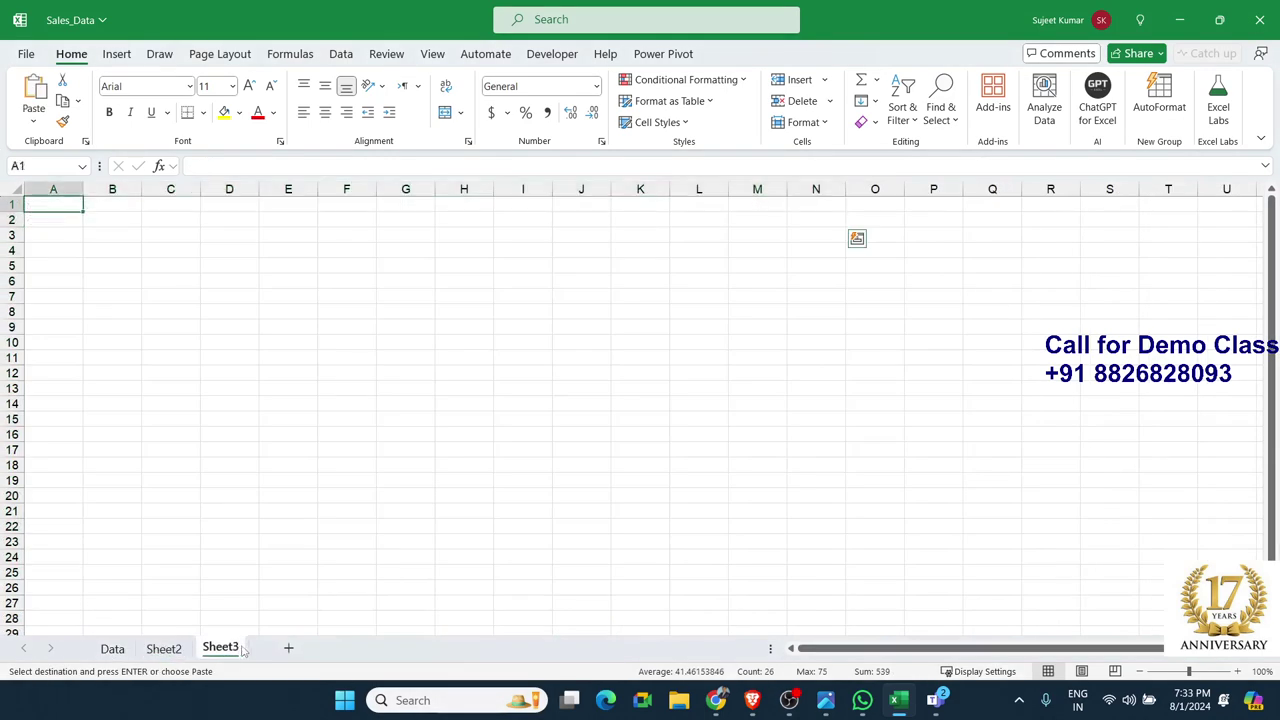
pyautogui.hotkey('ctrl', 'v')
pyautogui.click(305, 352)
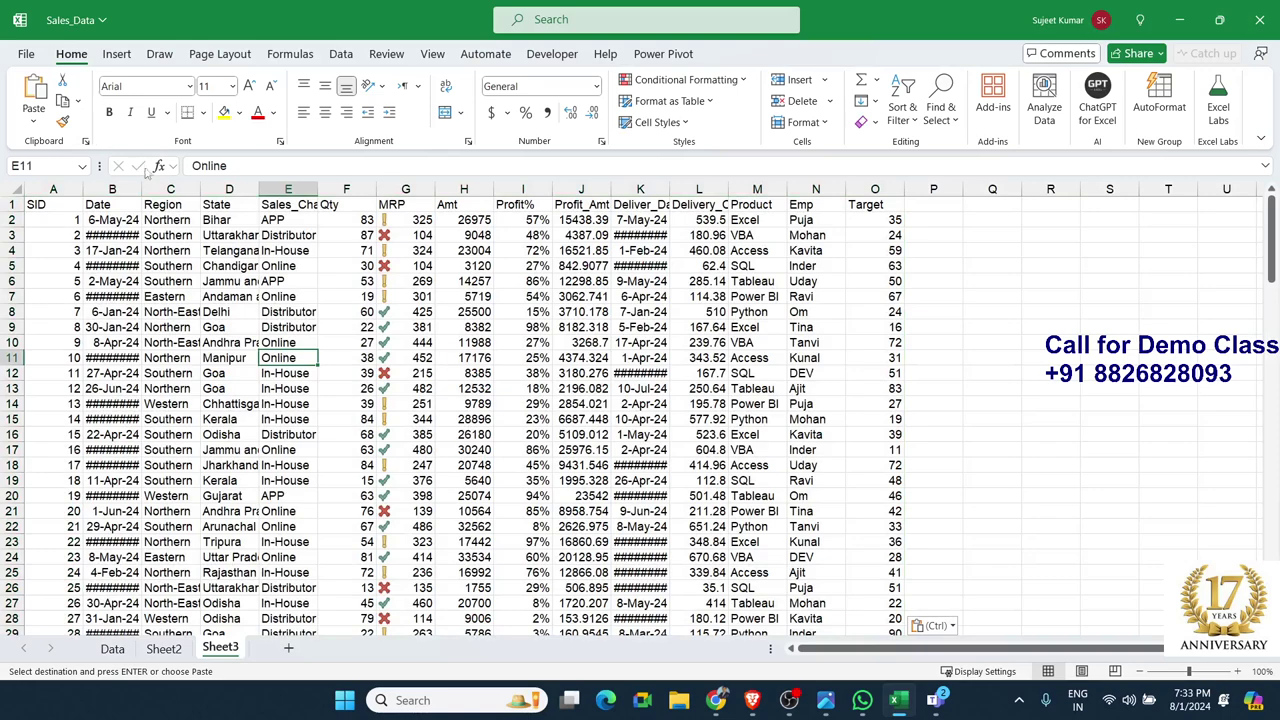
pyautogui.press('ctrl')
pyautogui.press('w')
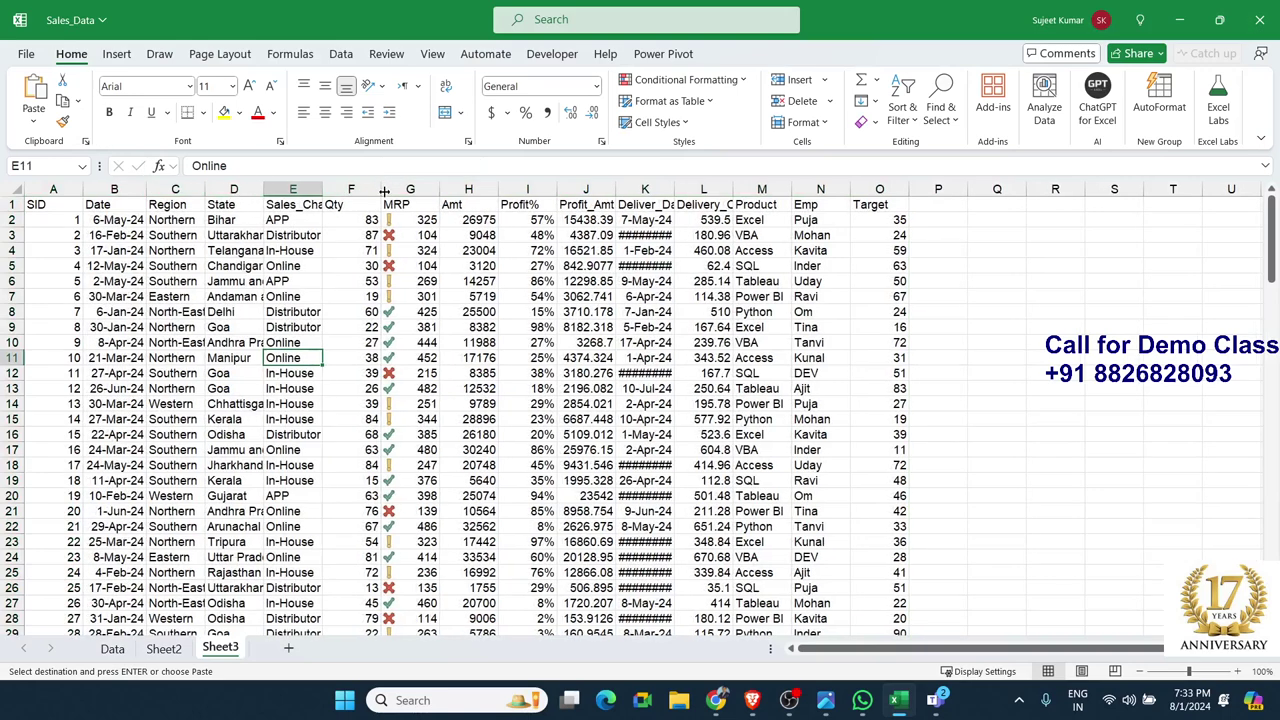
pyautogui.click(77, 233)
pyautogui.click(54, 251)
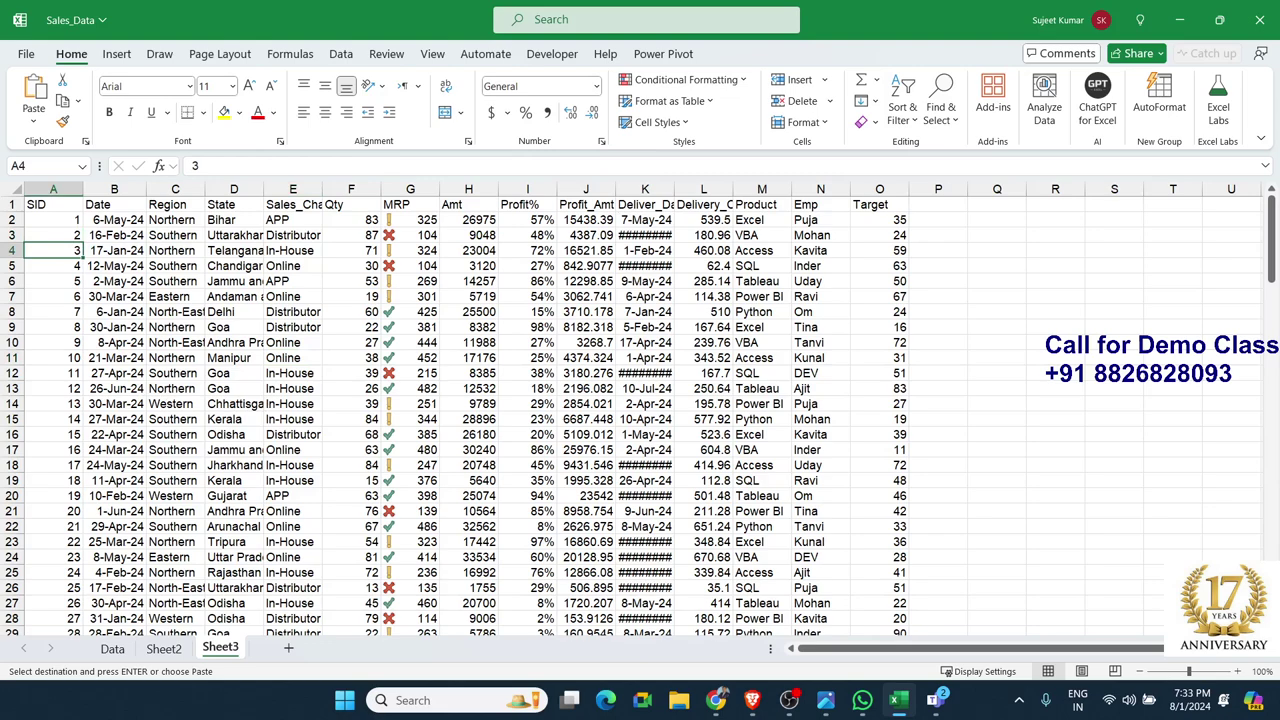
pyautogui.click(716, 700)
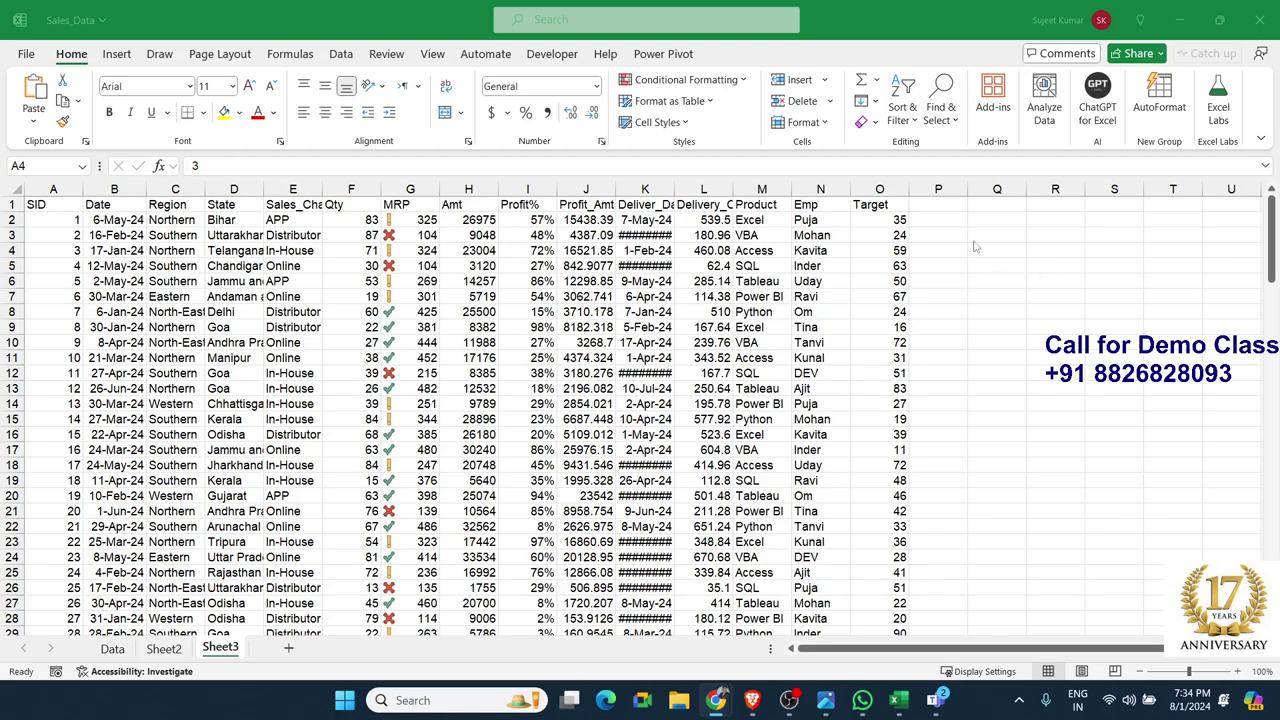
pyautogui.click(62, 237)
pyautogui.click(62, 237)
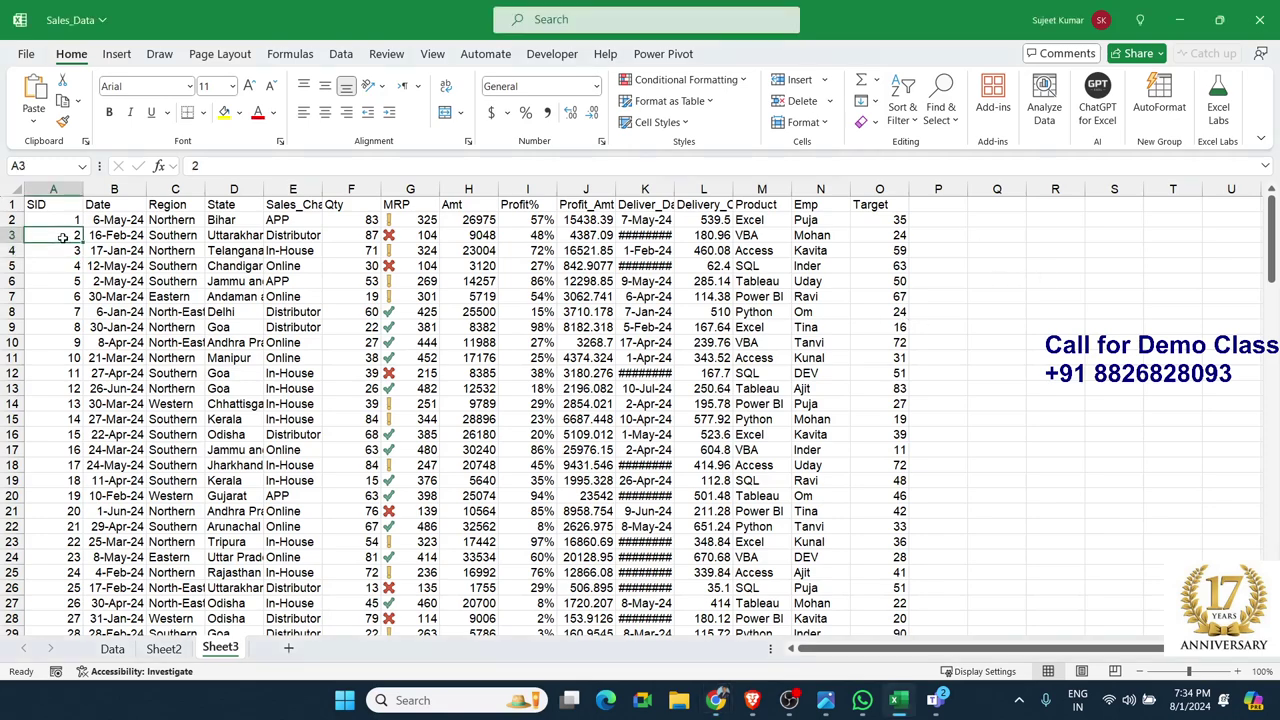
pyautogui.hotkey('shift', 'space')
pyautogui.hotkey('ctrl', 'shift', '+')
pyautogui.press('Down')
pyautogui.press('Down')
pyautogui.hotkey('shift', 'space')
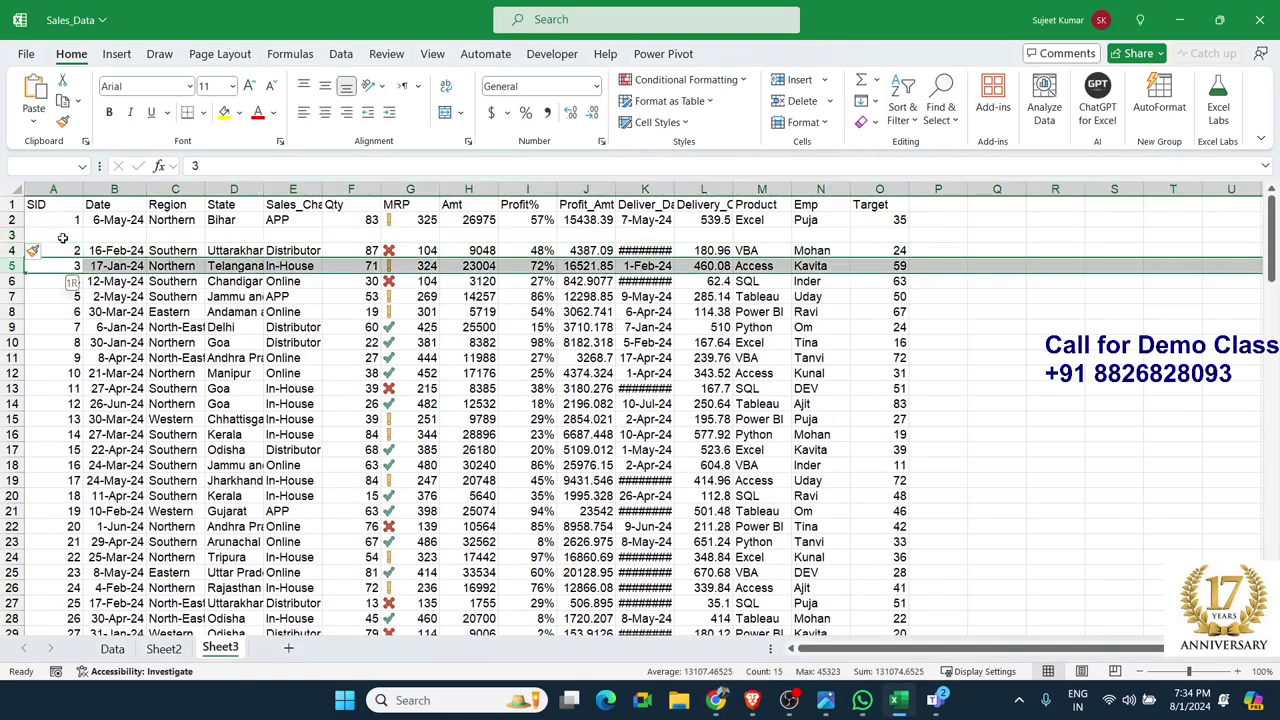
pyautogui.hotkey('ctrl', 'shift', '+')
pyautogui.press('Down')
pyautogui.press('Down')
pyautogui.hotkey('shift', 'space')
pyautogui.hotkey('ctrl', 'shift', '+')
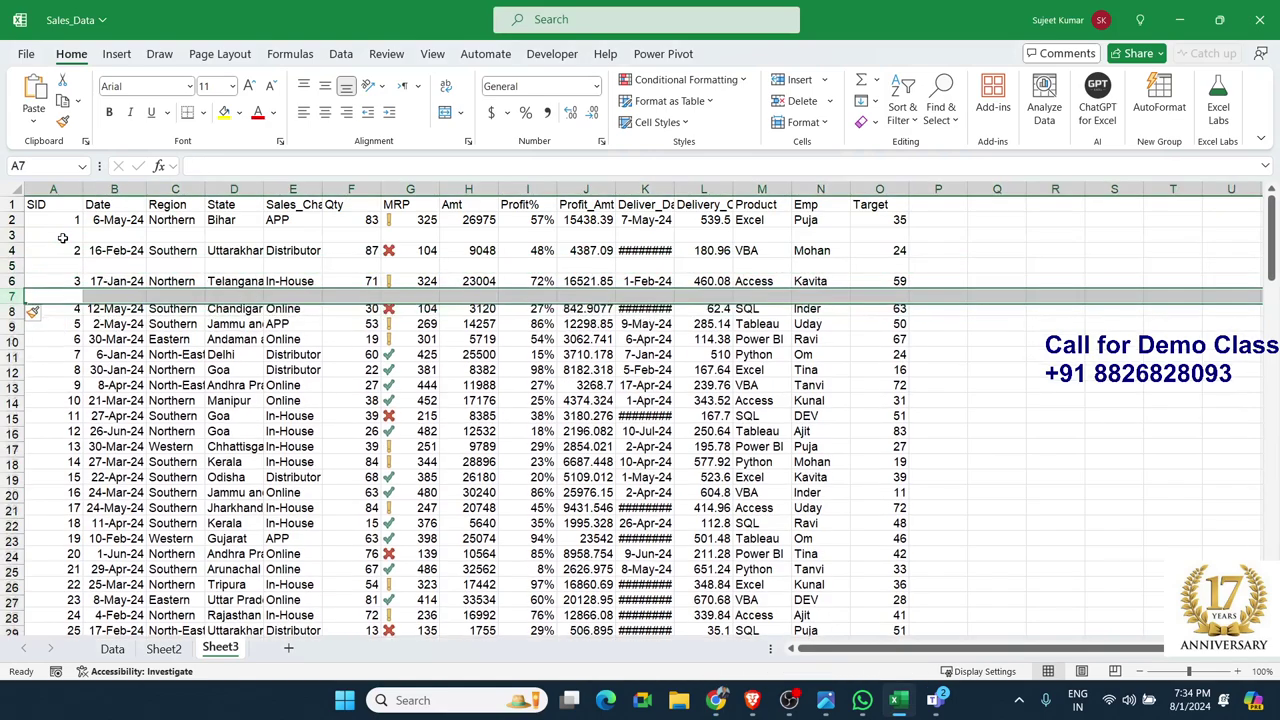
pyautogui.hotkey('ctrl', '-')
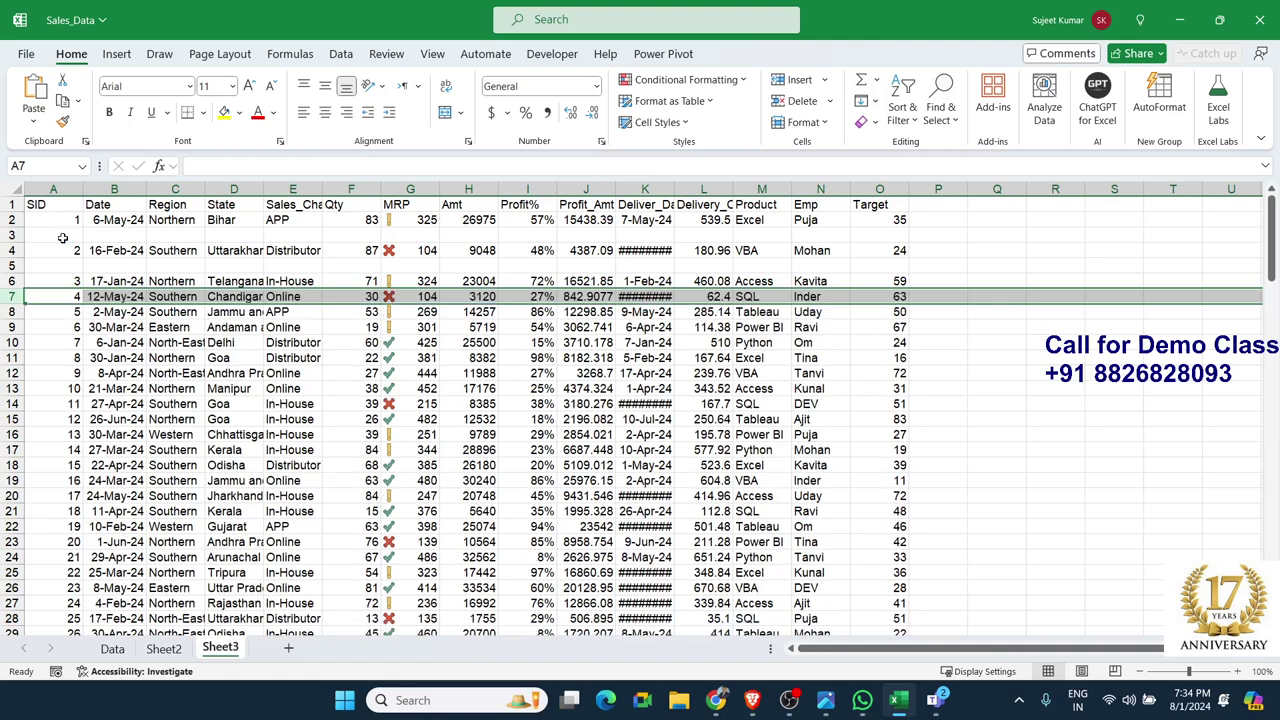
pyautogui.press('Up')
pyautogui.press('Up')
pyautogui.hotkey('shift', 'space')
pyautogui.hotkey('ctrl', '-')
pyautogui.press('Up')
pyautogui.press('Up')
pyautogui.hotkey('shift', 'space')
pyautogui.hotkey('ctrl', '-')
pyautogui.press('Up')
pyautogui.press('Up')
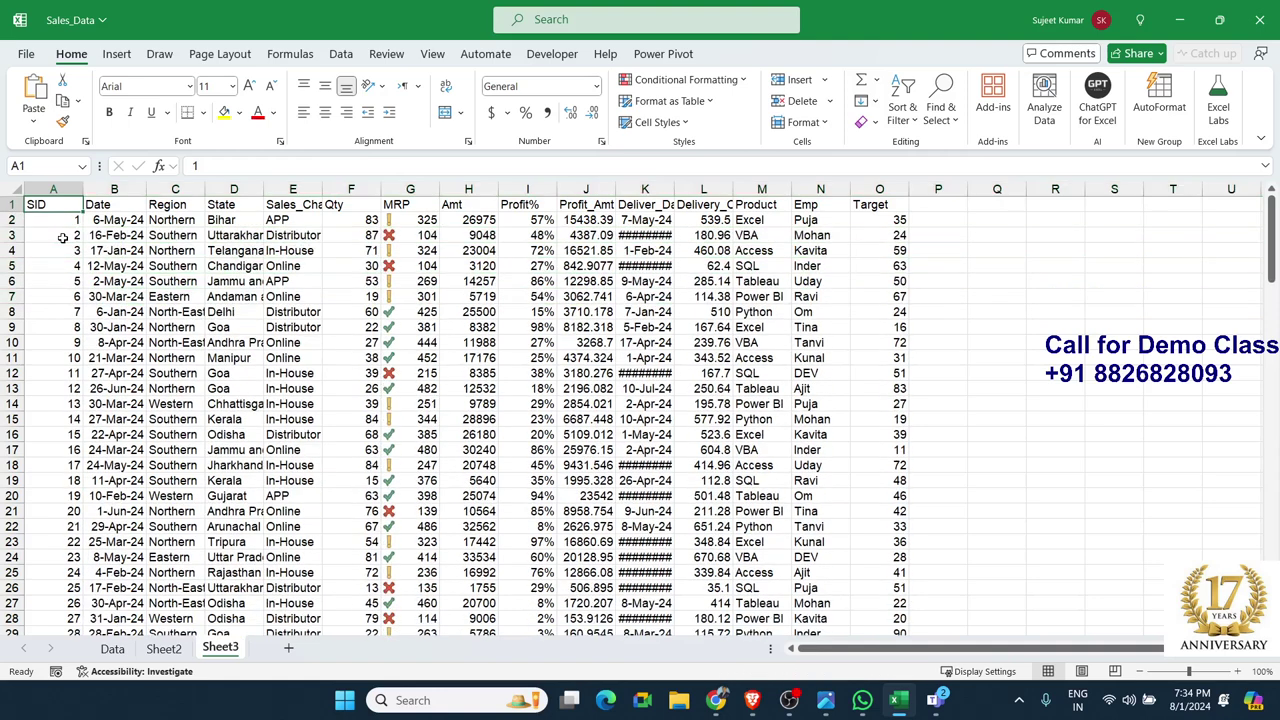
pyautogui.hotkey('ctrl', 'Right')
pyautogui.press('Right')
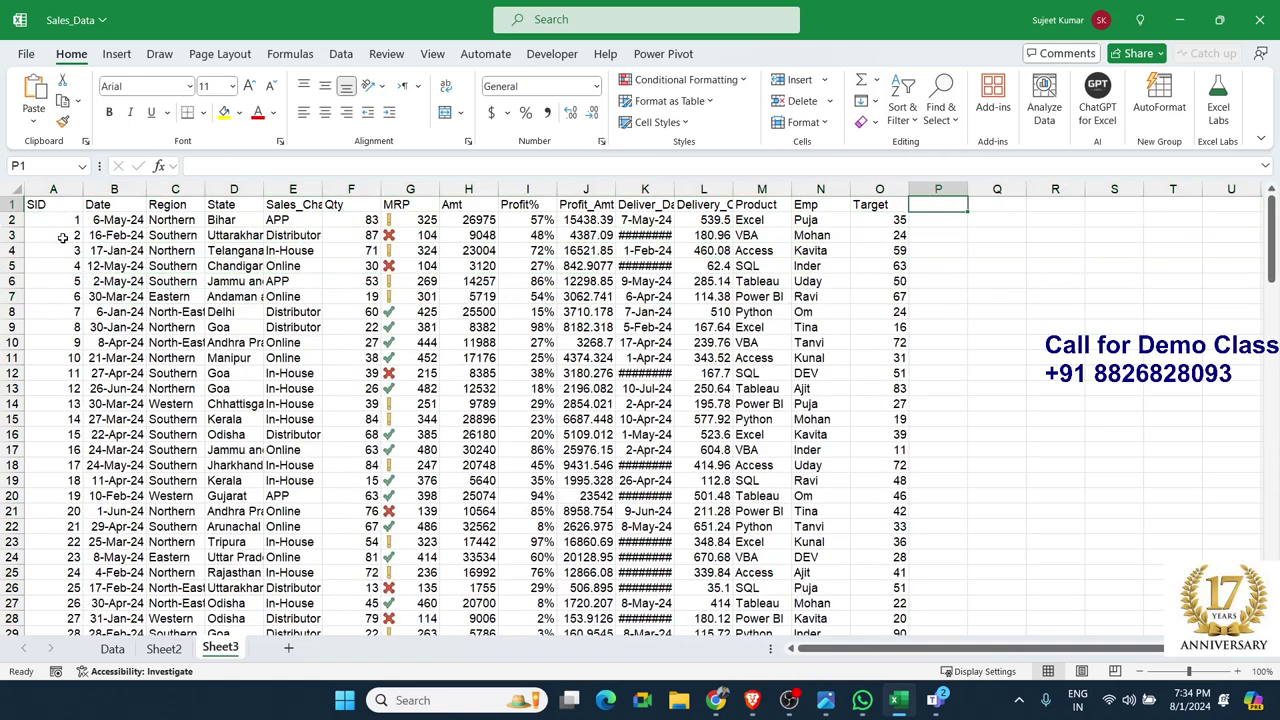
# Add an Sr header in column P and fill serial numbers 1–134 down to row 135
pyautogui.write('Sr')
pyautogui.press('Return')
pyautogui.write('1')
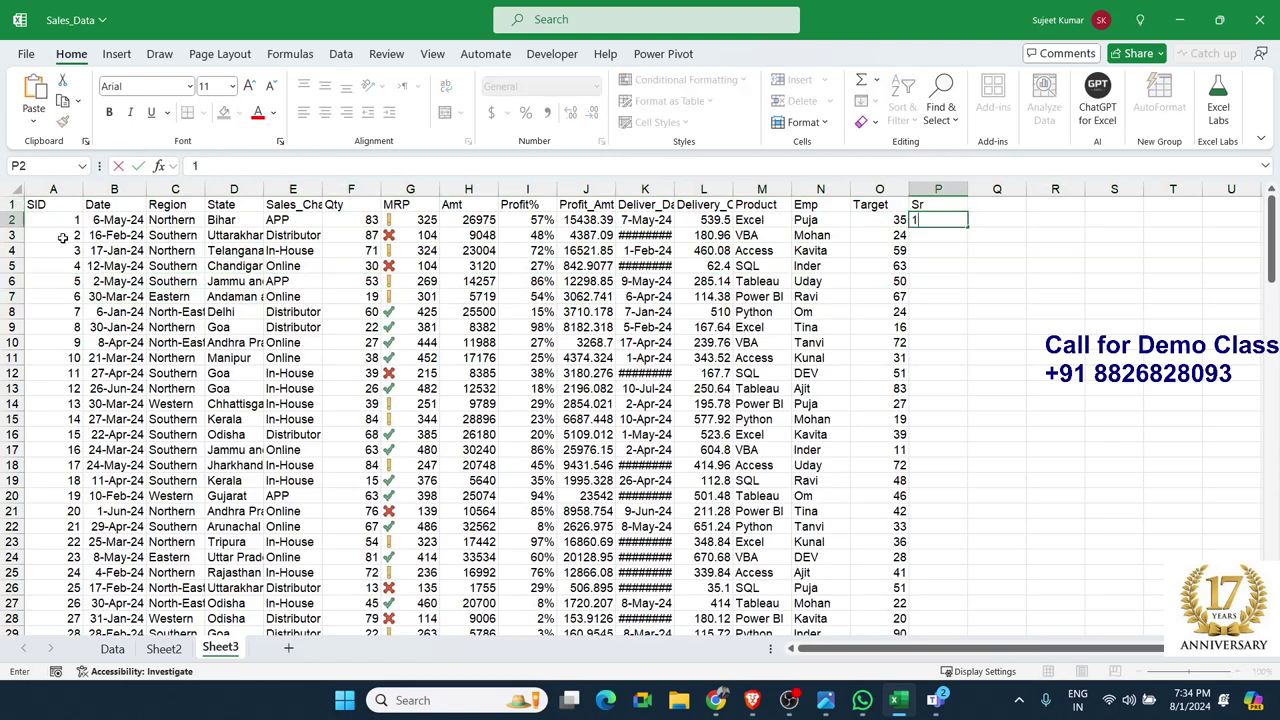
pyautogui.press('Return')
pyautogui.write('2')
pyautogui.press('Return')
pyautogui.press('Up')
pyautogui.press('Up')
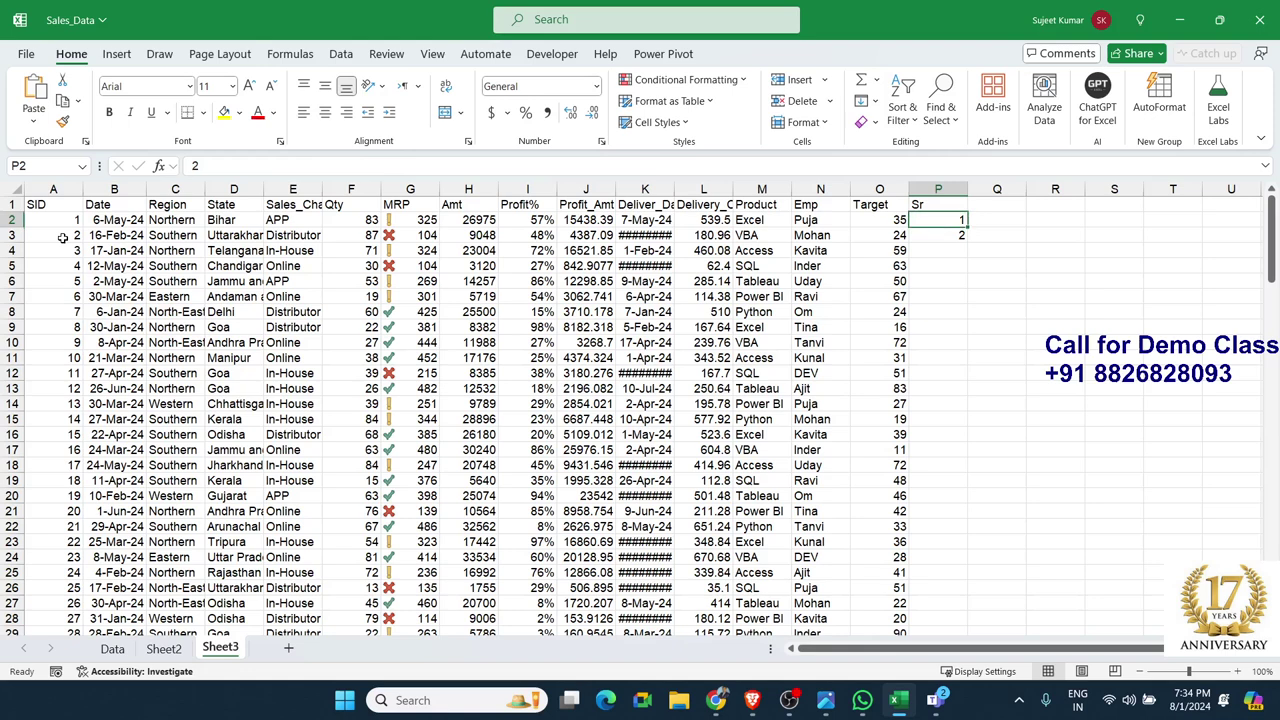
pyautogui.hotkey('shift', 'Down')
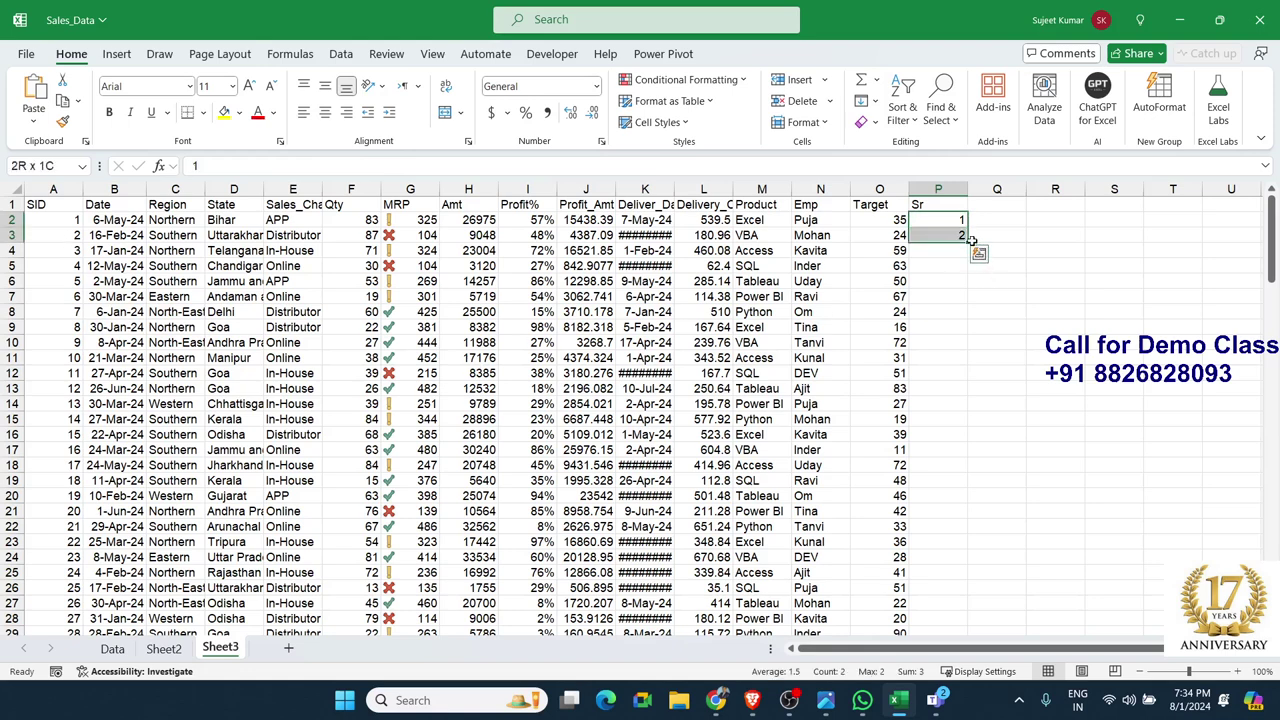
pyautogui.click(978, 238)
pyautogui.moveTo(950, 220); pyautogui.dragTo(958, 235)
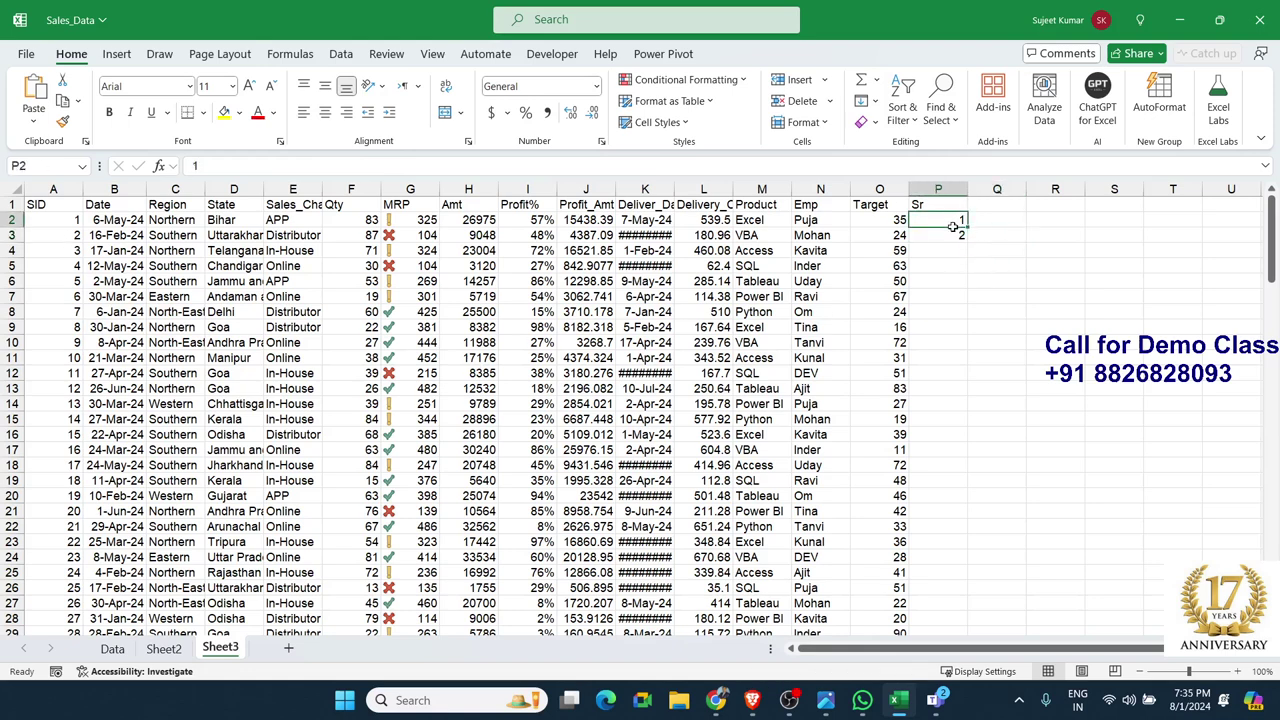
pyautogui.doubleClick(968, 240)
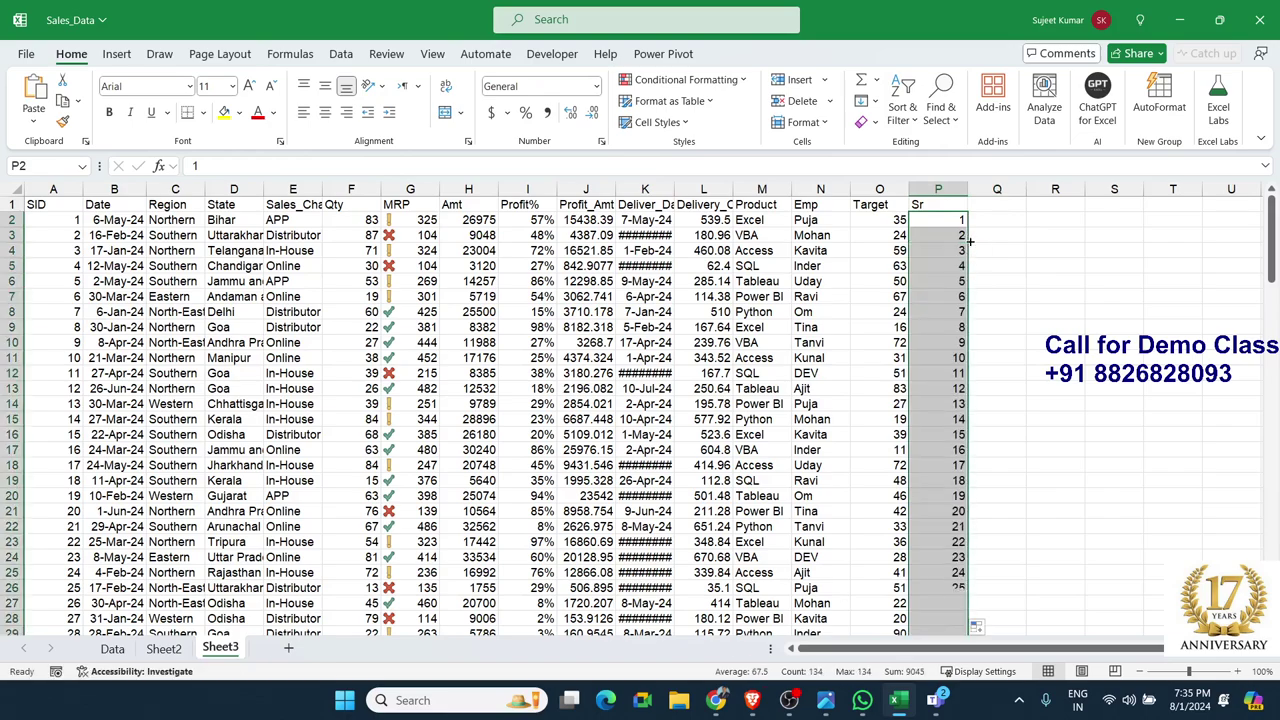
pyautogui.hotkey('ctrl', 'c')
# Paste a second 1–134 serial run below the records and select A1:P269
pyautogui.hotkey('ctrl', 'Down')
pyautogui.press('Down')
pyautogui.press('Down')
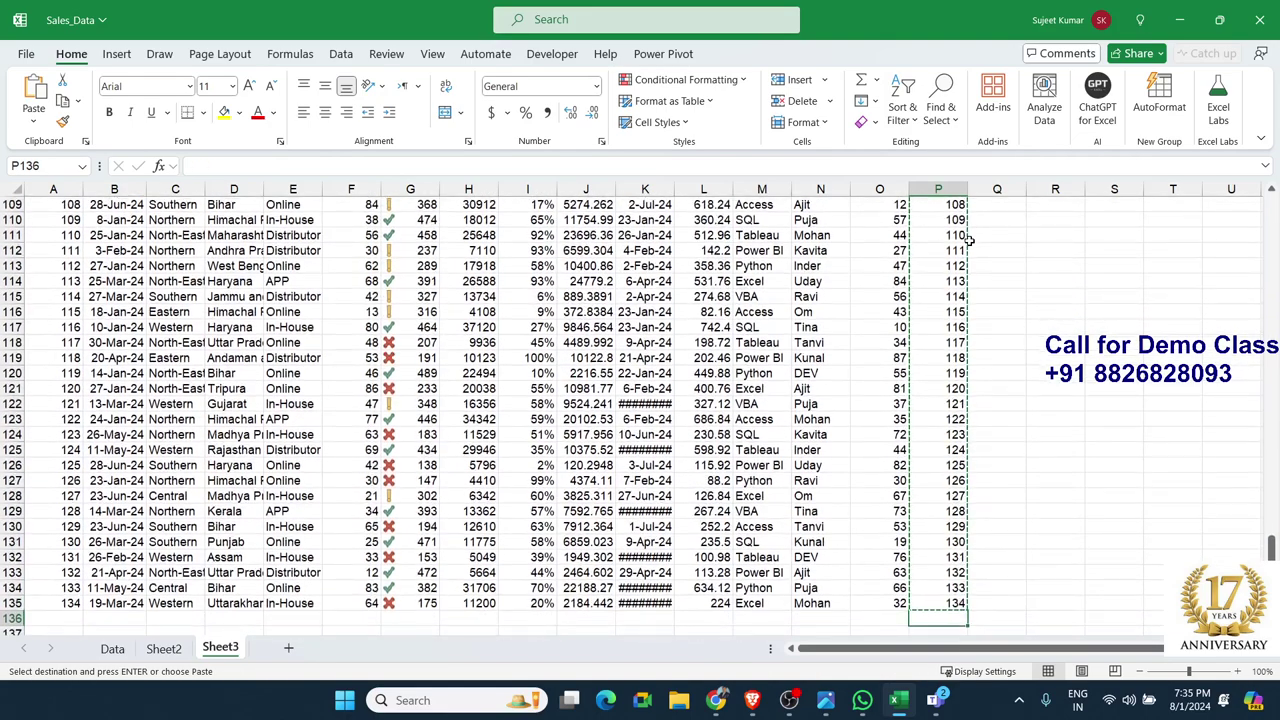
pyautogui.hotkey('ctrl', 'v')
pyautogui.hotkey('ctrl', 'Down')
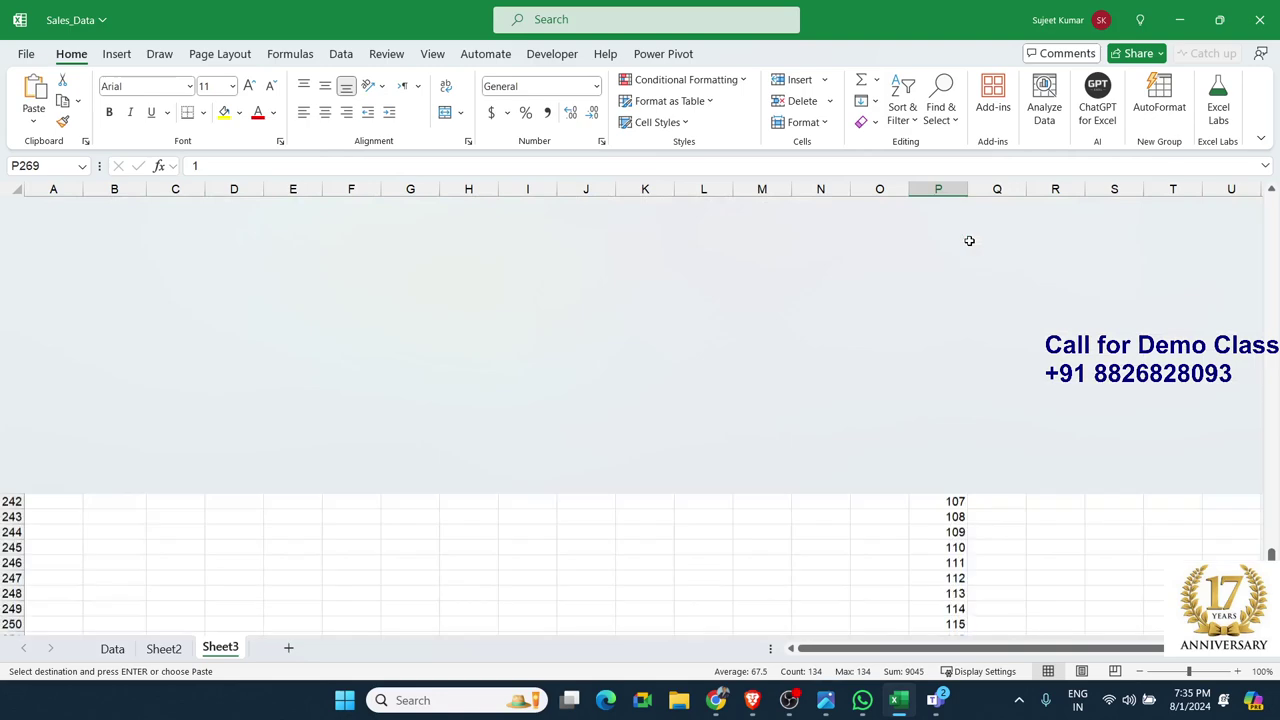
pyautogui.hotkey('ctrl', 'shift', 'Home')
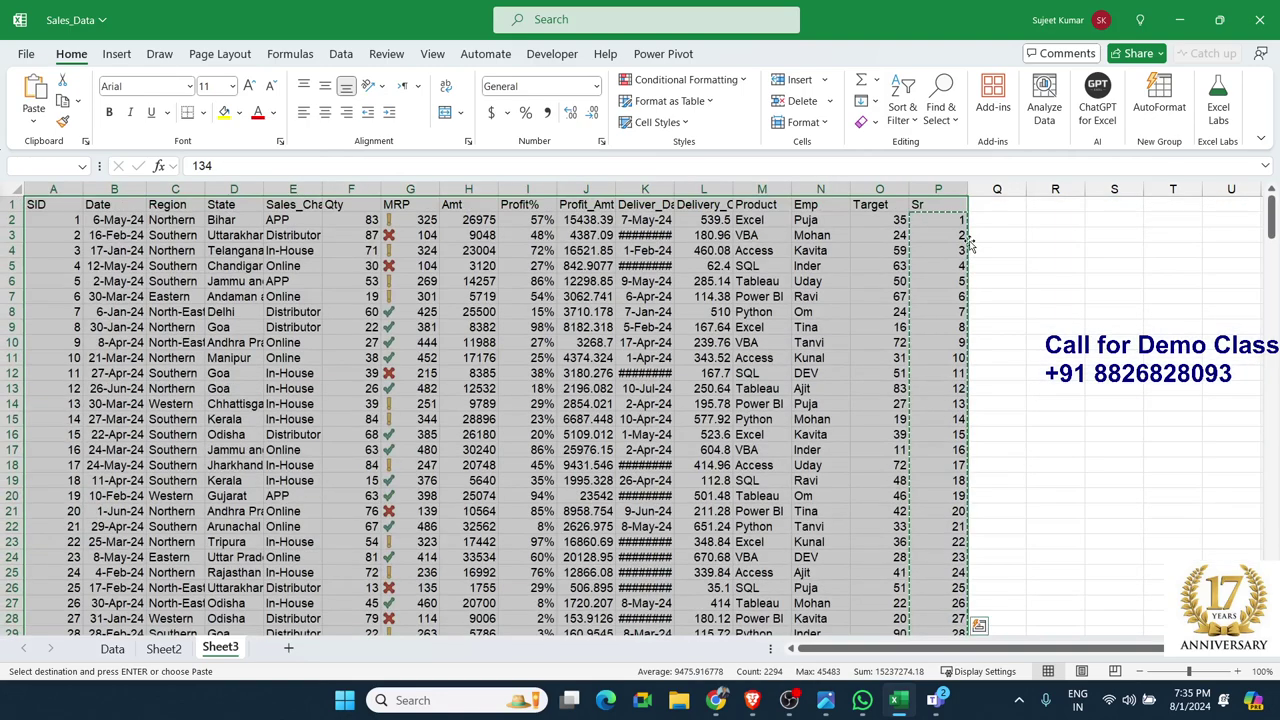
pyautogui.click(957, 230)
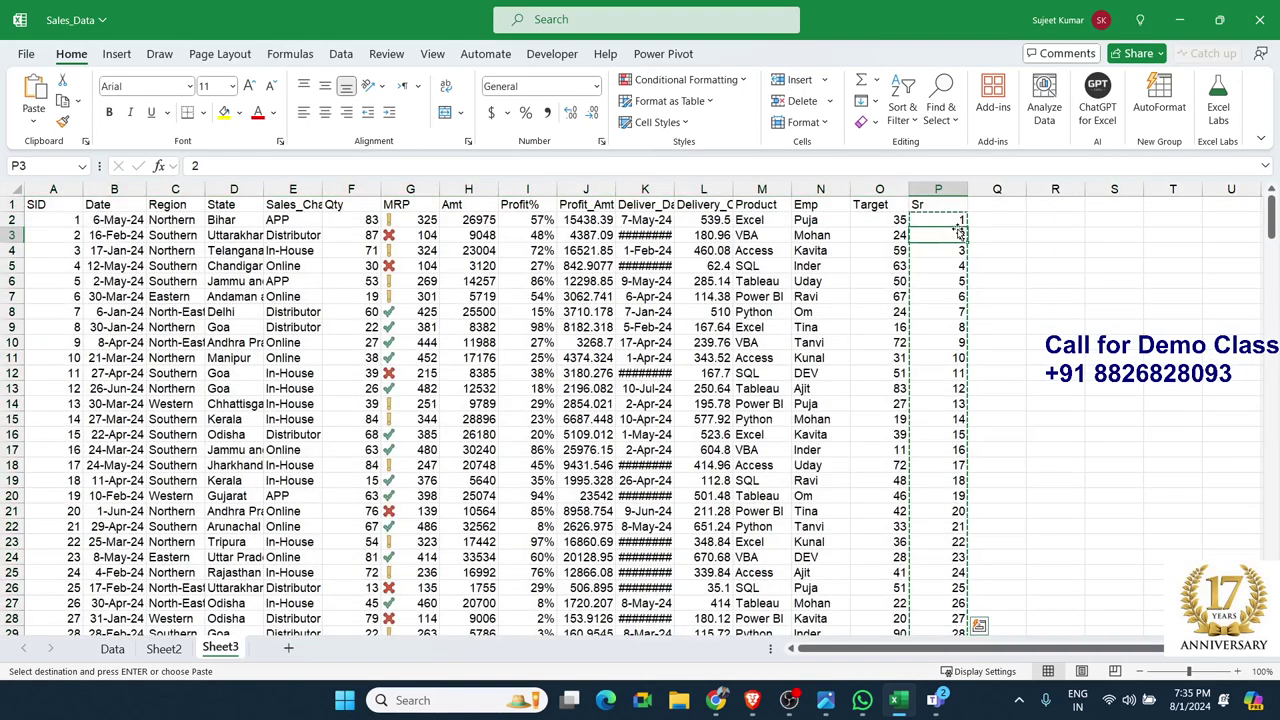
pyautogui.write('`')
pyautogui.press('Escape')
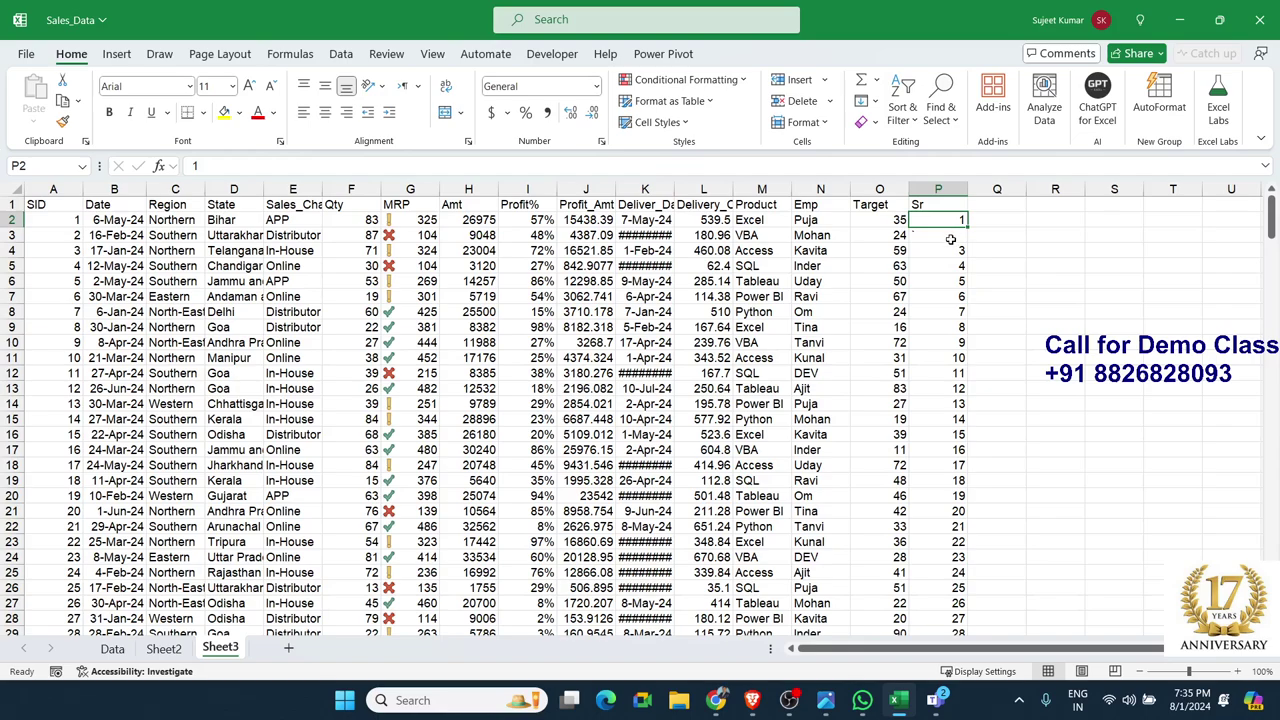
# Move to P136, the first empty Sr cell below the data, for the second serial run
pyautogui.click(903, 280)
pyautogui.hotkey('ctrl', 'Down')
pyautogui.press('Down')
pyautogui.press('Right')
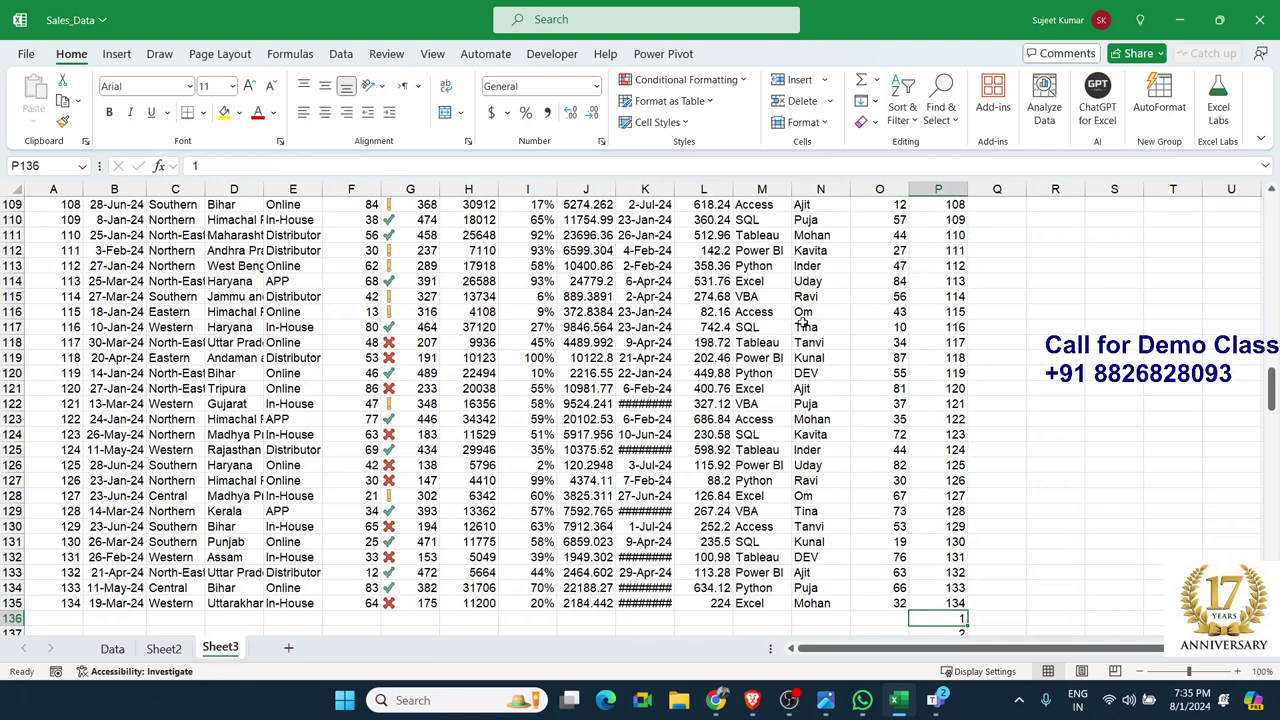
pyautogui.hotkey('alt', 'Tab')
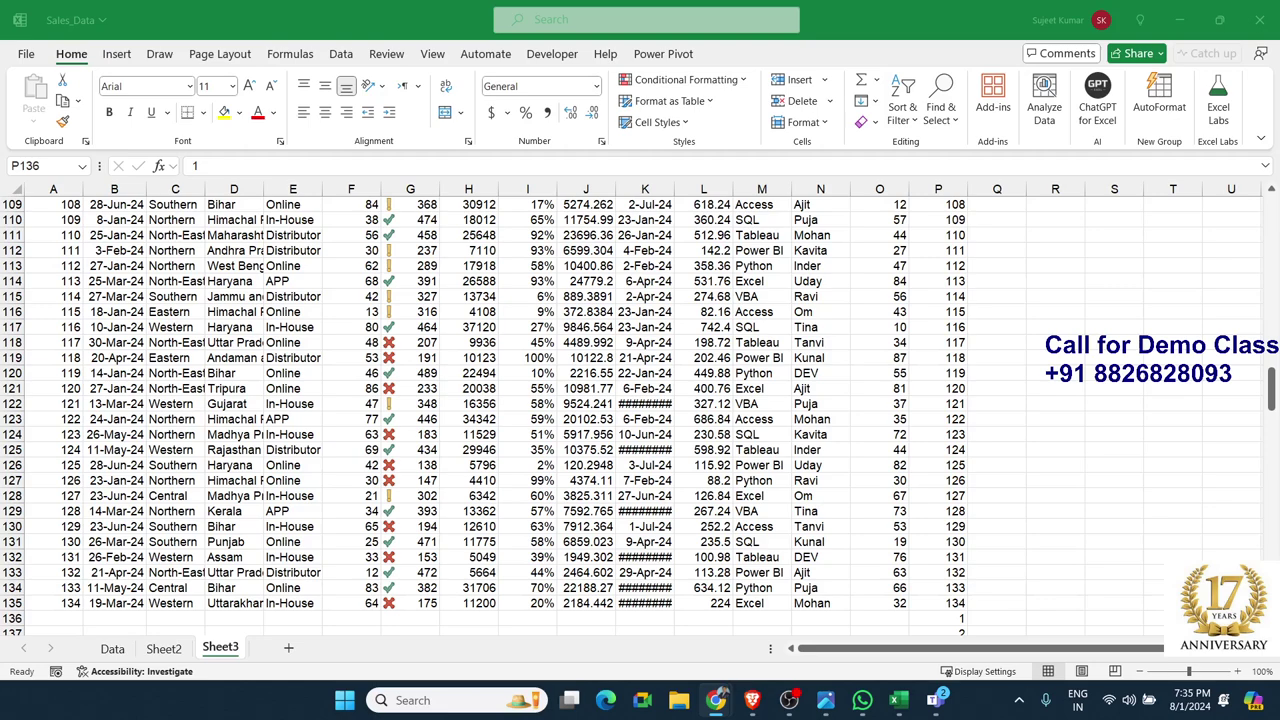
pyautogui.click(958, 617)
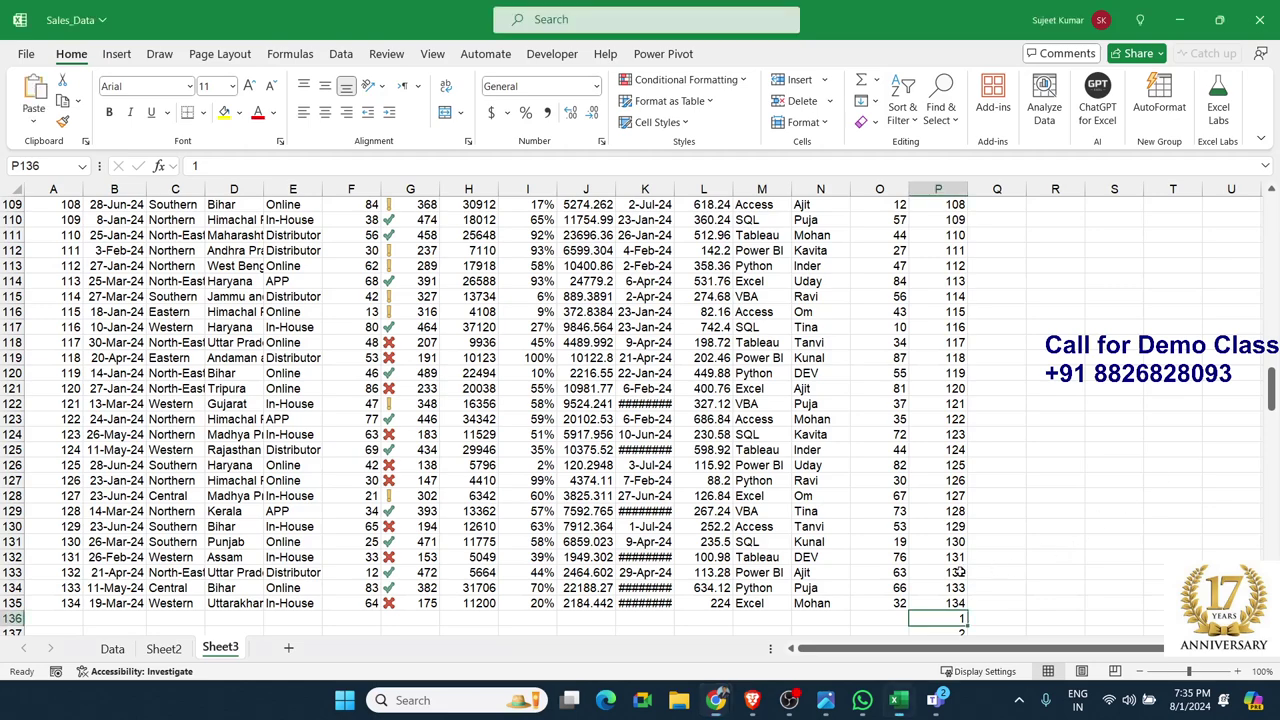
pyautogui.click(716, 700)
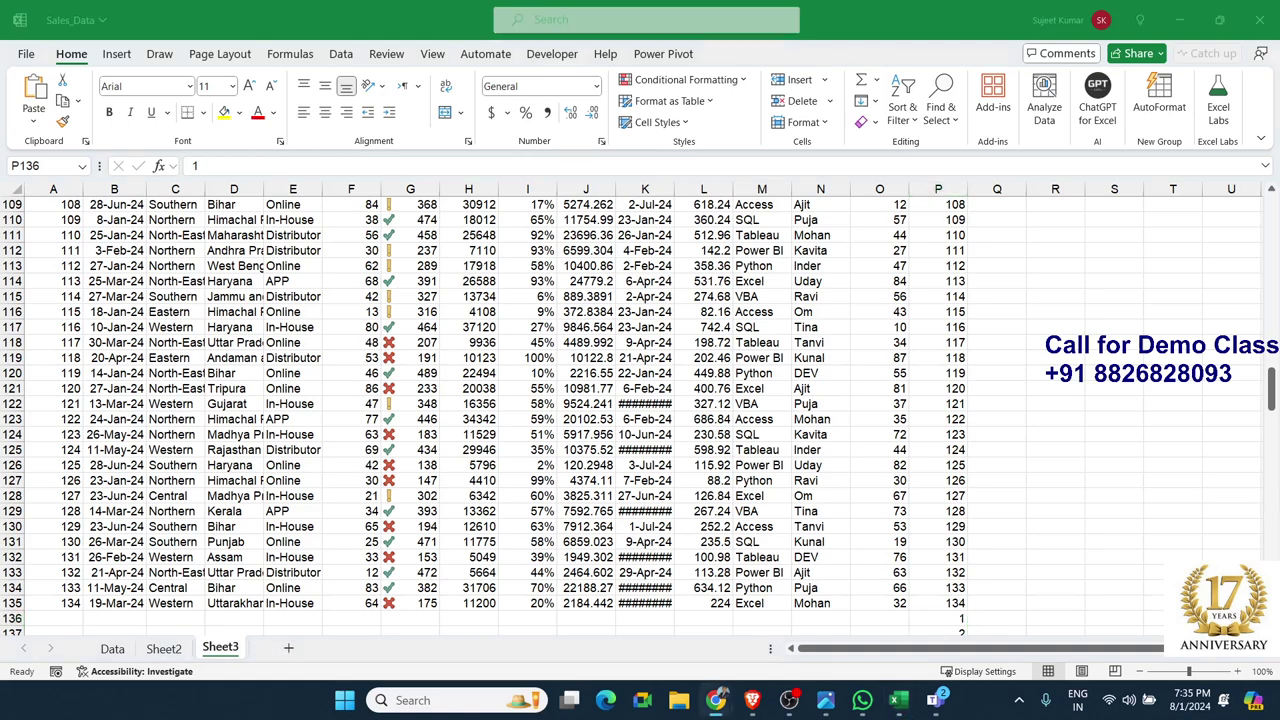
pyautogui.click(970, 482)
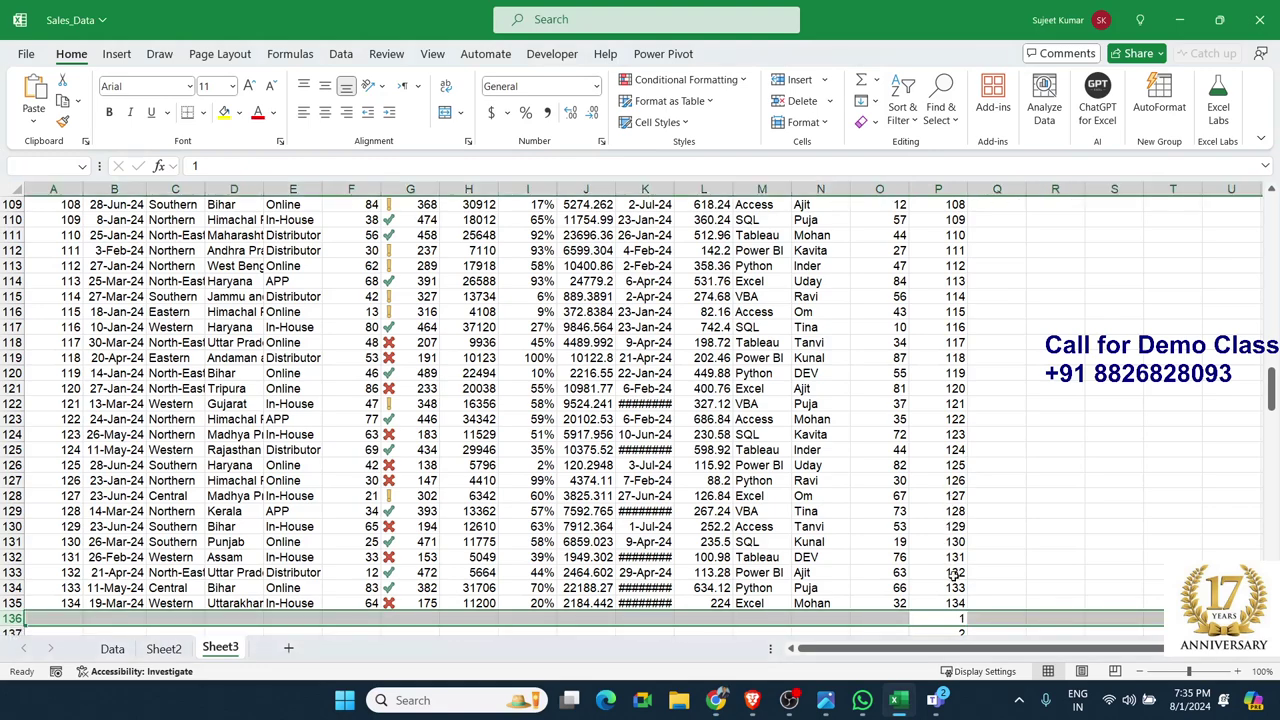
# Select the whole table from column A through Sr, down to row 269
pyautogui.hotkey('ctrl', 'Up')
pyautogui.press('Down')
pyautogui.press('Down')
pyautogui.hotkey('shift', 'space')
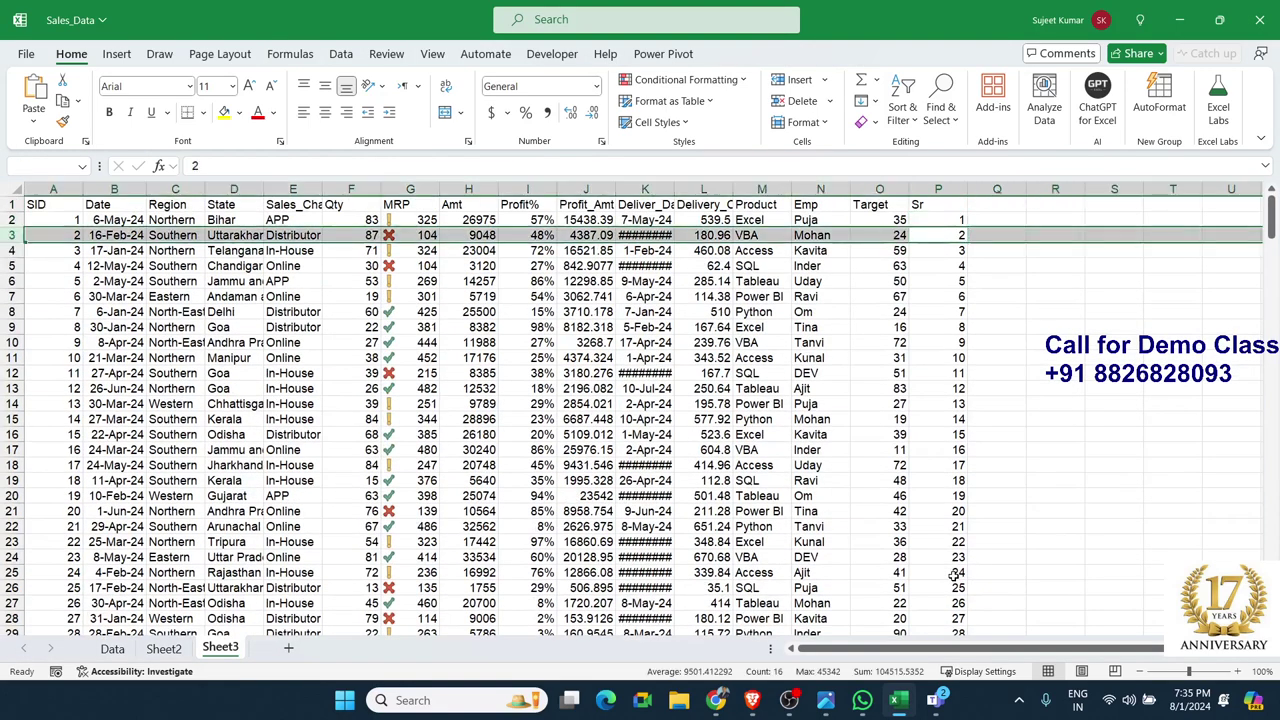
pyautogui.press('Up')
pyautogui.press('Up')
pyautogui.hotkey('ctrl', 'shift', 'Left')
pyautogui.hotkey('ctrl', 'shift', 'Down')
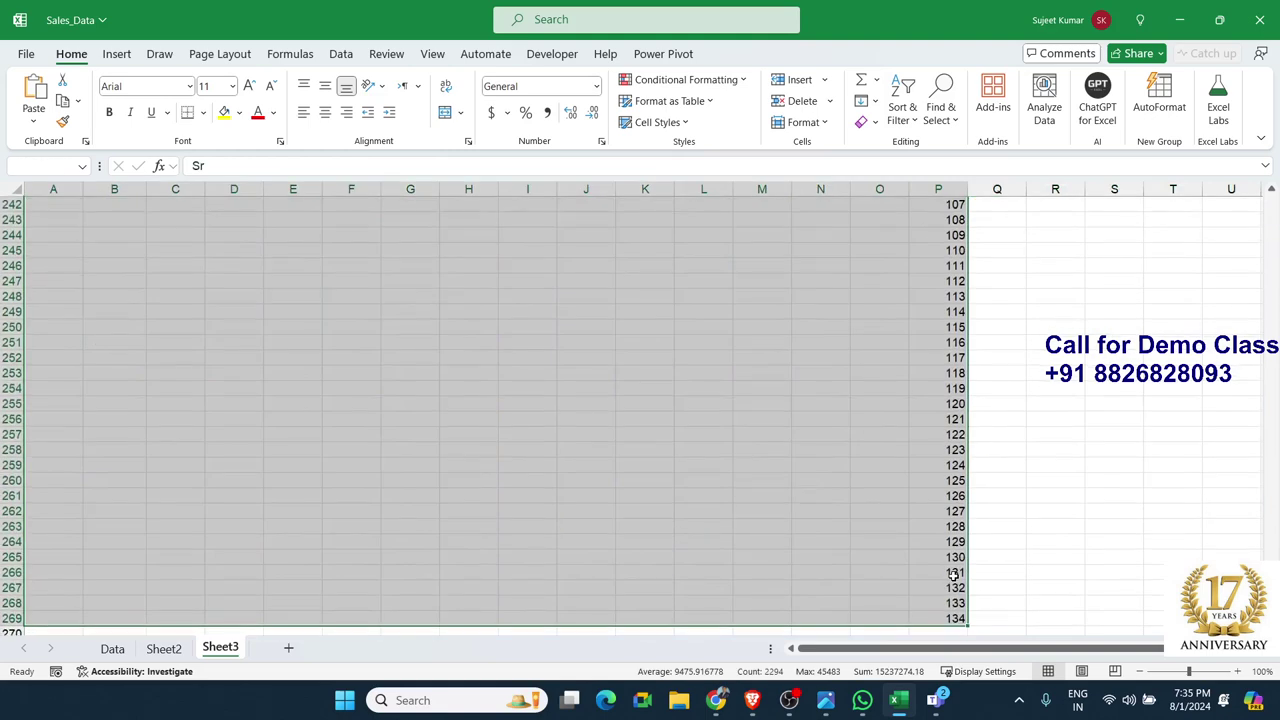
# In Custom Sort, choose Sr as the Sort by column for the A1:P269 table
pyautogui.click(912, 120)
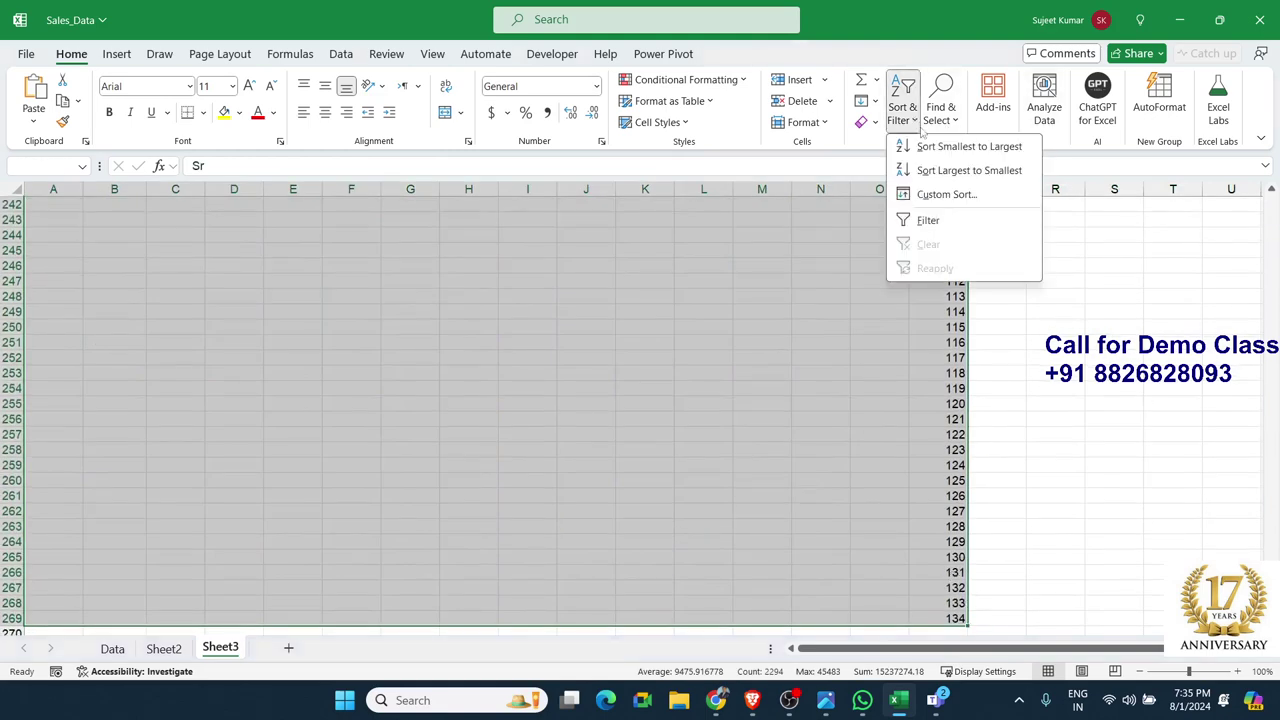
pyautogui.click(940, 194)
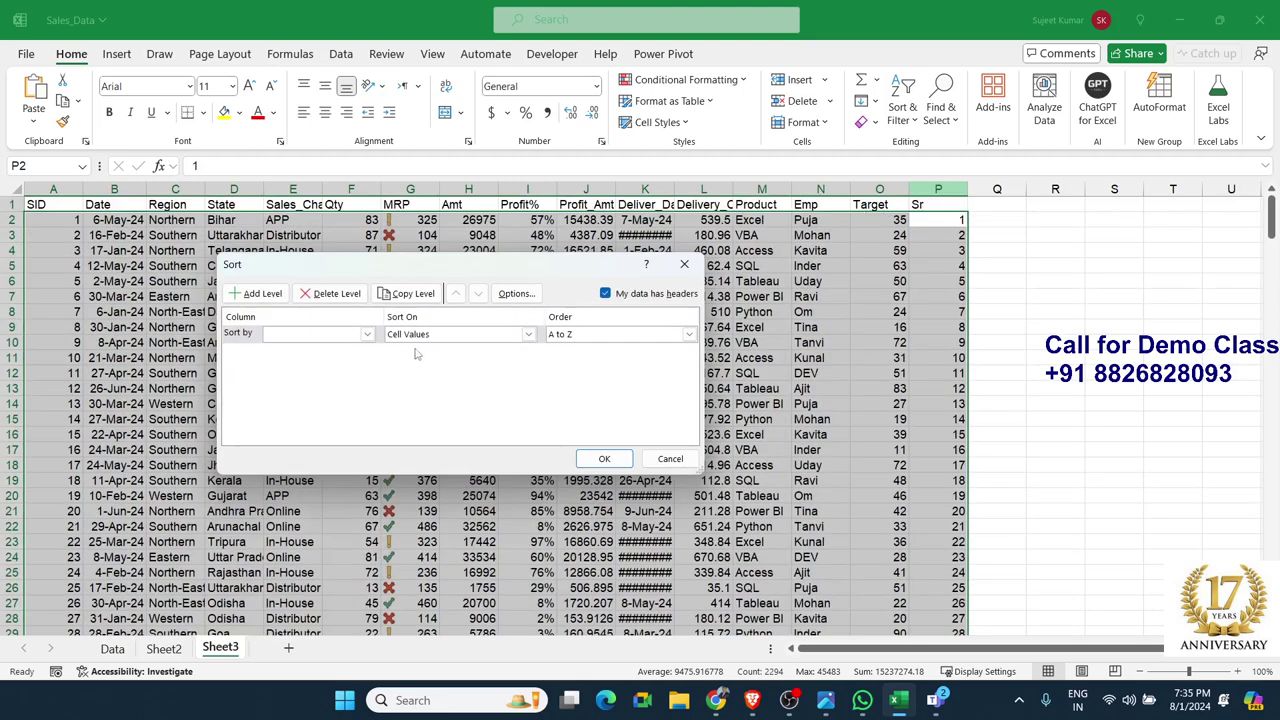
pyautogui.click(315, 336)
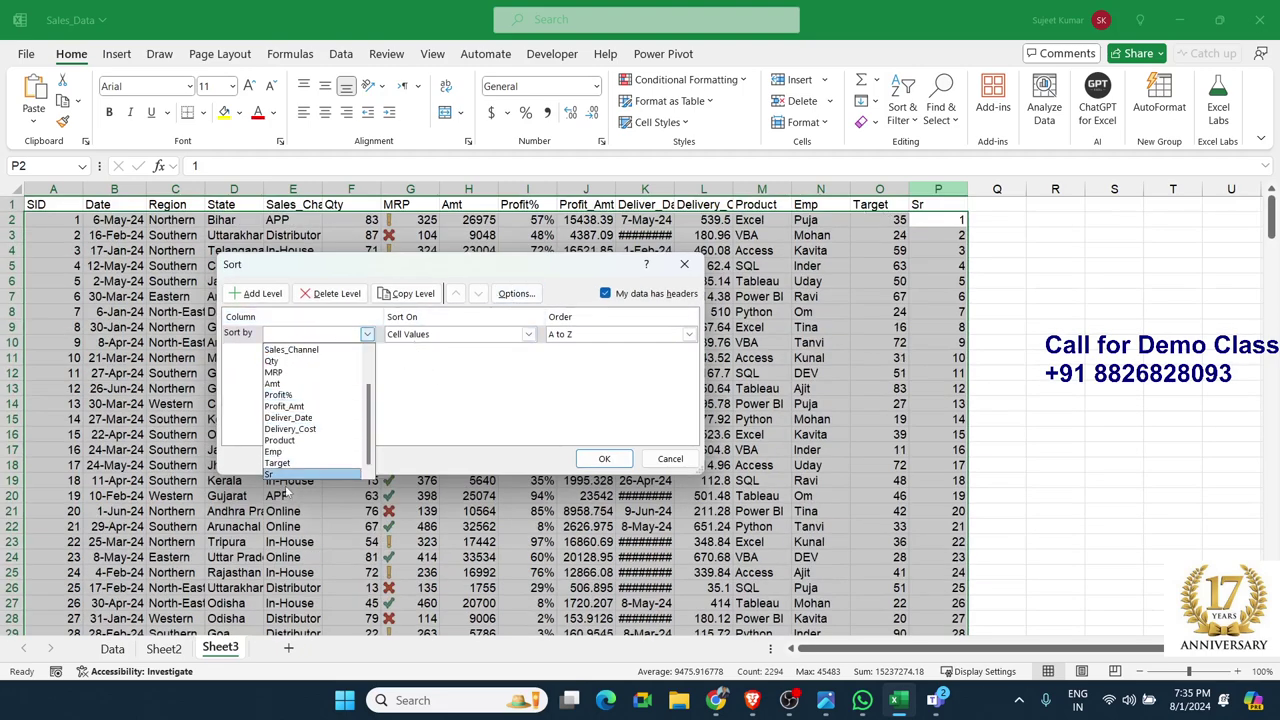
pyautogui.click(290, 474)
pyautogui.click(604, 458)
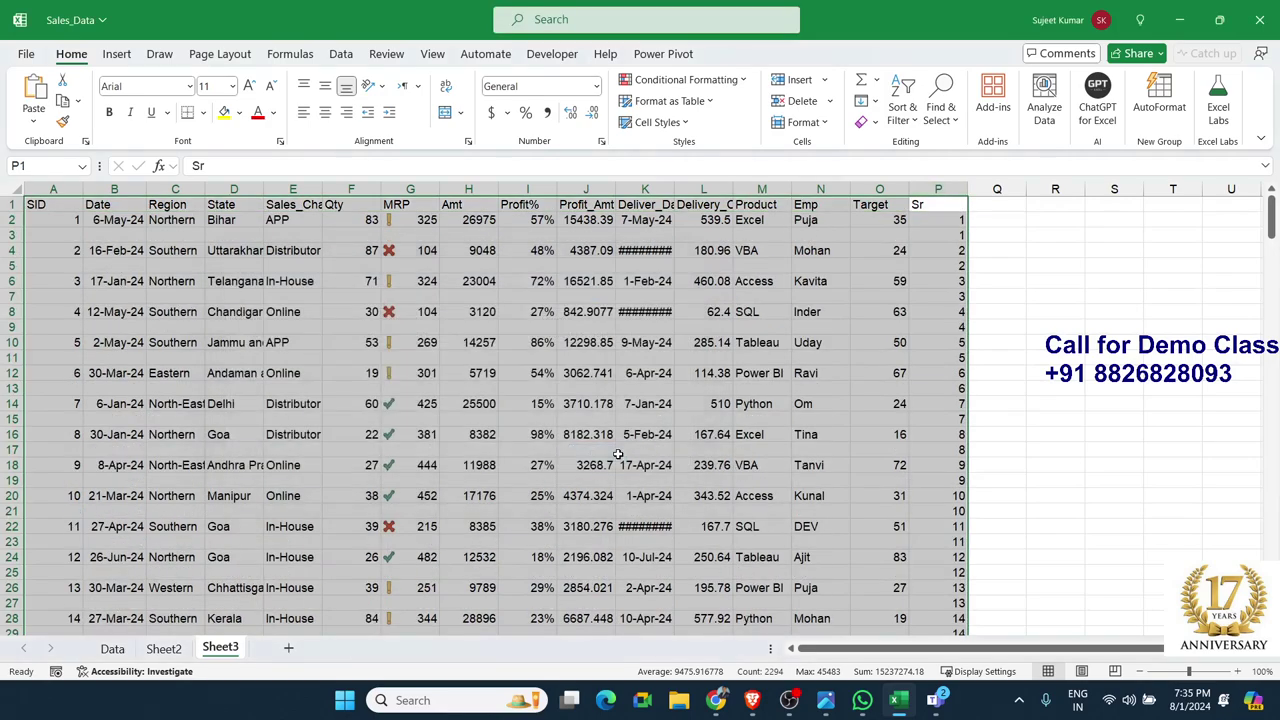
pyautogui.click(550, 403)
pyautogui.scroll(-7, 420, 323)
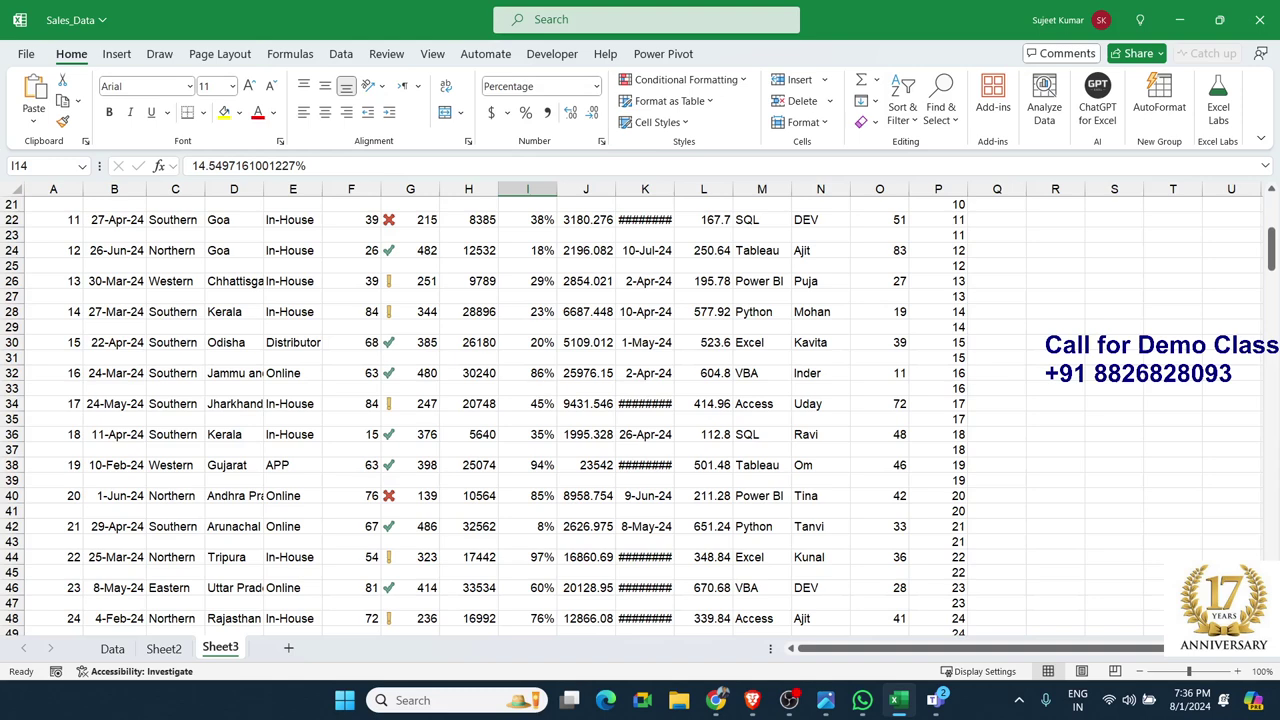
pyautogui.scroll(4, 640, 410)
pyautogui.click(716, 700)
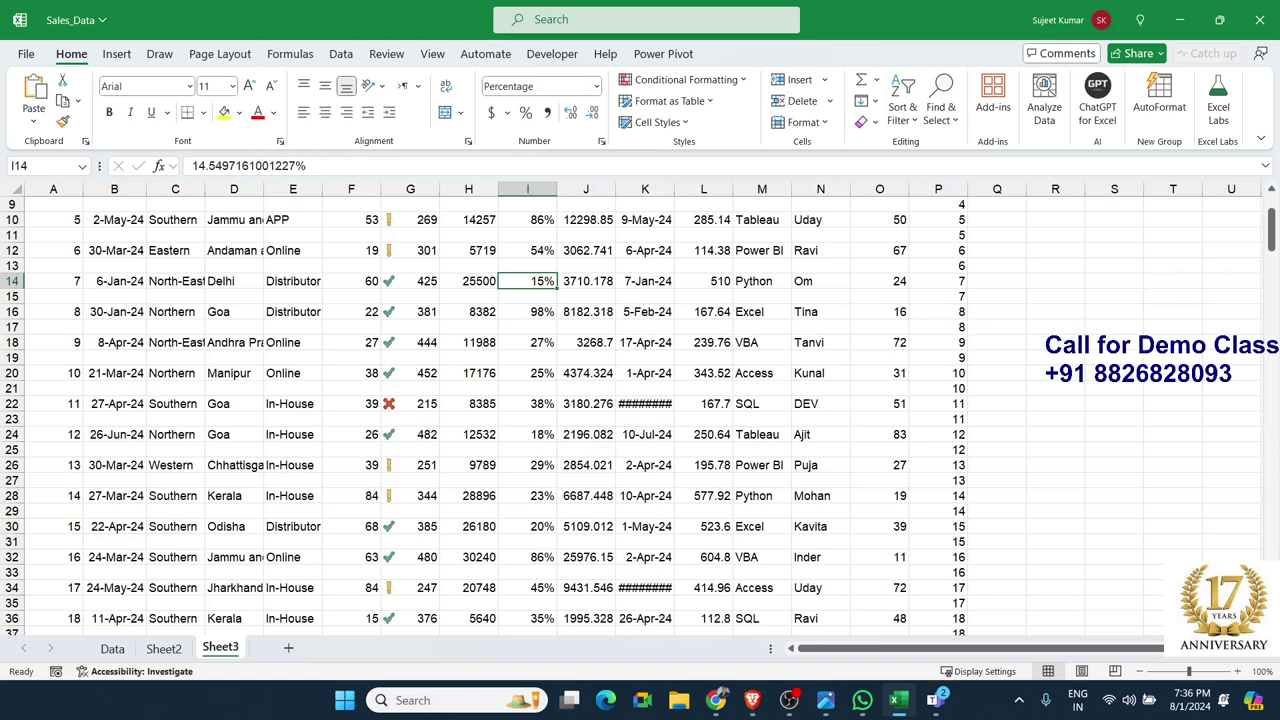
pyautogui.hotkey('alt', 'Tab')
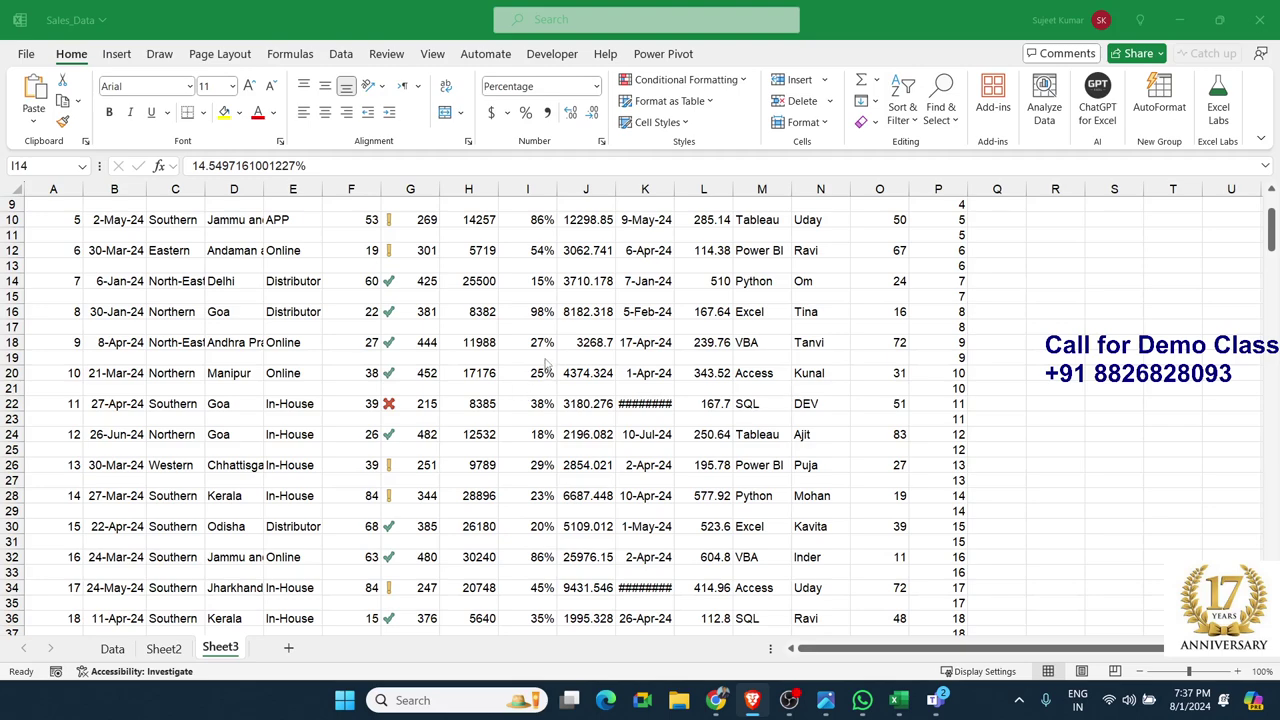
# Clear the helper Sr numbers from column P
pyautogui.hotkey('alt', 'Tab')
pyautogui.scroll(3, 340, 311)
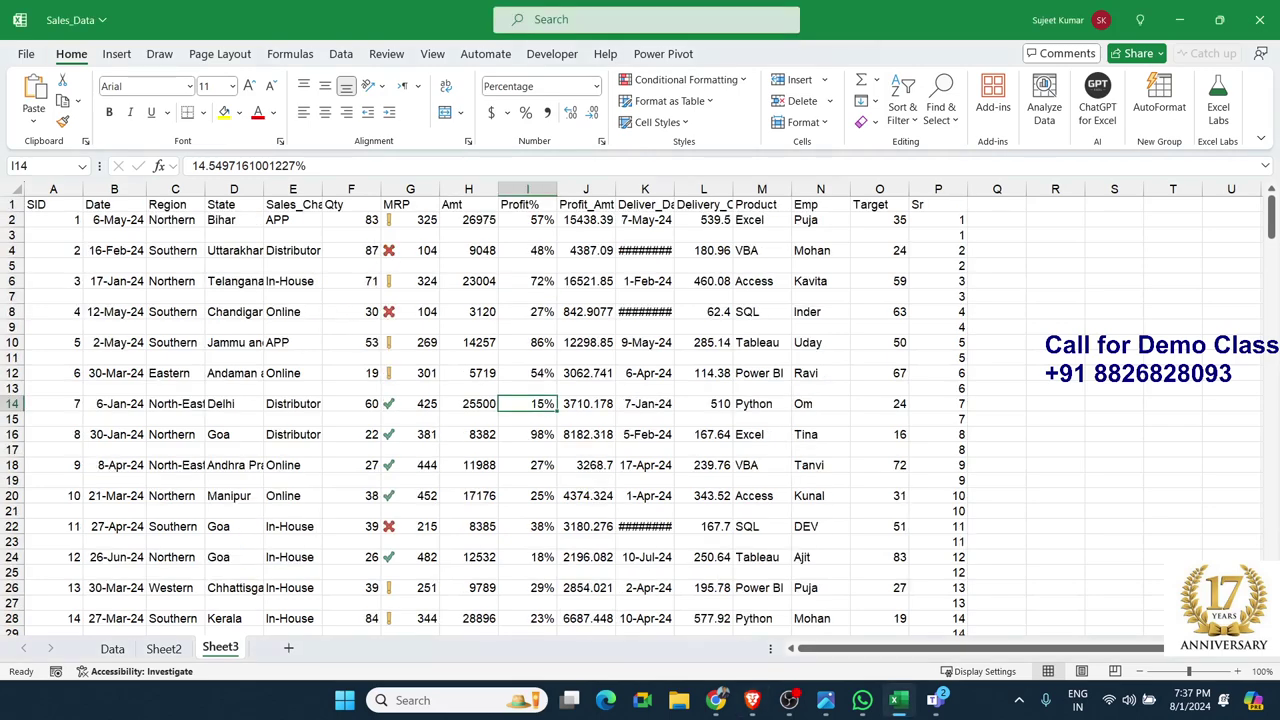
pyautogui.click(45, 205)
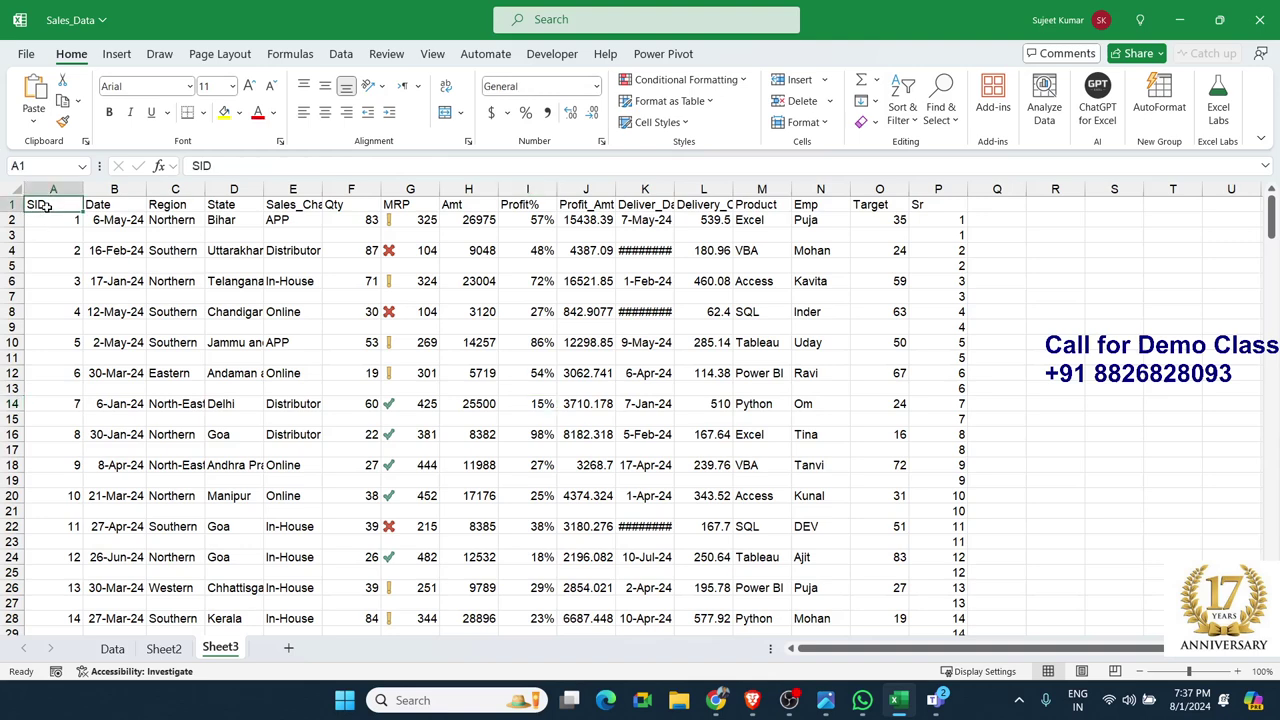
pyautogui.hotkey('ctrl', 'shift', 'Right')
pyautogui.hotkey('shift', 'Down')
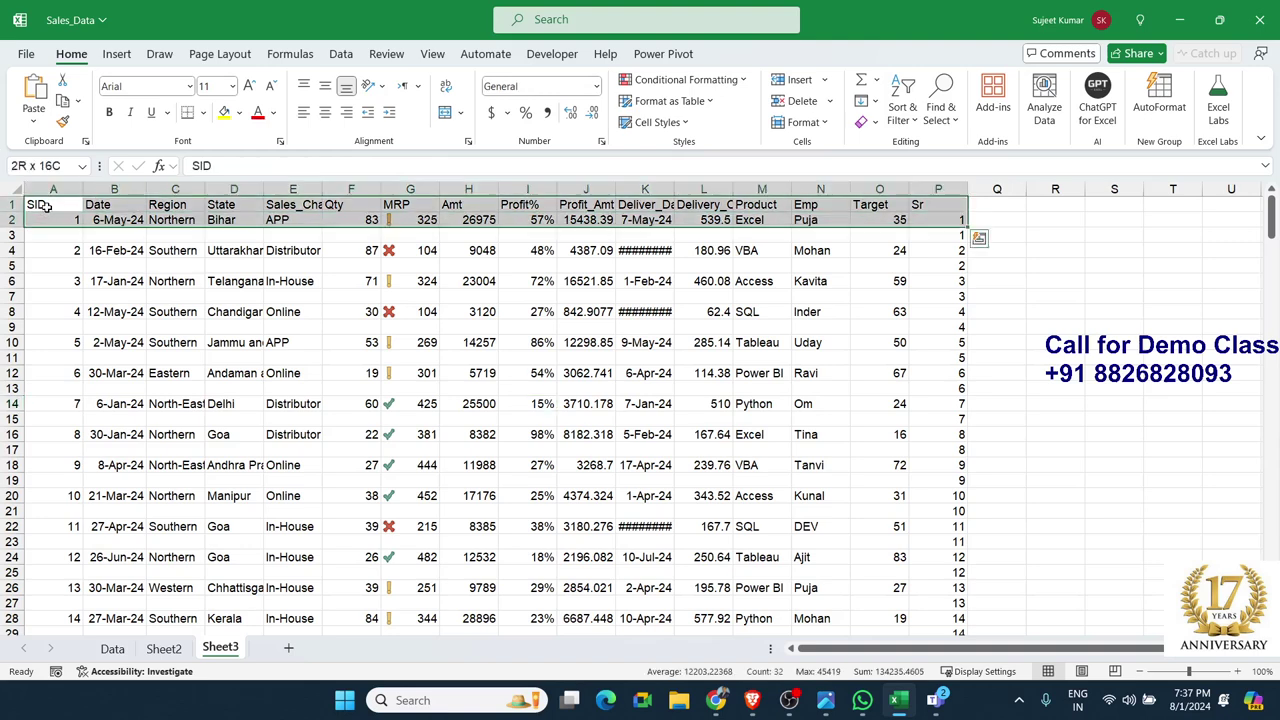
pyautogui.press('Tab')
pyautogui.press('Tab')
pyautogui.hotkey('ctrl', 'Right')
pyautogui.hotkey('ctrl', 'shift', 'Down')
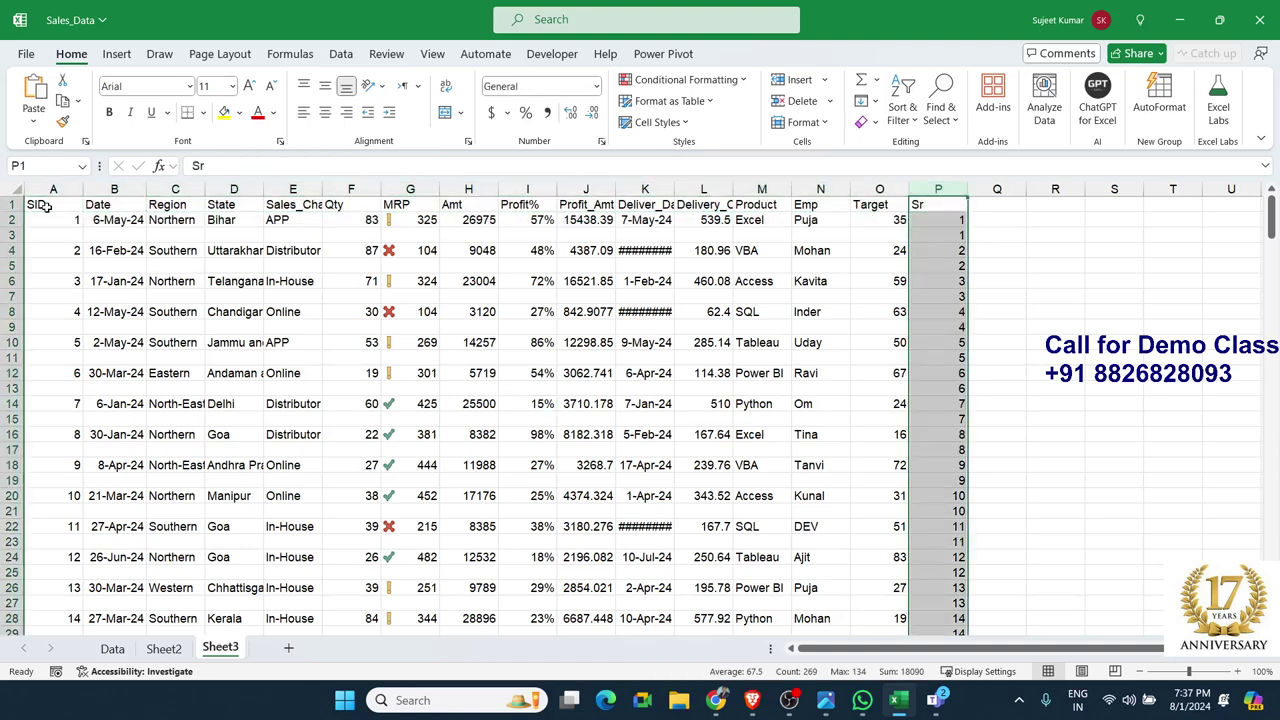
pyautogui.press('Delete')
# Select the data range A1:O268, down to the last record in row 268
pyautogui.press('Left')
pyautogui.hotkey('ctrl', 'Left')
pyautogui.hotkey('ctrl', 'shift', 'Right')
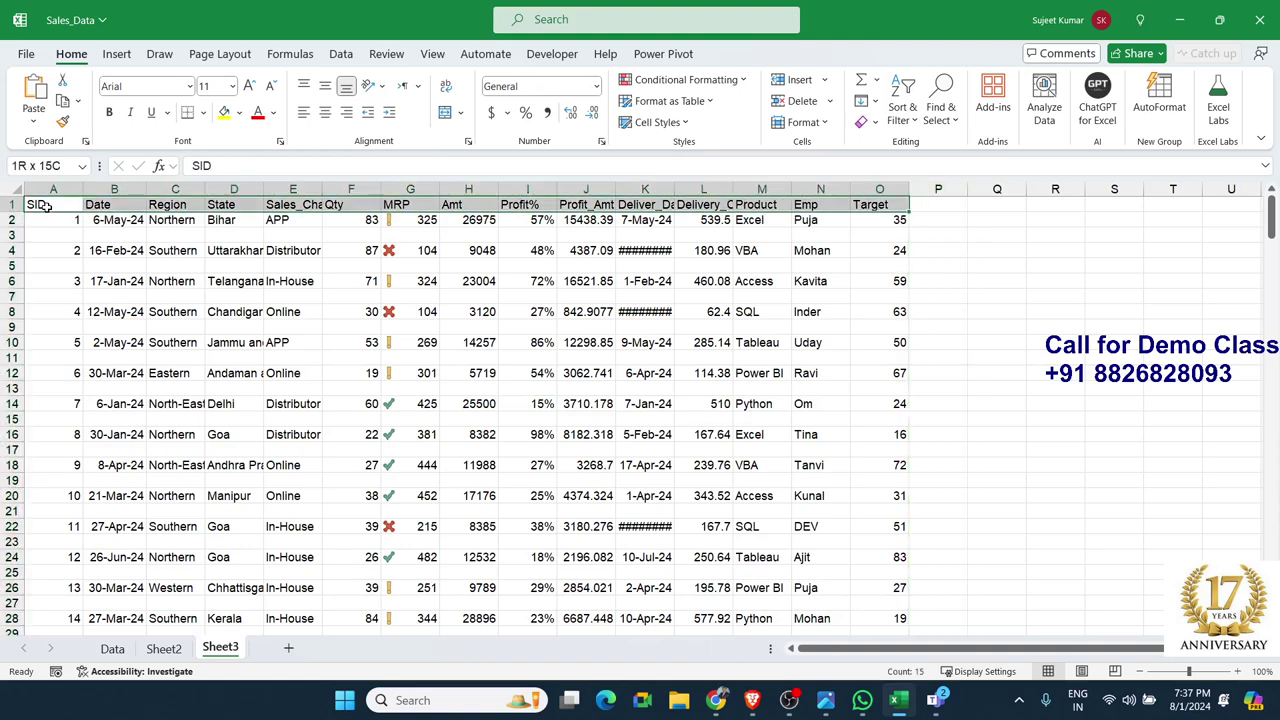
pyautogui.hotkey('shift', 'Down')
pyautogui.hotkey('shift', 'Down')
pyautogui.hotkey('shift', 'Down')
pyautogui.hotkey('shift', 'Down')
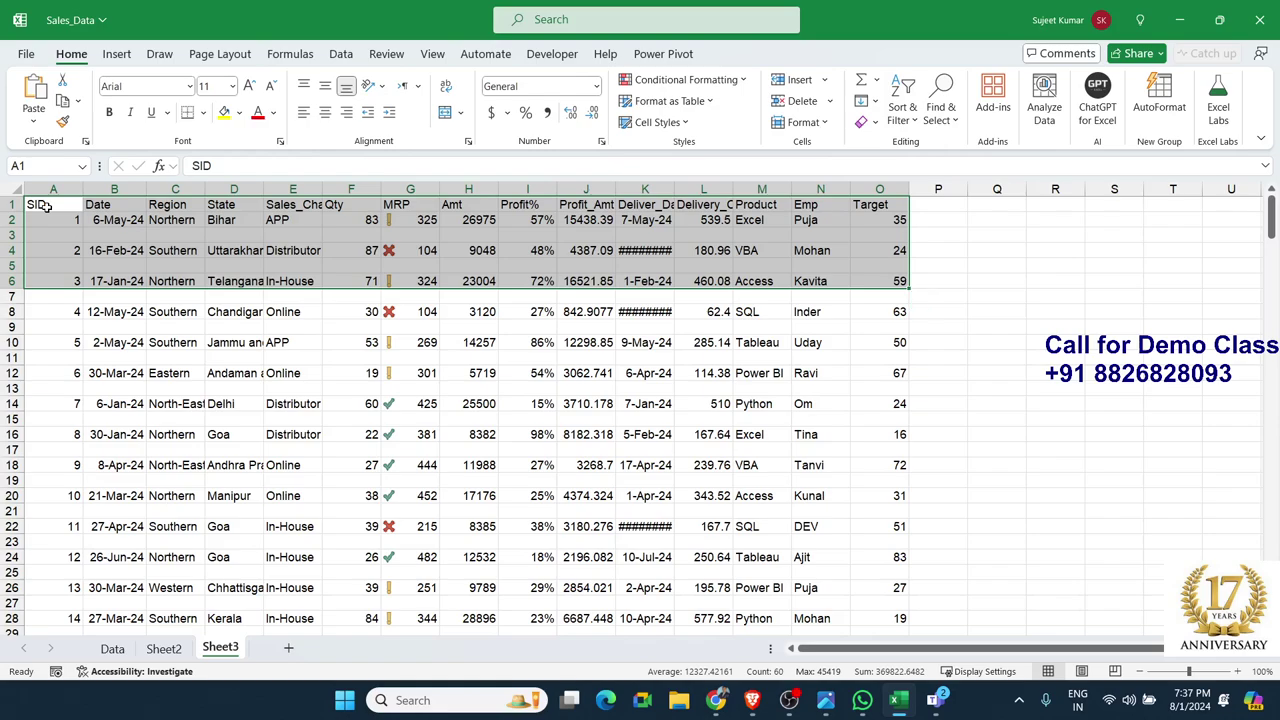
pyautogui.scroll(-19, 46, 206)
pyautogui.scroll(-20, 46, 206)
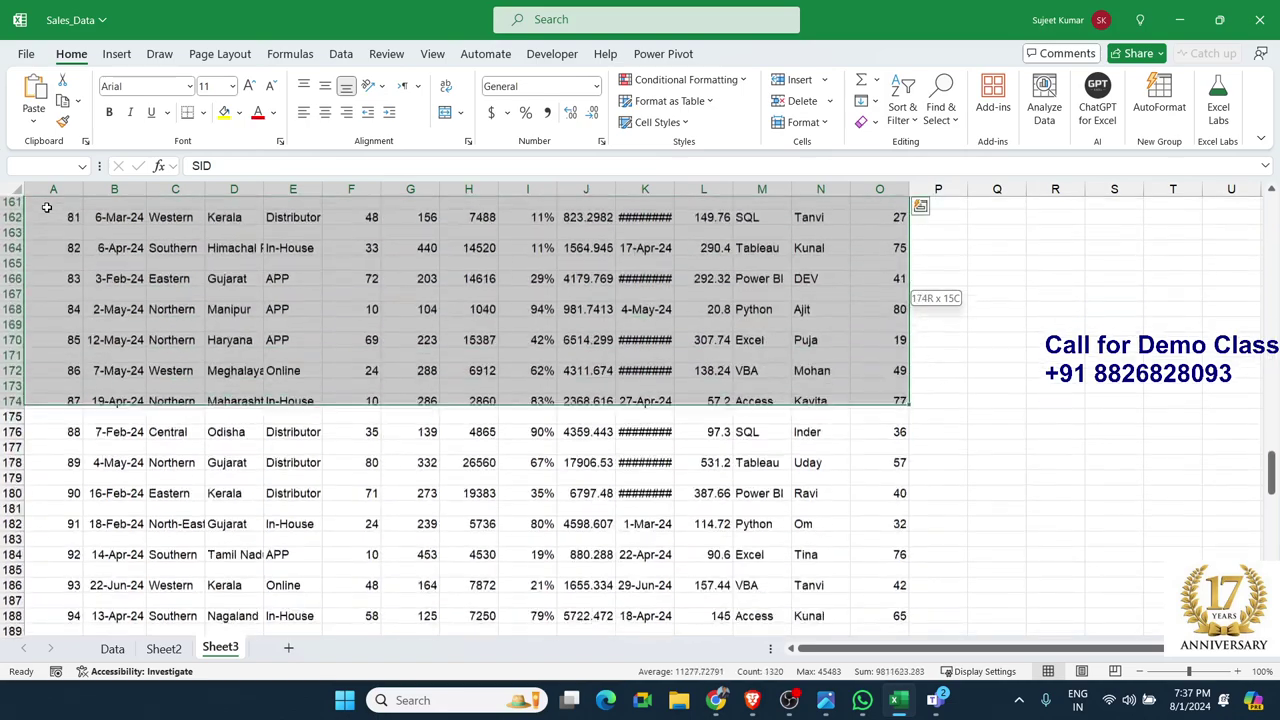
pyautogui.scroll(-20, 46, 206)
pyautogui.scroll(-9, 46, 206)
pyautogui.scroll(9, 46, 206)
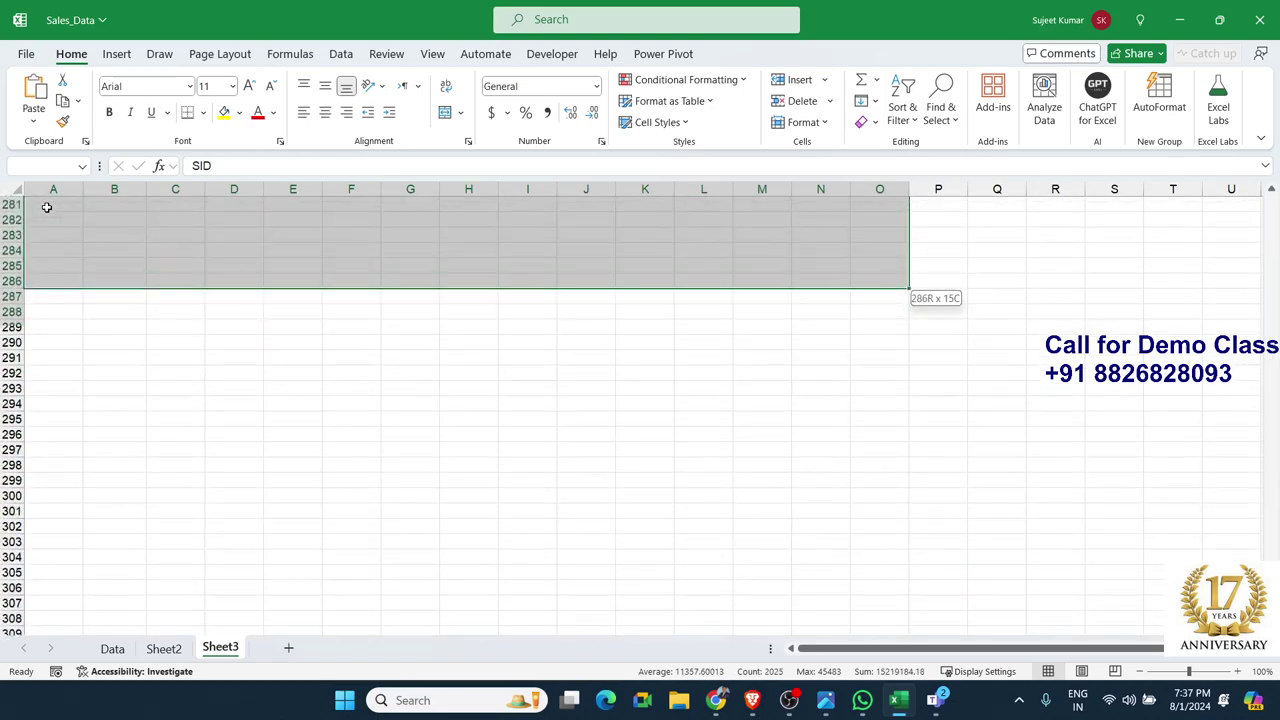
pyautogui.scroll(9, 46, 206)
pyautogui.hotkey('shift', 'Down')
pyautogui.hotkey('shift', 'Down')
pyautogui.hotkey('shift', 'Down')
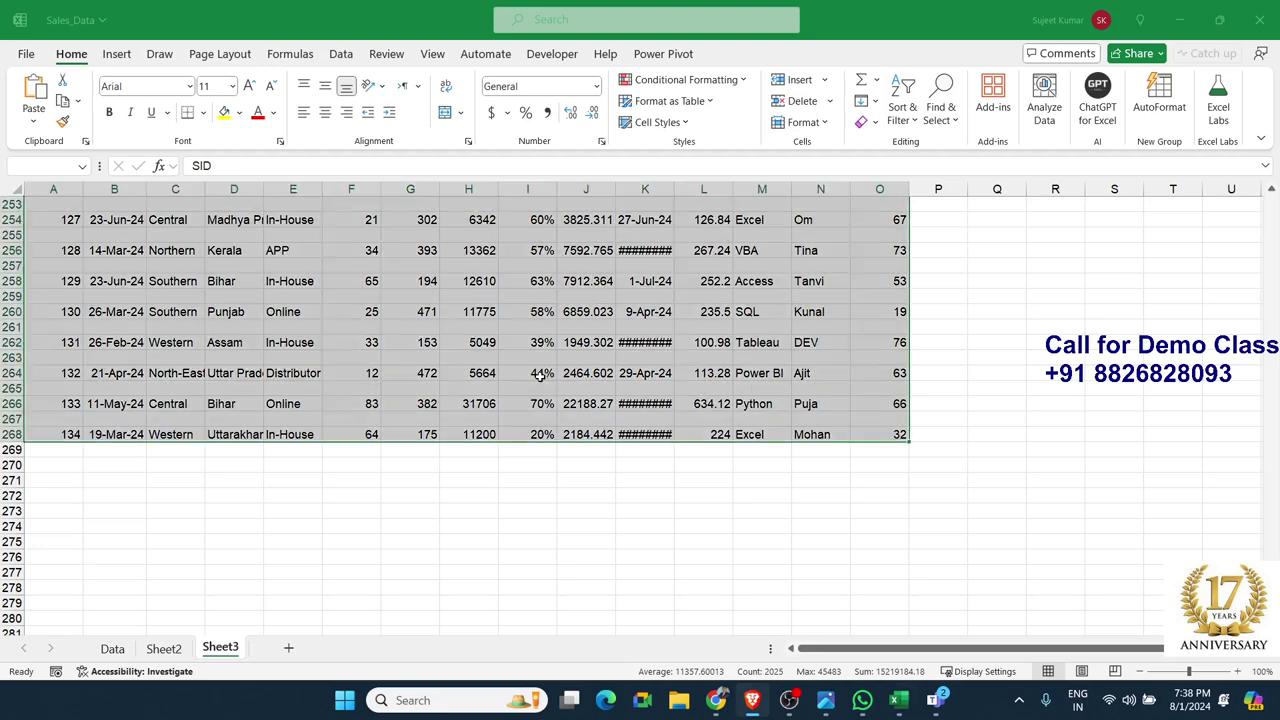
# Custom-sort the selected range by SID, smallest to largest
pyautogui.click(902, 100)
pyautogui.click(912, 192)
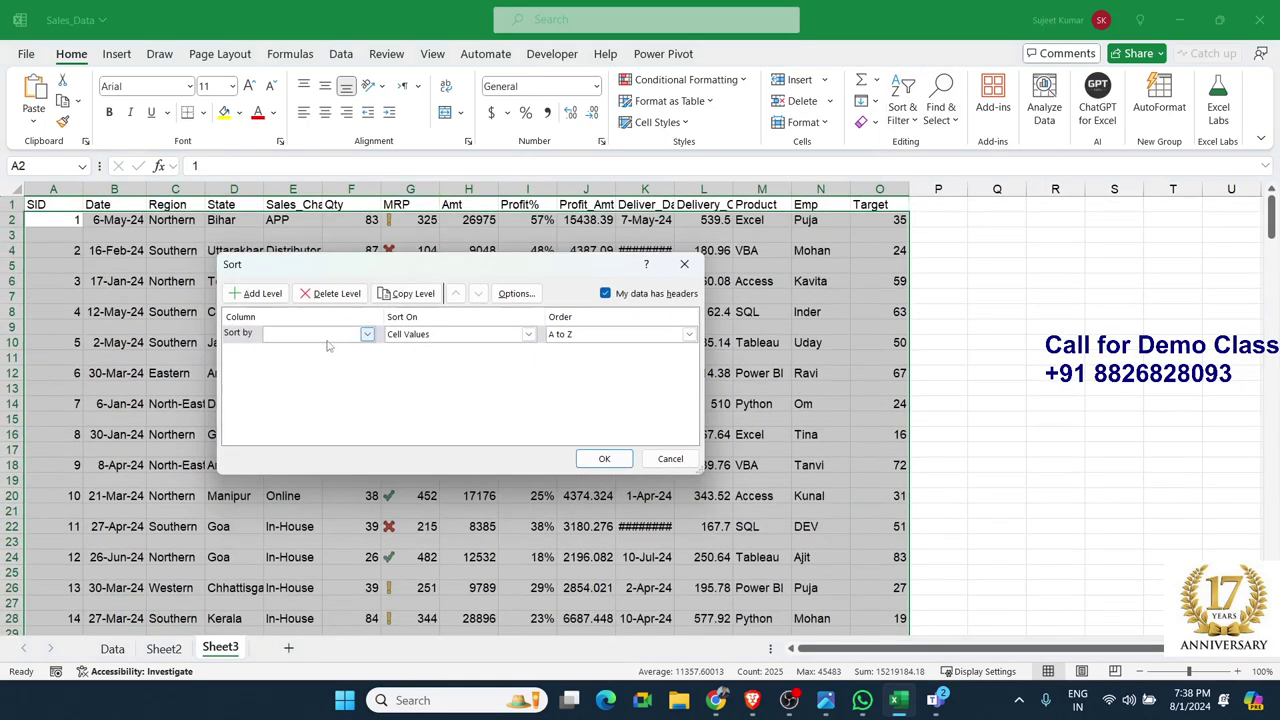
pyautogui.click(367, 334)
pyautogui.click(323, 351)
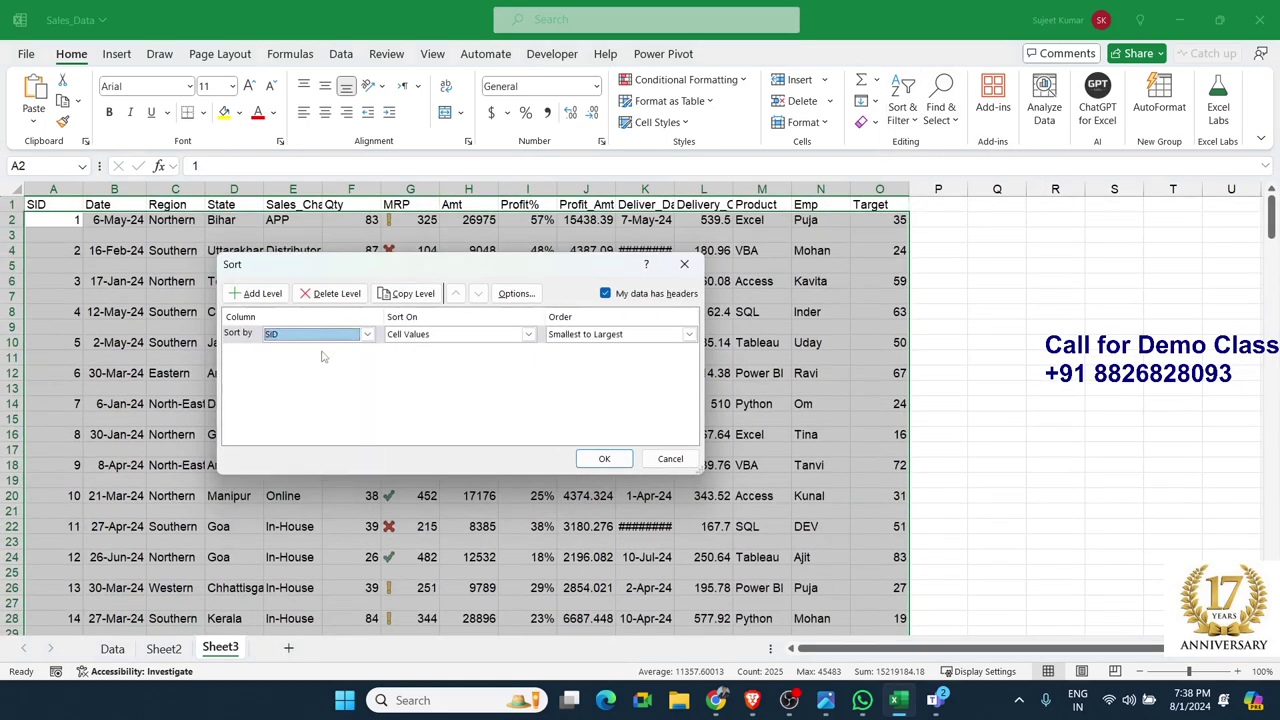
pyautogui.click(588, 458)
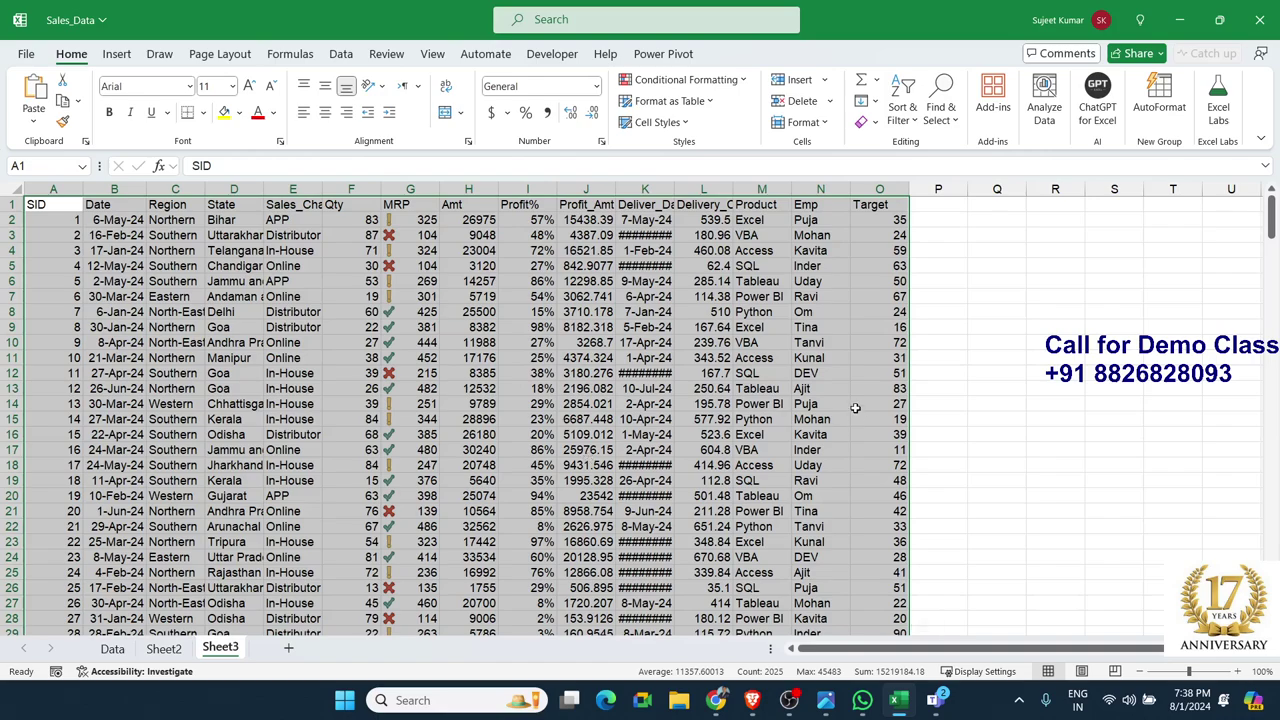
# Review the now-contiguous sorted records and select cell J99
pyautogui.scroll(-9, 682, 395)
pyautogui.scroll(-14, 682, 395)
pyautogui.scroll(-8, 682, 395)
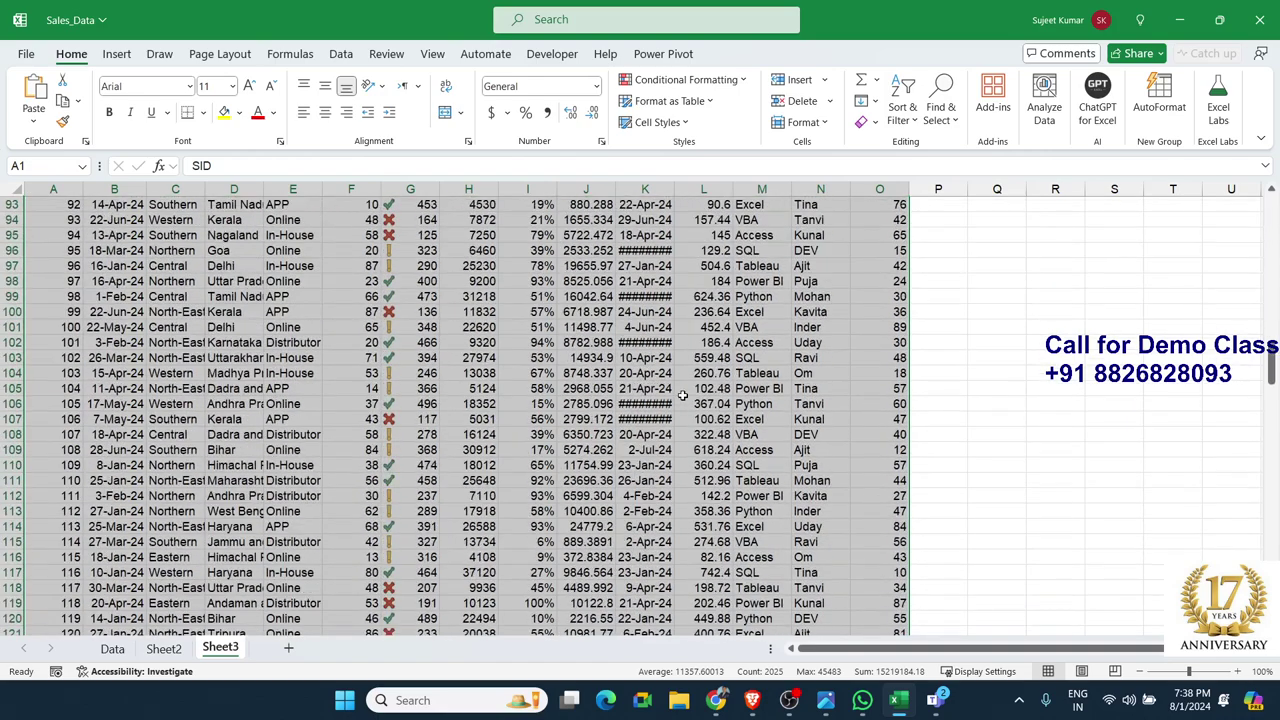
pyautogui.scroll(-18, 682, 395)
pyautogui.scroll(8, 682, 395)
pyautogui.scroll(-3, 682, 395)
pyautogui.scroll(-12, 682, 395)
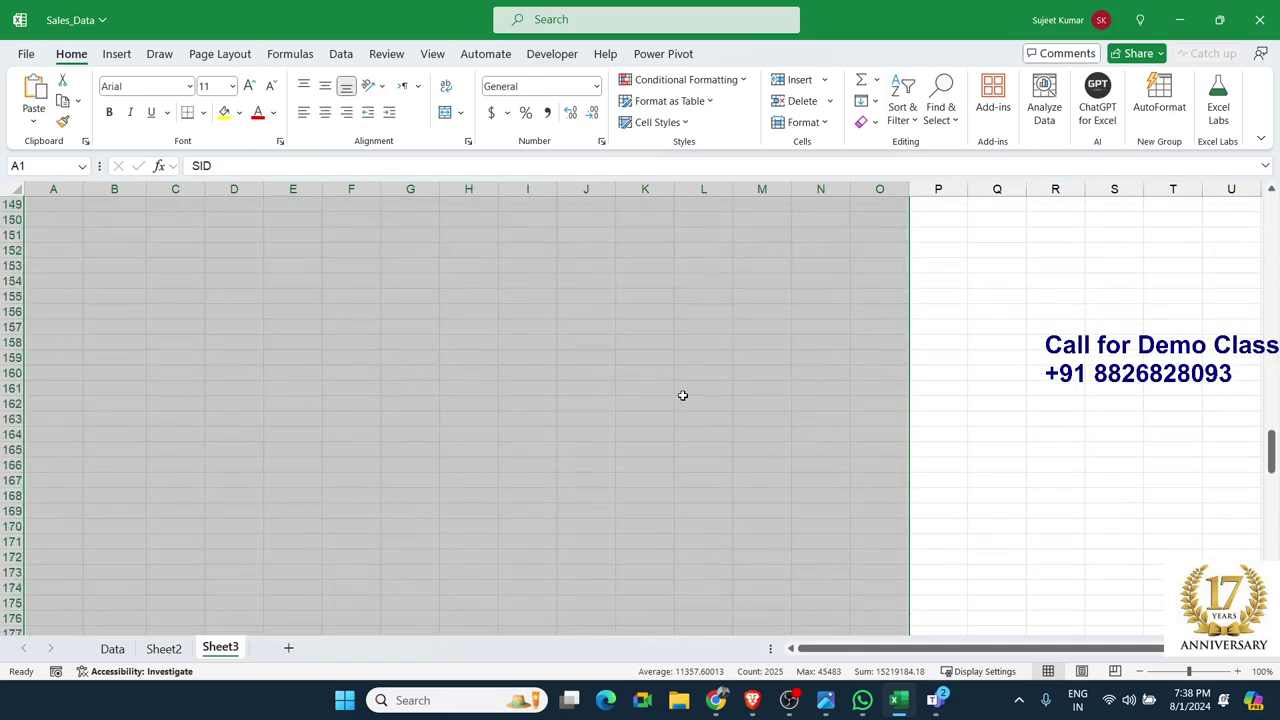
pyautogui.scroll(-6, 682, 395)
pyautogui.scroll(-12, 682, 395)
pyautogui.scroll(-7, 682, 395)
pyautogui.scroll(8, 682, 395)
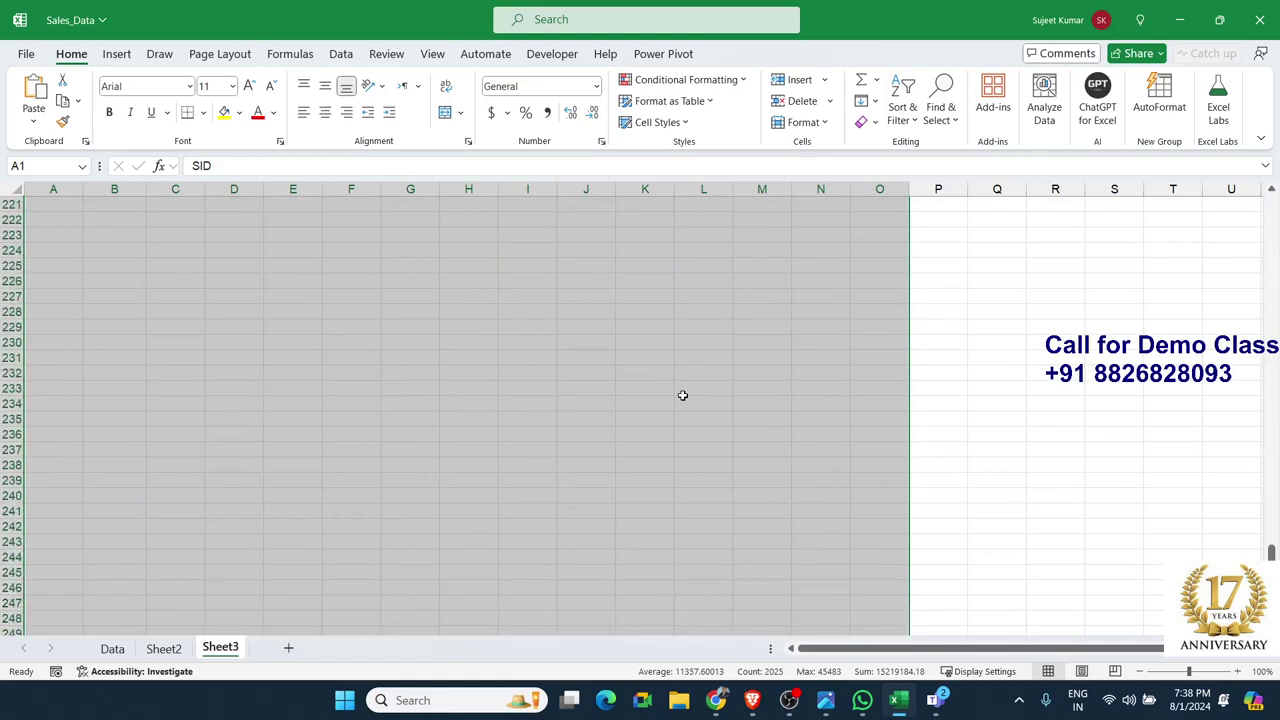
pyautogui.scroll(16, 682, 395)
pyautogui.scroll(16, 682, 395)
pyautogui.scroll(8, 682, 395)
pyautogui.scroll(5, 682, 395)
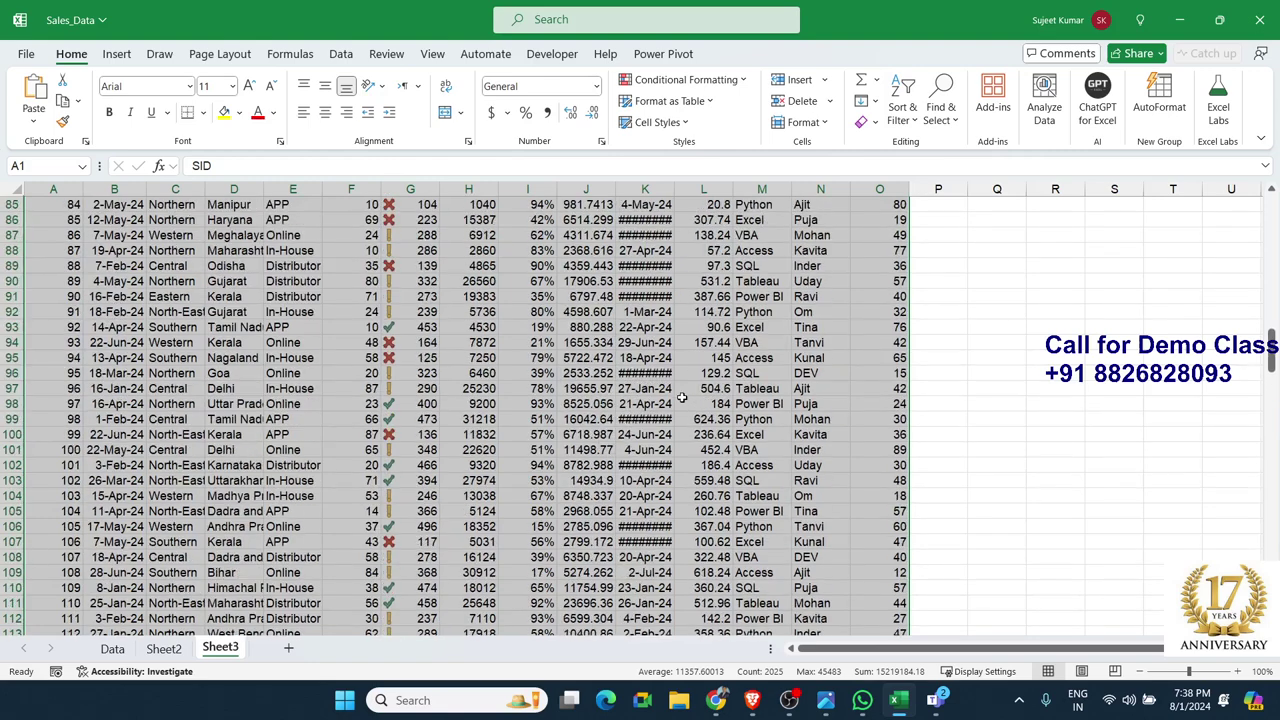
pyautogui.click(613, 424)
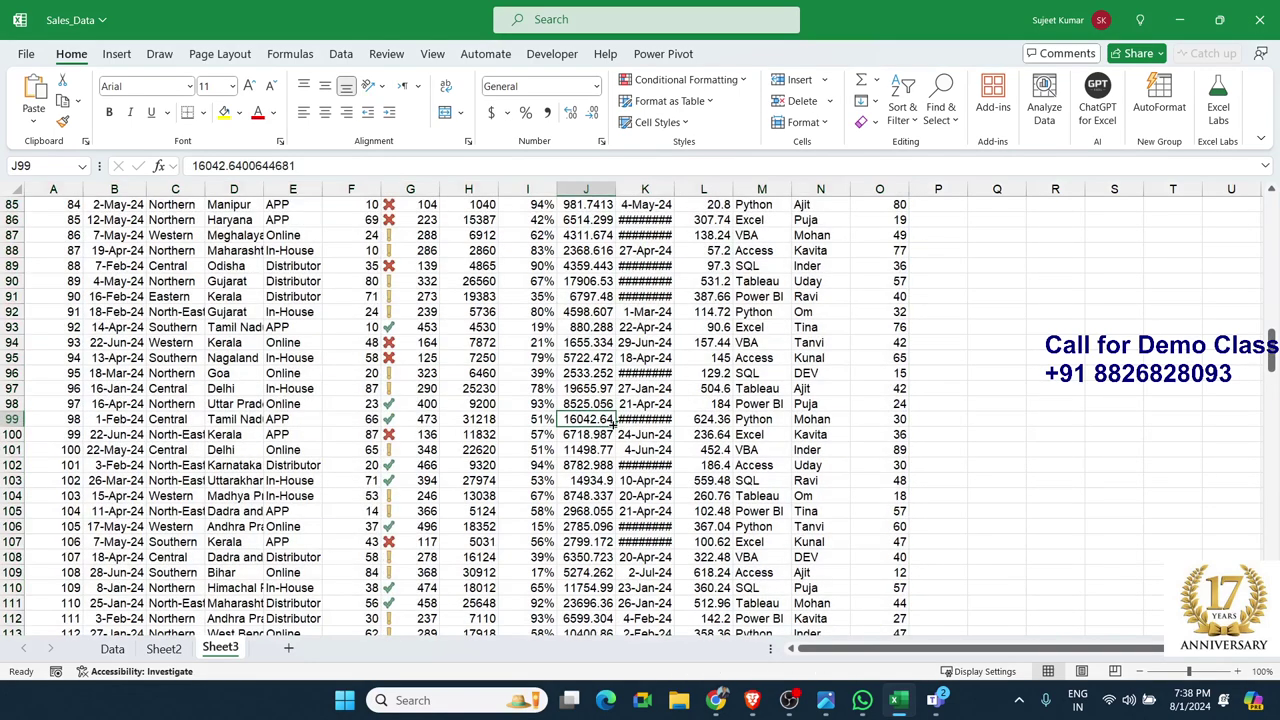
# Bold the 16042.64 value in J99, then open and close a blank workbook
pyautogui.hotkey('ctrl', 'b')
pyautogui.click(537, 388)
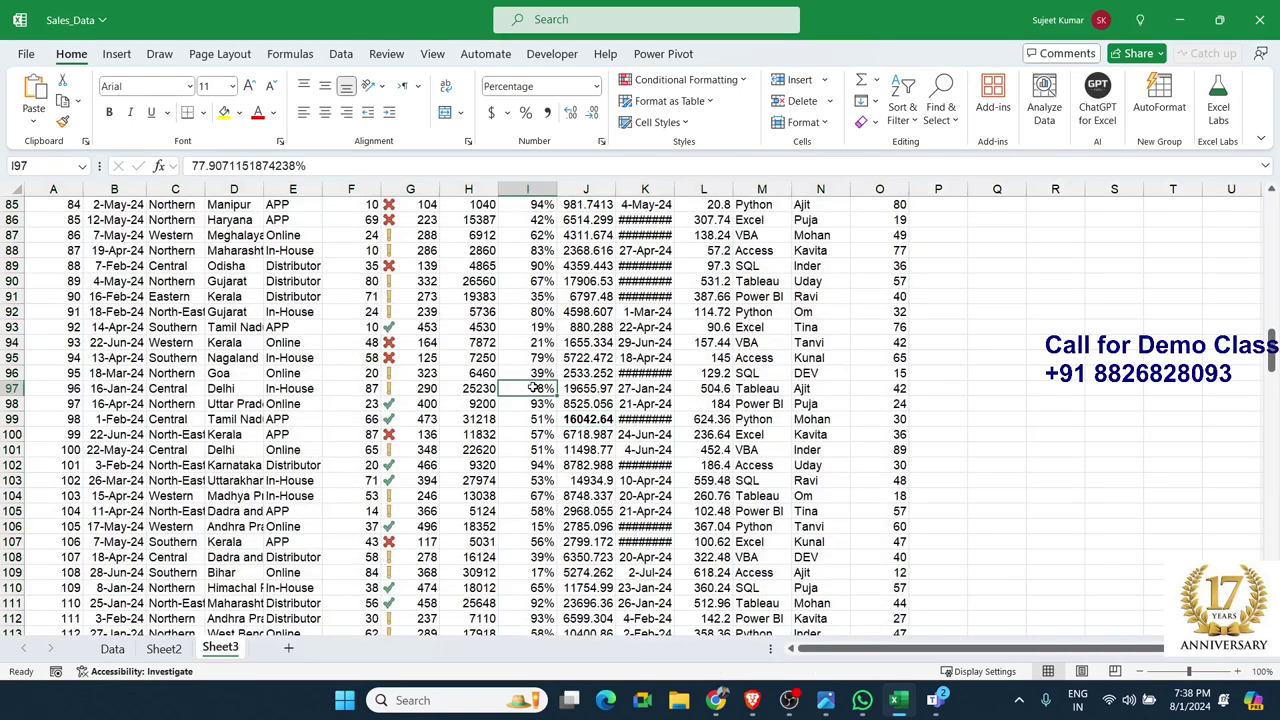
pyautogui.hotkey('ctrl', 'n')
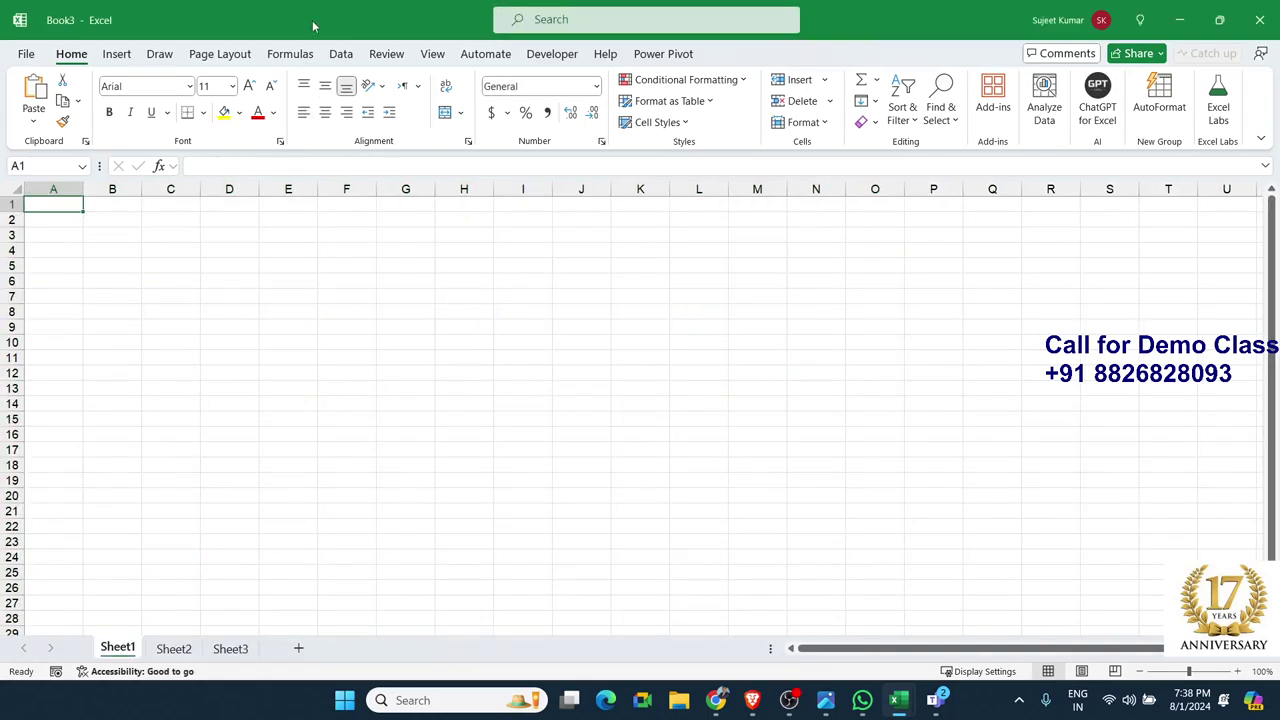
pyautogui.hotkey('ctrl', 'w')
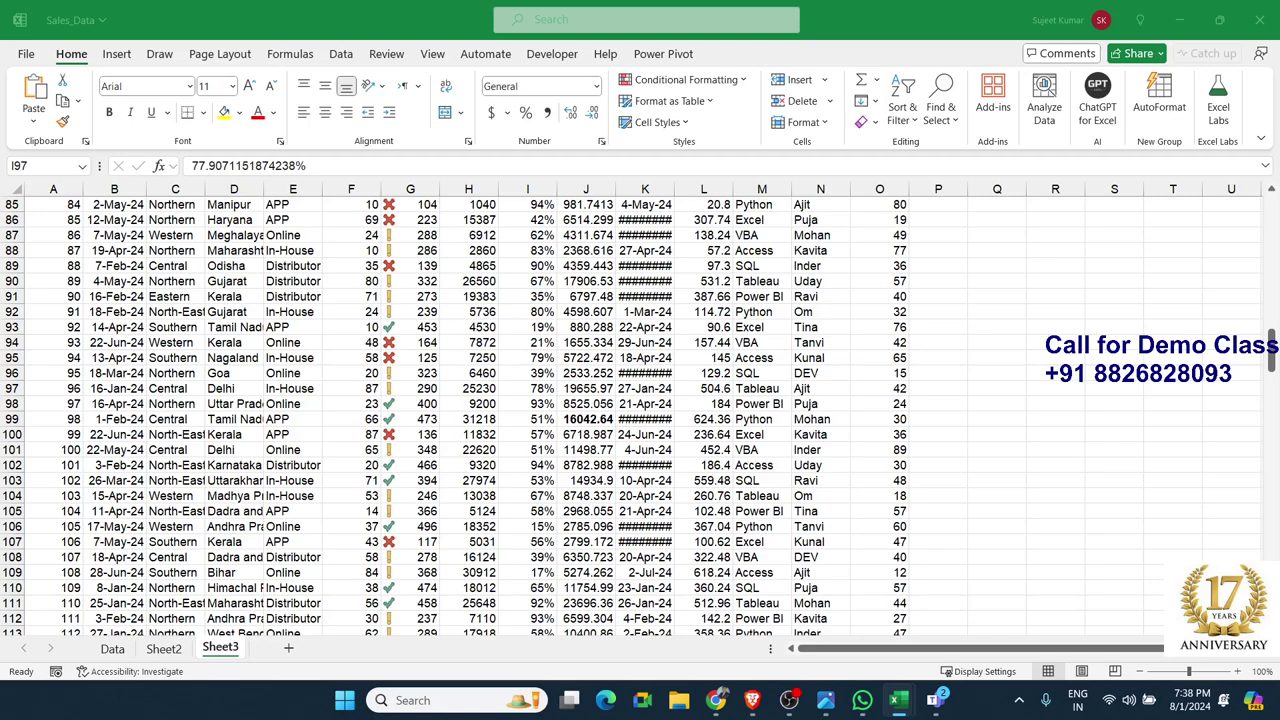
# Enter and leave edit mode on I97 and copy it, twice, leaving it unchanged
pyautogui.press('F2')
pyautogui.press('Escape')
pyautogui.hotkey('ctrl', 'c')
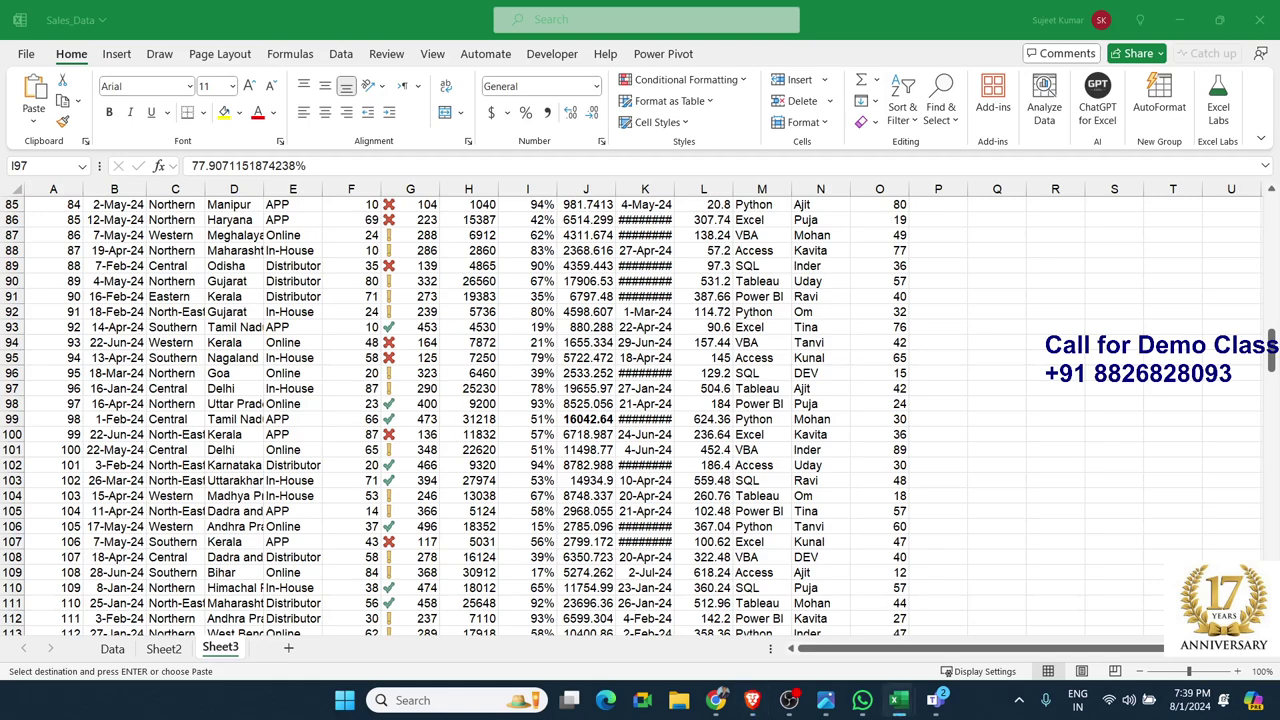
pyautogui.press('Escape')
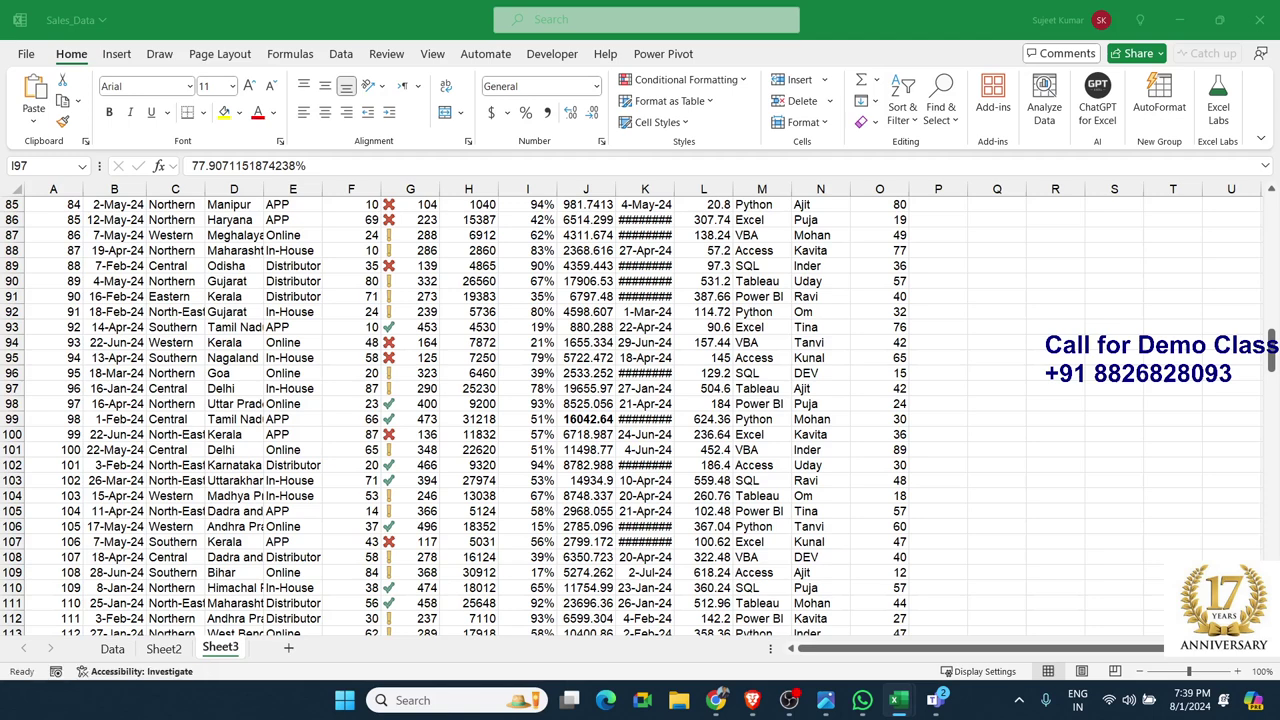
pyautogui.press('F2')
pyautogui.press('Escape')
pyautogui.hotkey('ctrl', 'c')
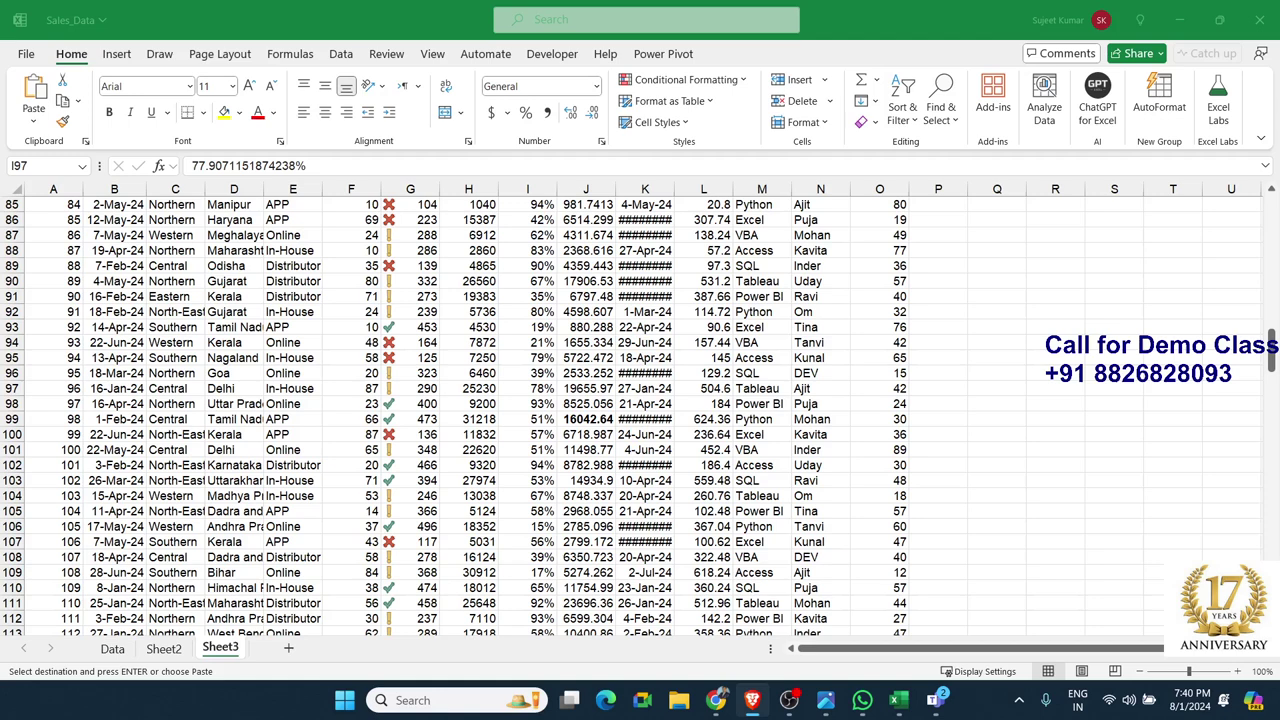
pyautogui.press('Escape')
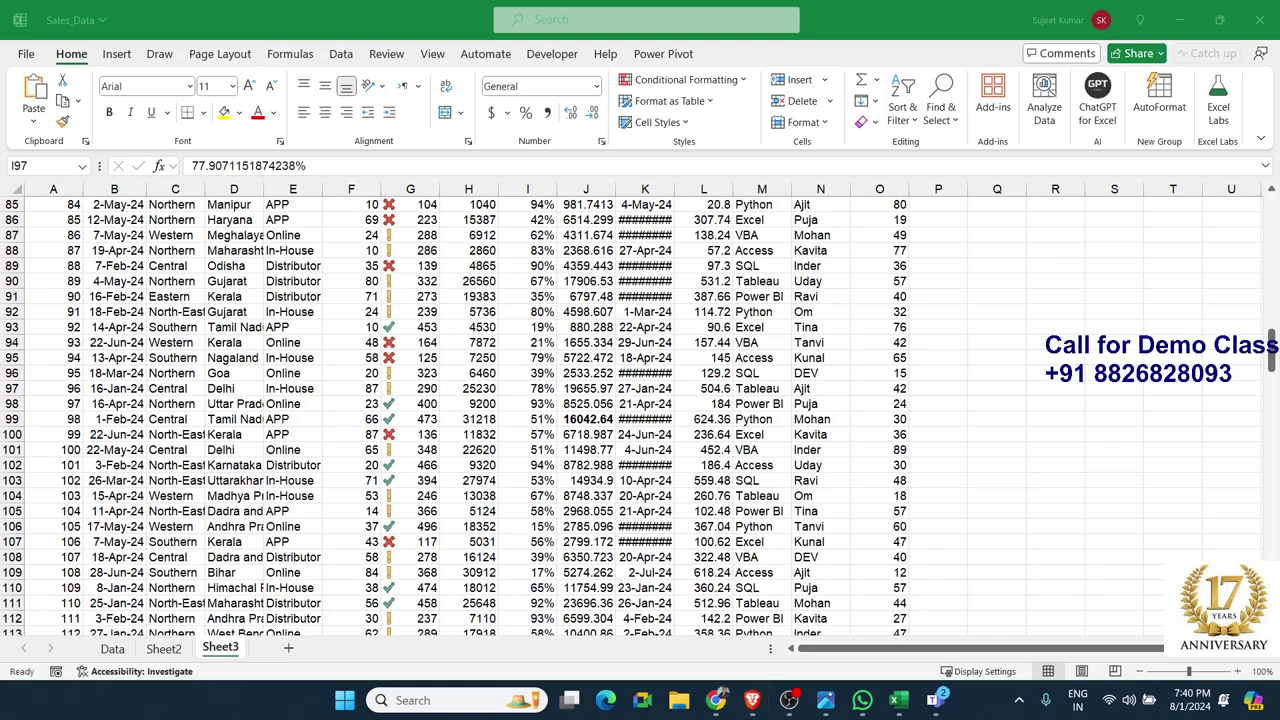
# Hide the Excel window to show the Windows desktop
pyautogui.press('super+d')
pyautogui.press('super+d')
pyautogui.hotkey('alt', 'Tab')
# Show the Windows desktop again with Win+D
pyautogui.press('super+d')
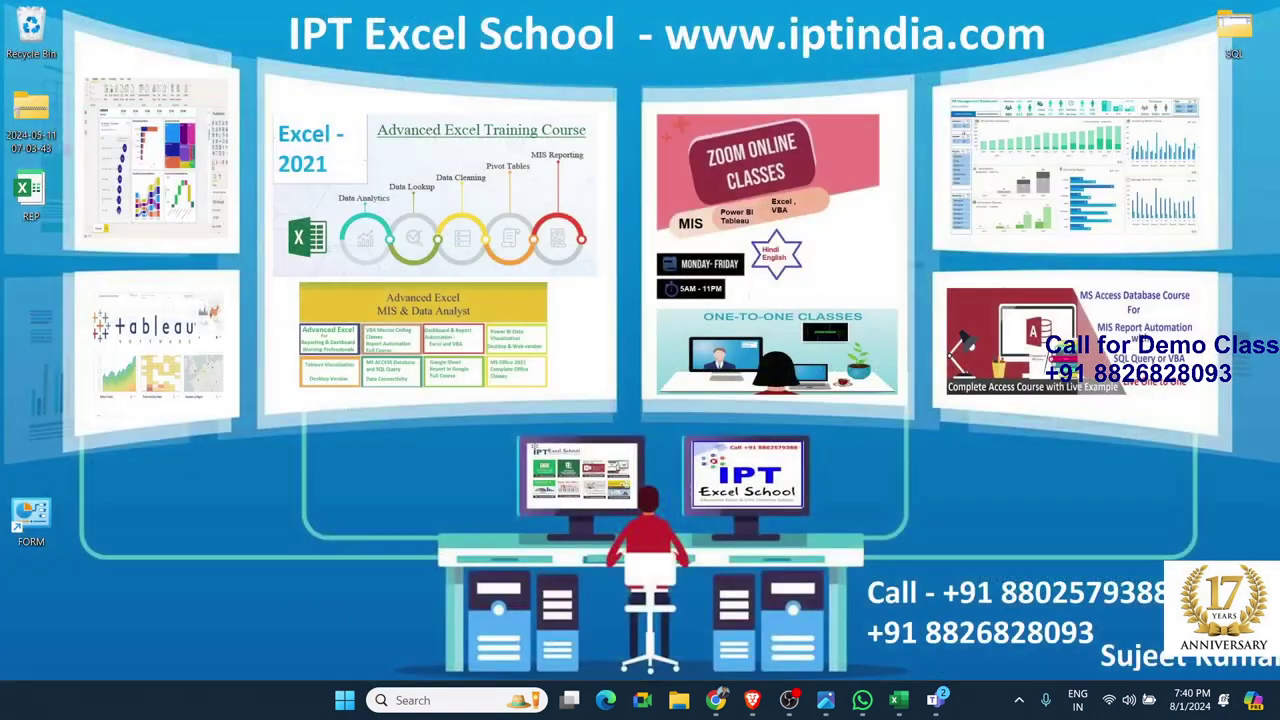
pyautogui.press('super+d')
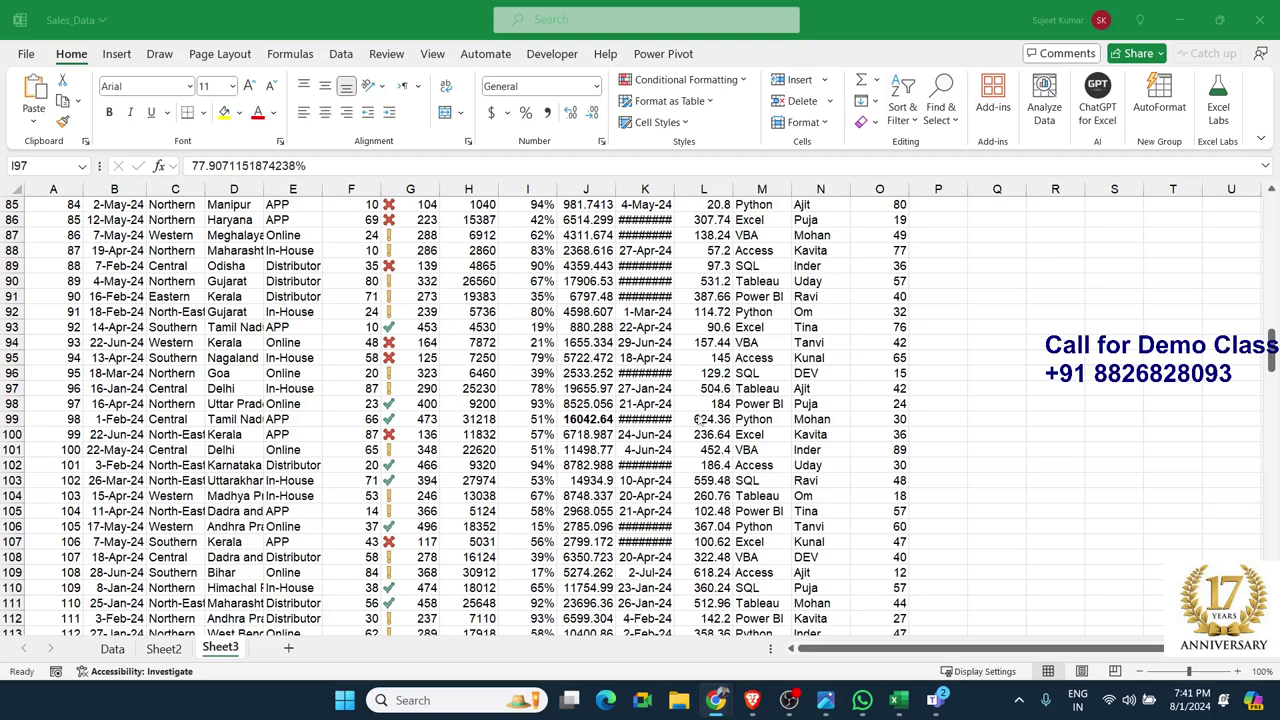
# Return to Excel, go to A1 of Sheet3, and open the Data sheet
pyautogui.click(693, 388)
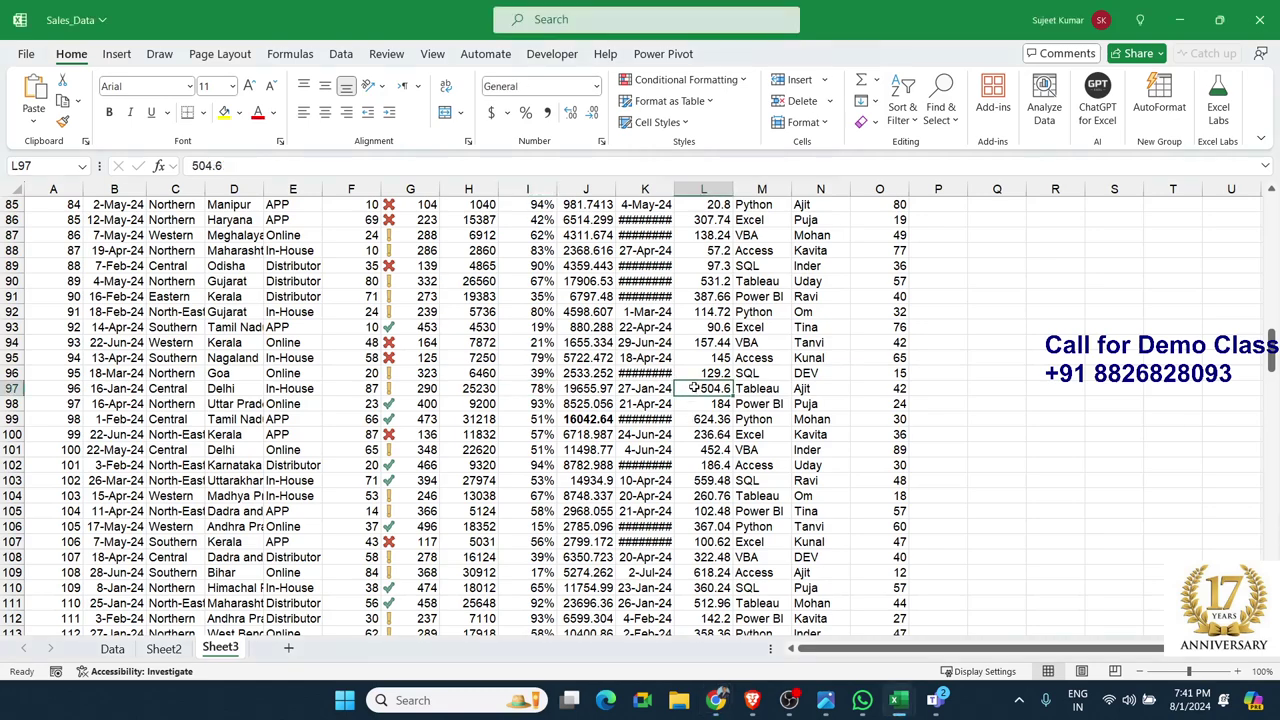
pyautogui.hotkey('ctrl', 'Up')
pyautogui.hotkey('ctrl', 'Left')
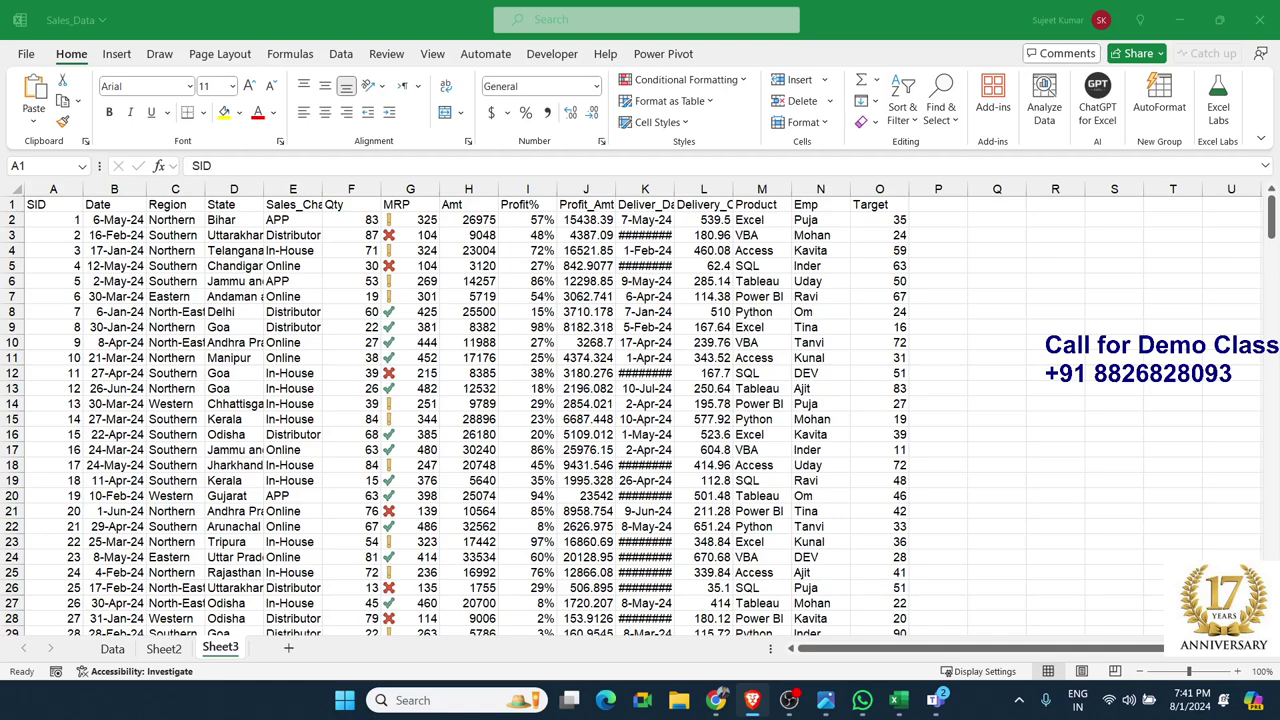
pyautogui.hotkey('alt', 'Tab')
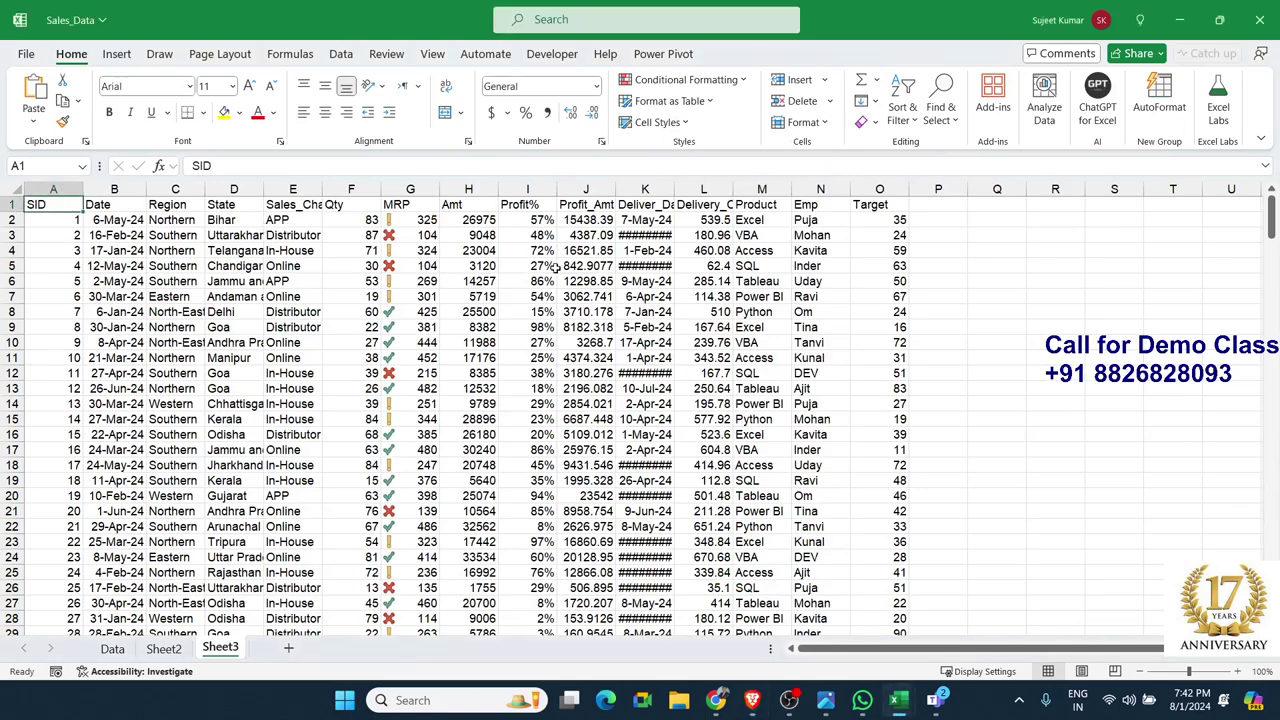
pyautogui.click(807, 269)
pyautogui.scroll(-4, 500, 400)
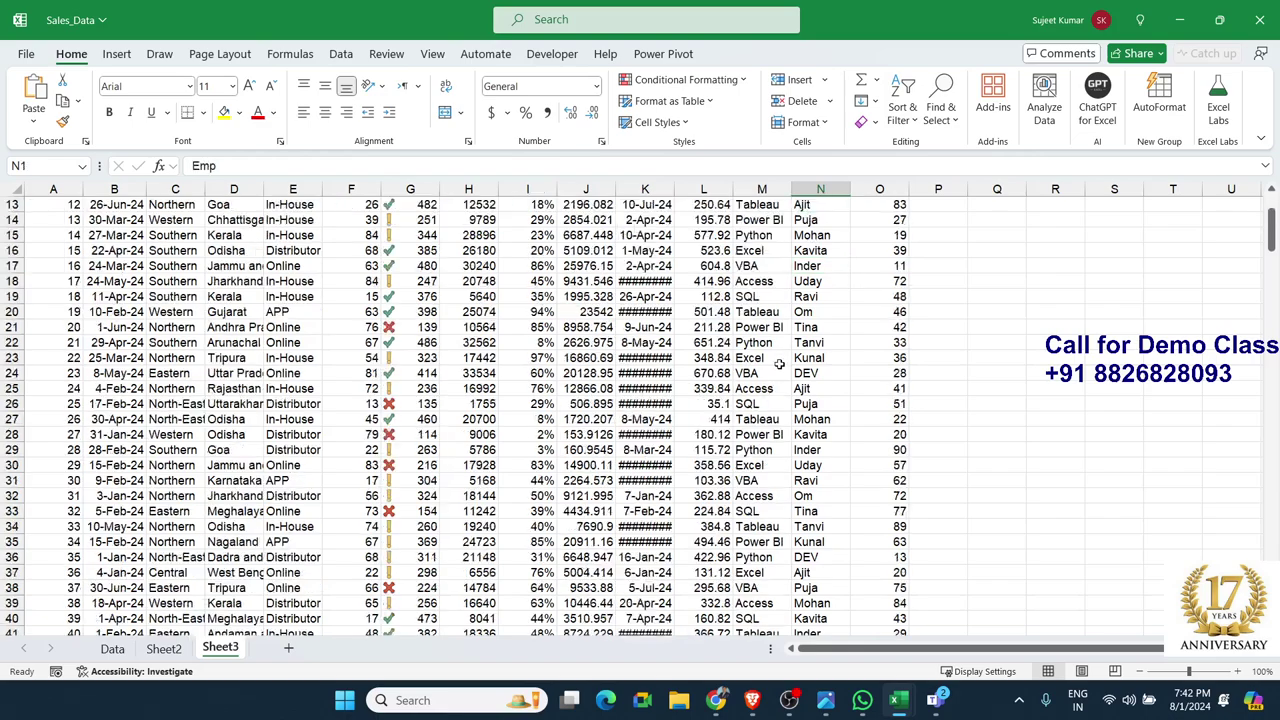
pyautogui.scroll(4, 500, 400)
pyautogui.click(112, 648)
# Turn on AutoFilter for the Data table's header row
pyautogui.click(184, 326)
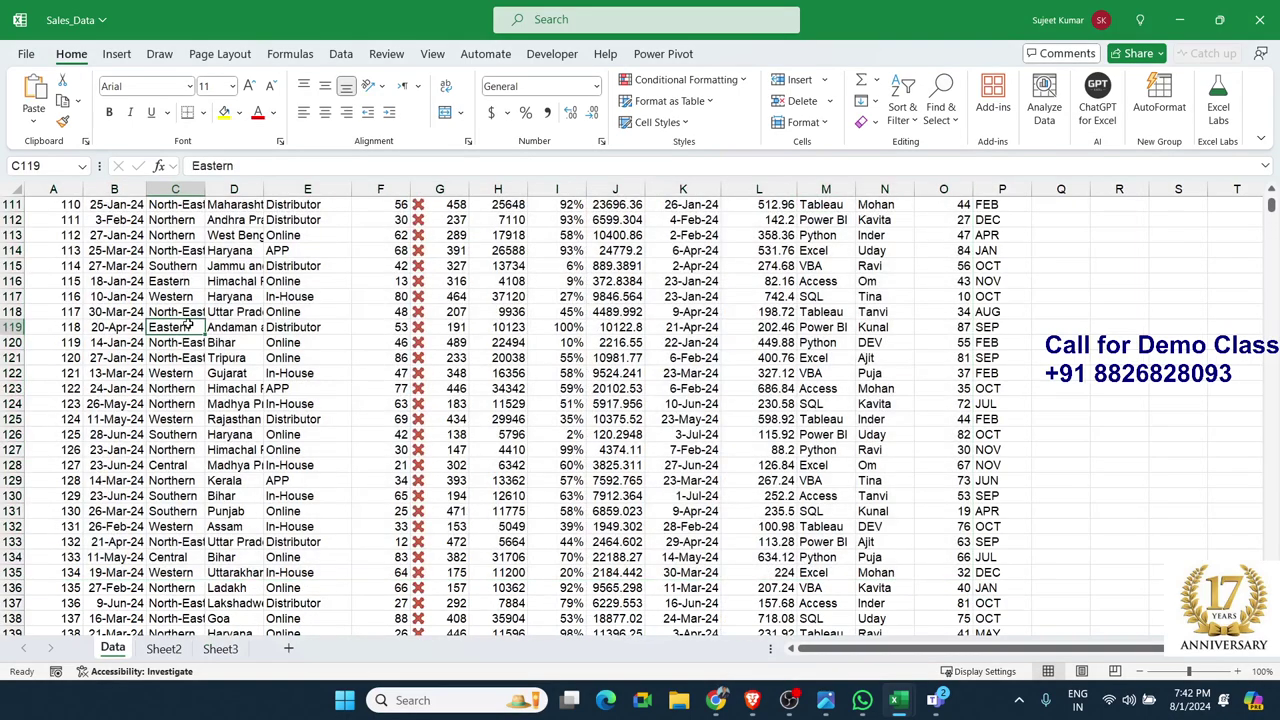
pyautogui.hotkey('ctrl', 'Up')
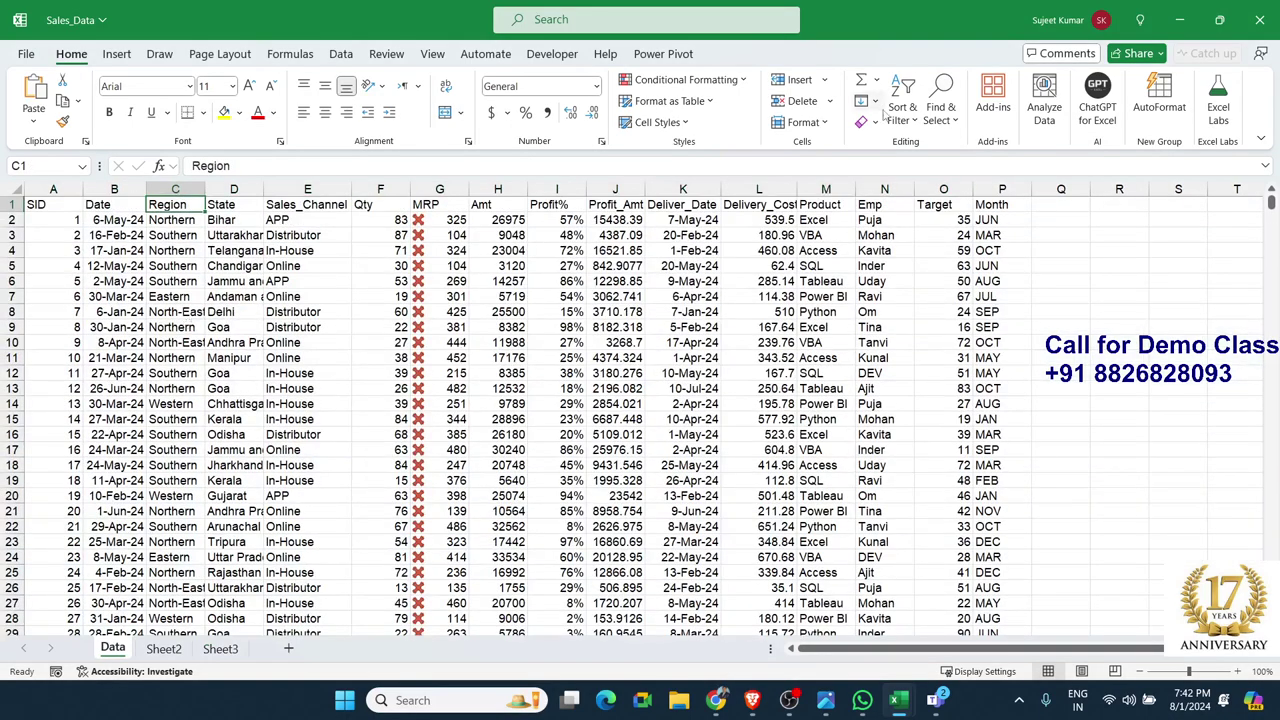
pyautogui.click(902, 112)
pyautogui.click(930, 220)
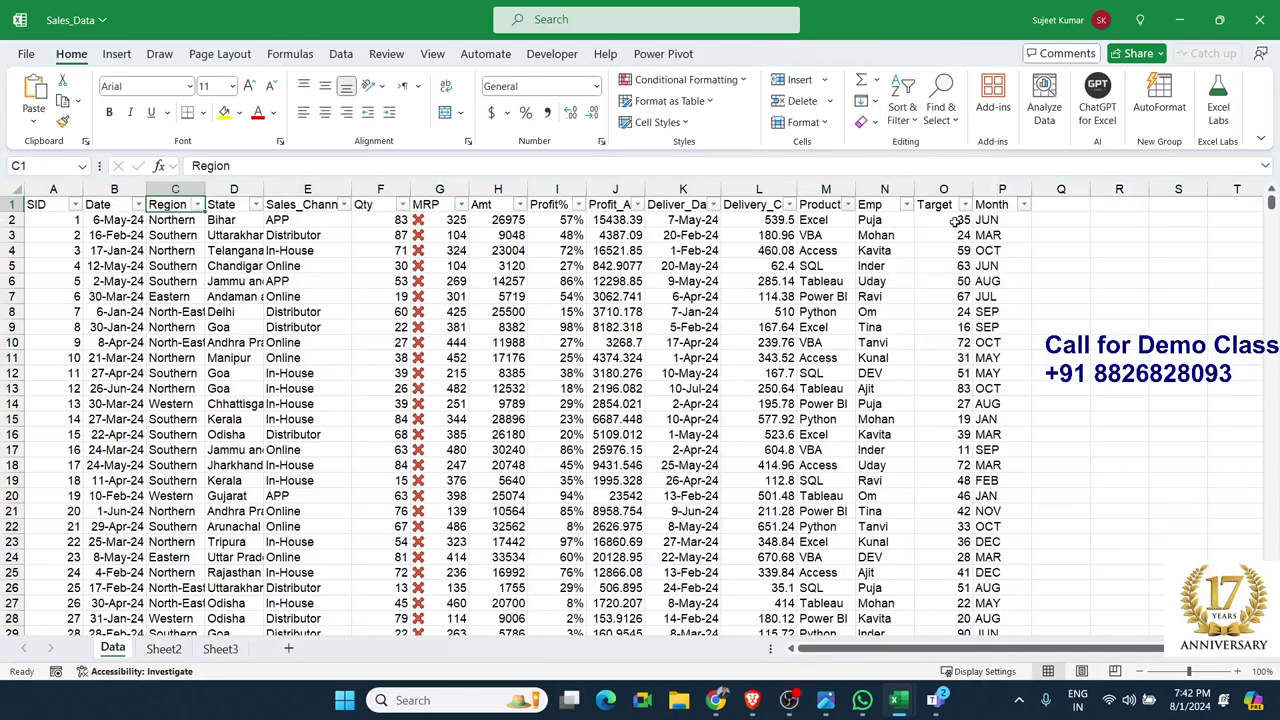
# Filter the Emp column to a single employee
pyautogui.click(906, 204)
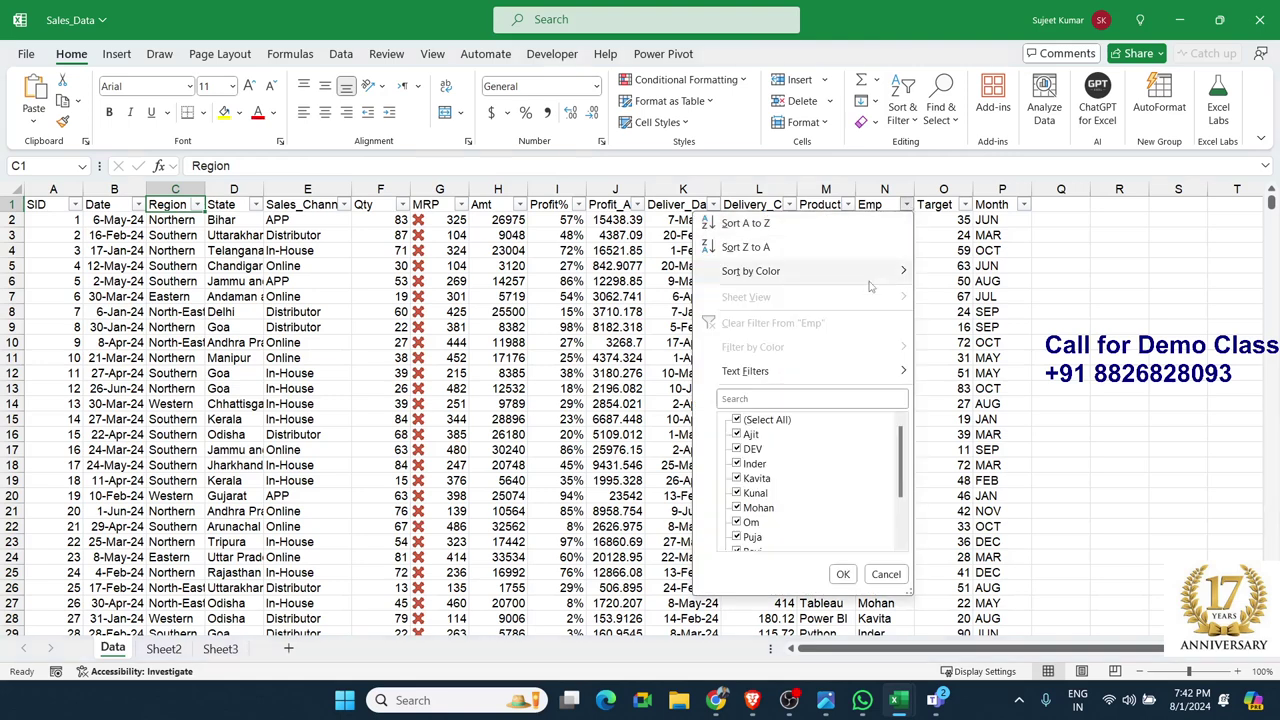
pyautogui.click(766, 424)
pyautogui.scroll(-2, 752, 482)
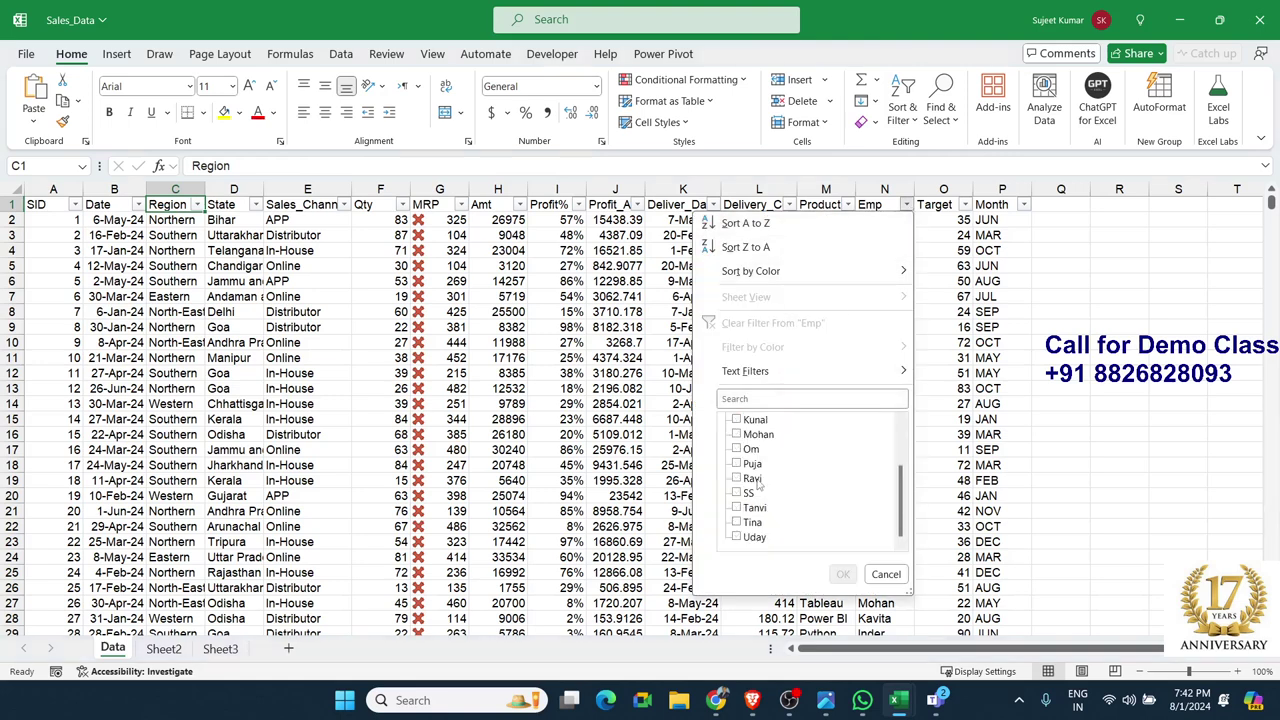
pyautogui.click(745, 464)
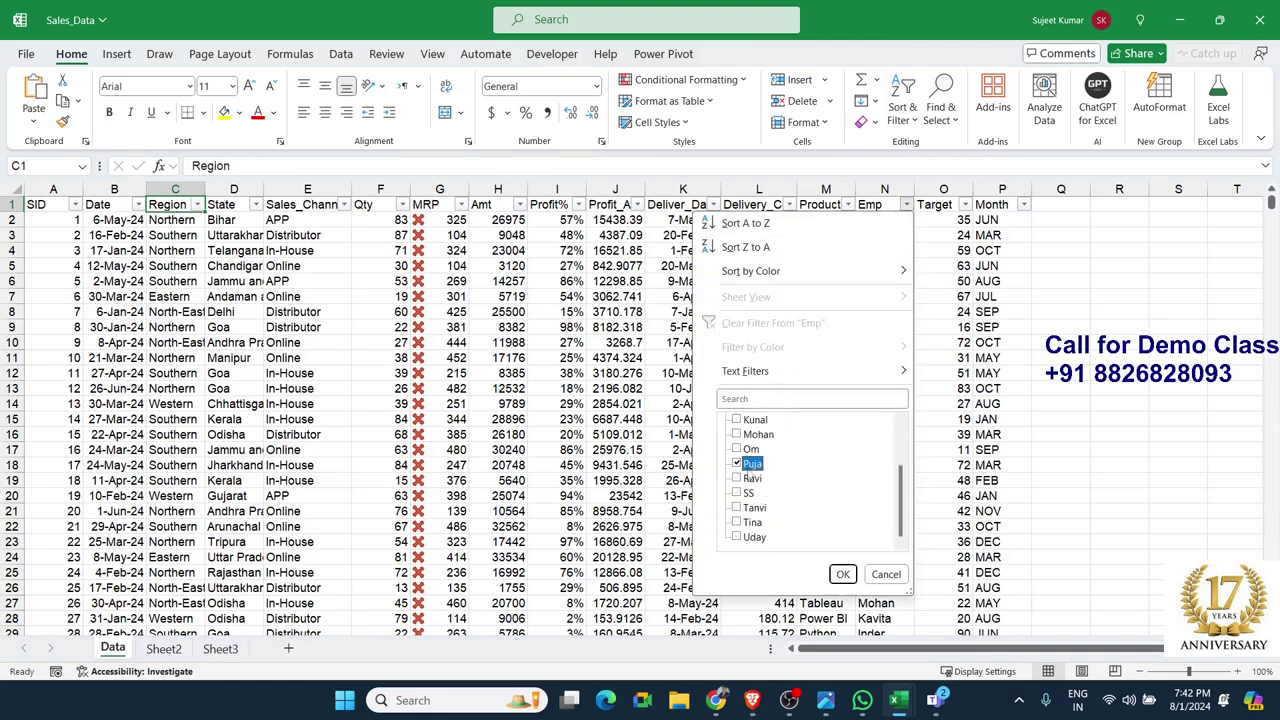
pyautogui.click(838, 574)
# Search the Emp filter for that employee's name and close it unchanged
pyautogui.click(906, 204)
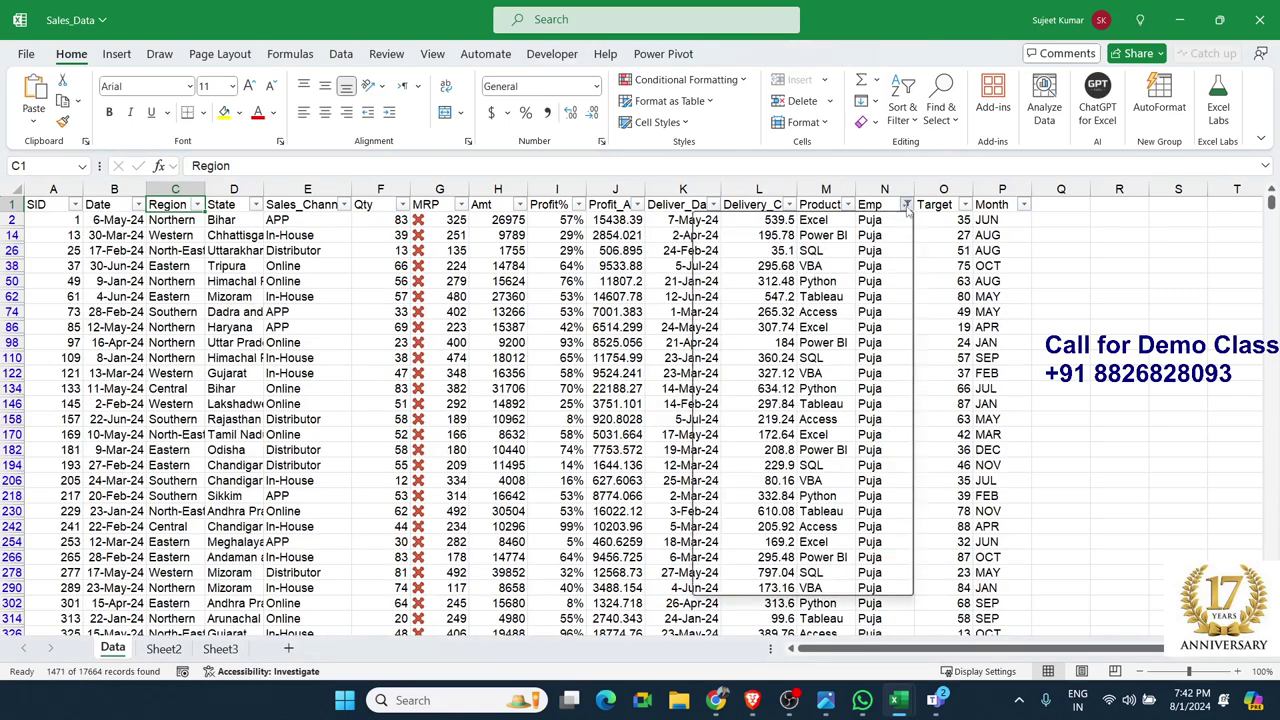
pyautogui.click(769, 398)
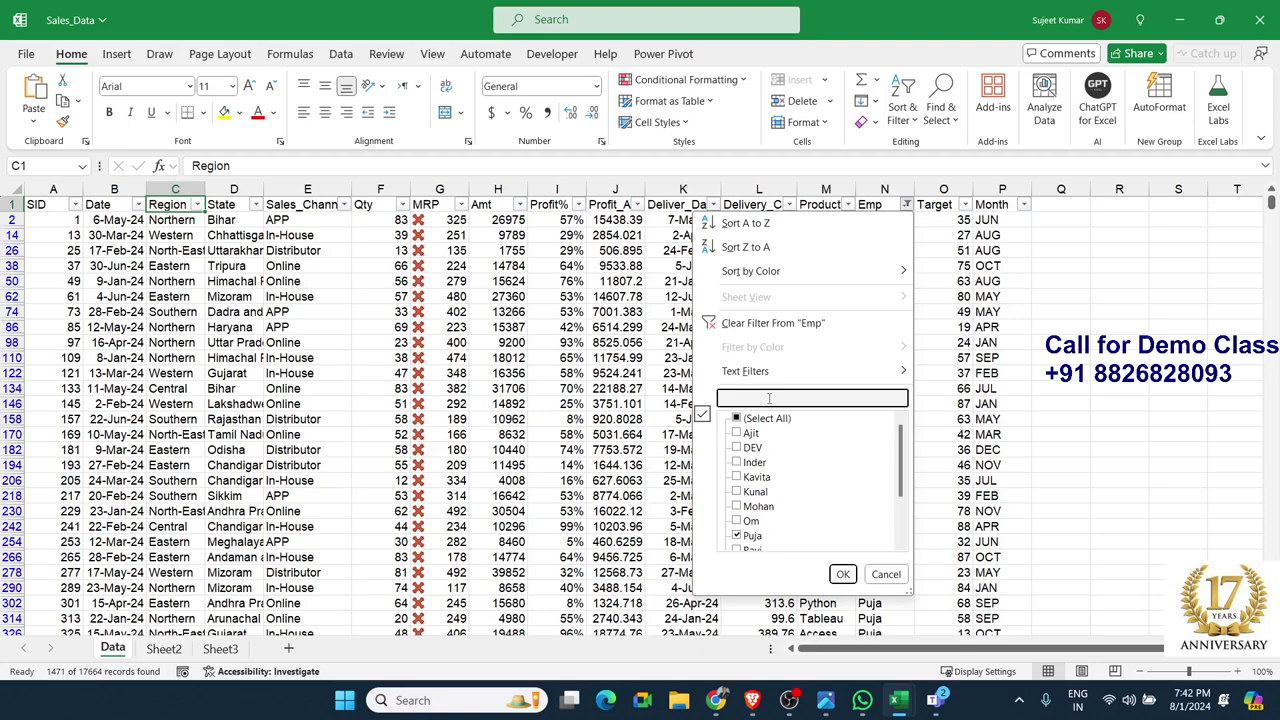
pyautogui.write('Puja')
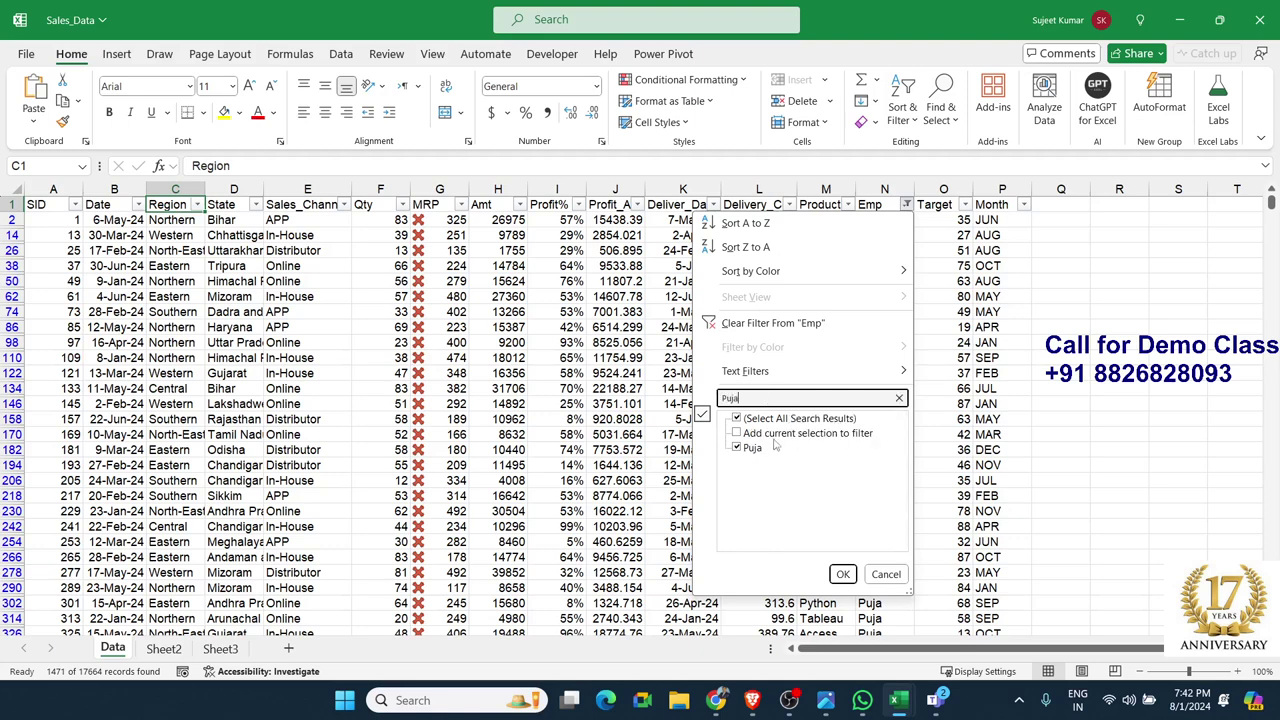
pyautogui.click(740, 449)
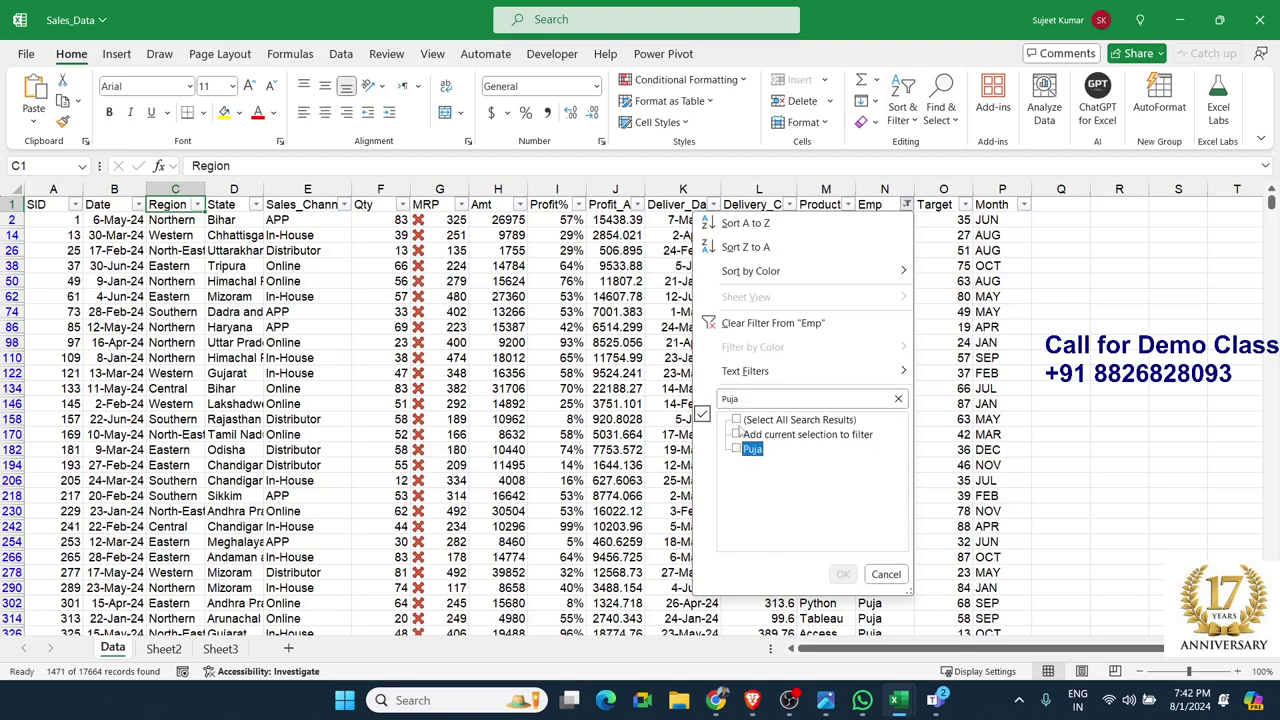
pyautogui.click(737, 420)
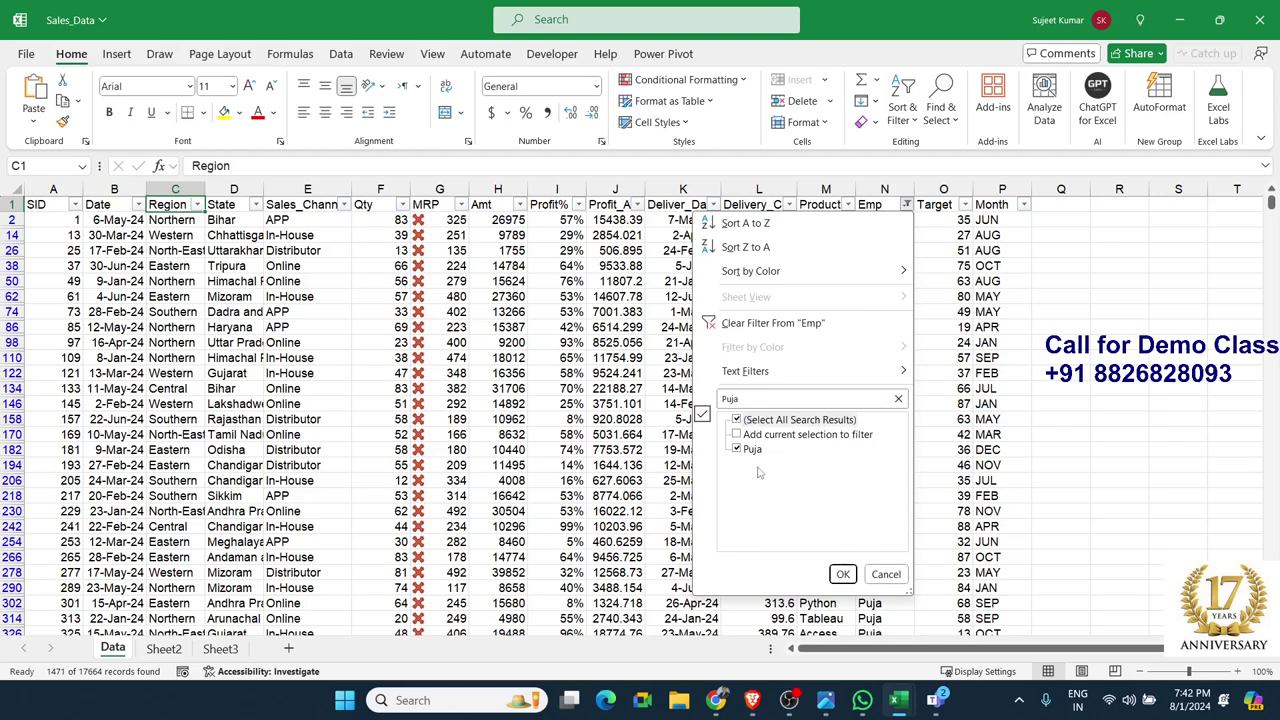
pyautogui.click(888, 574)
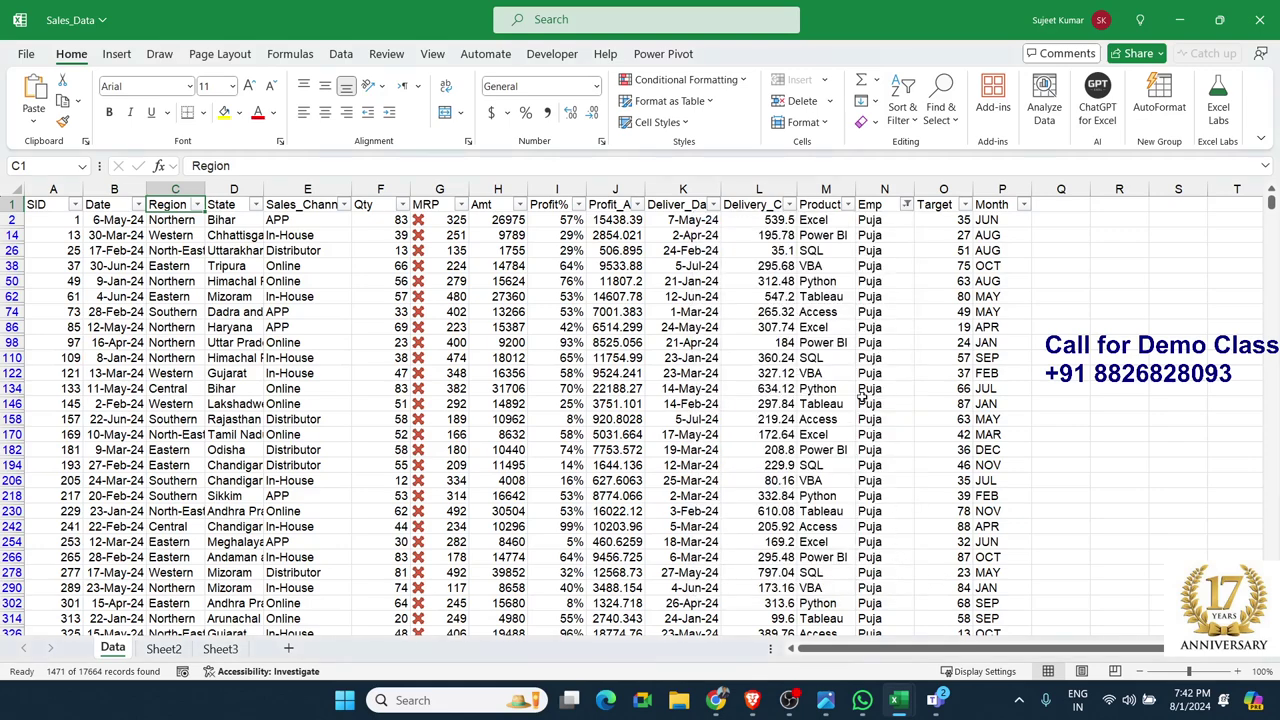
pyautogui.click(827, 331)
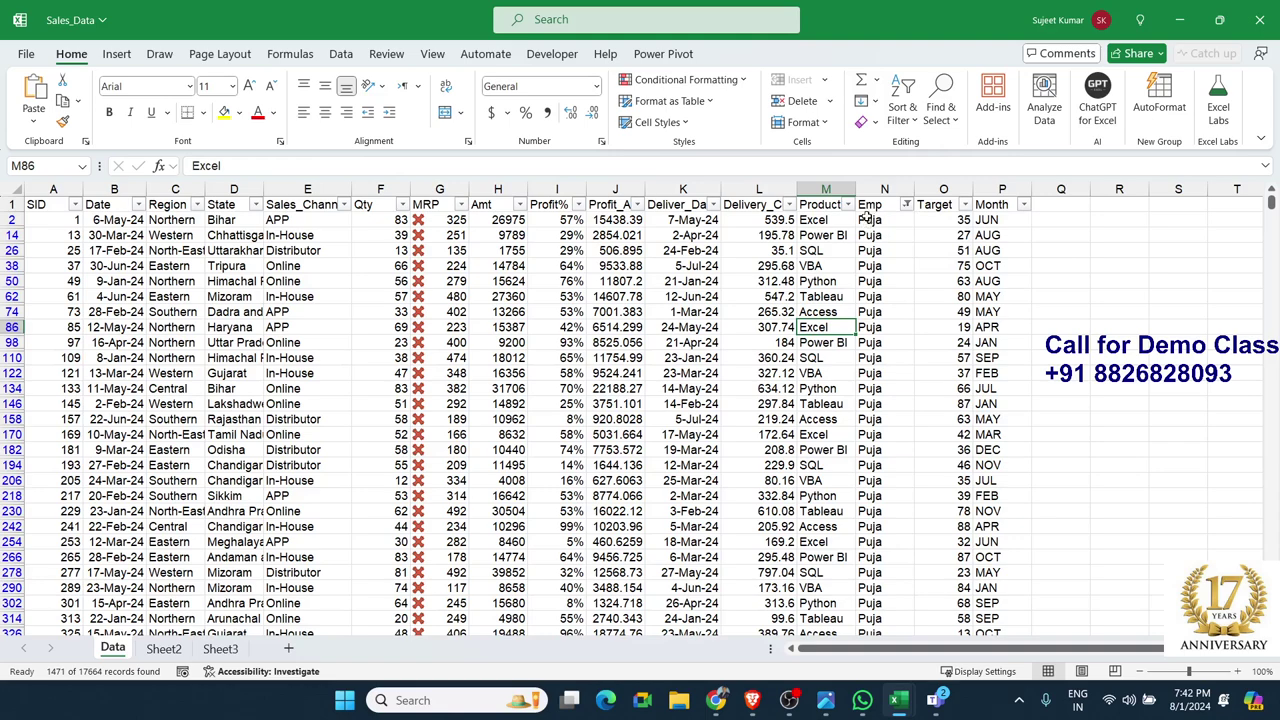
# Clear the Emp filter and filter the State column to Bihar only
pyautogui.click(906, 204)
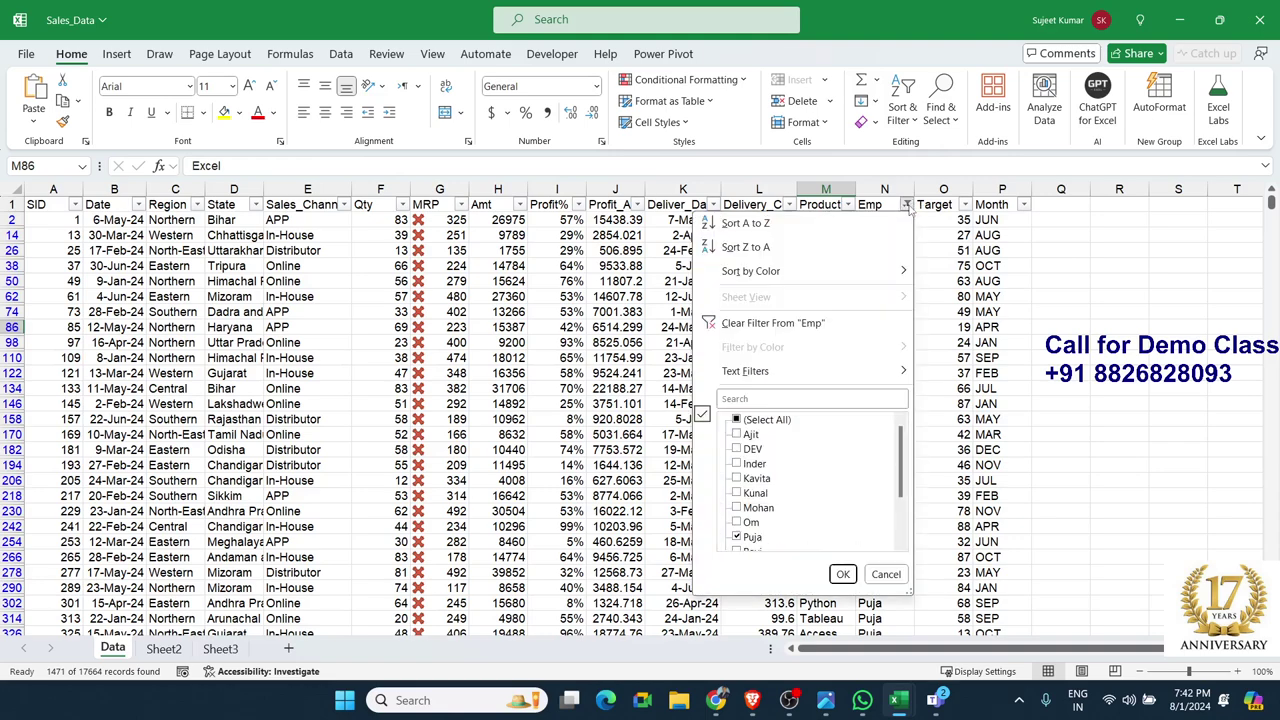
pyautogui.click(800, 322)
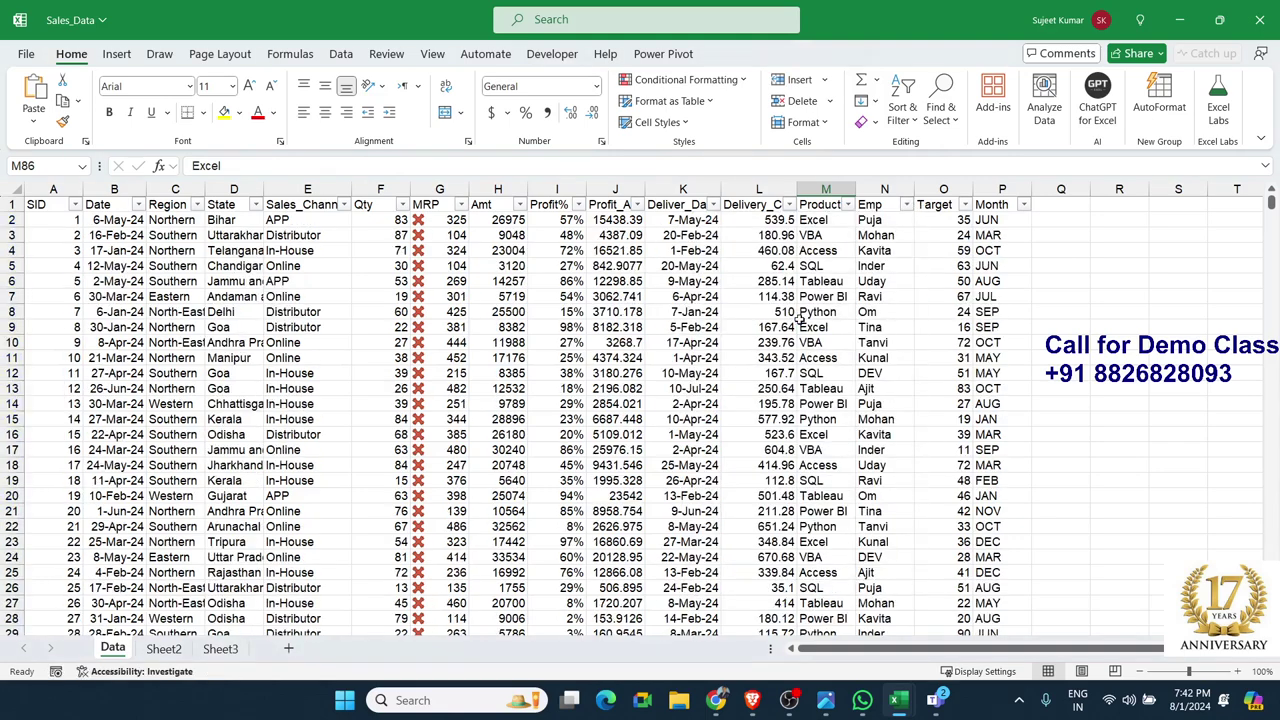
pyautogui.click(256, 204)
pyautogui.click(100, 419)
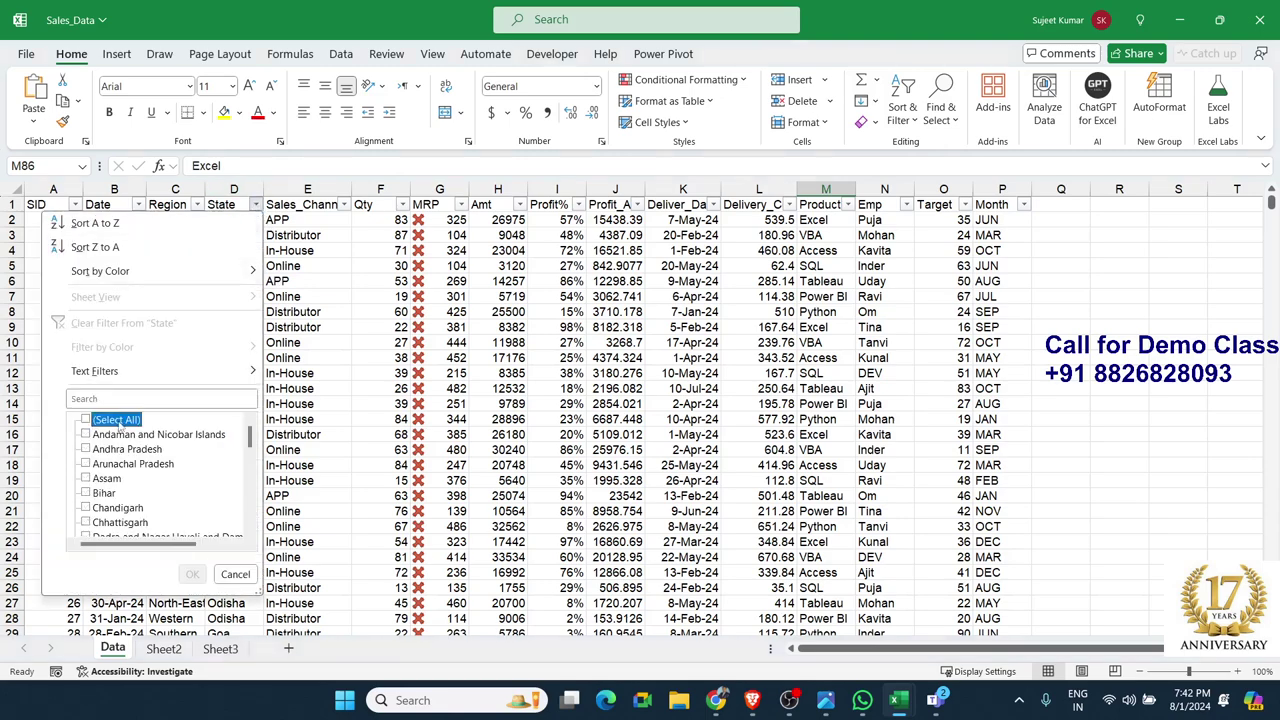
pyautogui.click(92, 493)
pyautogui.click(188, 573)
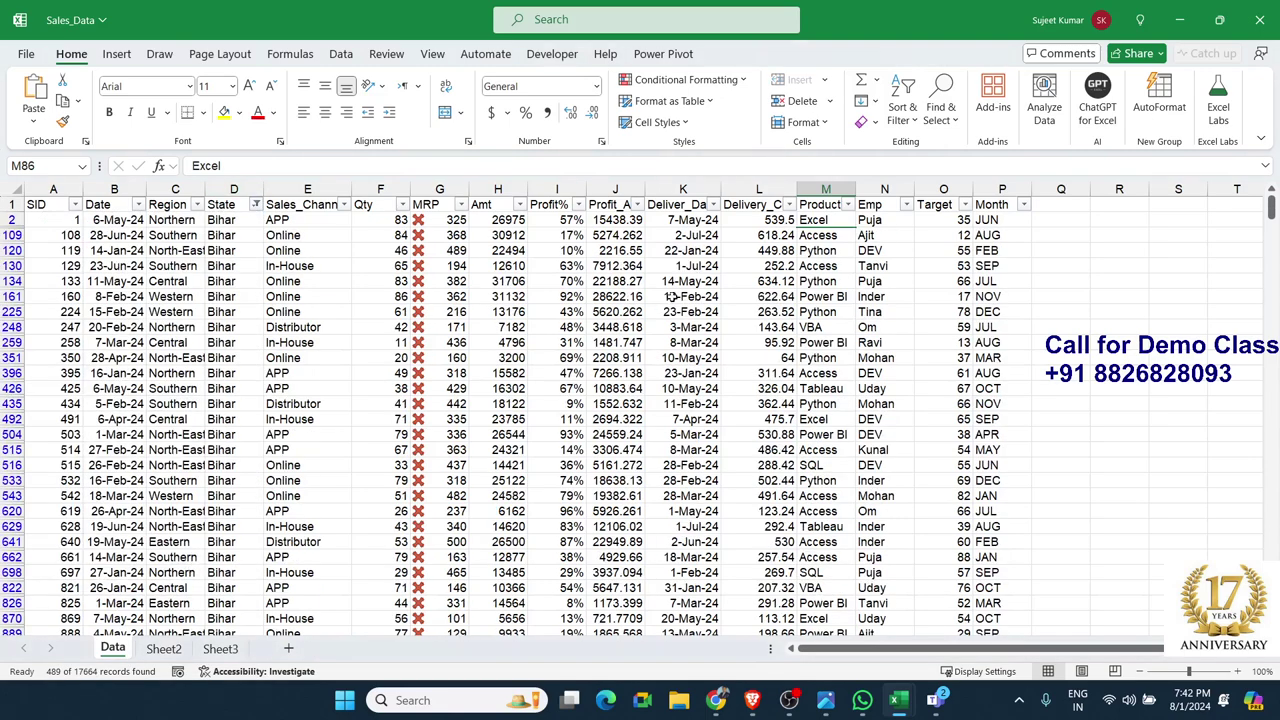
# Filter Product to Excel and Month to JAN
pyautogui.click(846, 205)
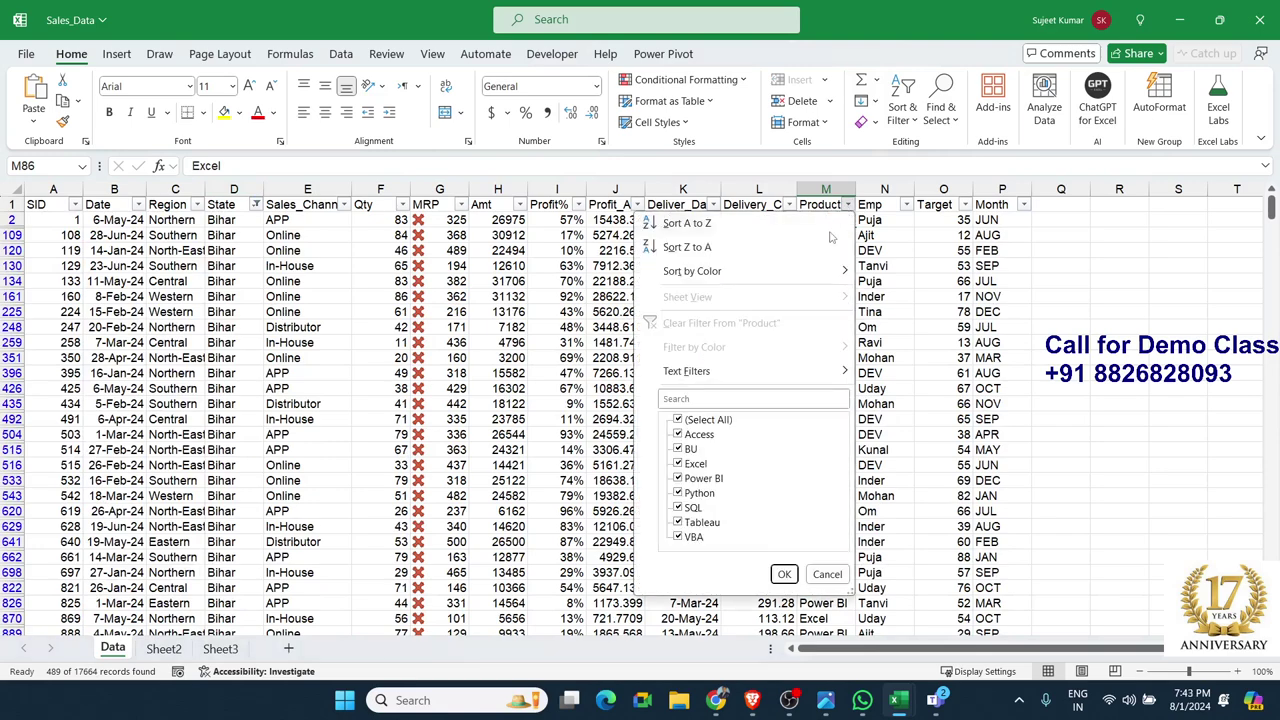
pyautogui.click(708, 419)
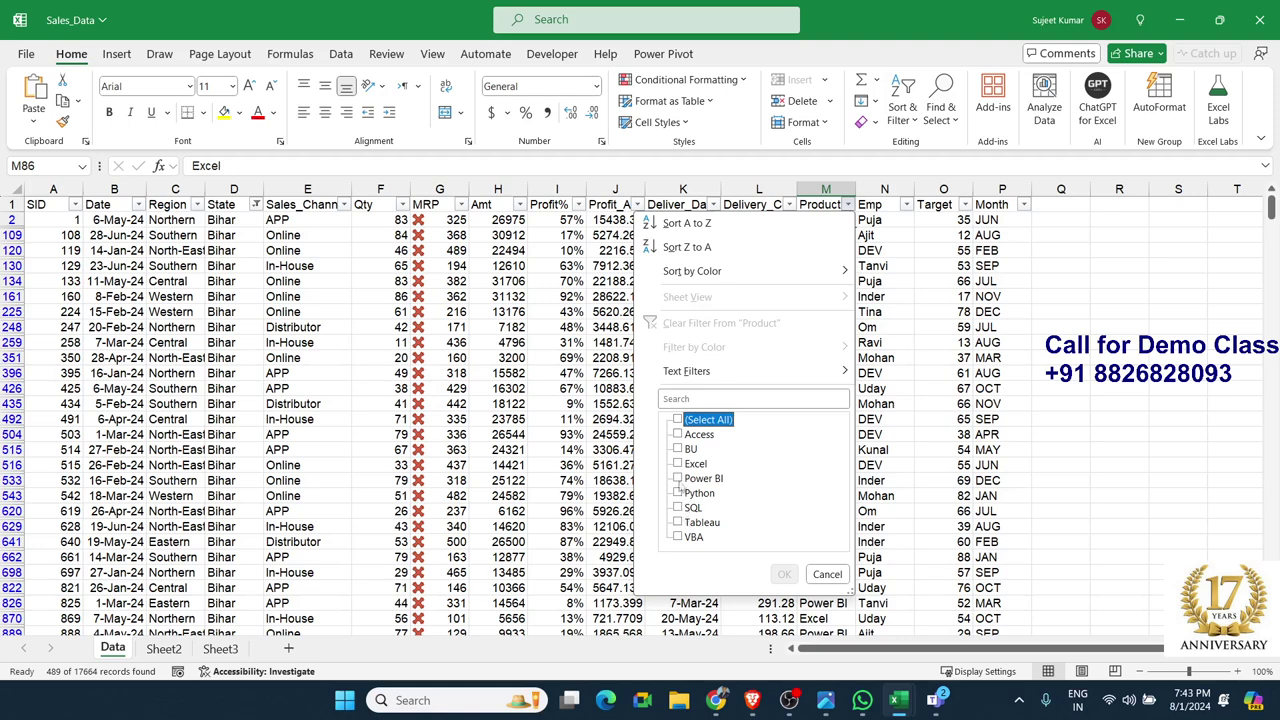
pyautogui.click(680, 465)
pyautogui.click(783, 574)
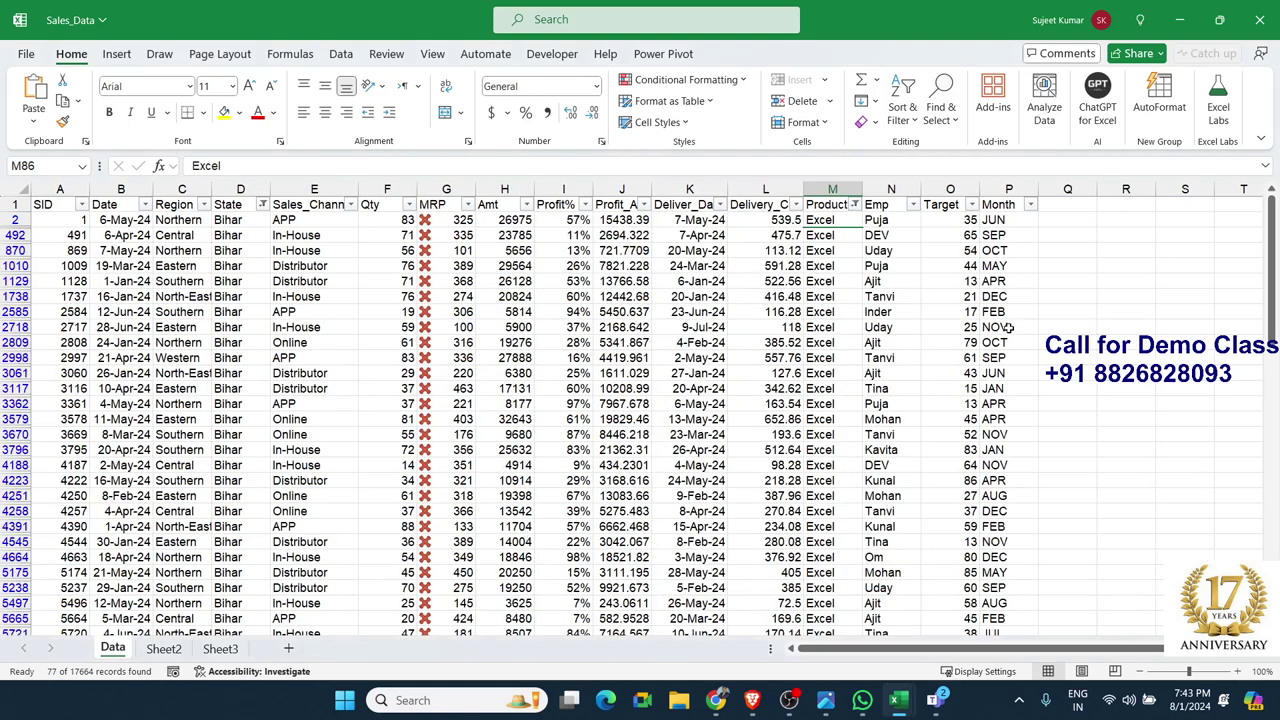
pyautogui.click(1030, 205)
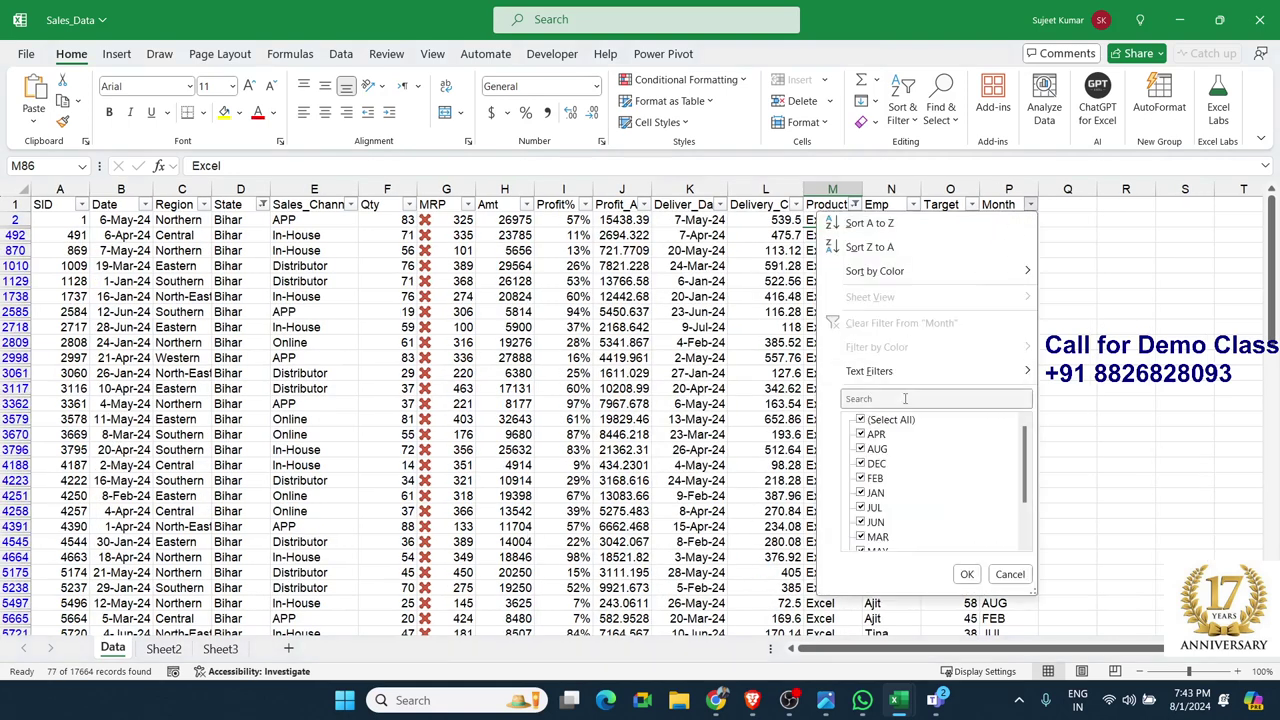
pyautogui.click(862, 419)
pyautogui.click(864, 493)
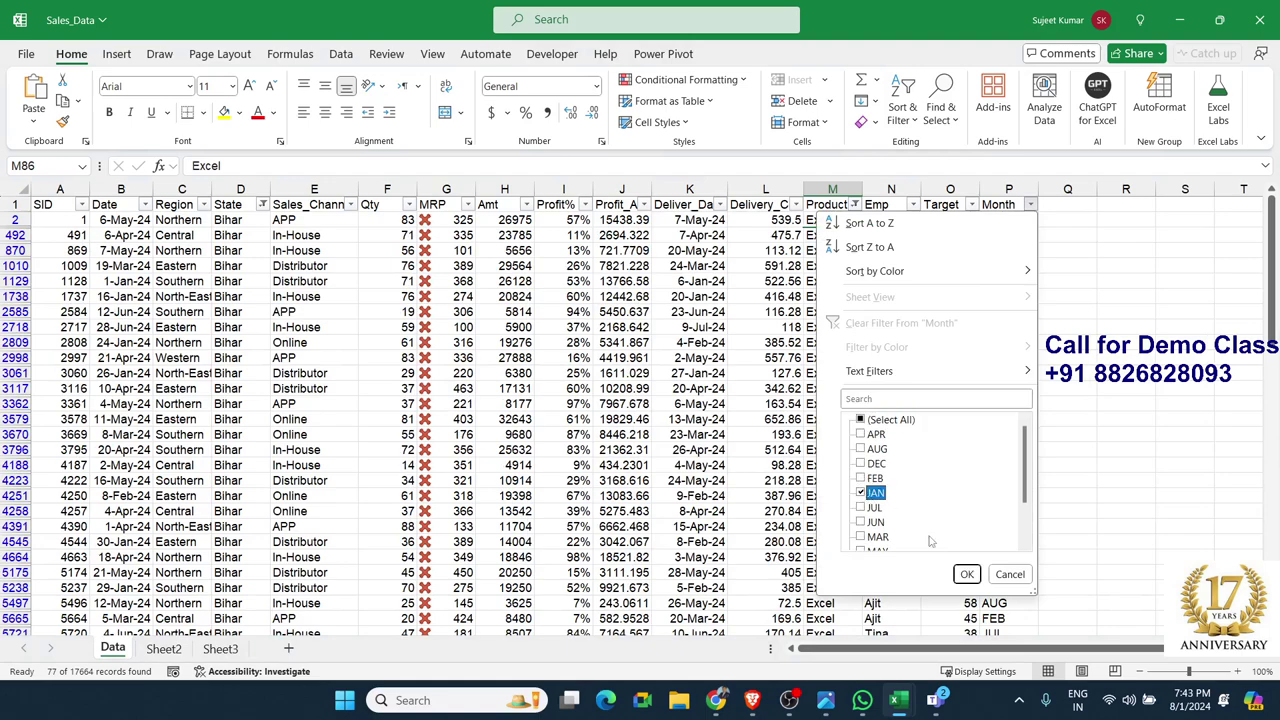
pyautogui.click(967, 574)
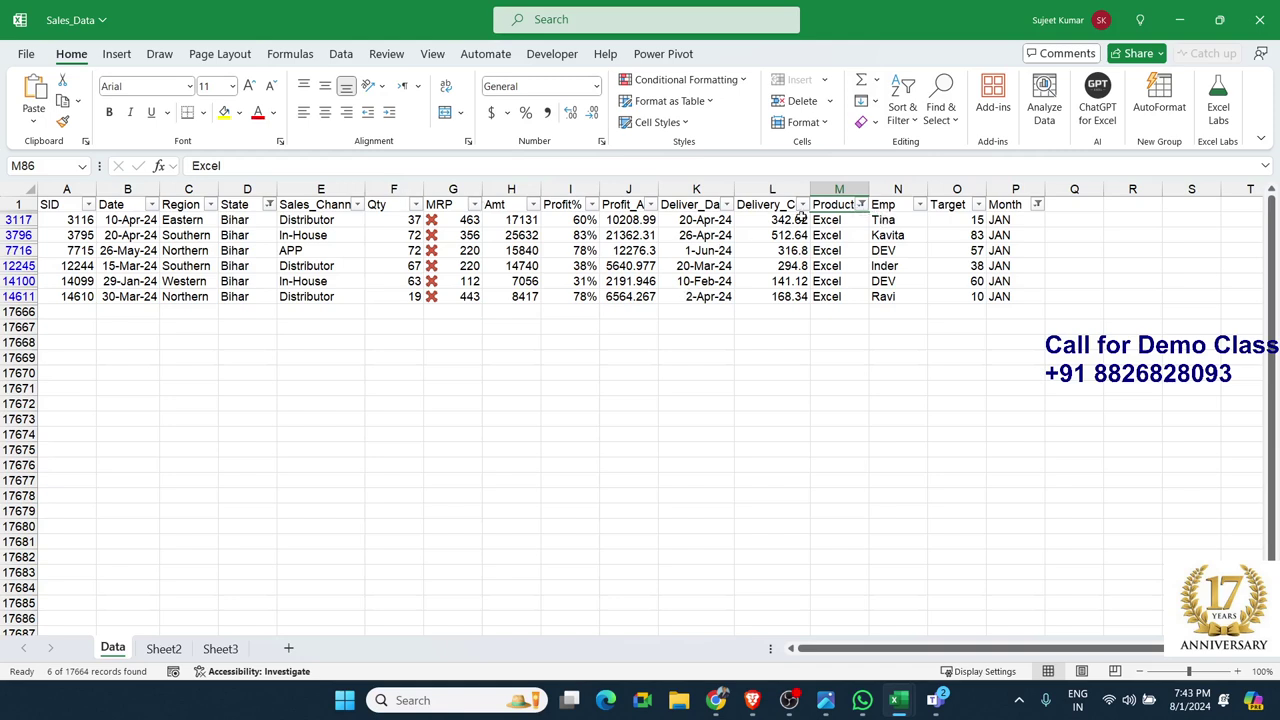
# Inspect the Product custom filter without changing it, then open the Qty column filter
pyautogui.click(860, 205)
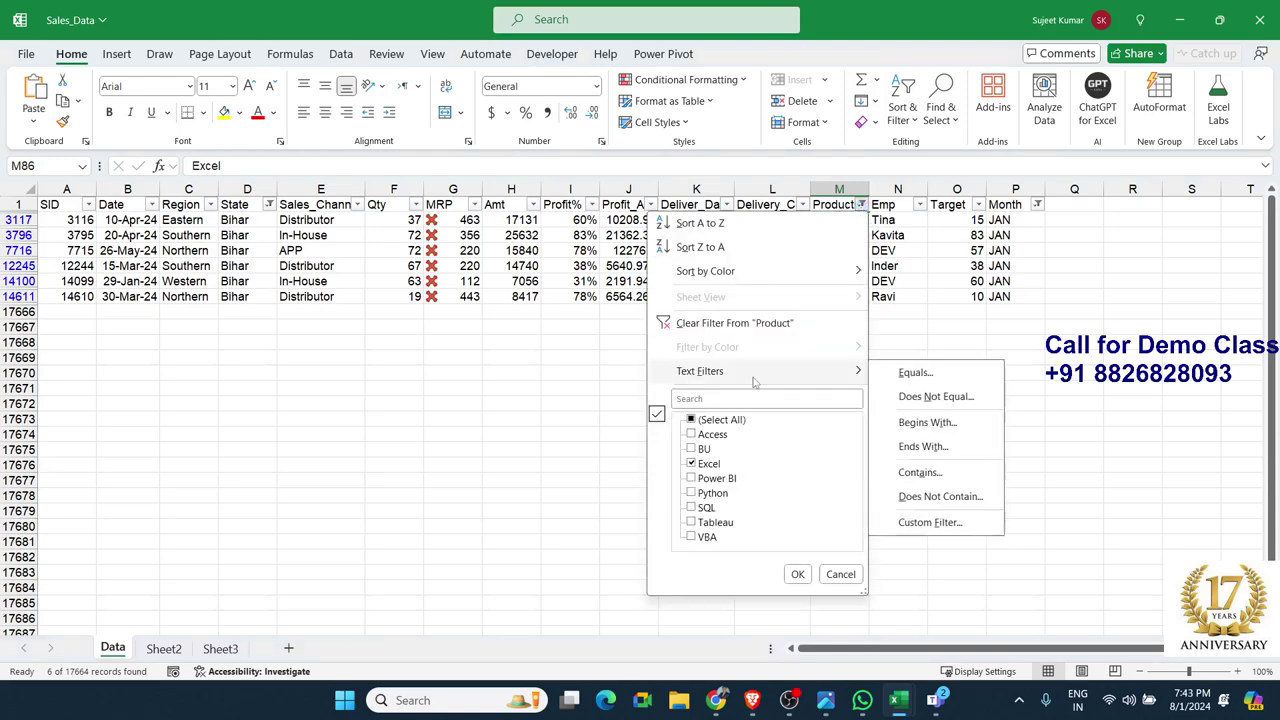
pyautogui.moveTo(751, 374)
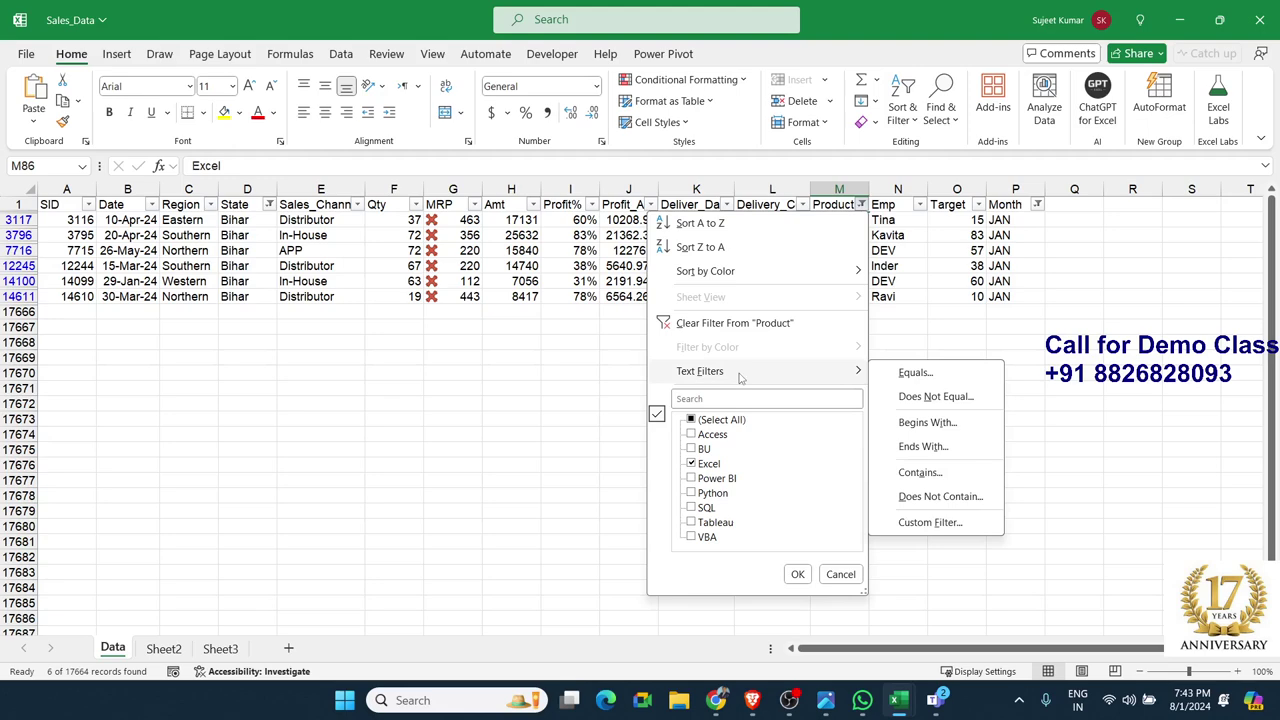
pyautogui.click(944, 524)
pyautogui.click(435, 358)
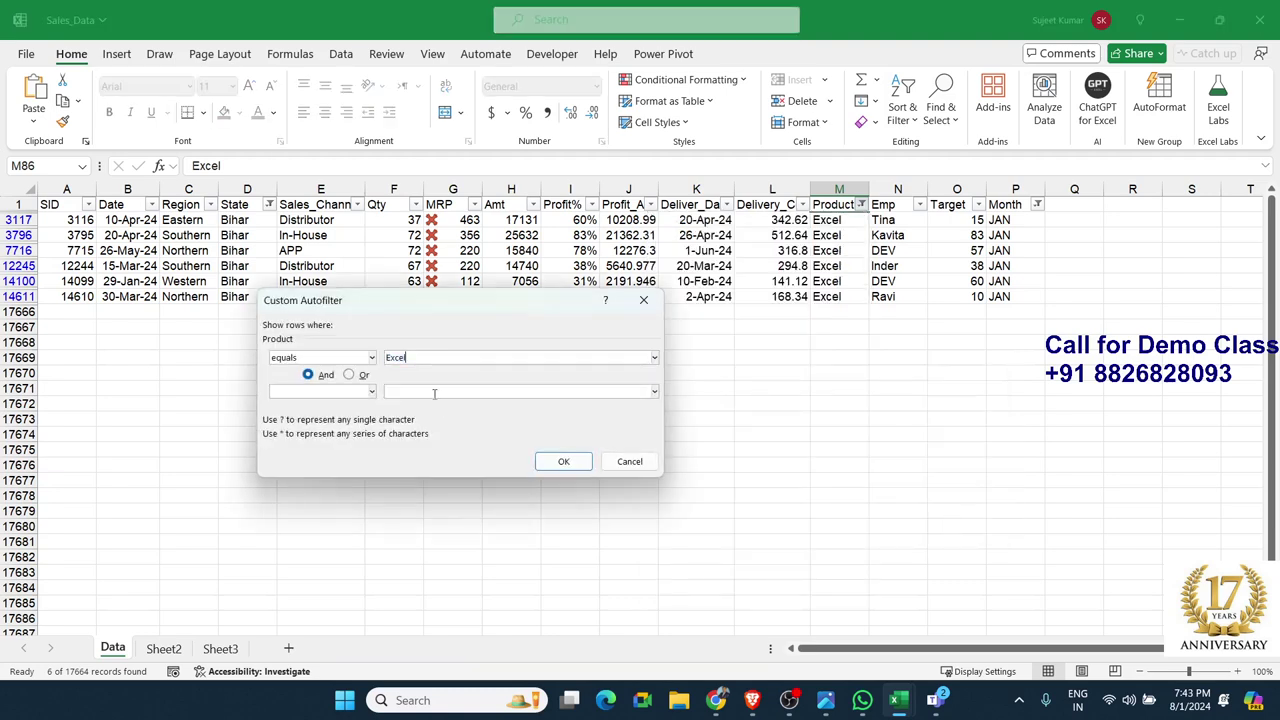
pyautogui.click(429, 392)
pyautogui.click(630, 459)
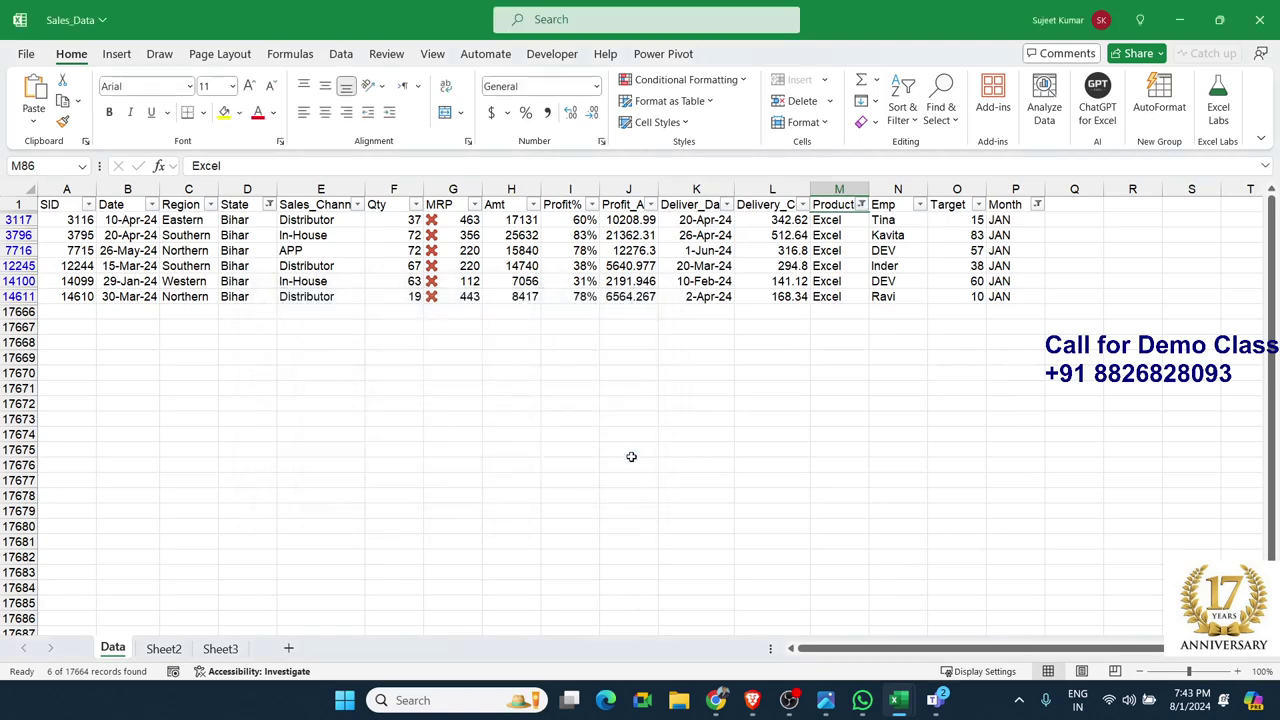
pyautogui.click(415, 204)
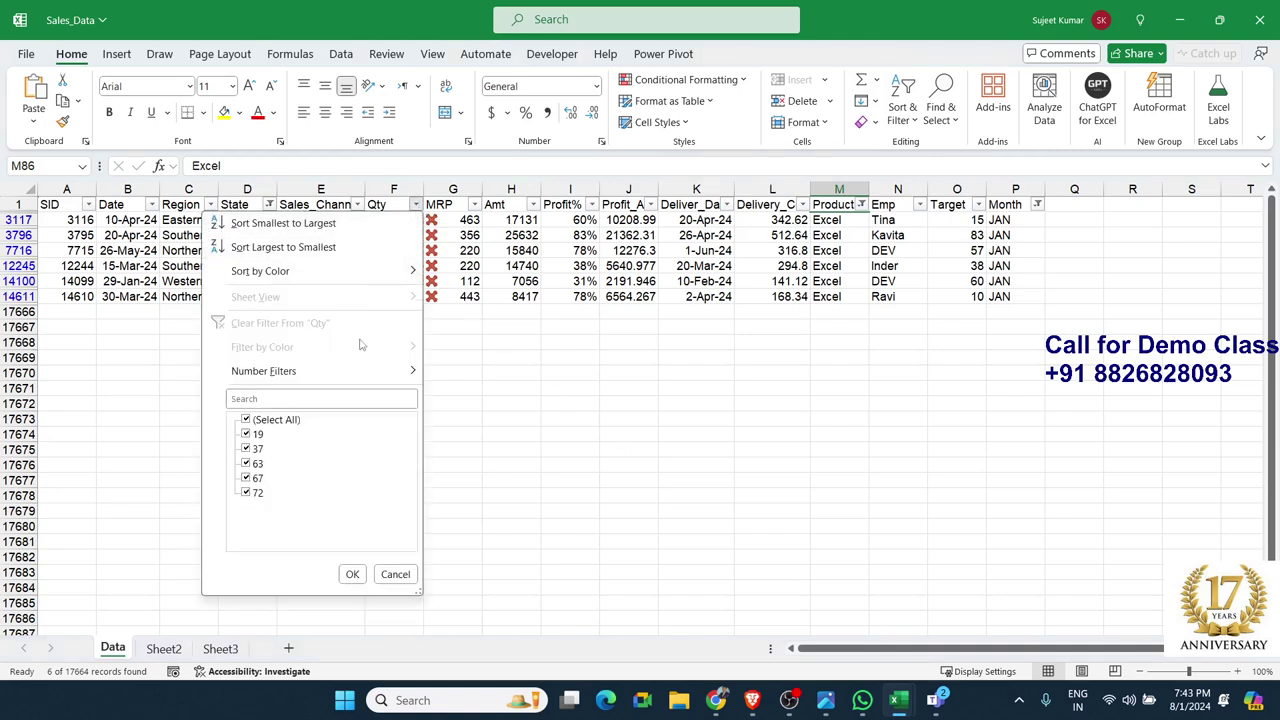
pyautogui.moveTo(356, 372)
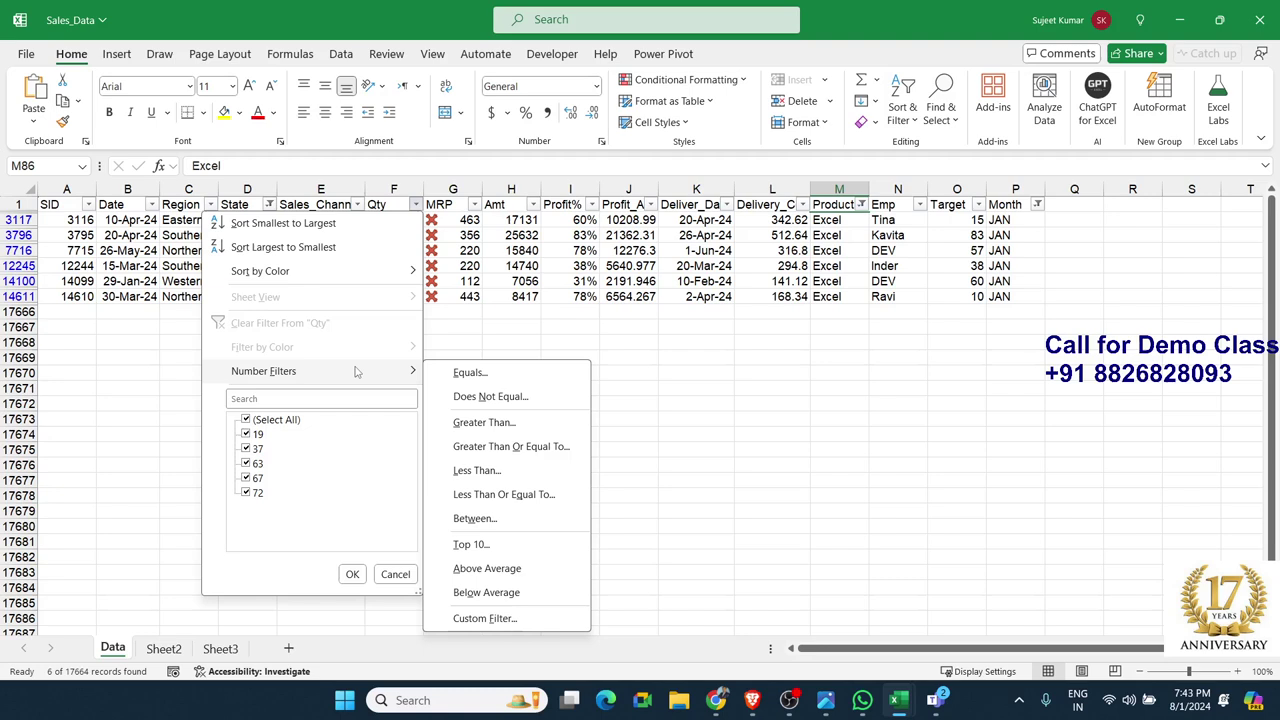
pyautogui.click(352, 574)
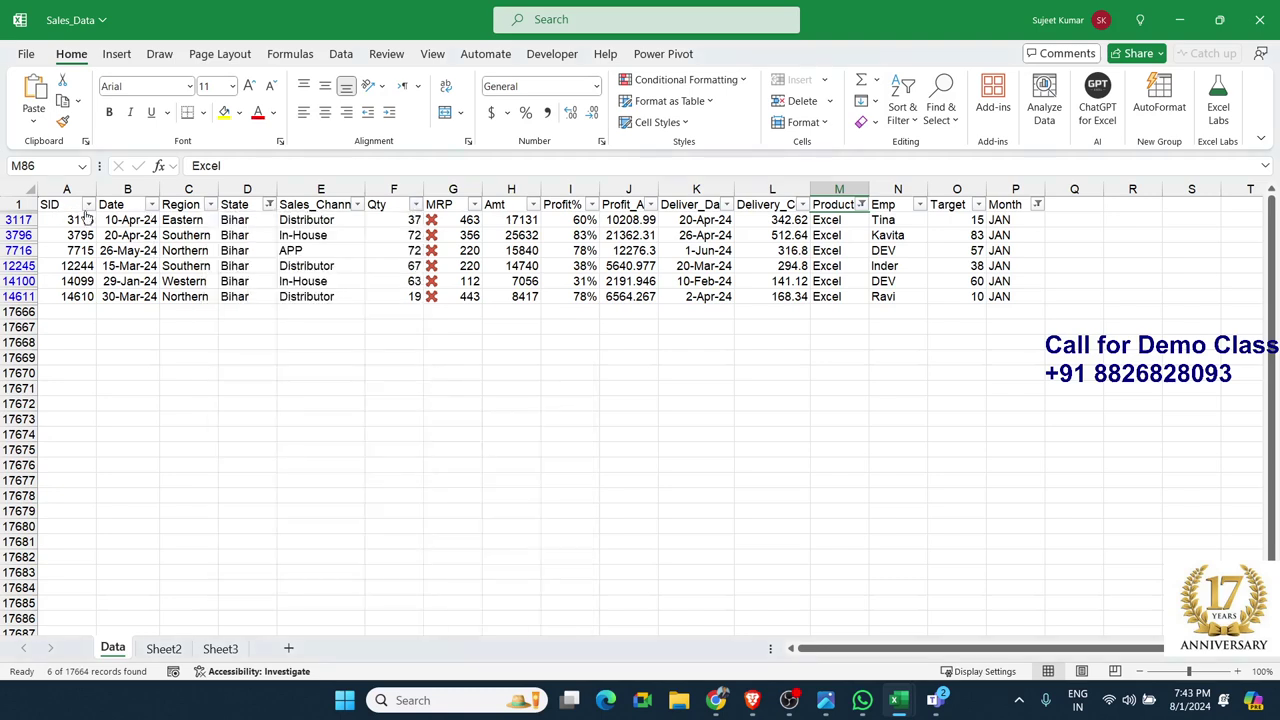
pyautogui.click(205, 249)
pyautogui.click(152, 206)
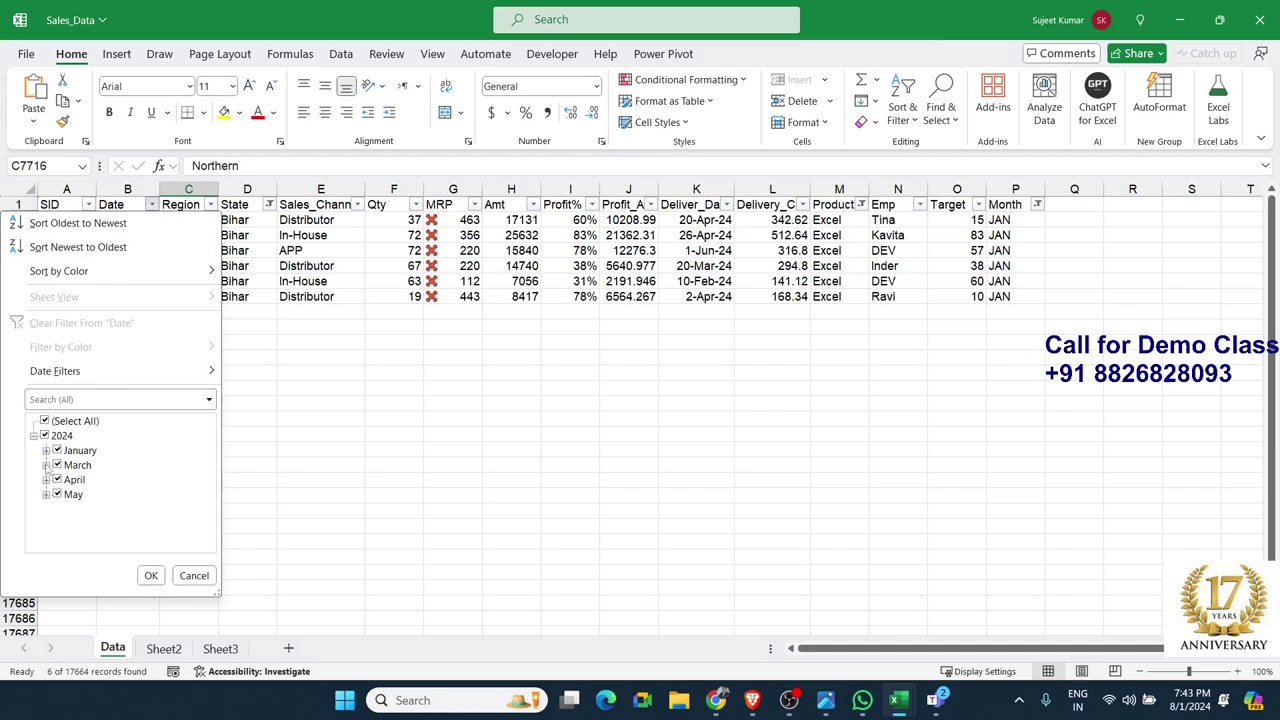
pyautogui.click(46, 451)
pyautogui.click(46, 451)
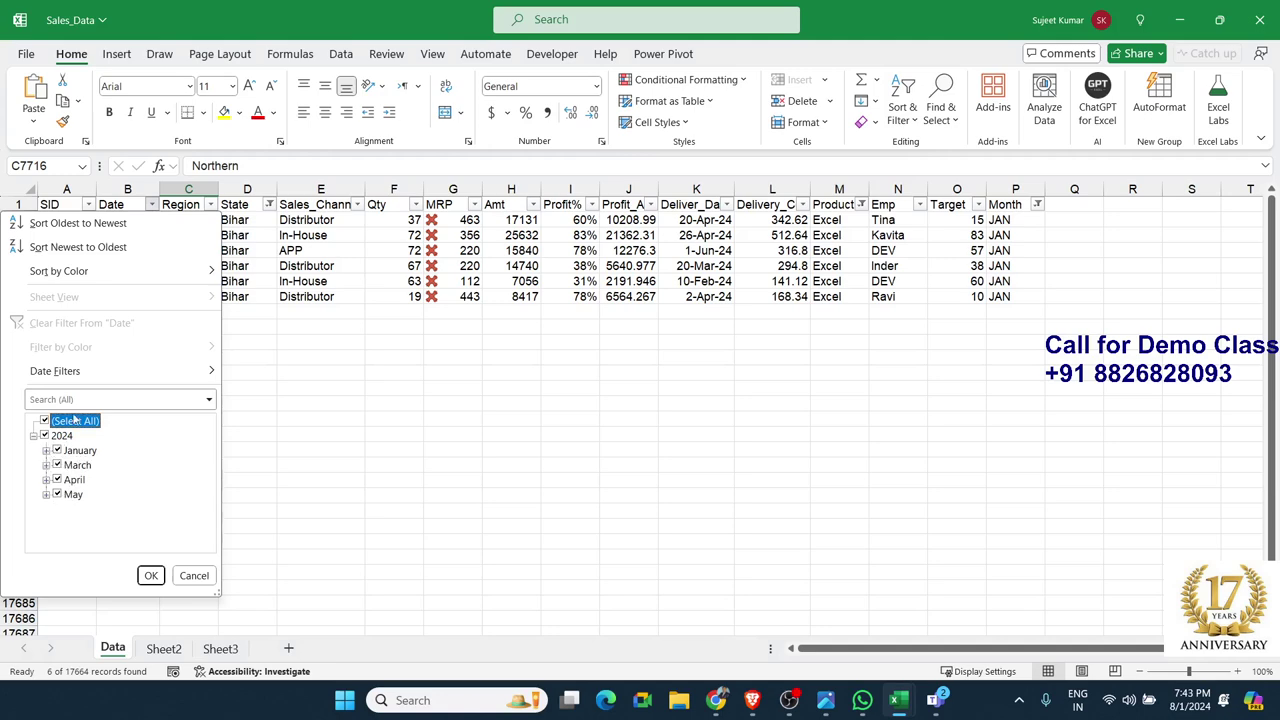
pyautogui.moveTo(89, 374)
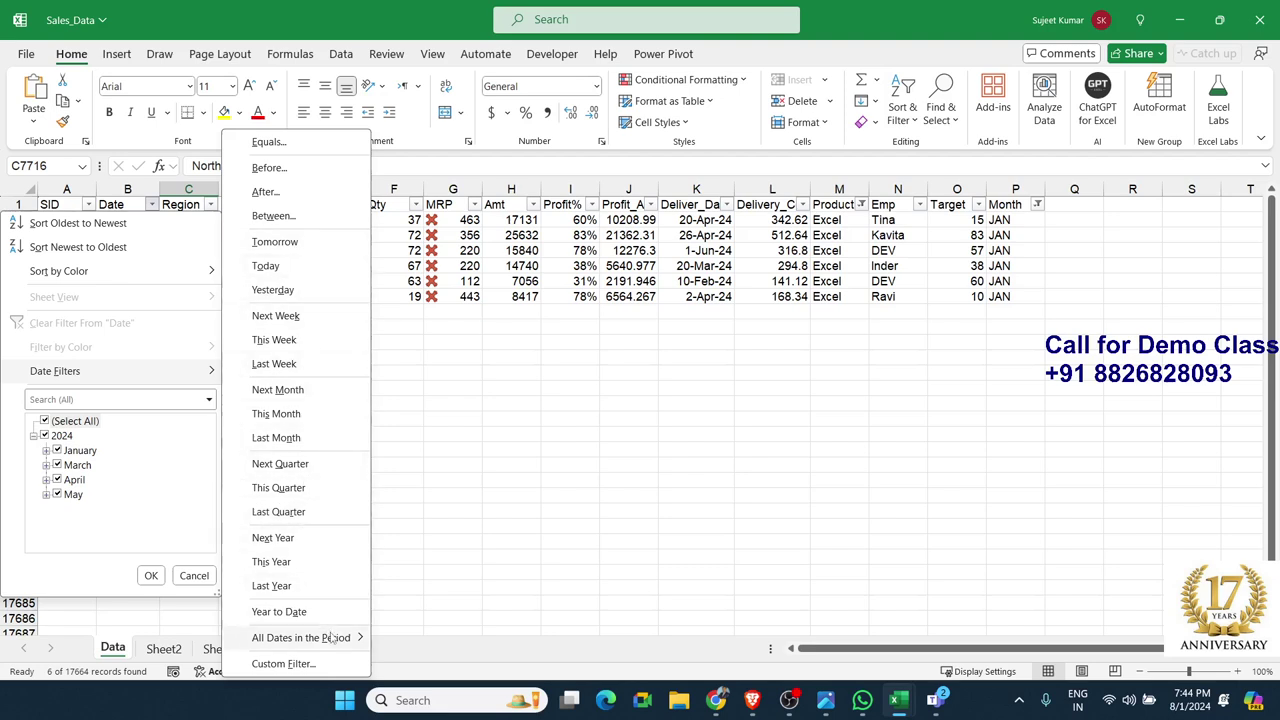
pyautogui.moveTo(358, 637)
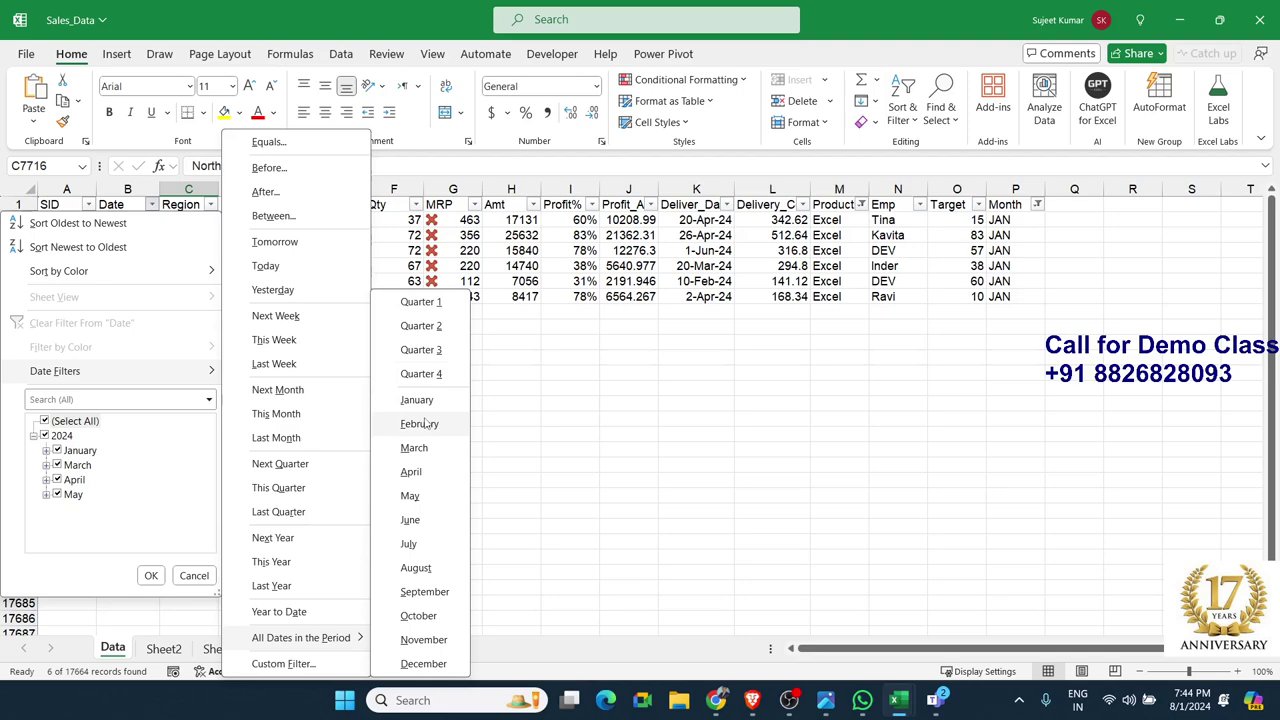
pyautogui.click(535, 399)
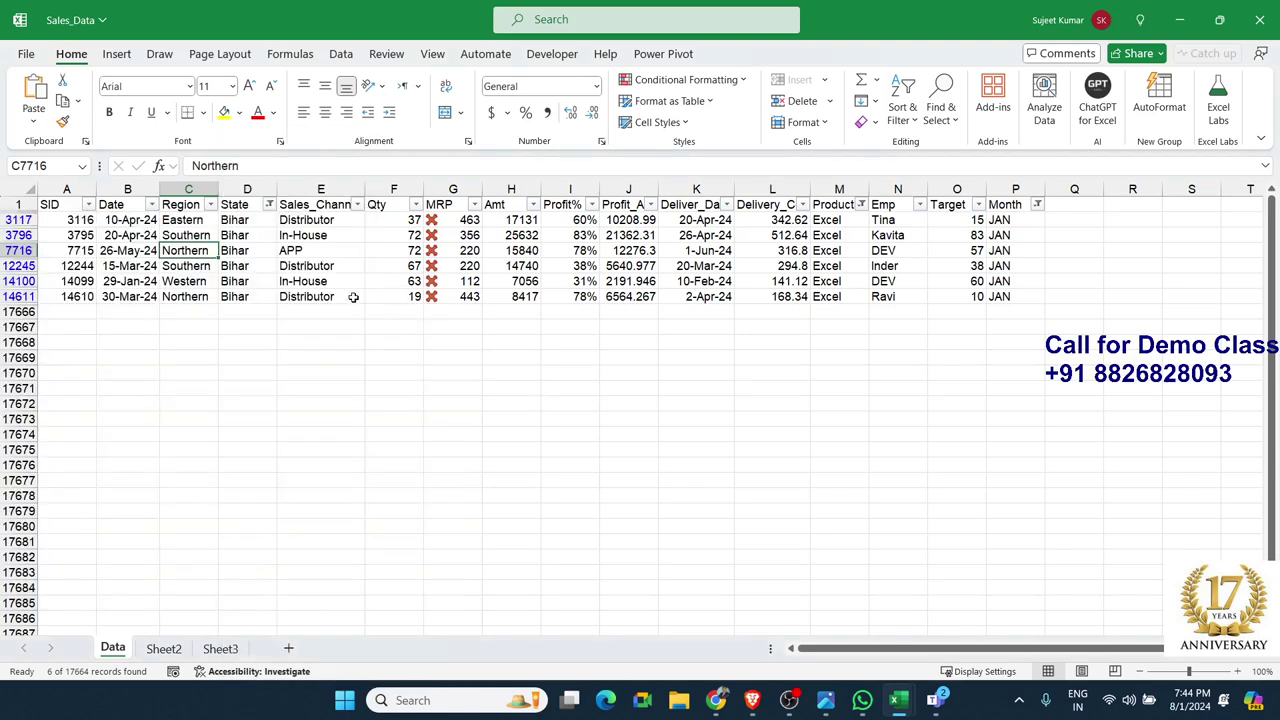
# Select the filtered table A1:P14611 and narrow it to visible cells only via Go To Special
pyautogui.moveTo(44, 204); pyautogui.dragTo(1003, 296)
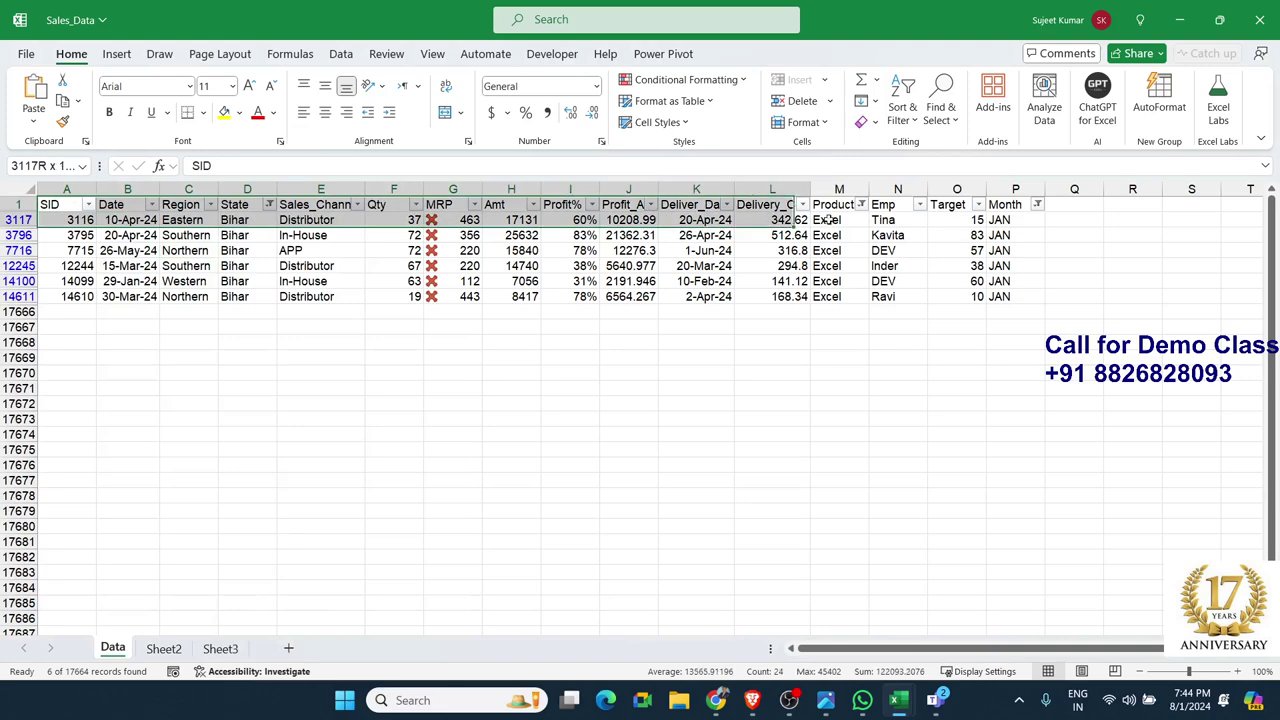
pyautogui.click(940, 118)
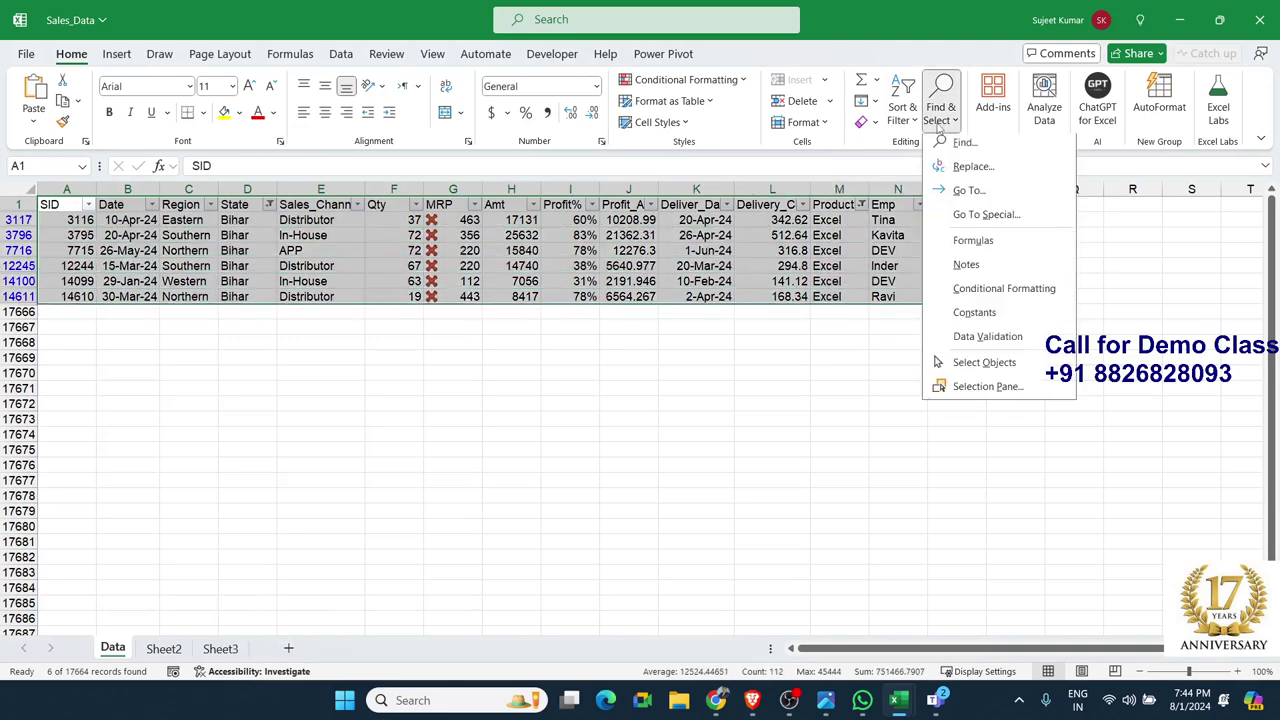
pyautogui.click(982, 220)
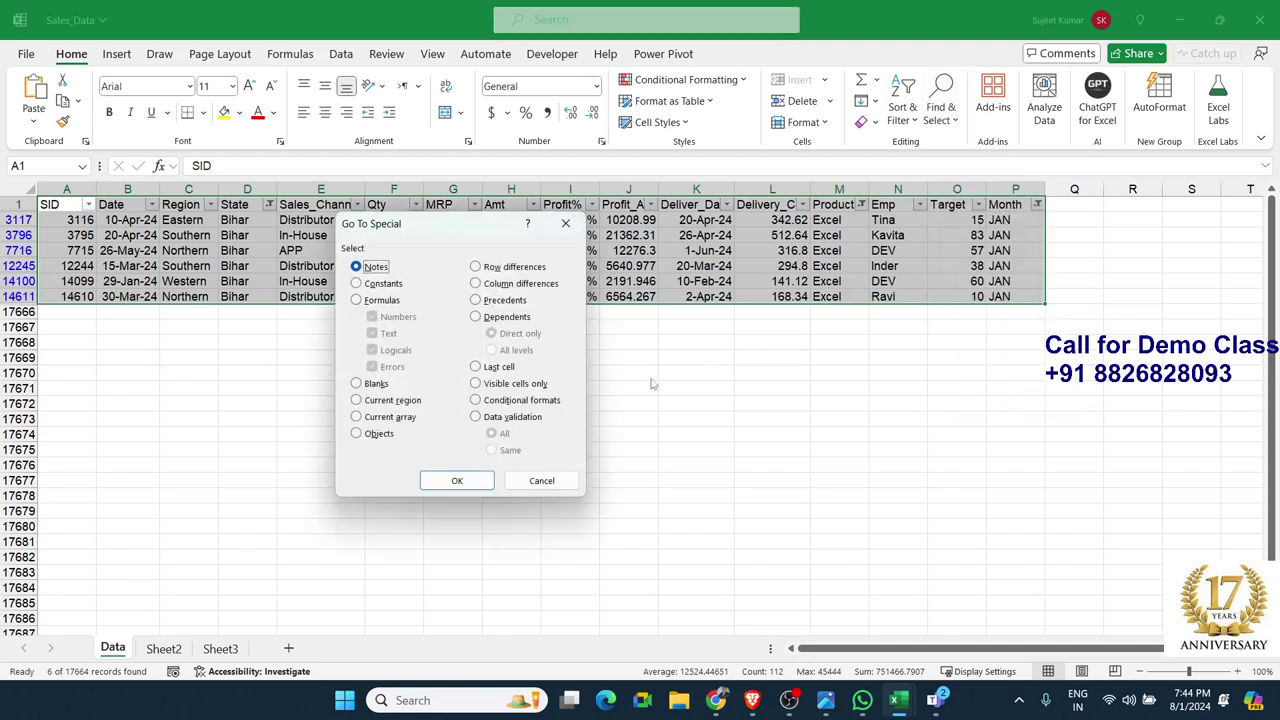
pyautogui.click(499, 386)
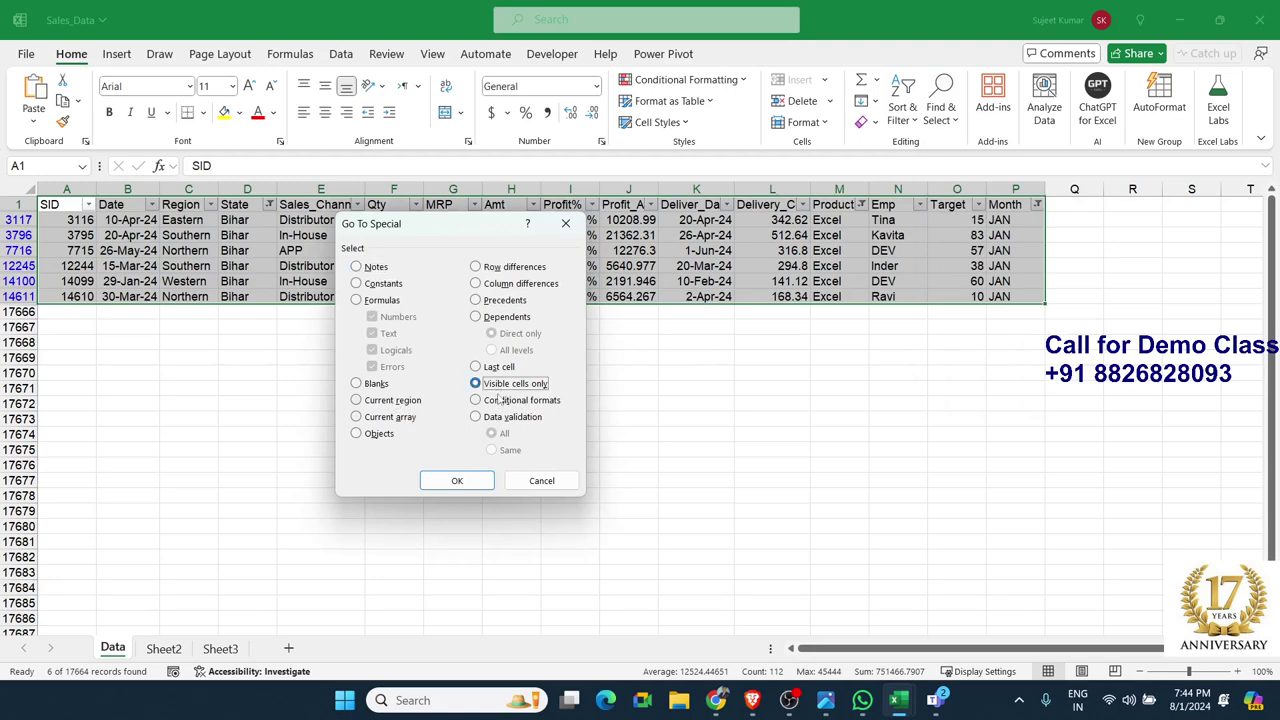
pyautogui.click(476, 483)
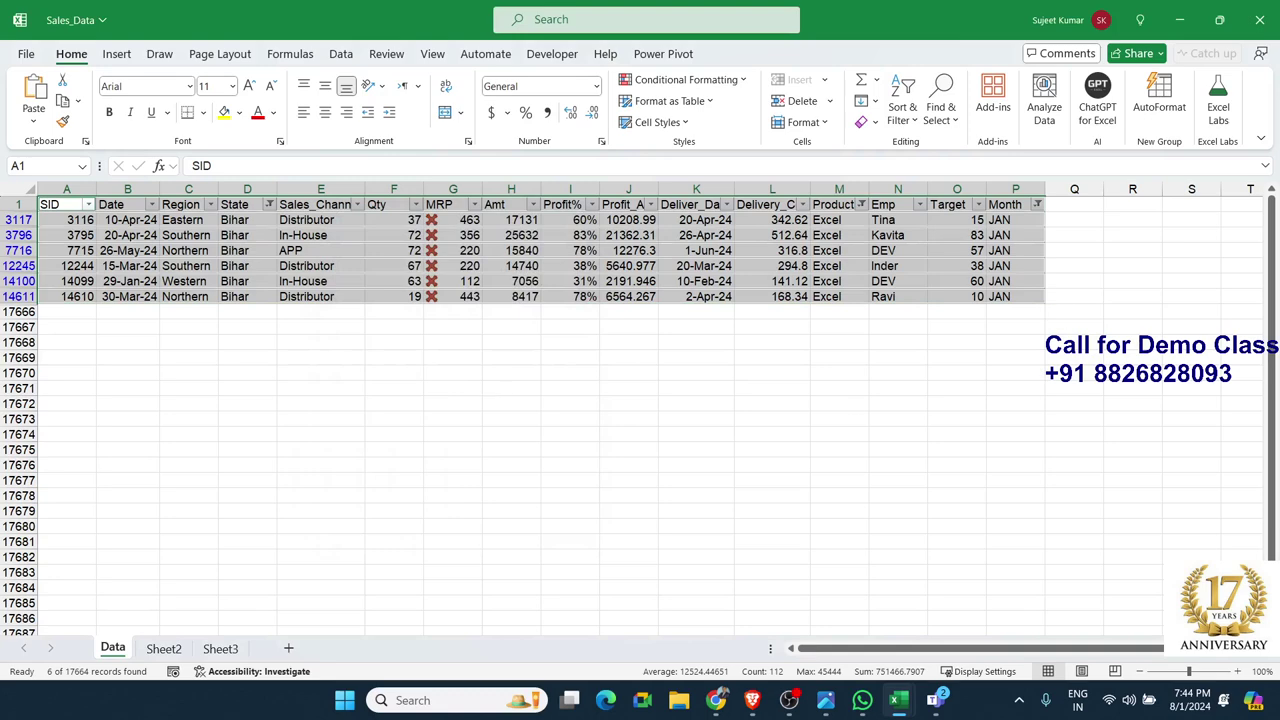
pyautogui.press('super+d')
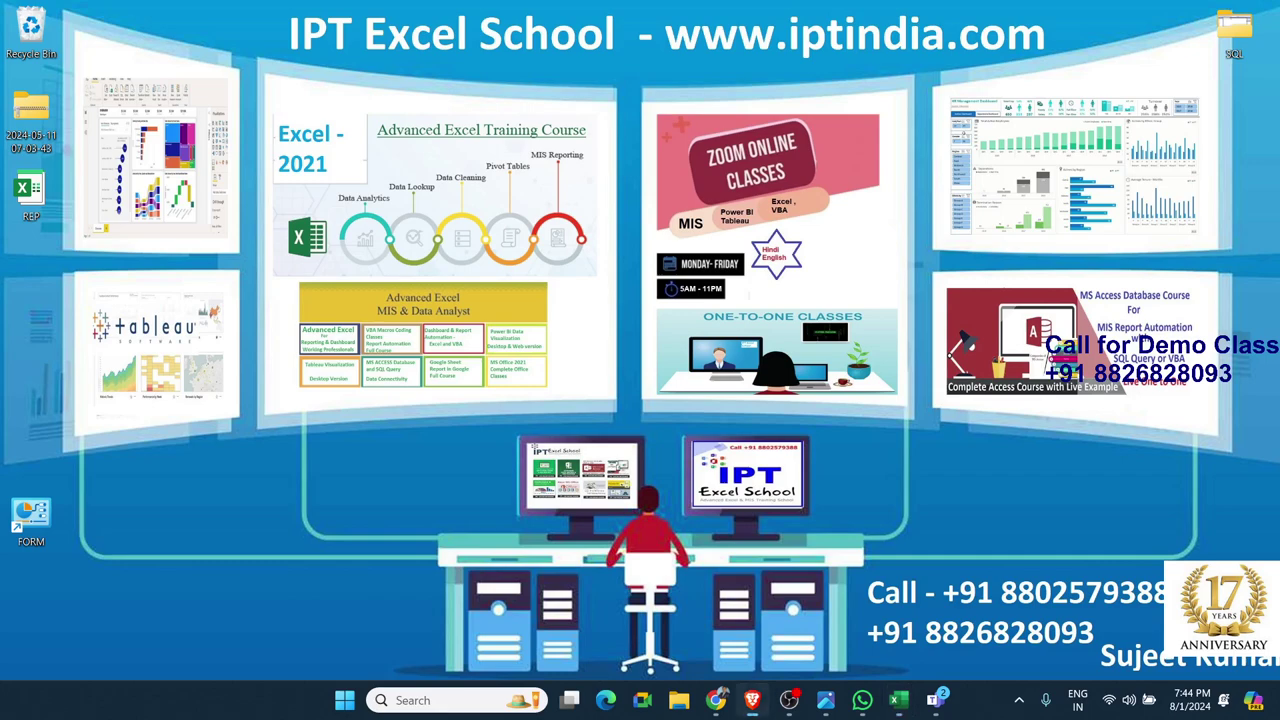
pyautogui.press('super+d')
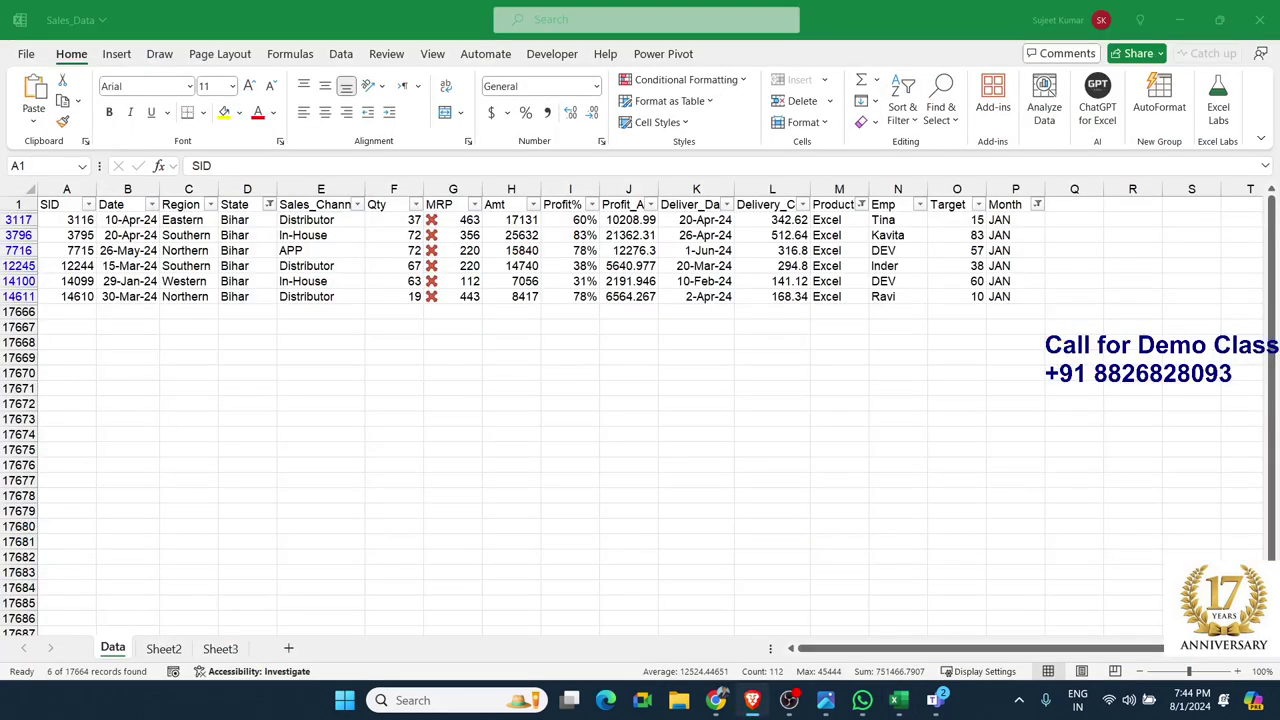
pyautogui.hotkey('alt', 'Tab')
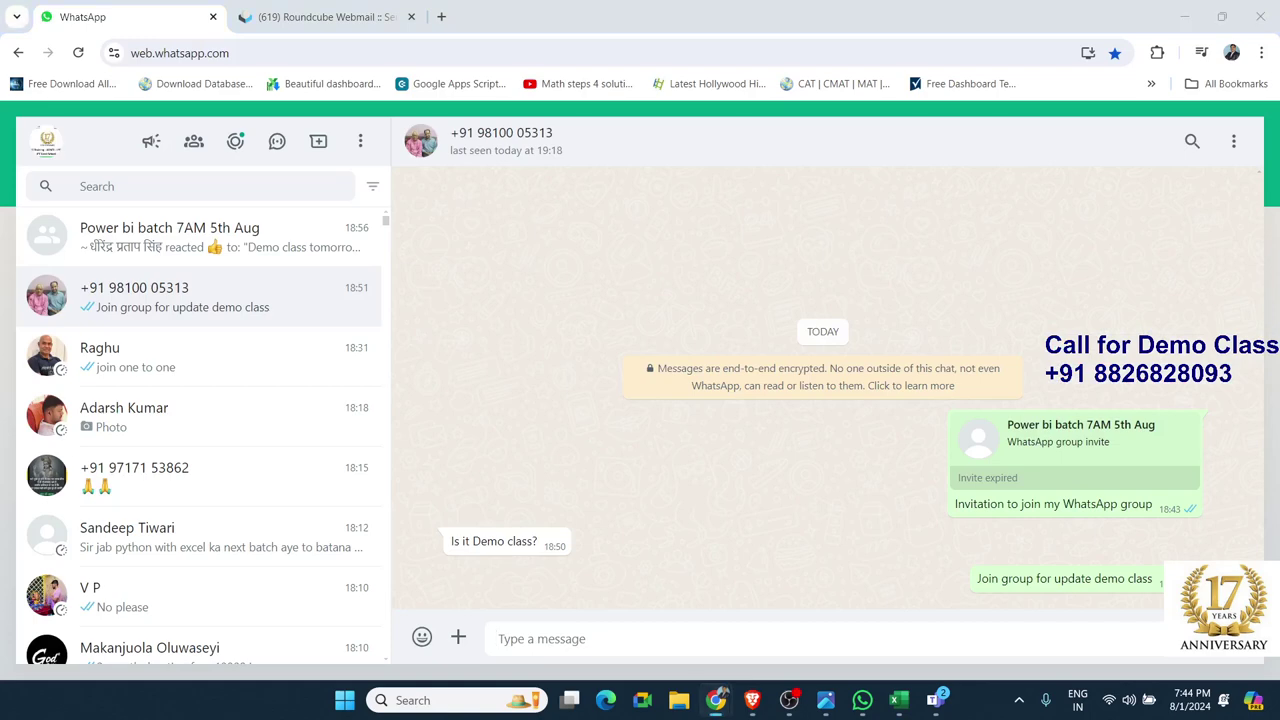
pyautogui.moveTo(900, 702)
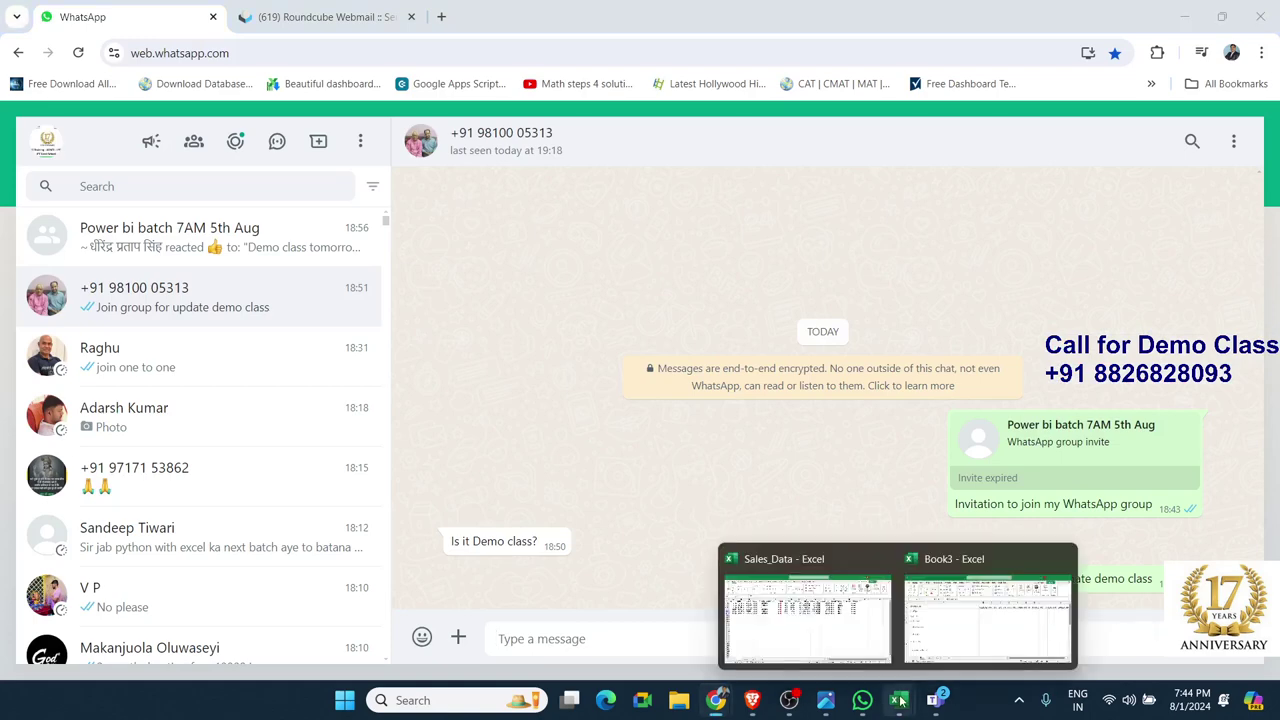
pyautogui.click(848, 628)
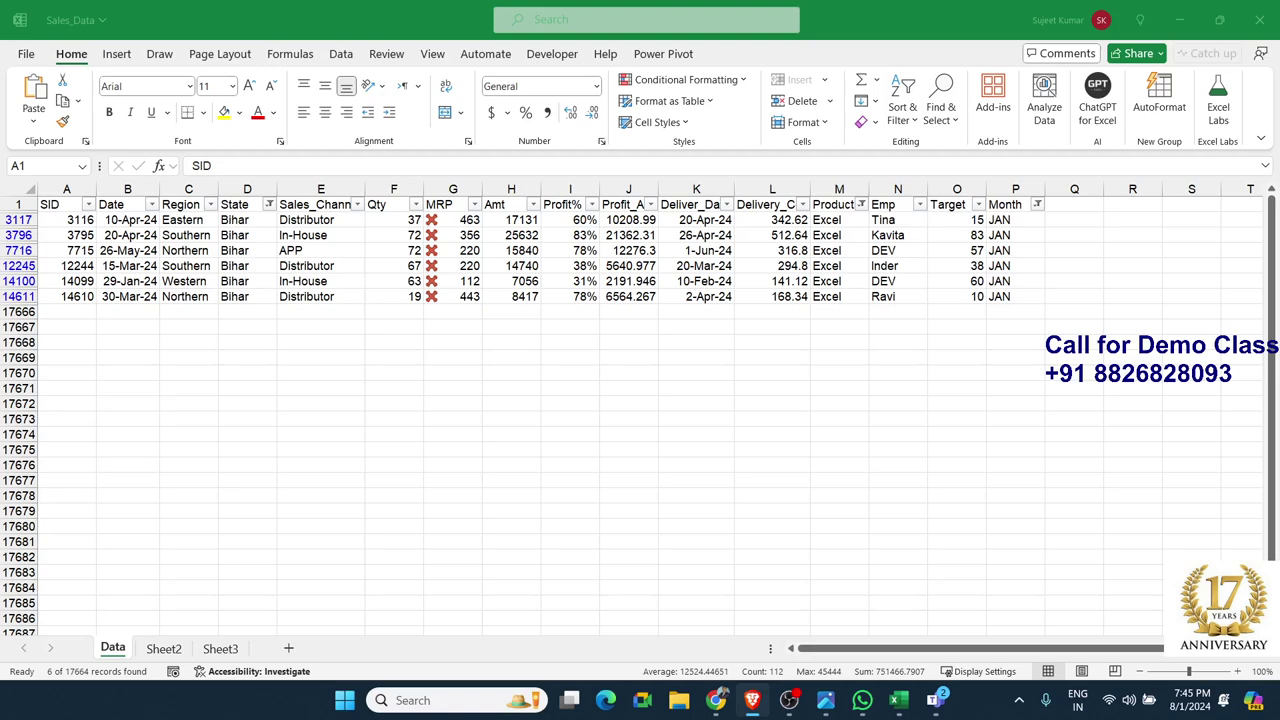
# Select the filtered Bihar JAN data range, then deselect it by picking an empty cell below the table
pyautogui.hotkey('ctrl', 'a')
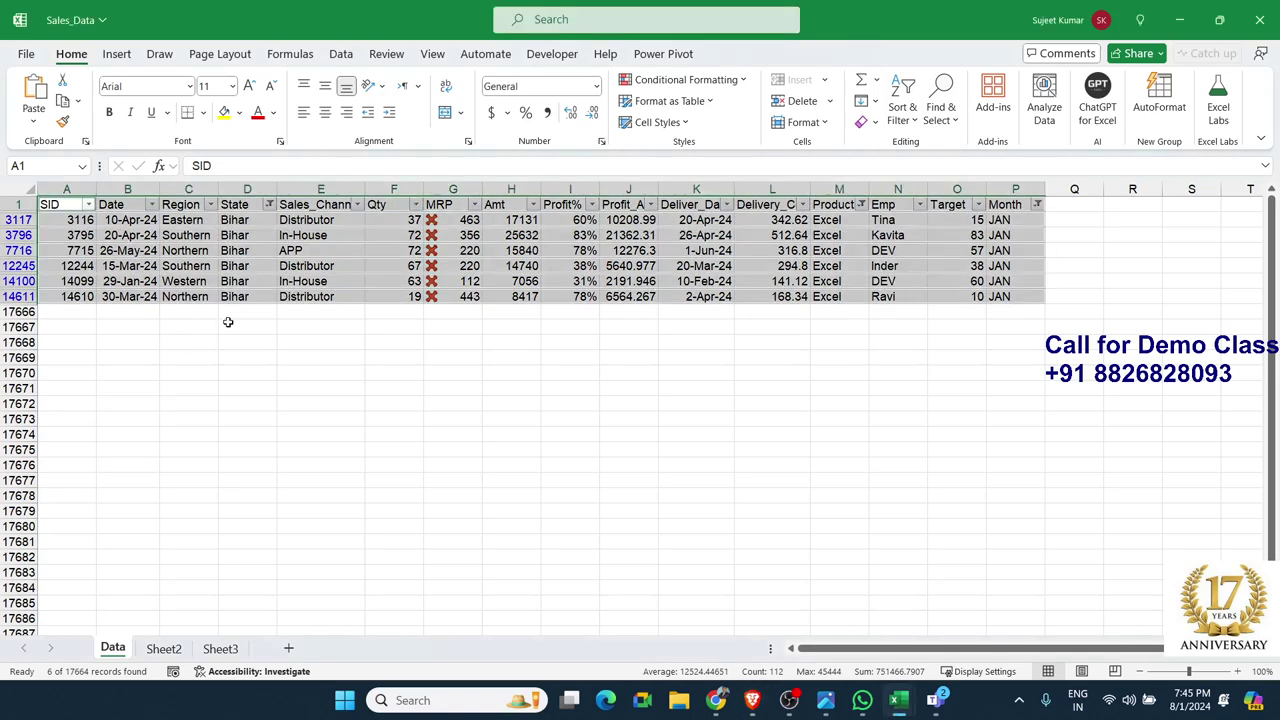
pyautogui.click(380, 410)
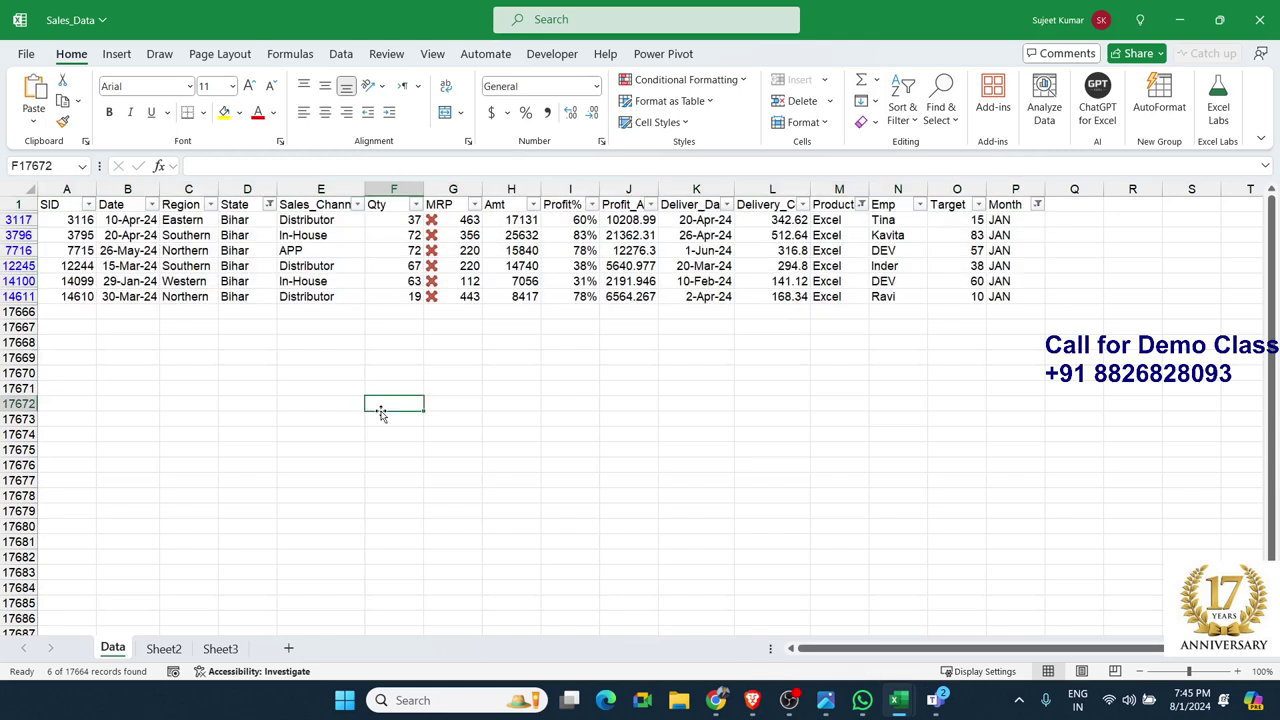
pyautogui.click(350, 313)
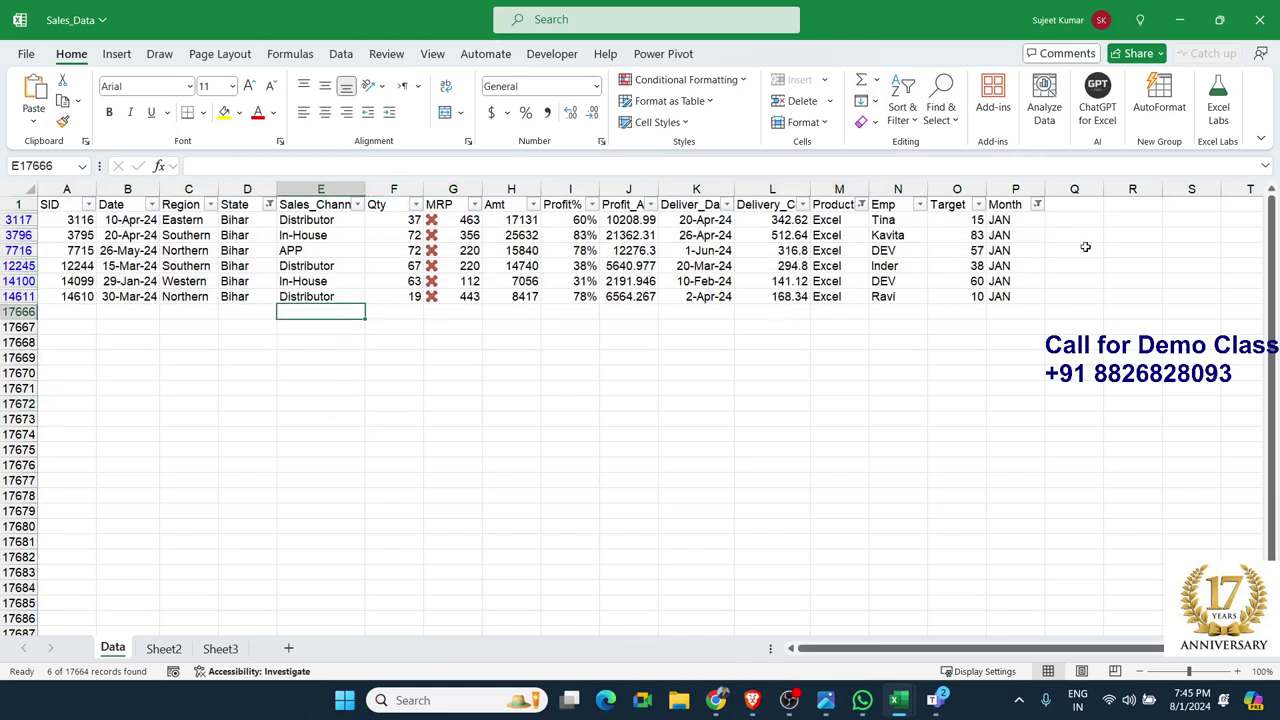